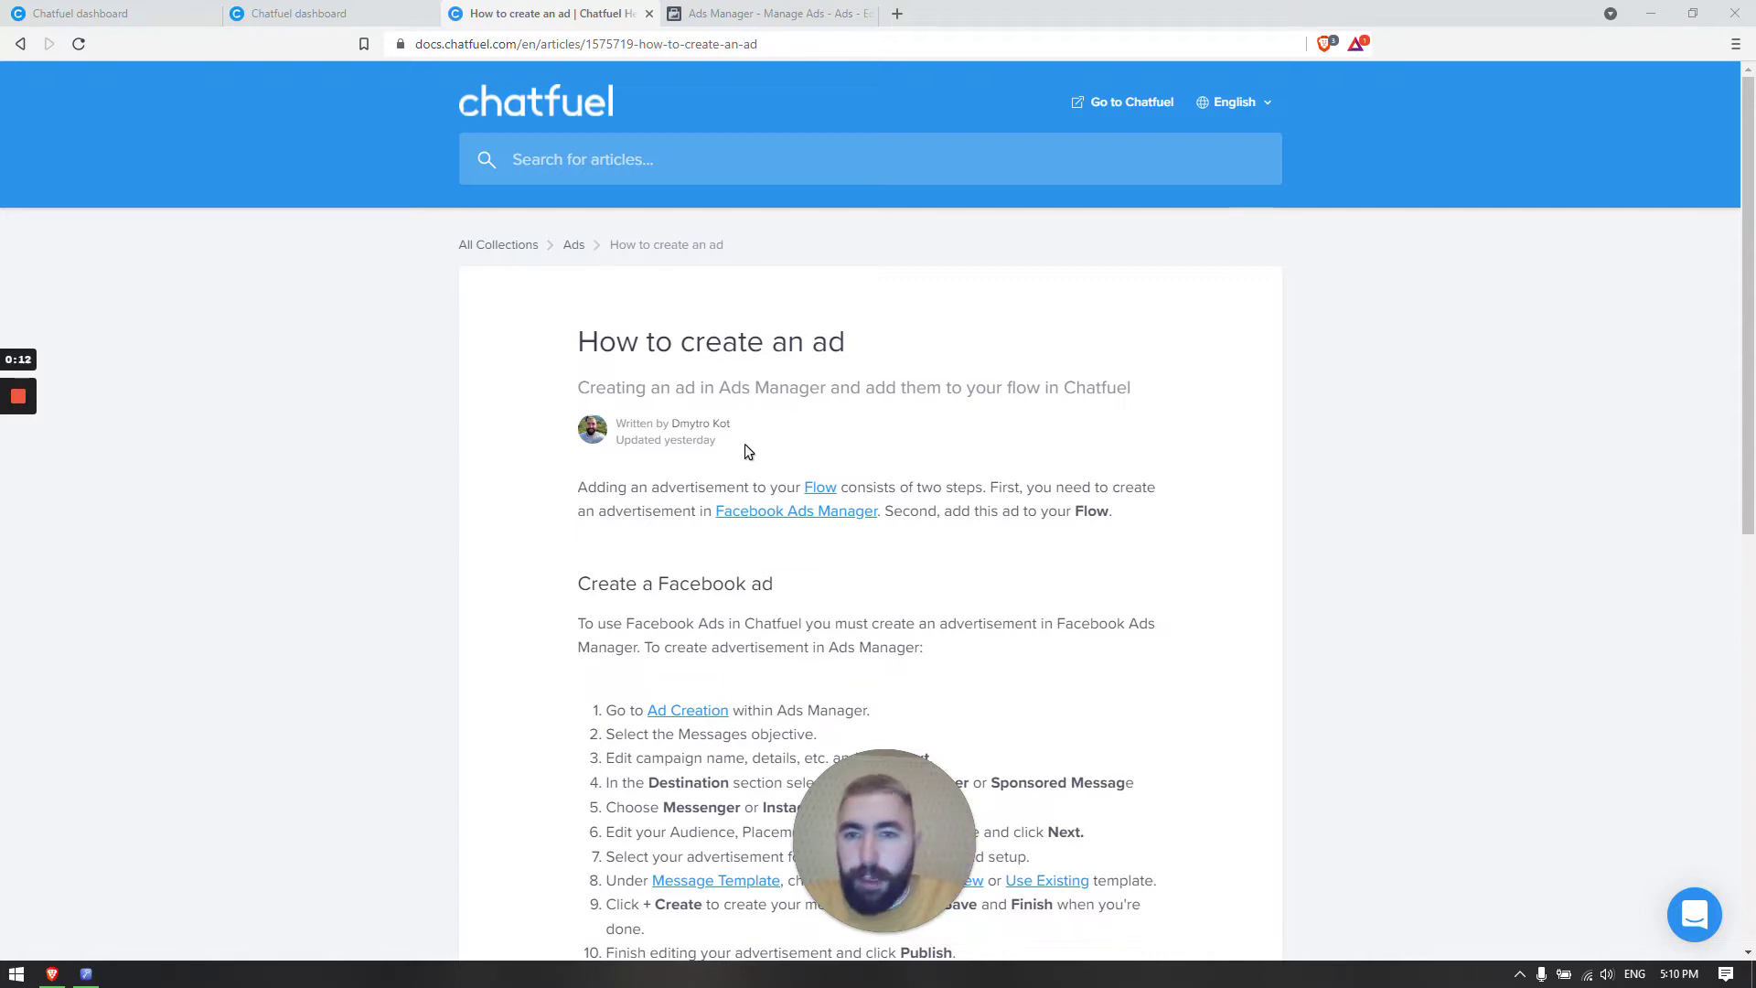
Read the help article's instructions for creating a Facebook ad and adding the advertisement to a flow.
{"action": "triple_click", "coordinate": [695, 586]}
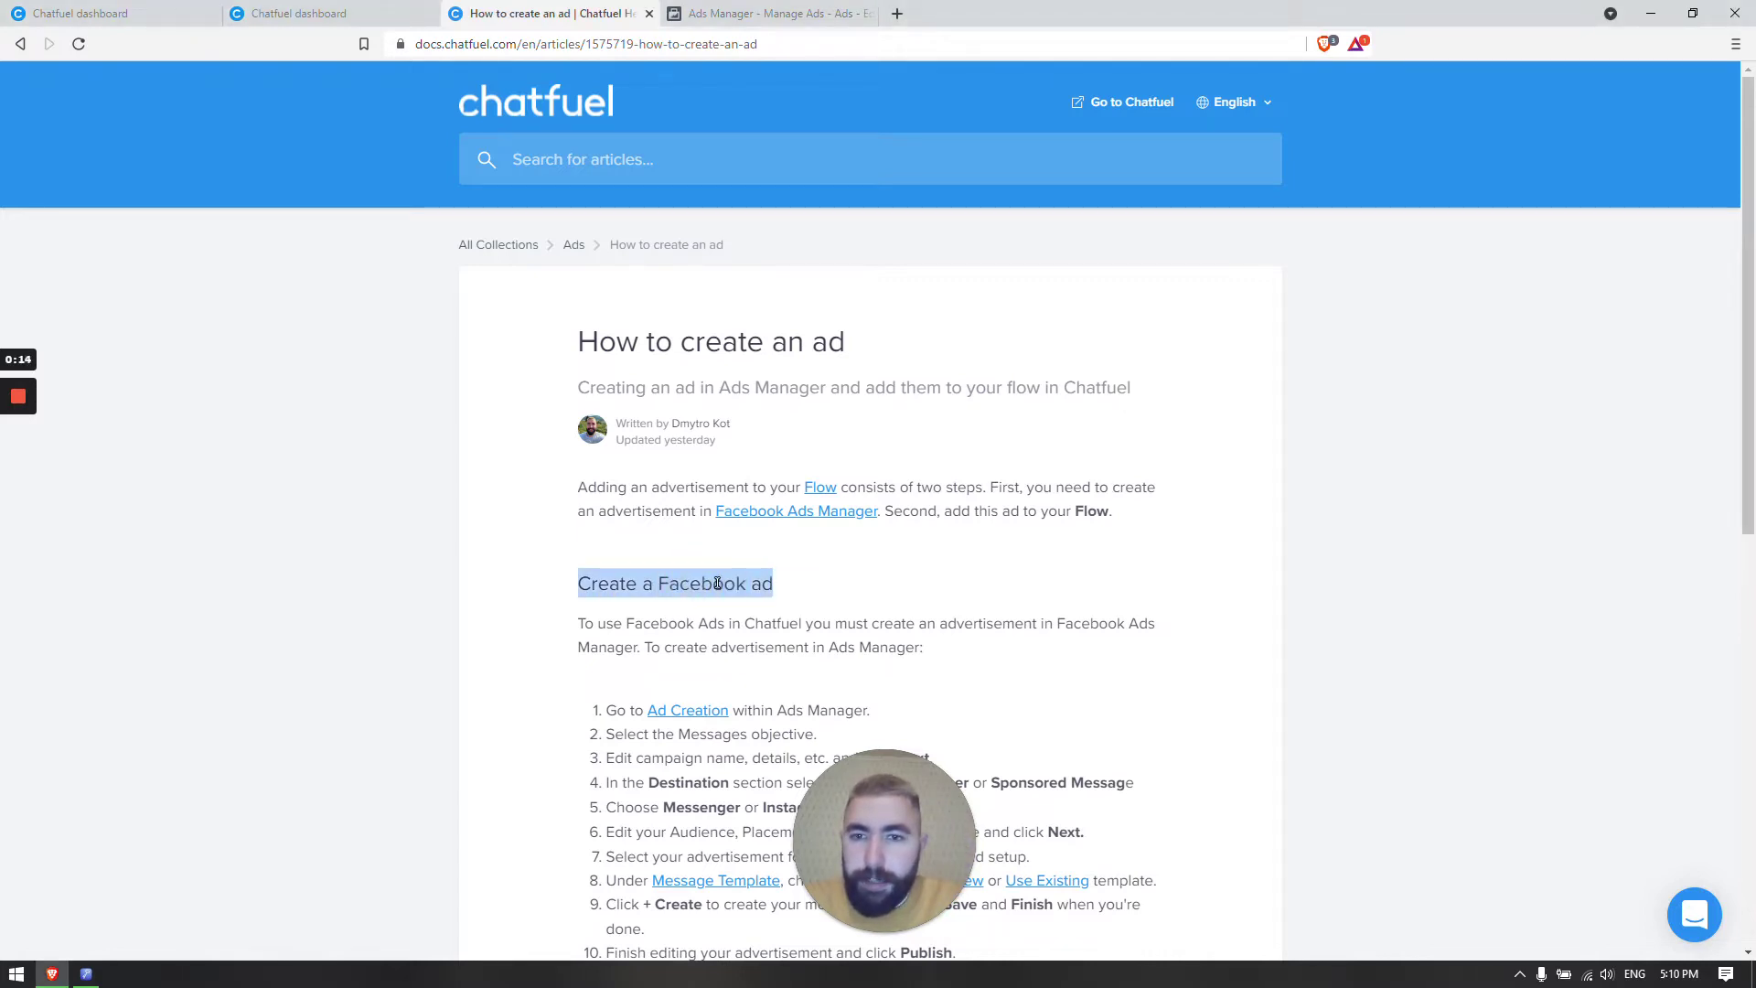
{"action": "scroll", "coordinate": [831, 275], "scroll_direction": "down", "scroll_amount": 3}
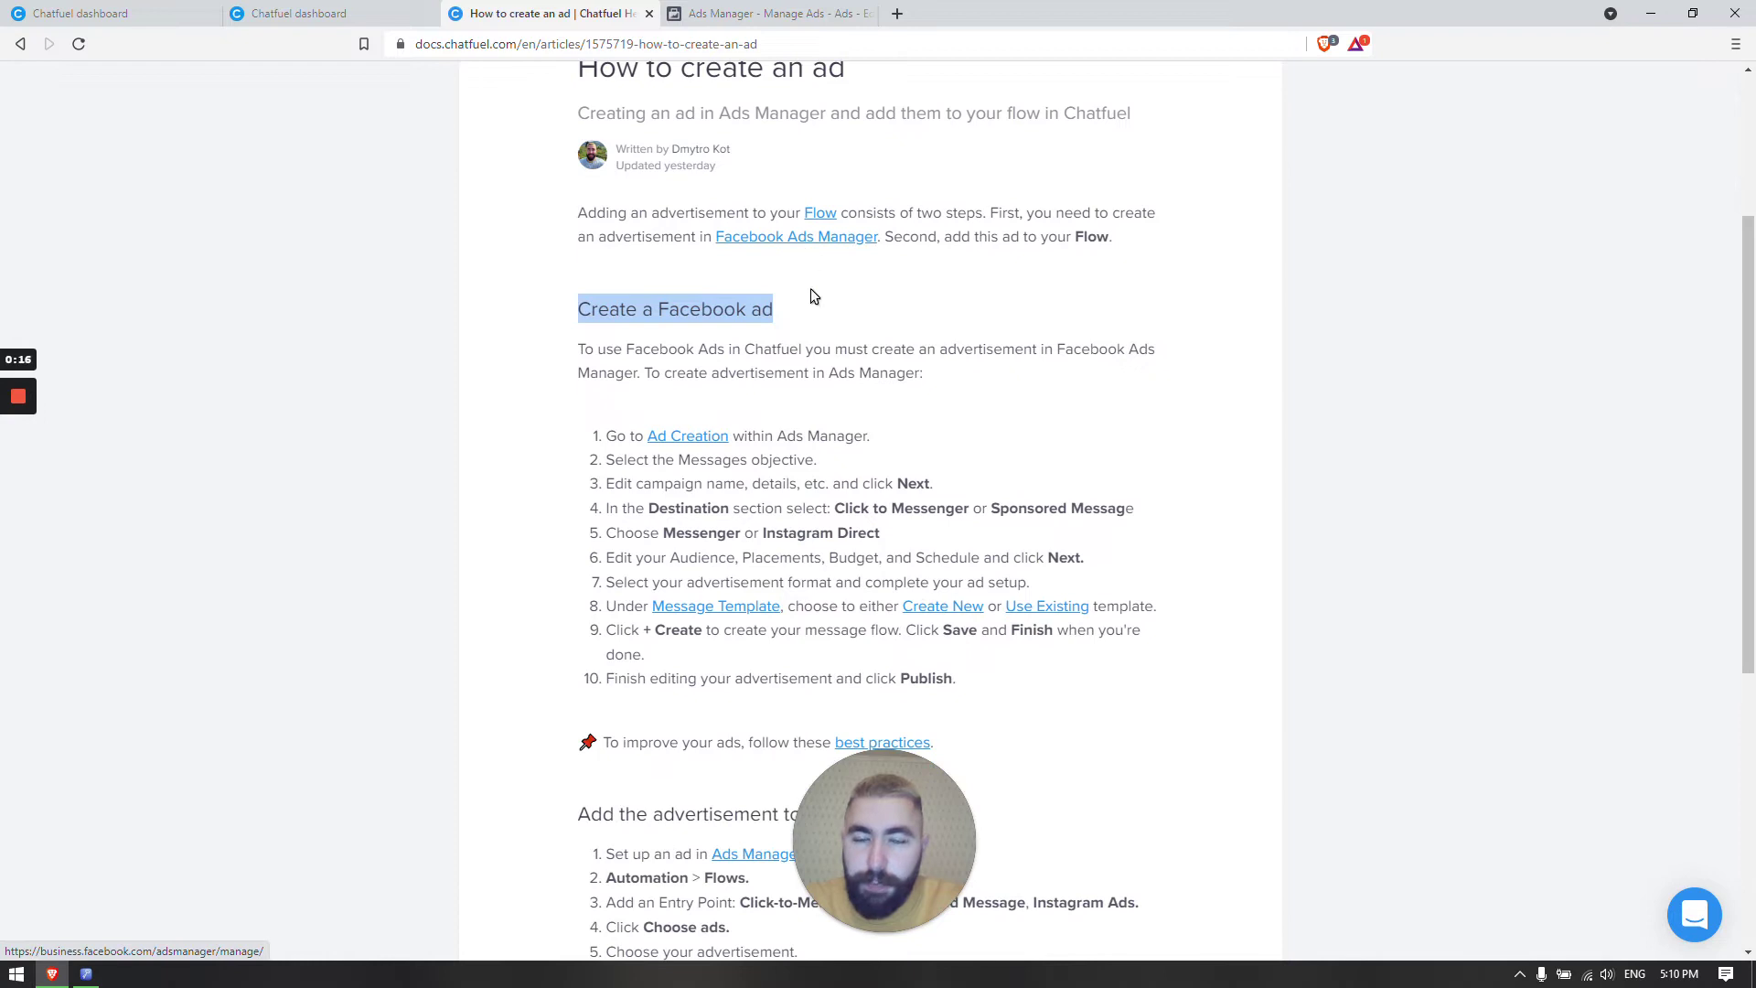
{"action": "scroll", "coordinate": [805, 320], "scroll_direction": "down", "scroll_amount": 5}
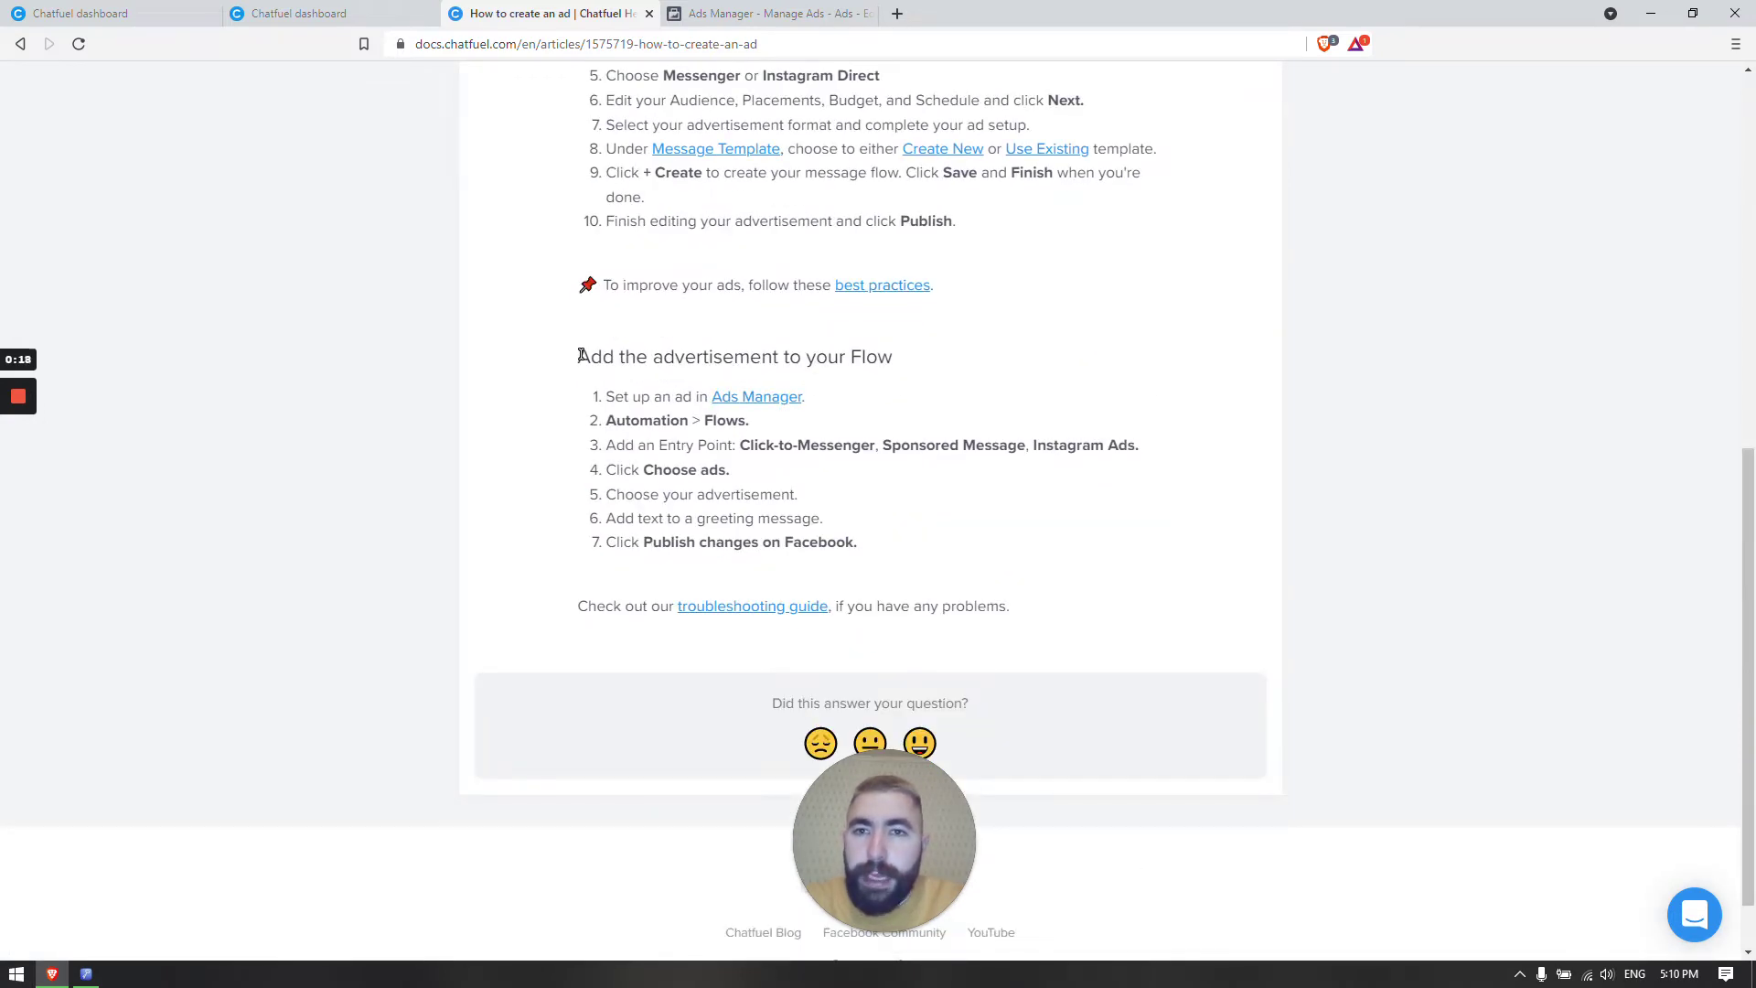
{"action": "left_click_drag", "start_coordinate": [578, 357], "coordinate": [951, 362]}
{"action": "left_click", "coordinate": [908, 358]}
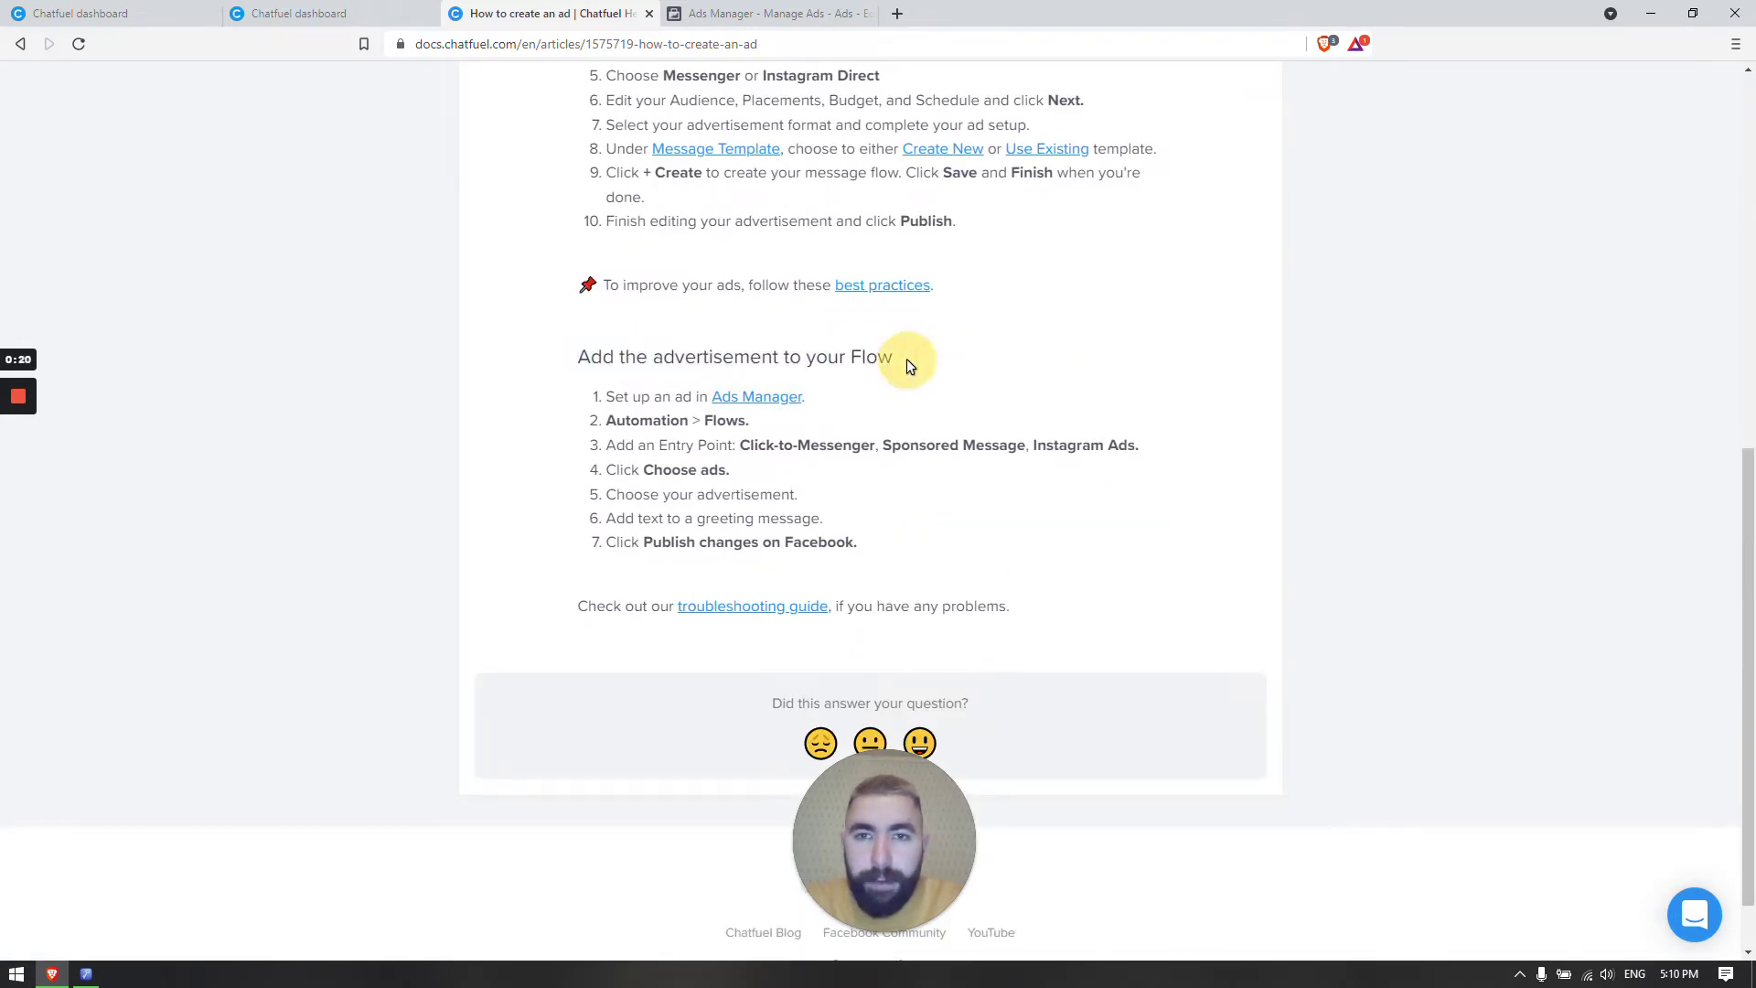
{"action": "scroll", "coordinate": [908, 358], "scroll_direction": "up", "scroll_amount": 3}
{"action": "scroll", "coordinate": [930, 622], "scroll_direction": "up", "scroll_amount": 4}
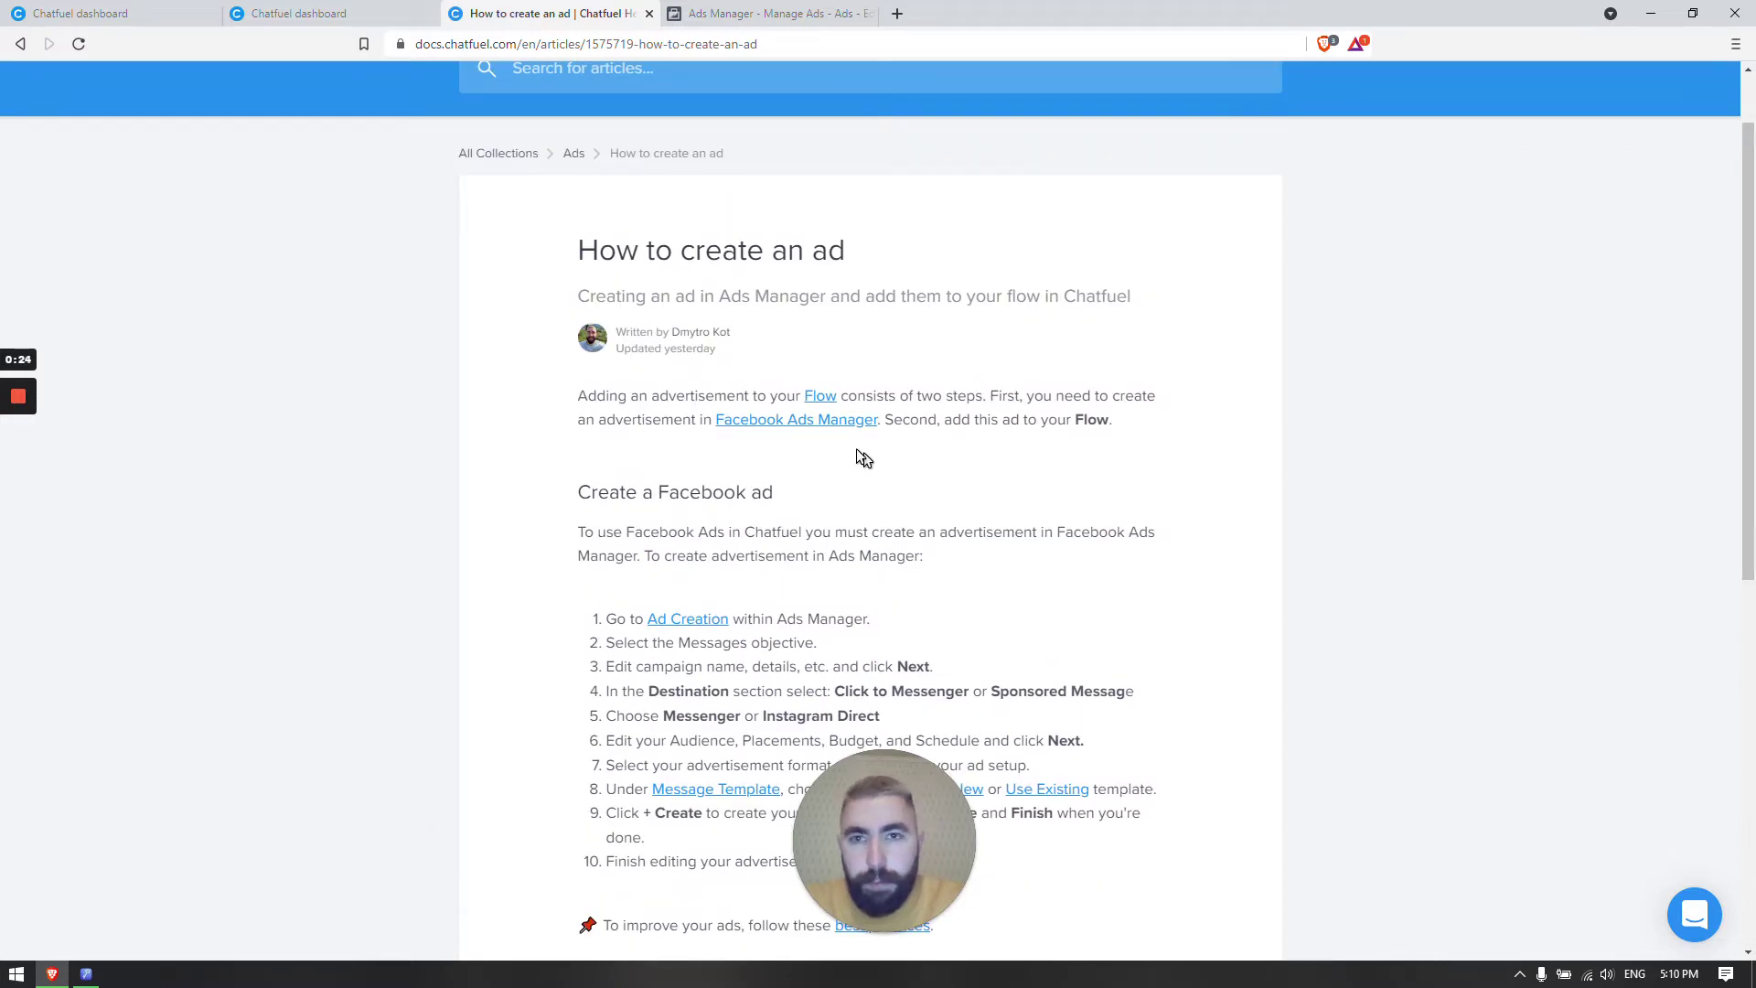
{"action": "scroll", "coordinate": [928, 450], "scroll_direction": "up", "scroll_amount": 1}
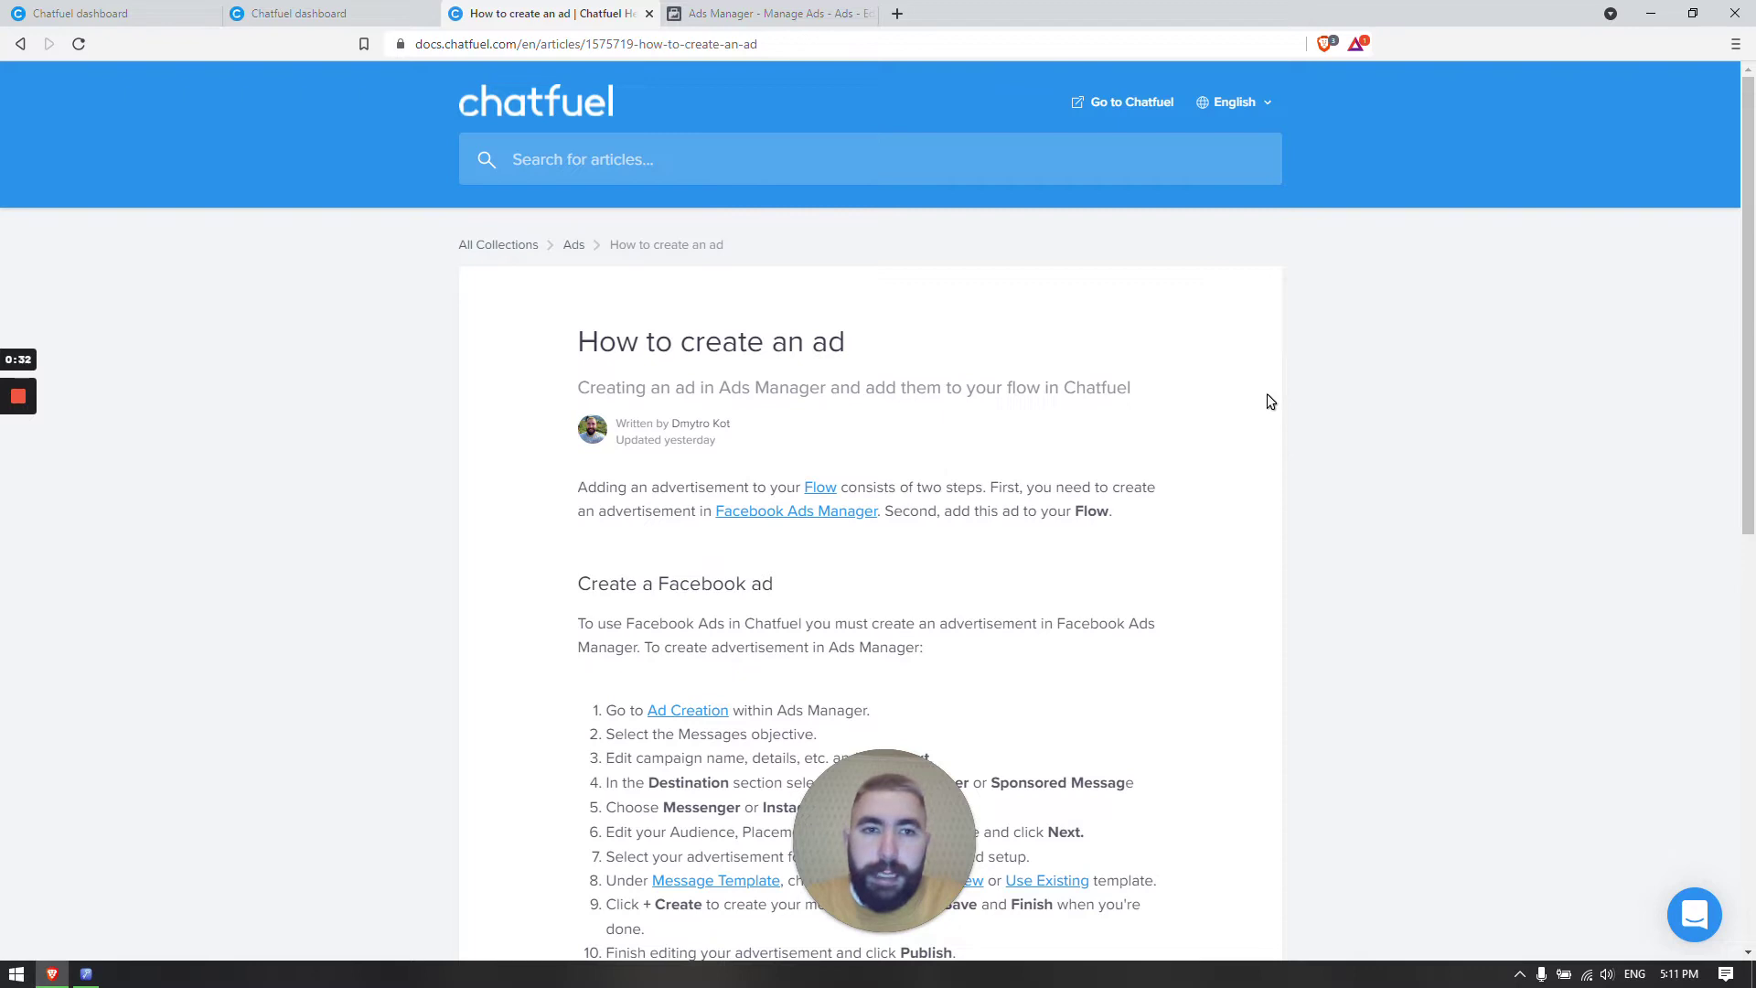
{"action": "scroll", "coordinate": [1024, 393], "scroll_direction": "down", "scroll_amount": 3}
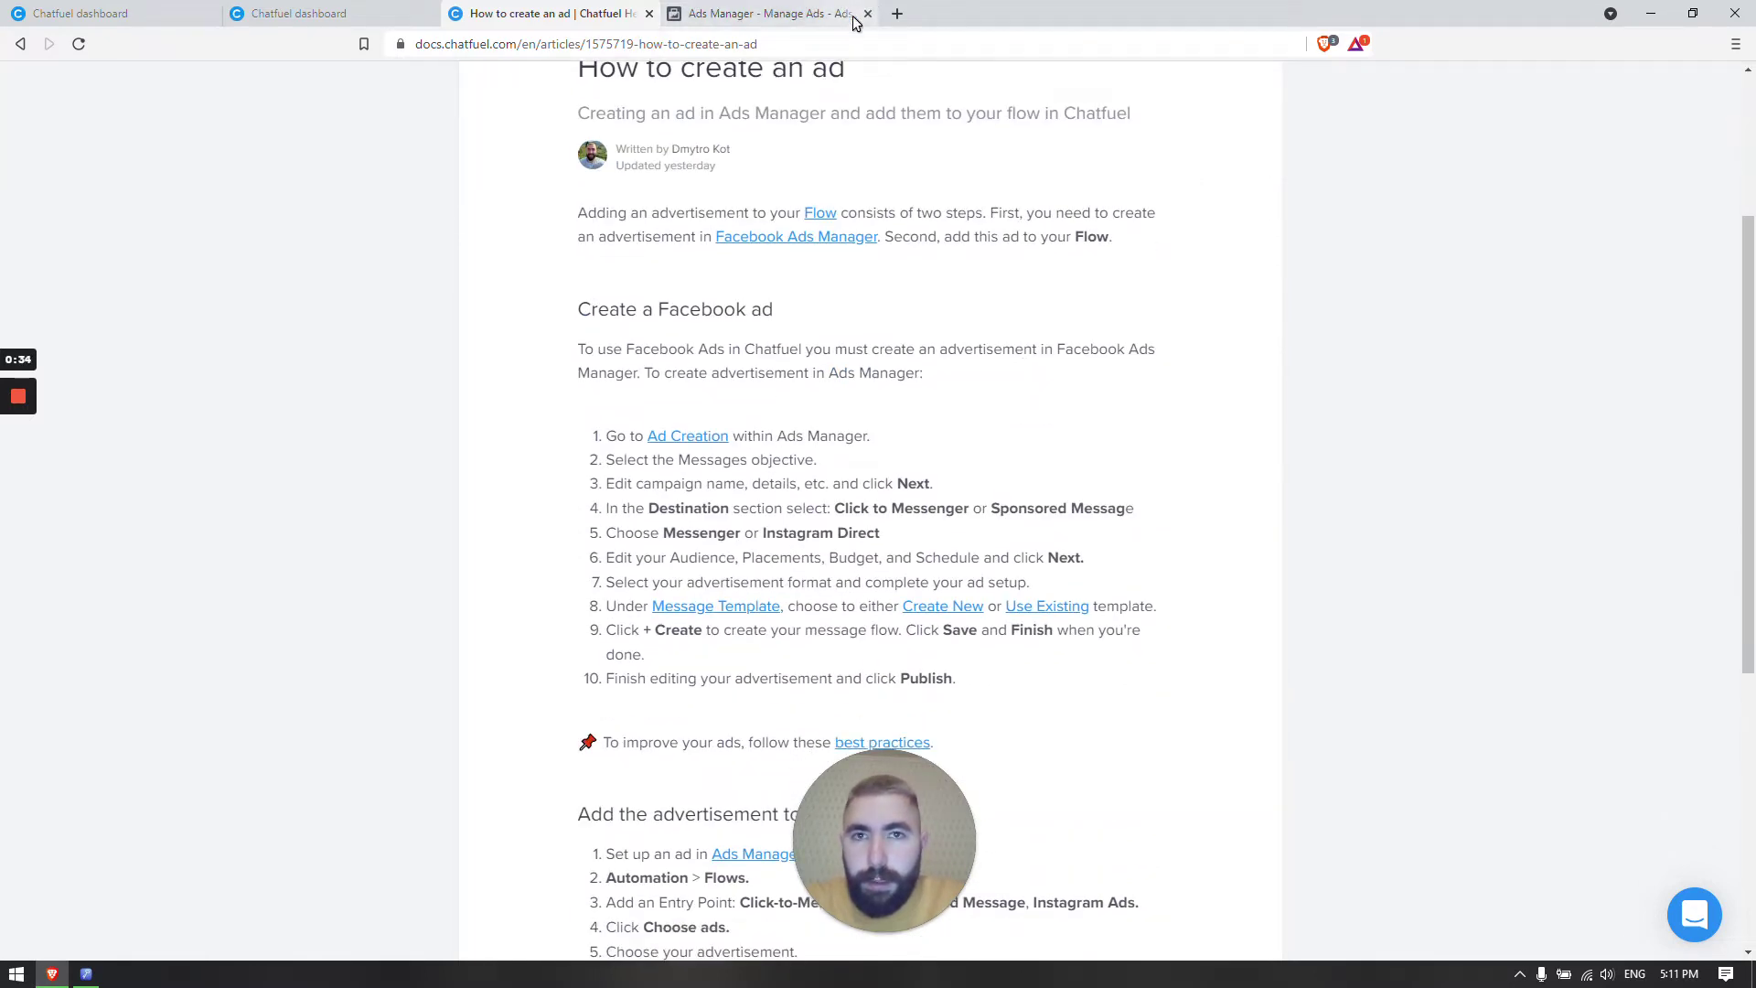
Open Ad Creation in Ads Manager from the help article and create a new campaign with the Messages objective.
{"action": "left_click", "coordinate": [867, 14]}
{"action": "left_click", "coordinate": [667, 437]}
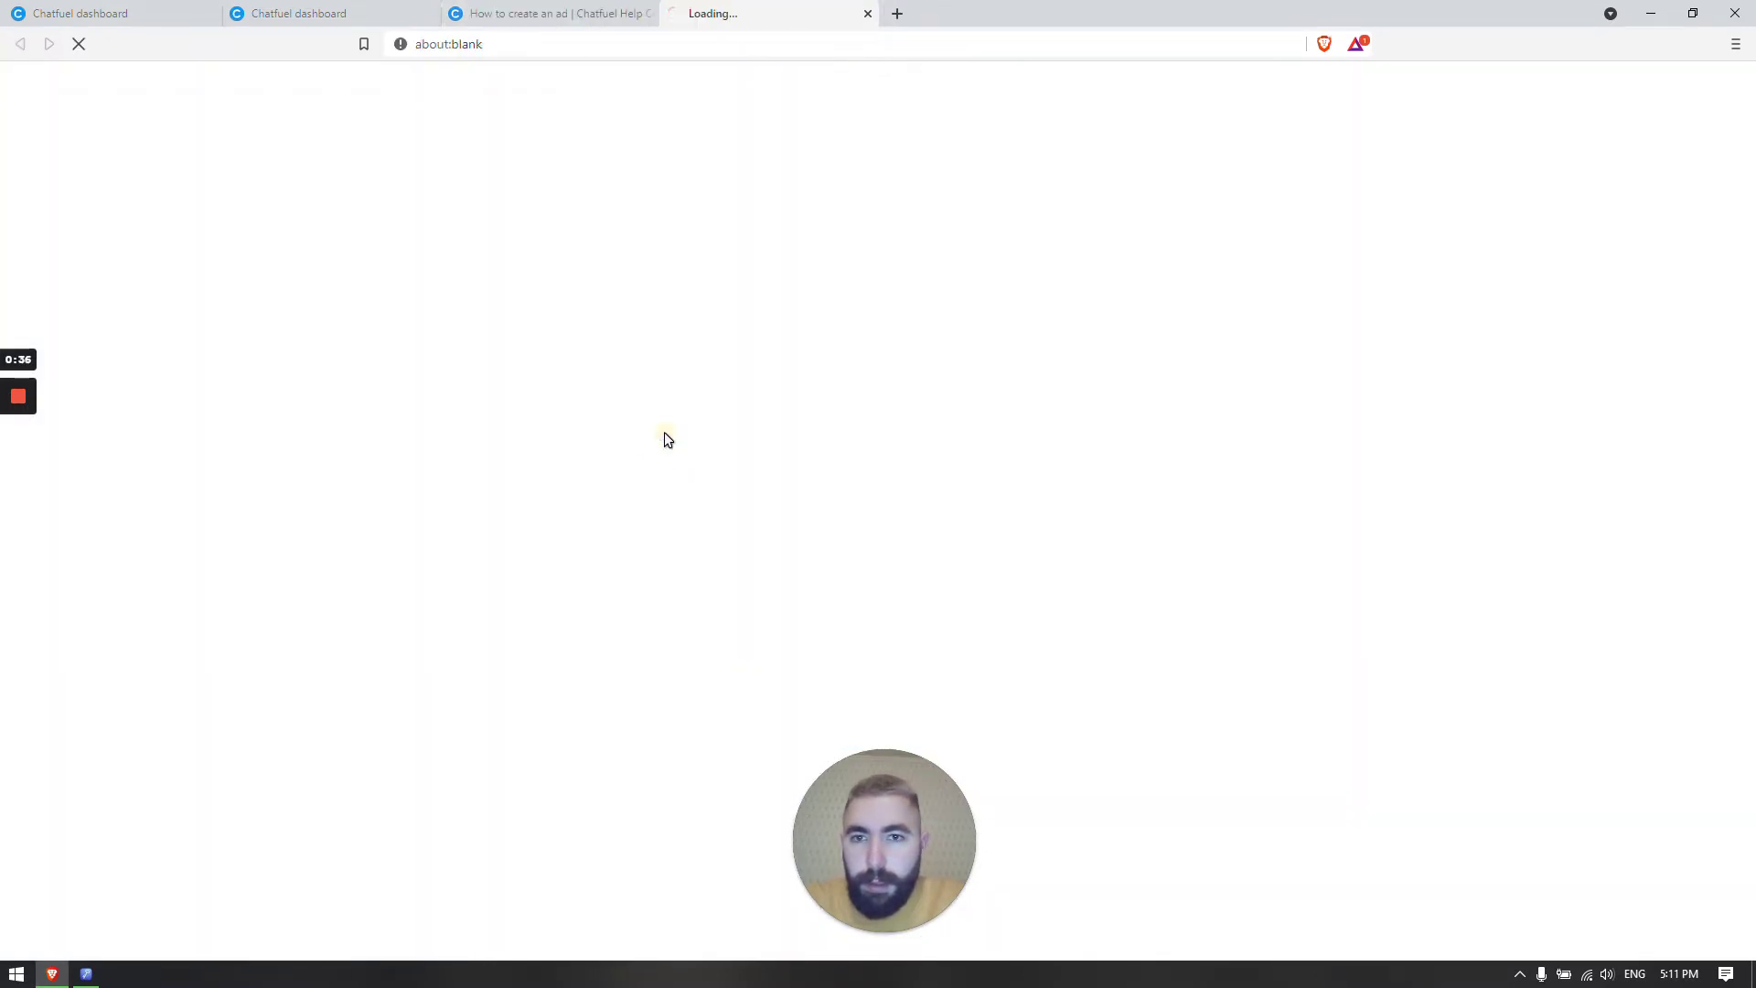
{"action": "left_click", "coordinate": [538, 14]}
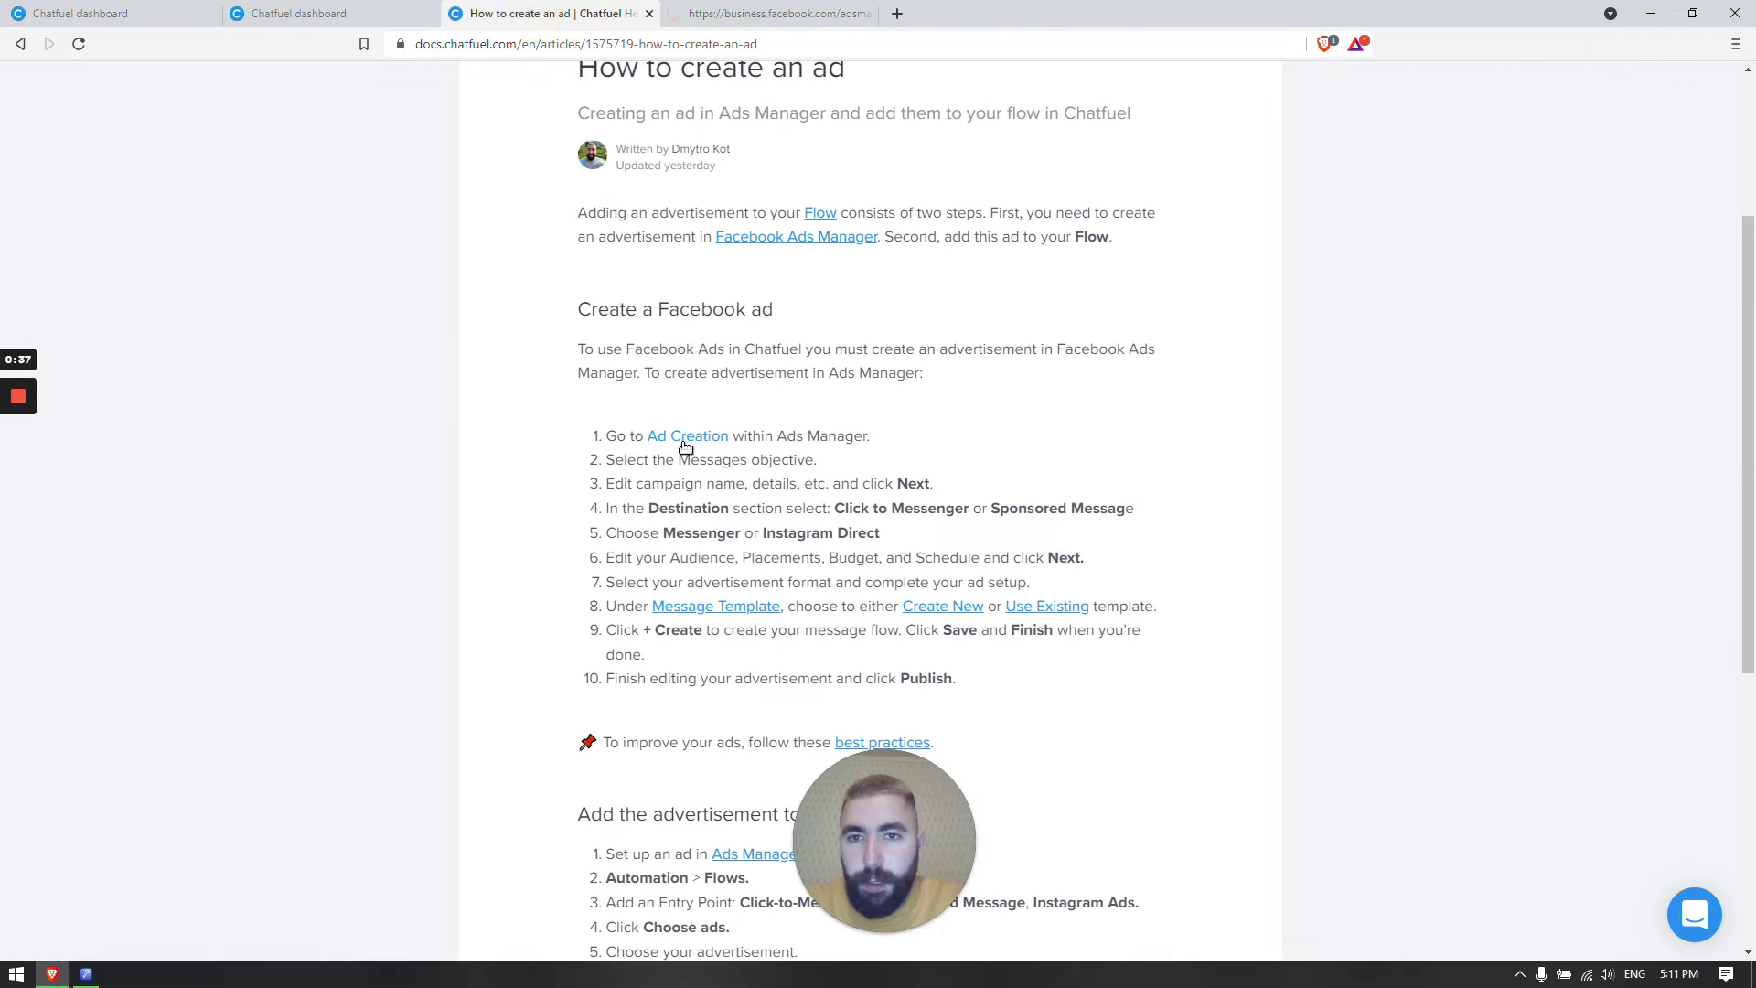
{"action": "left_click", "coordinate": [739, 14]}
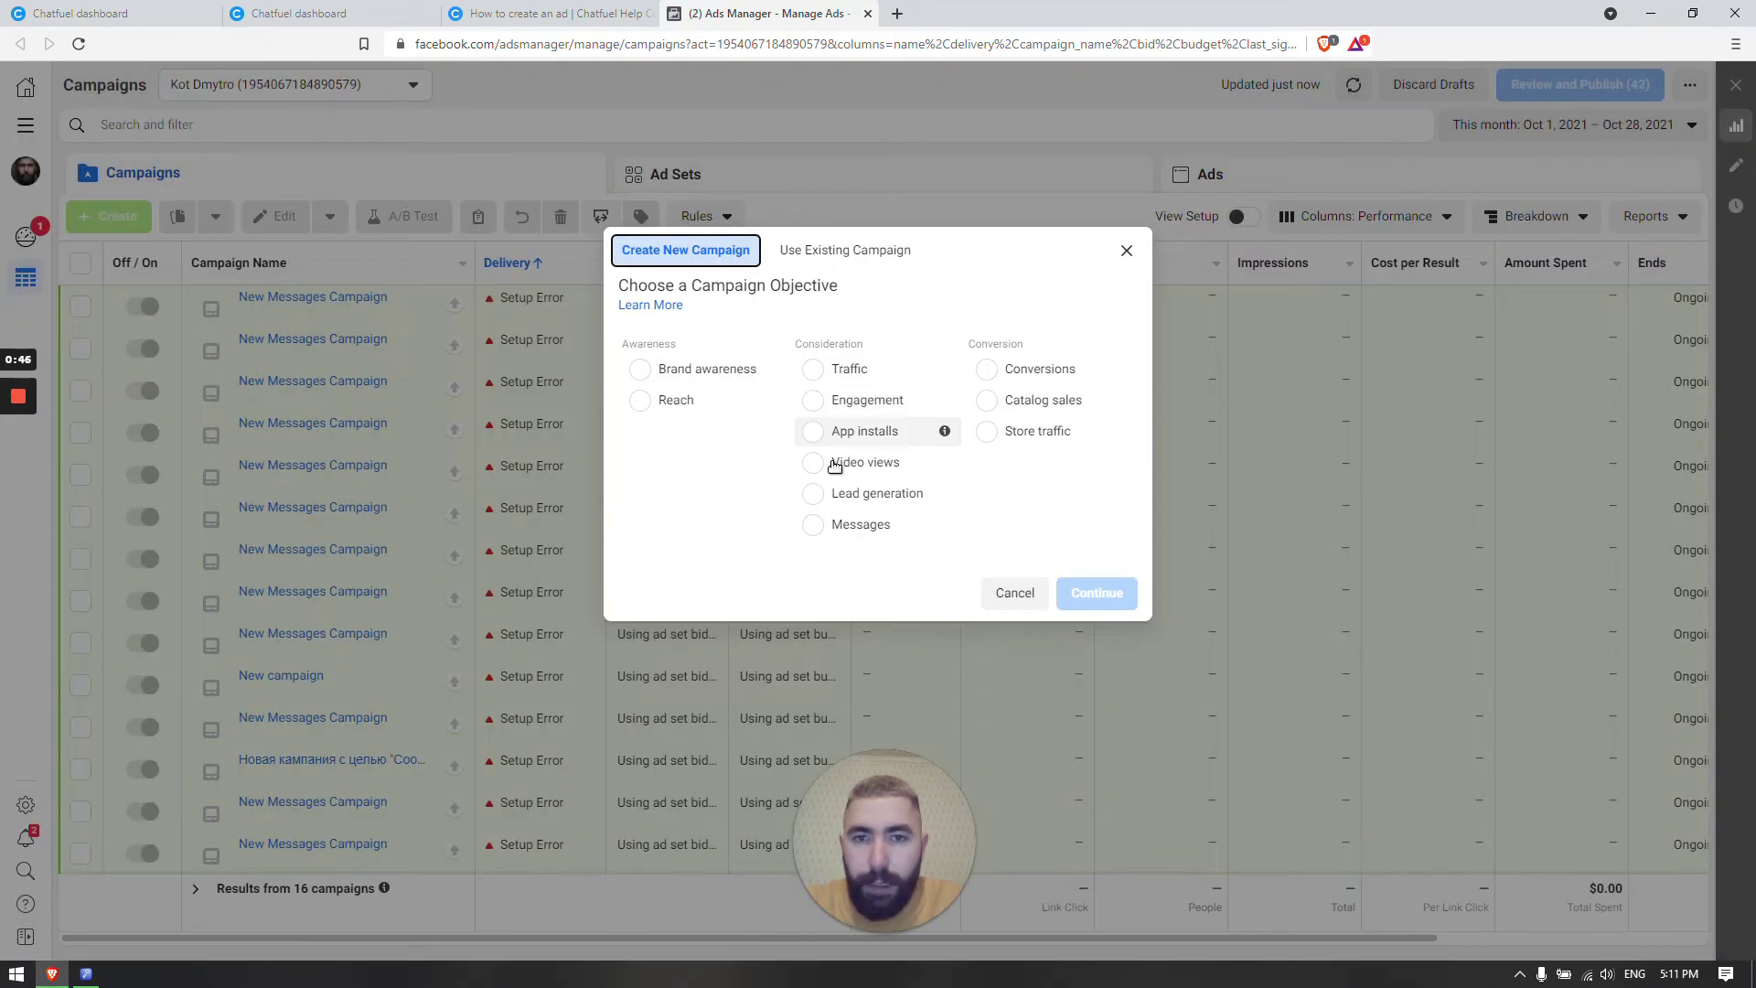
{"action": "left_click", "coordinate": [836, 528]}
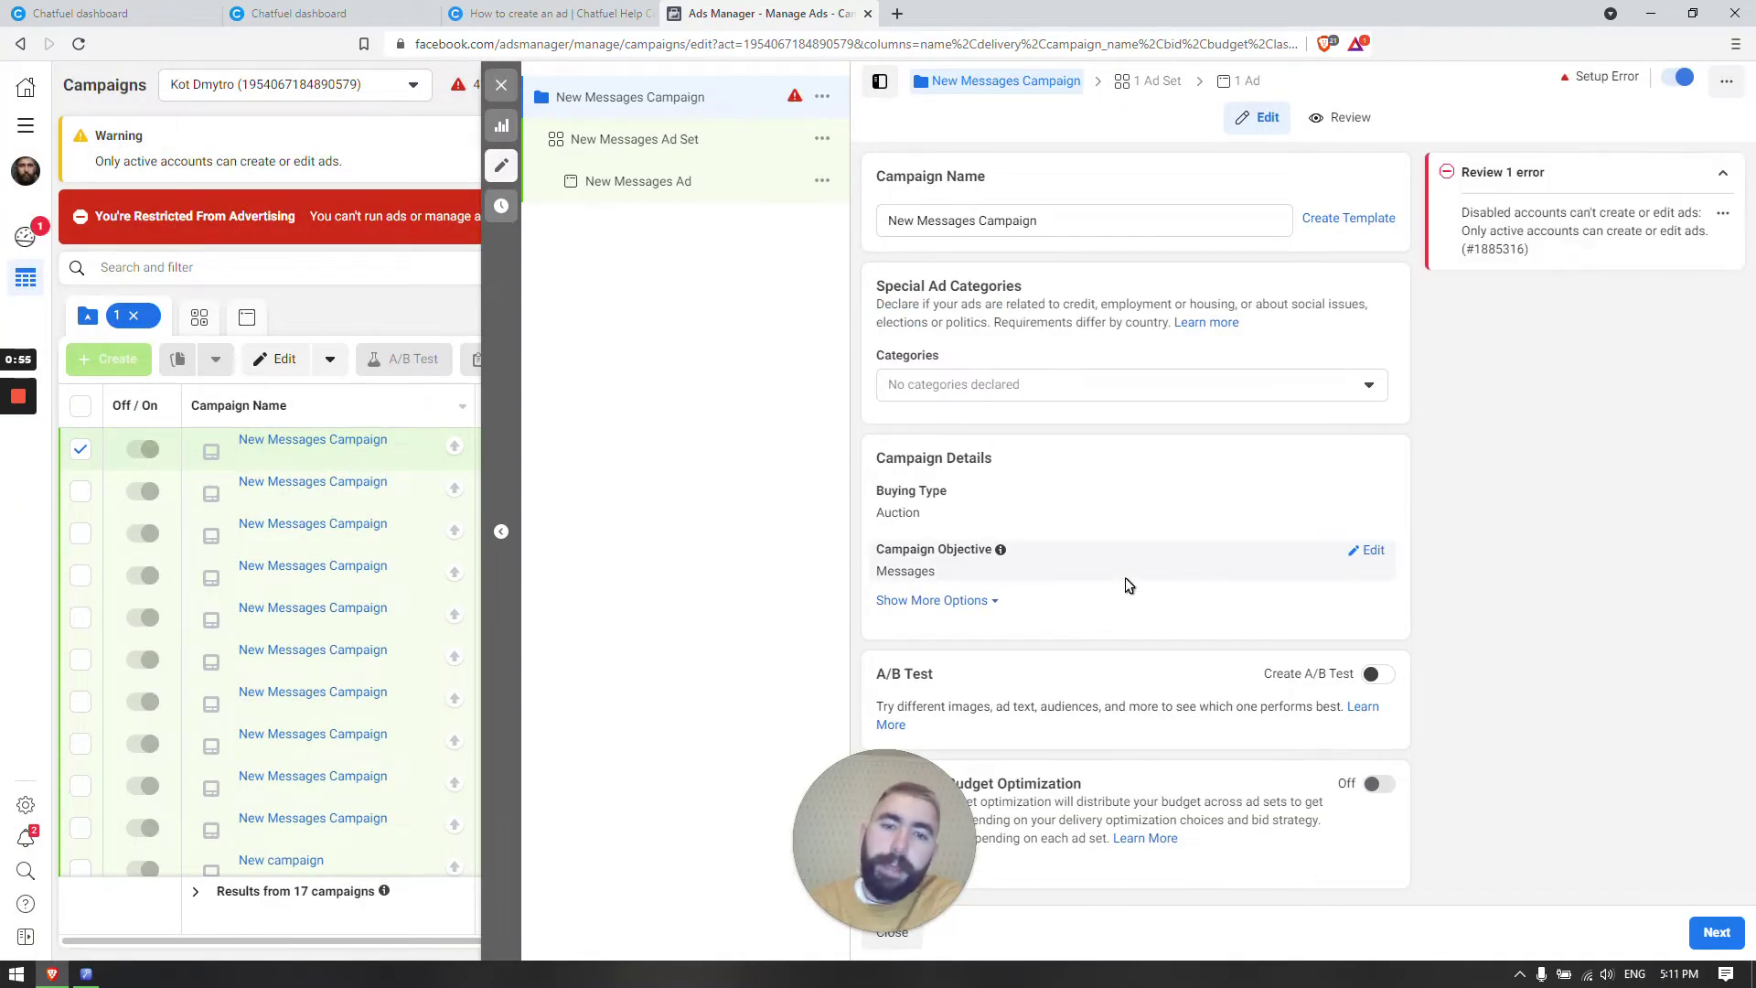
Keep the campaign name New Messages Campaign and continue to the ad set settings.
{"action": "left_click_drag", "start_coordinate": [1039, 221], "coordinate": [916, 220]}
{"action": "key", "text": "End"}
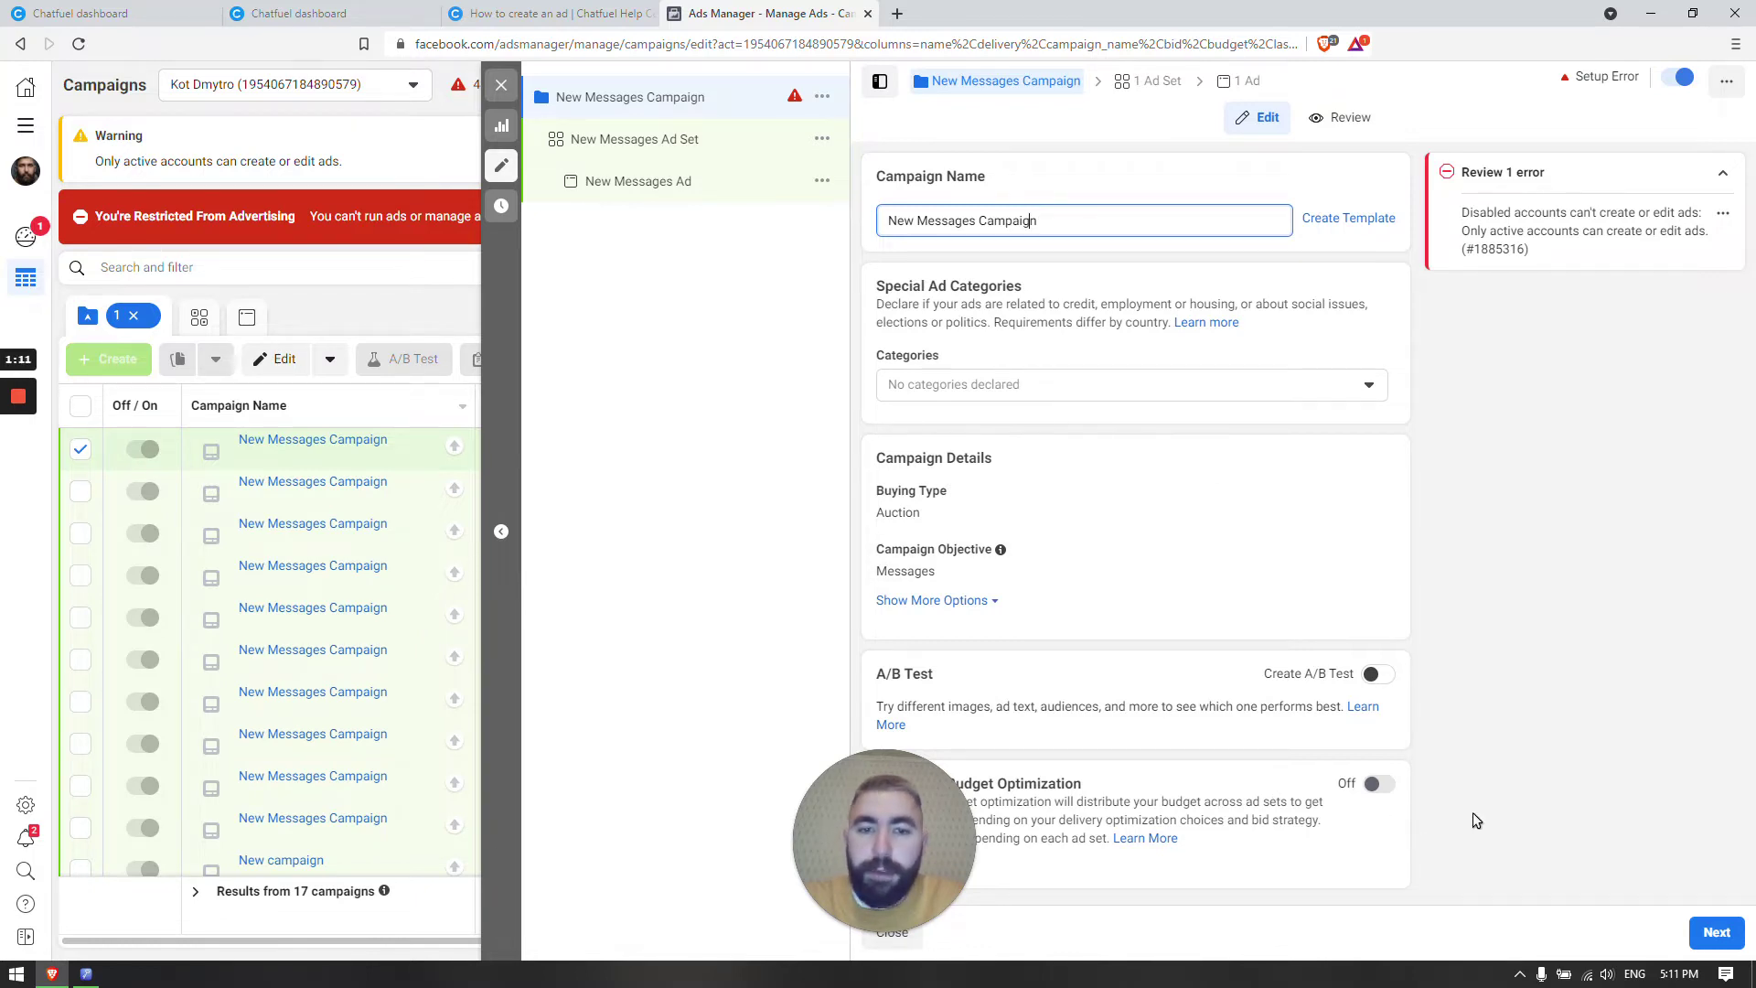
{"action": "left_click", "coordinate": [1716, 931]}
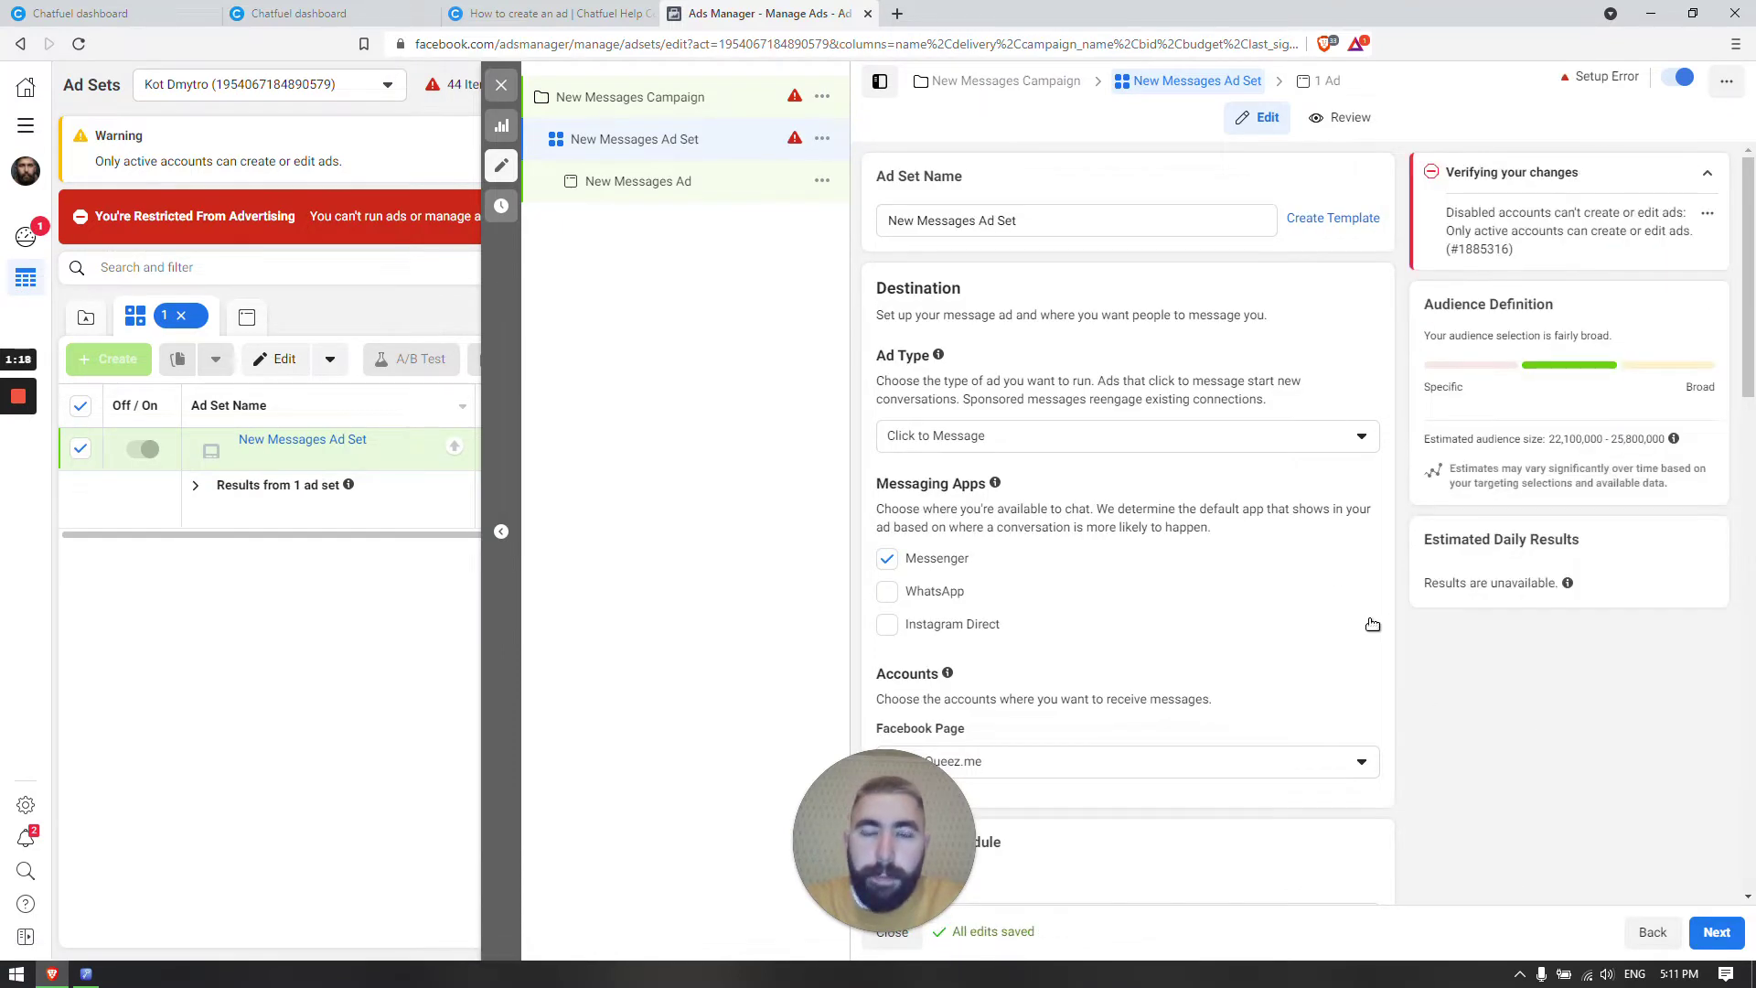
Review the ad set's name, ad type, messaging apps, budget and audience settings.
{"action": "scroll", "coordinate": [958, 400], "scroll_direction": "down", "scroll_amount": 2}
{"action": "scroll", "coordinate": [876, 353], "scroll_direction": "up", "scroll_amount": 2}
{"action": "triple_click", "coordinate": [905, 212]}
{"action": "scroll", "coordinate": [1058, 294], "scroll_direction": "down", "scroll_amount": 5}
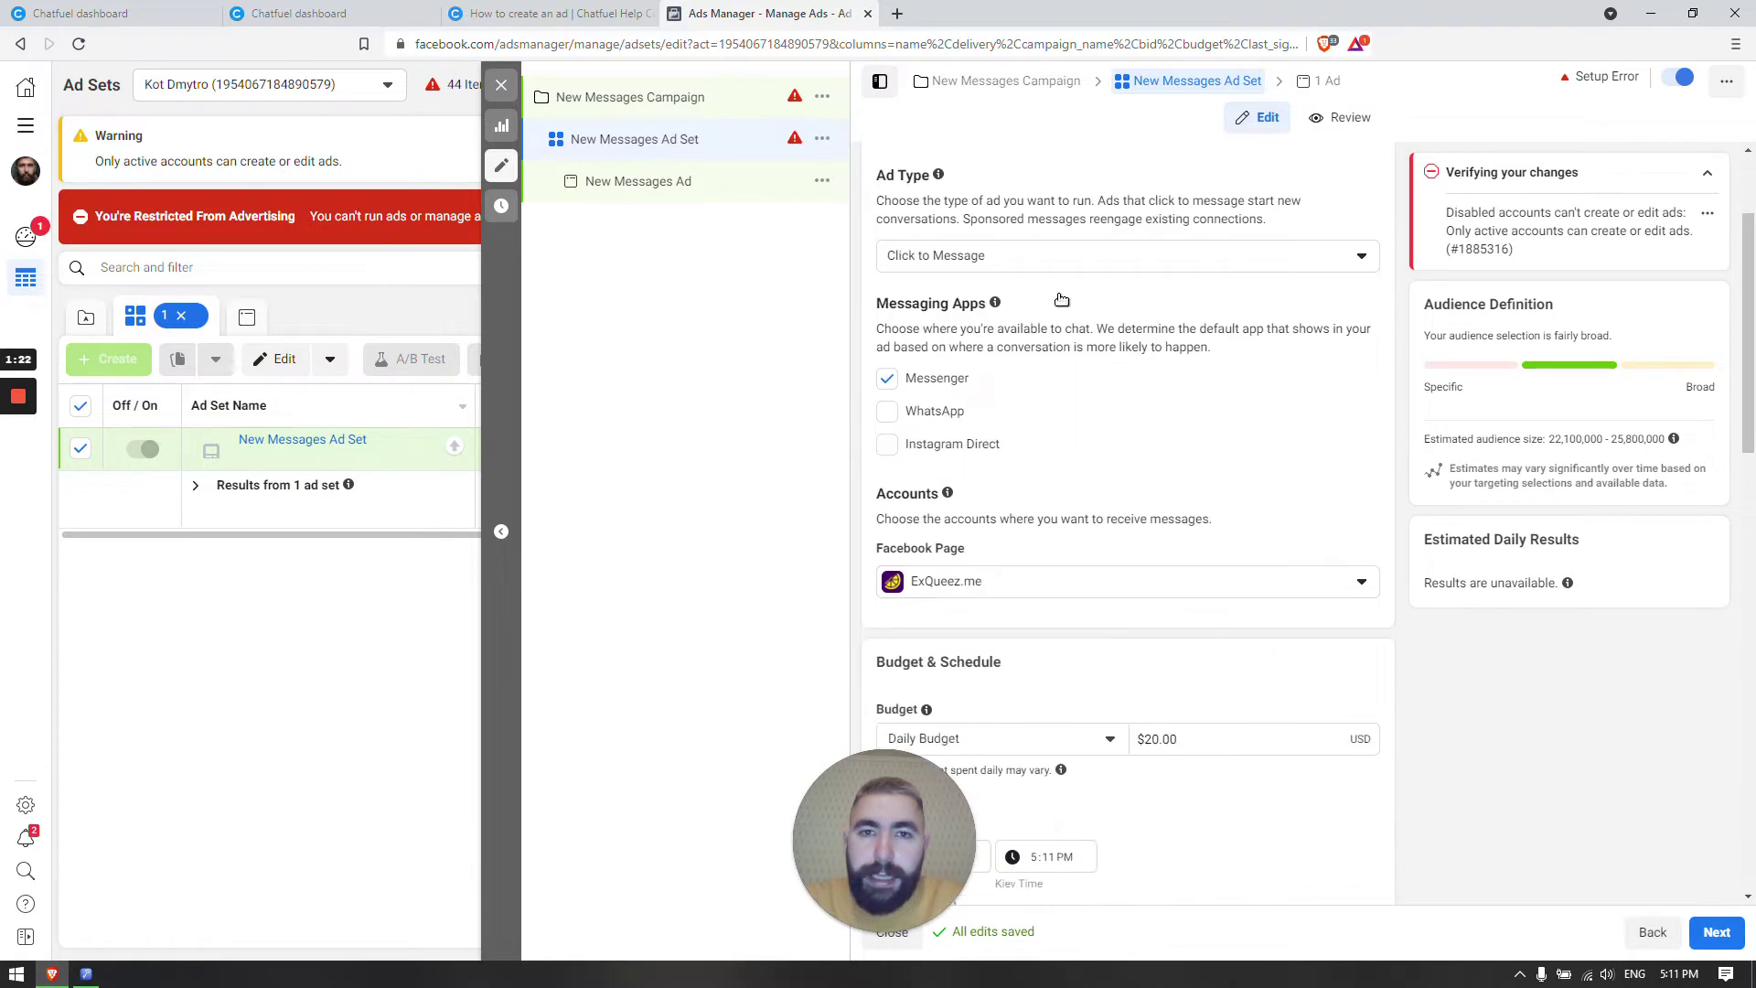
{"action": "scroll", "coordinate": [1001, 384], "scroll_direction": "down", "scroll_amount": 5}
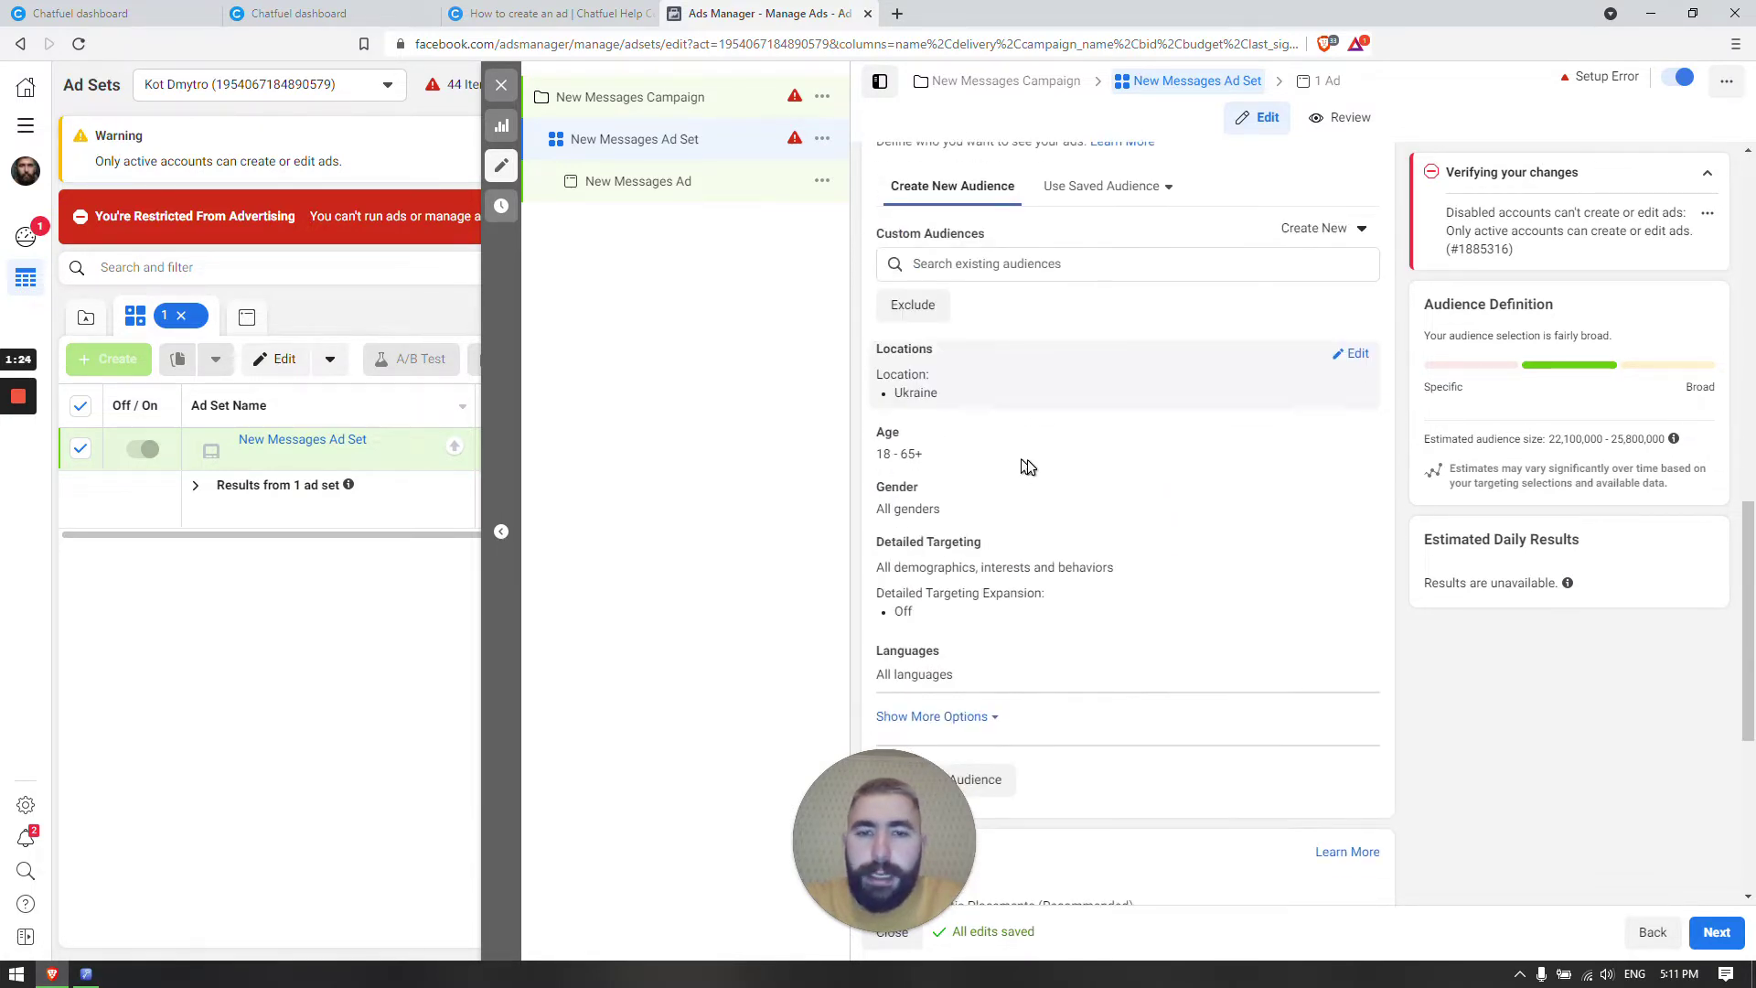
{"action": "scroll", "coordinate": [1019, 458], "scroll_direction": "up", "scroll_amount": 10}
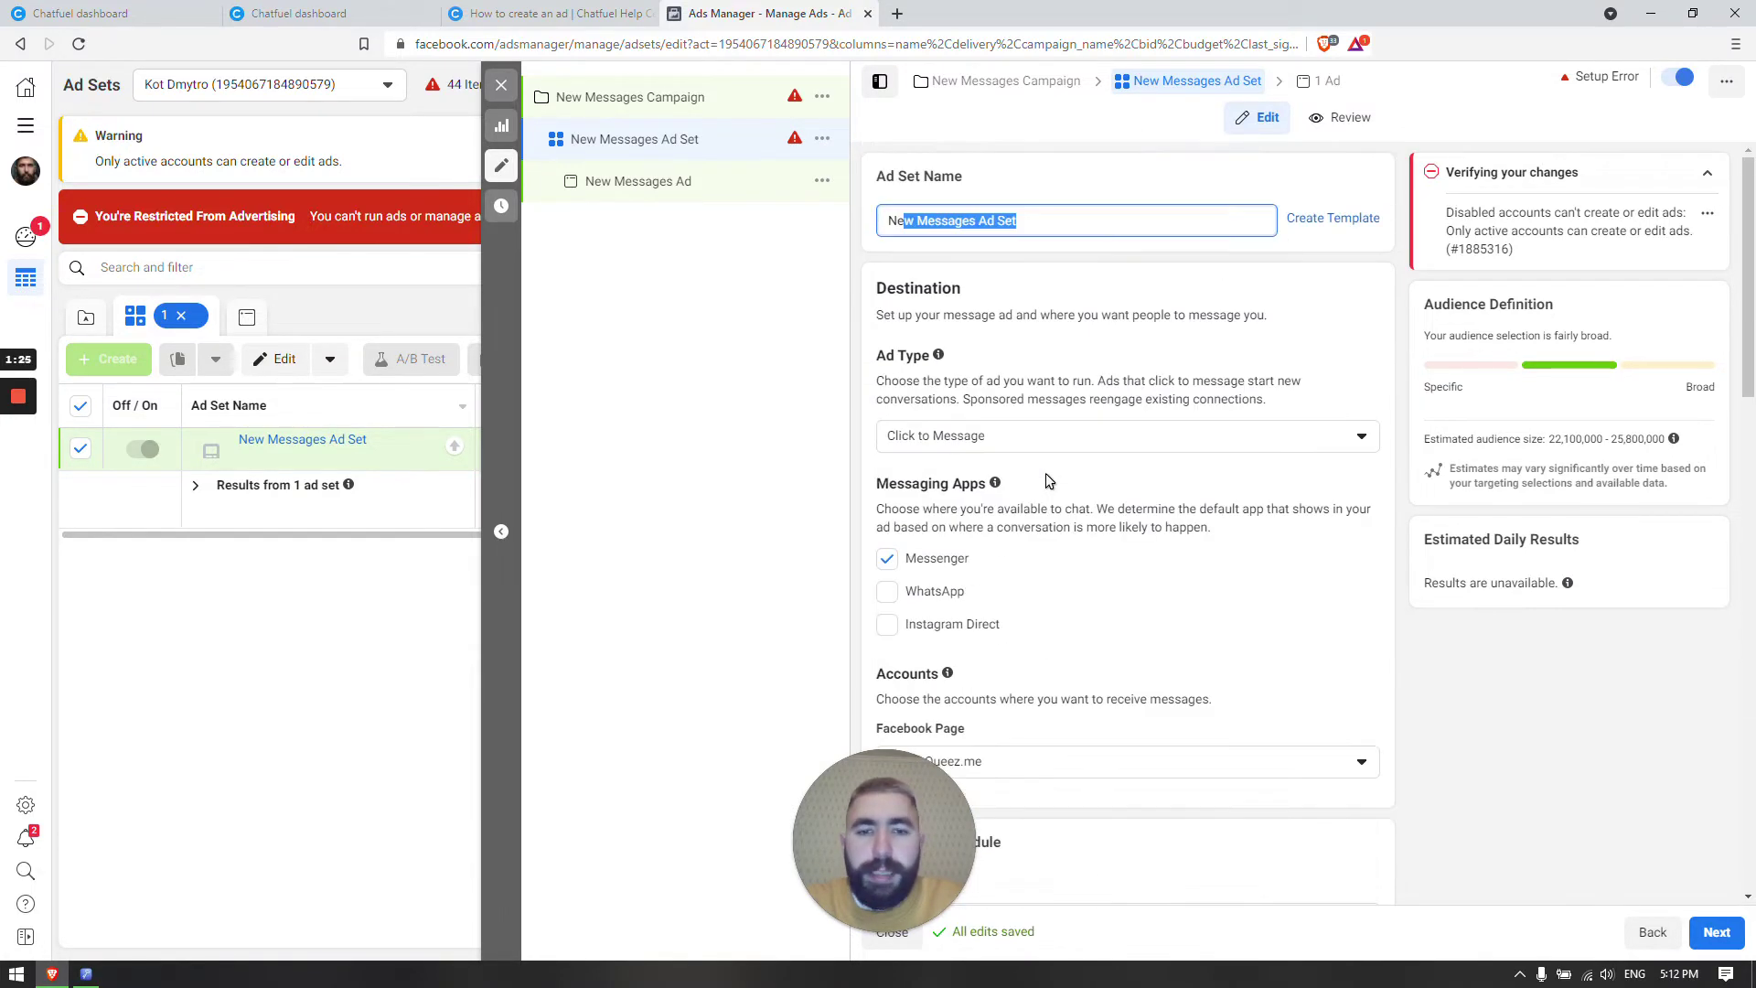
{"action": "left_click", "coordinate": [1035, 224]}
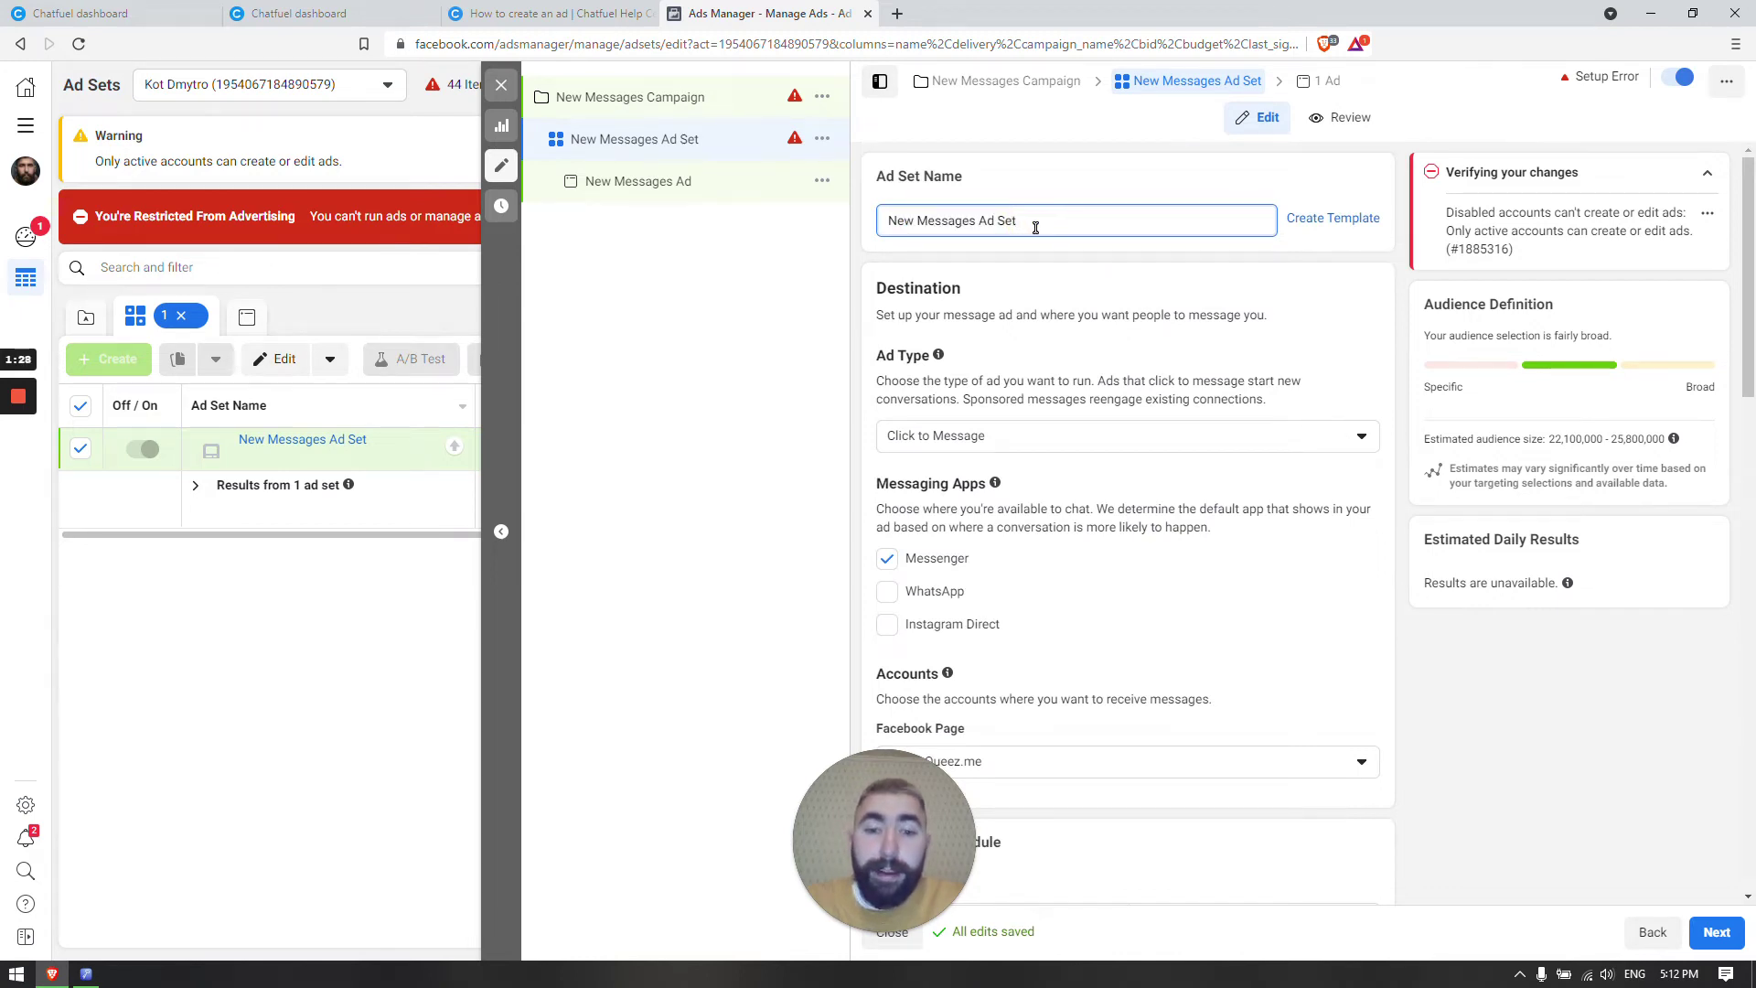
{"action": "scroll", "coordinate": [1048, 349], "scroll_direction": "down", "scroll_amount": 2}
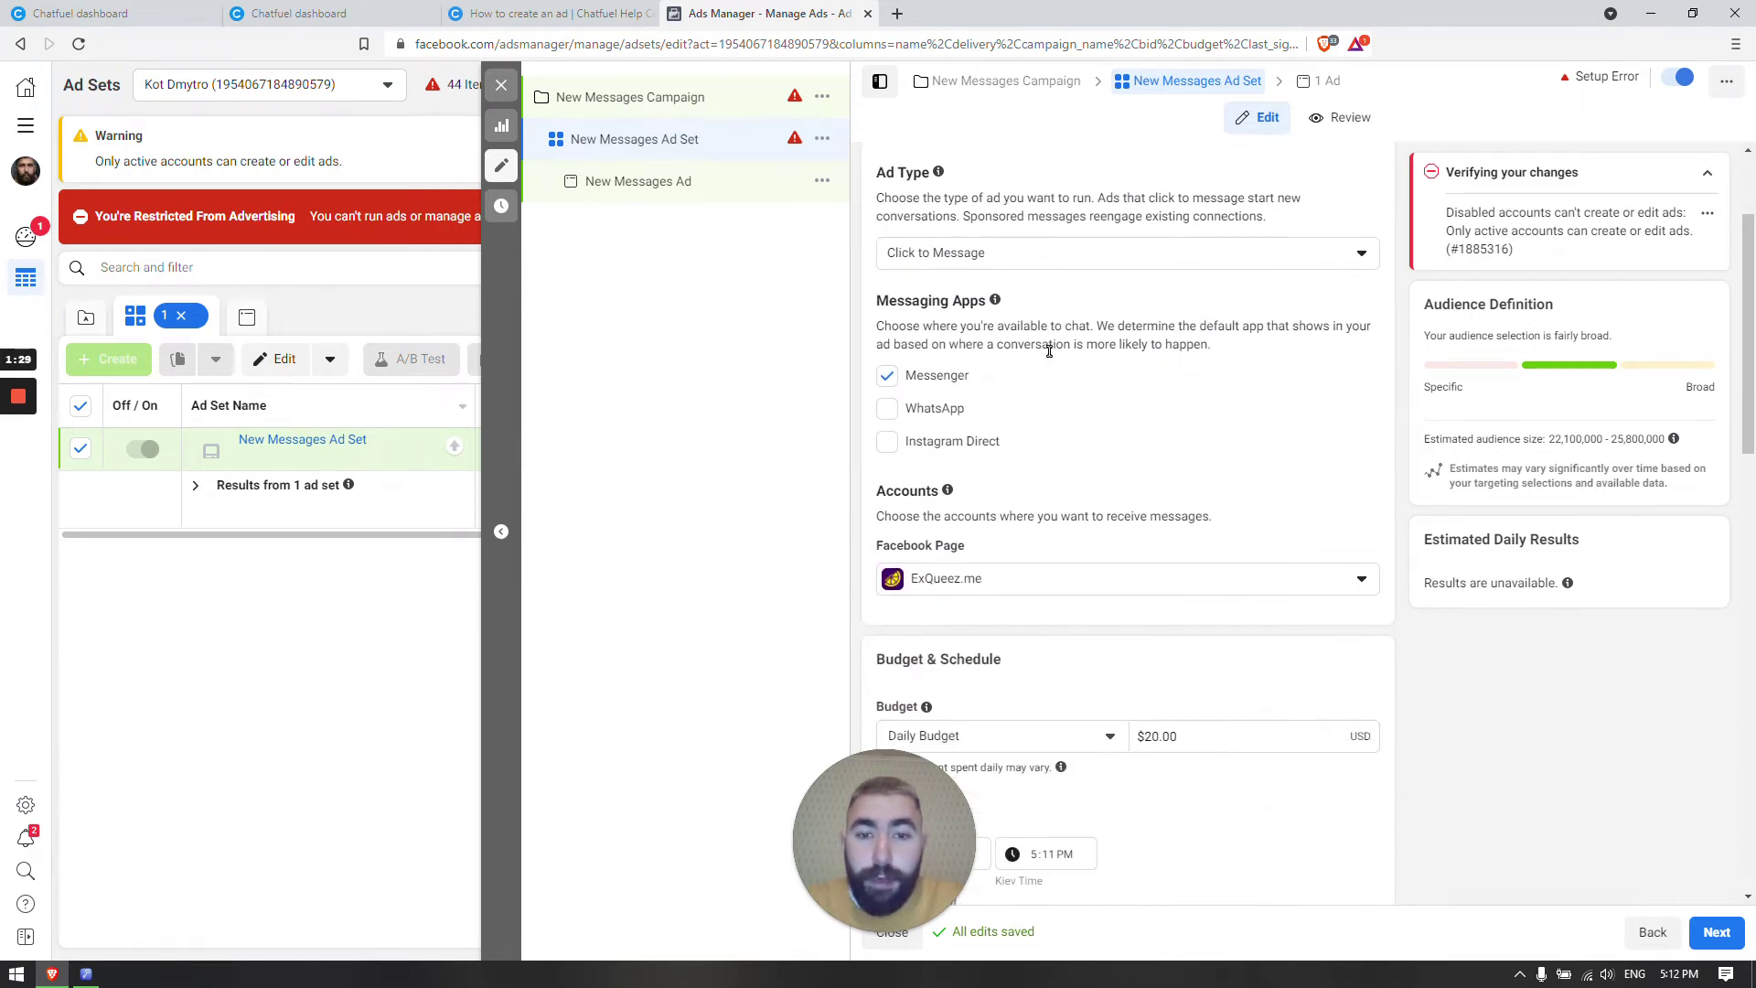
{"action": "scroll", "coordinate": [1048, 349], "scroll_direction": "up", "scroll_amount": 2}
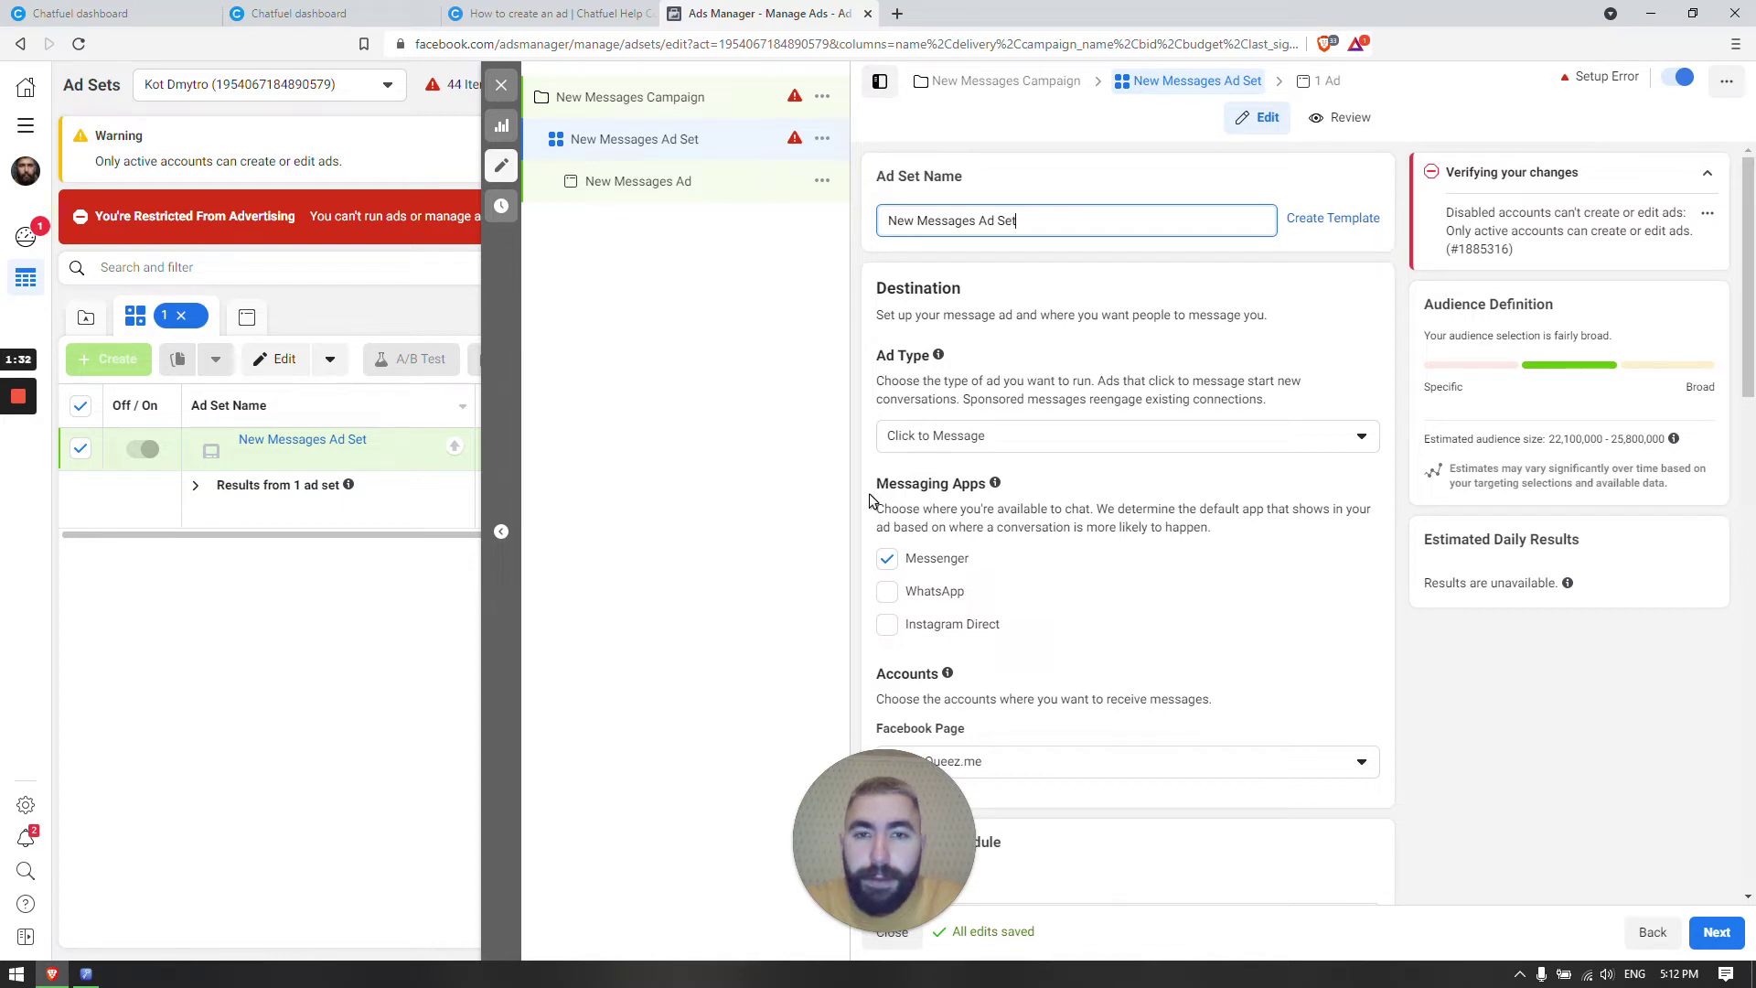
{"action": "left_click_drag", "start_coordinate": [875, 484], "coordinate": [984, 485]}
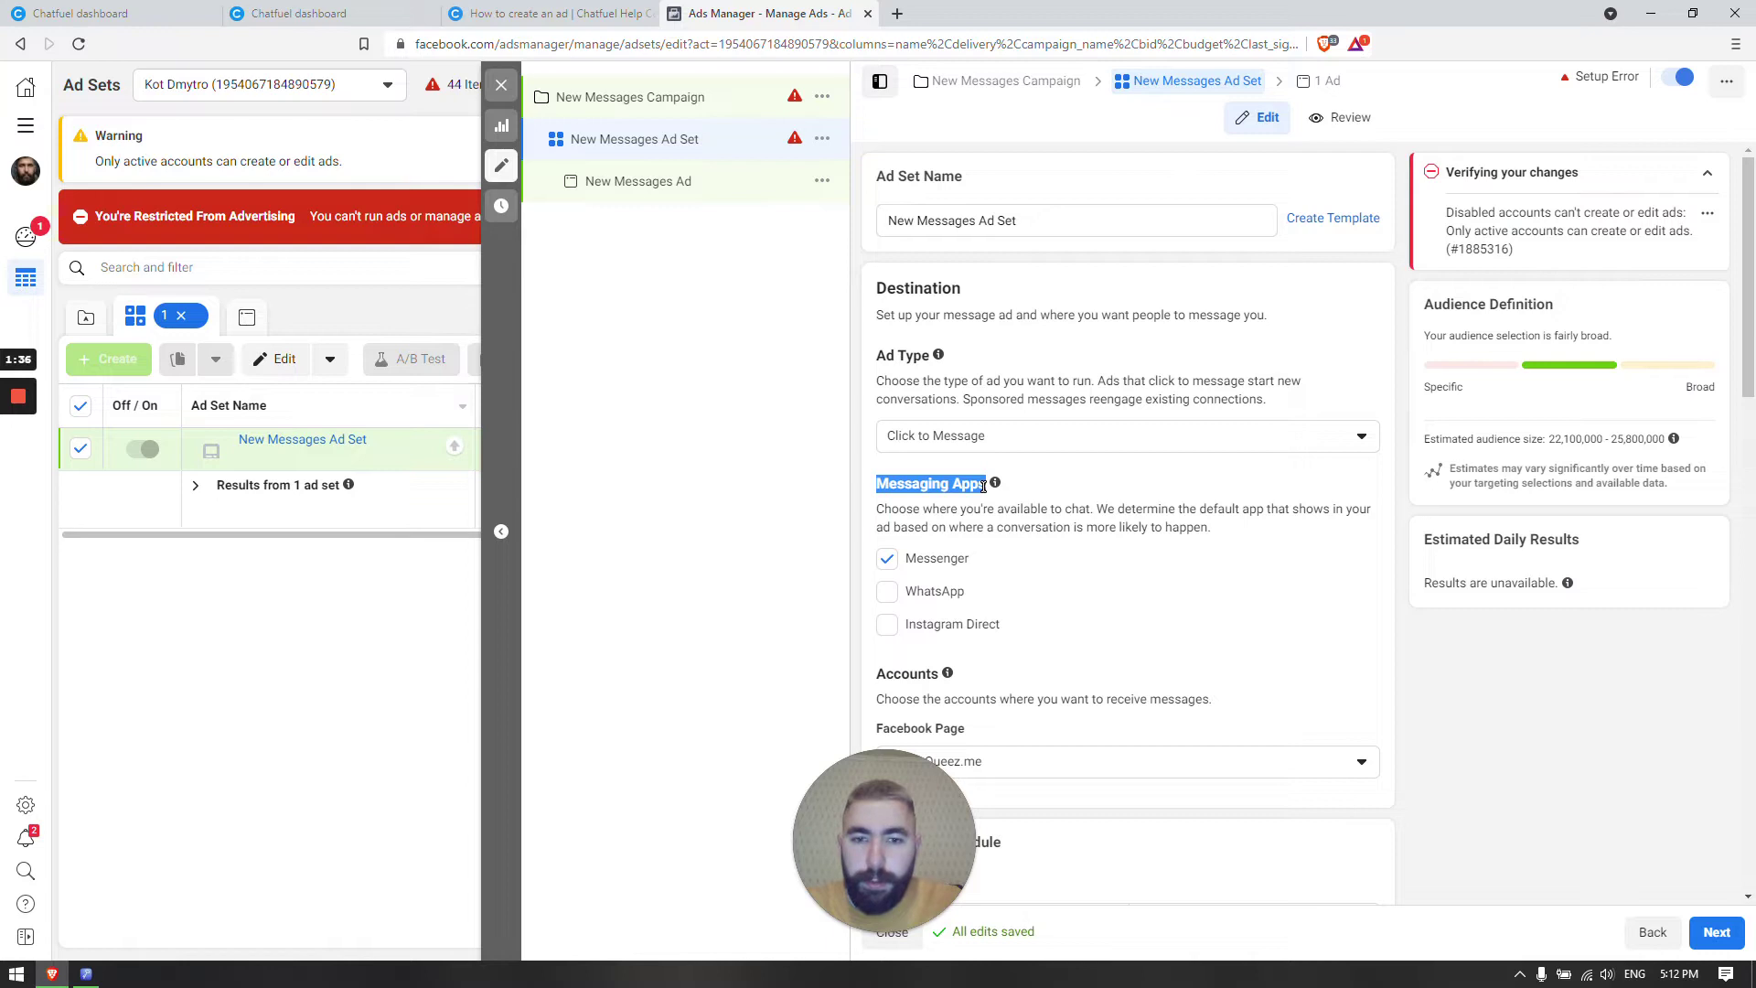
{"action": "left_click", "coordinate": [957, 485]}
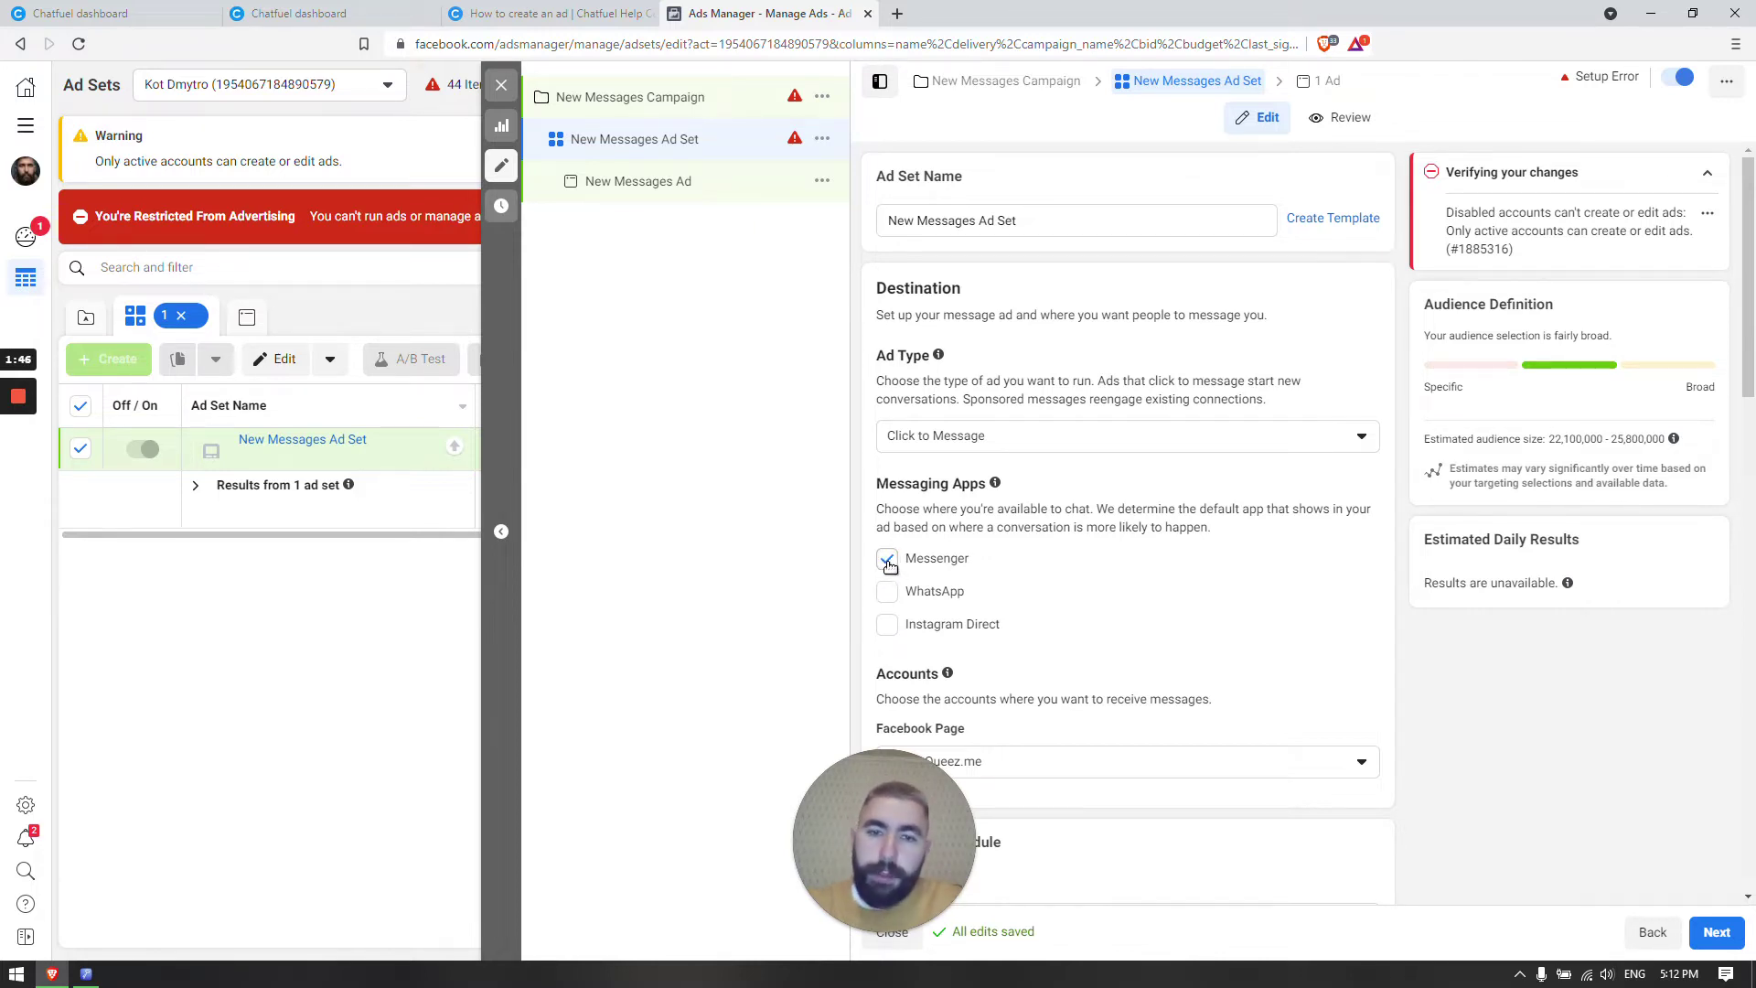
{"action": "left_click", "coordinate": [887, 624]}
{"action": "left_click", "coordinate": [883, 592]}
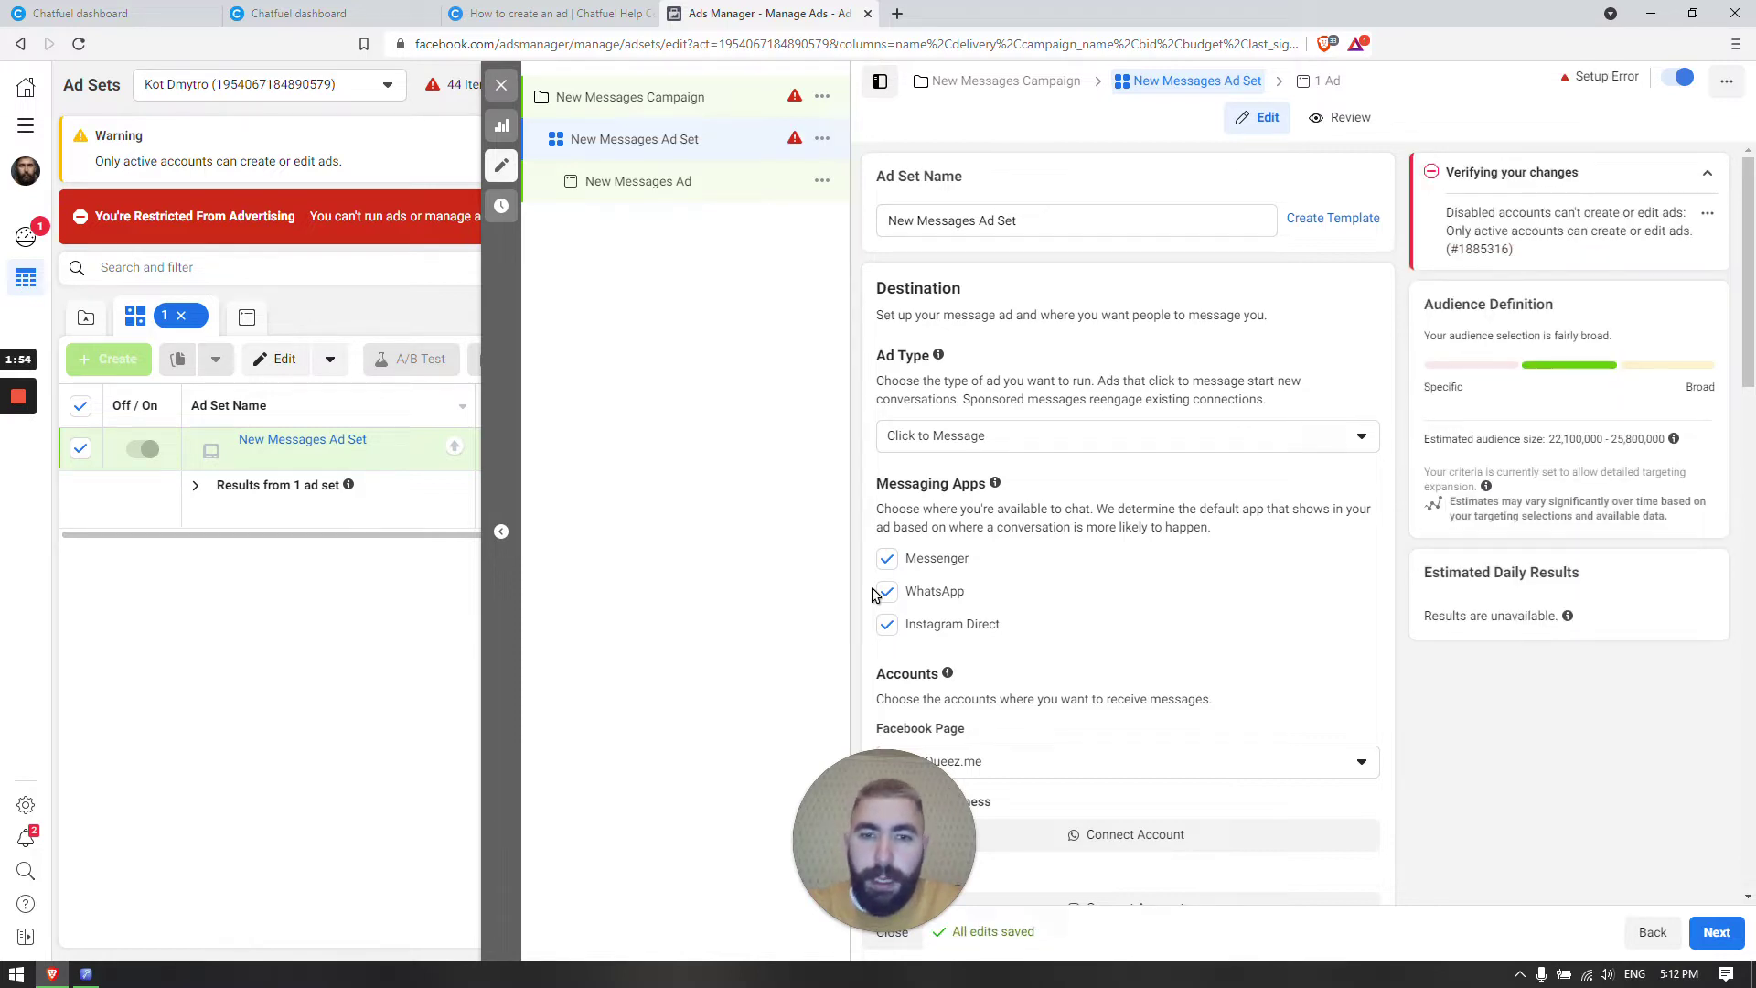
{"action": "left_click", "coordinate": [886, 592]}
{"action": "left_click", "coordinate": [890, 624]}
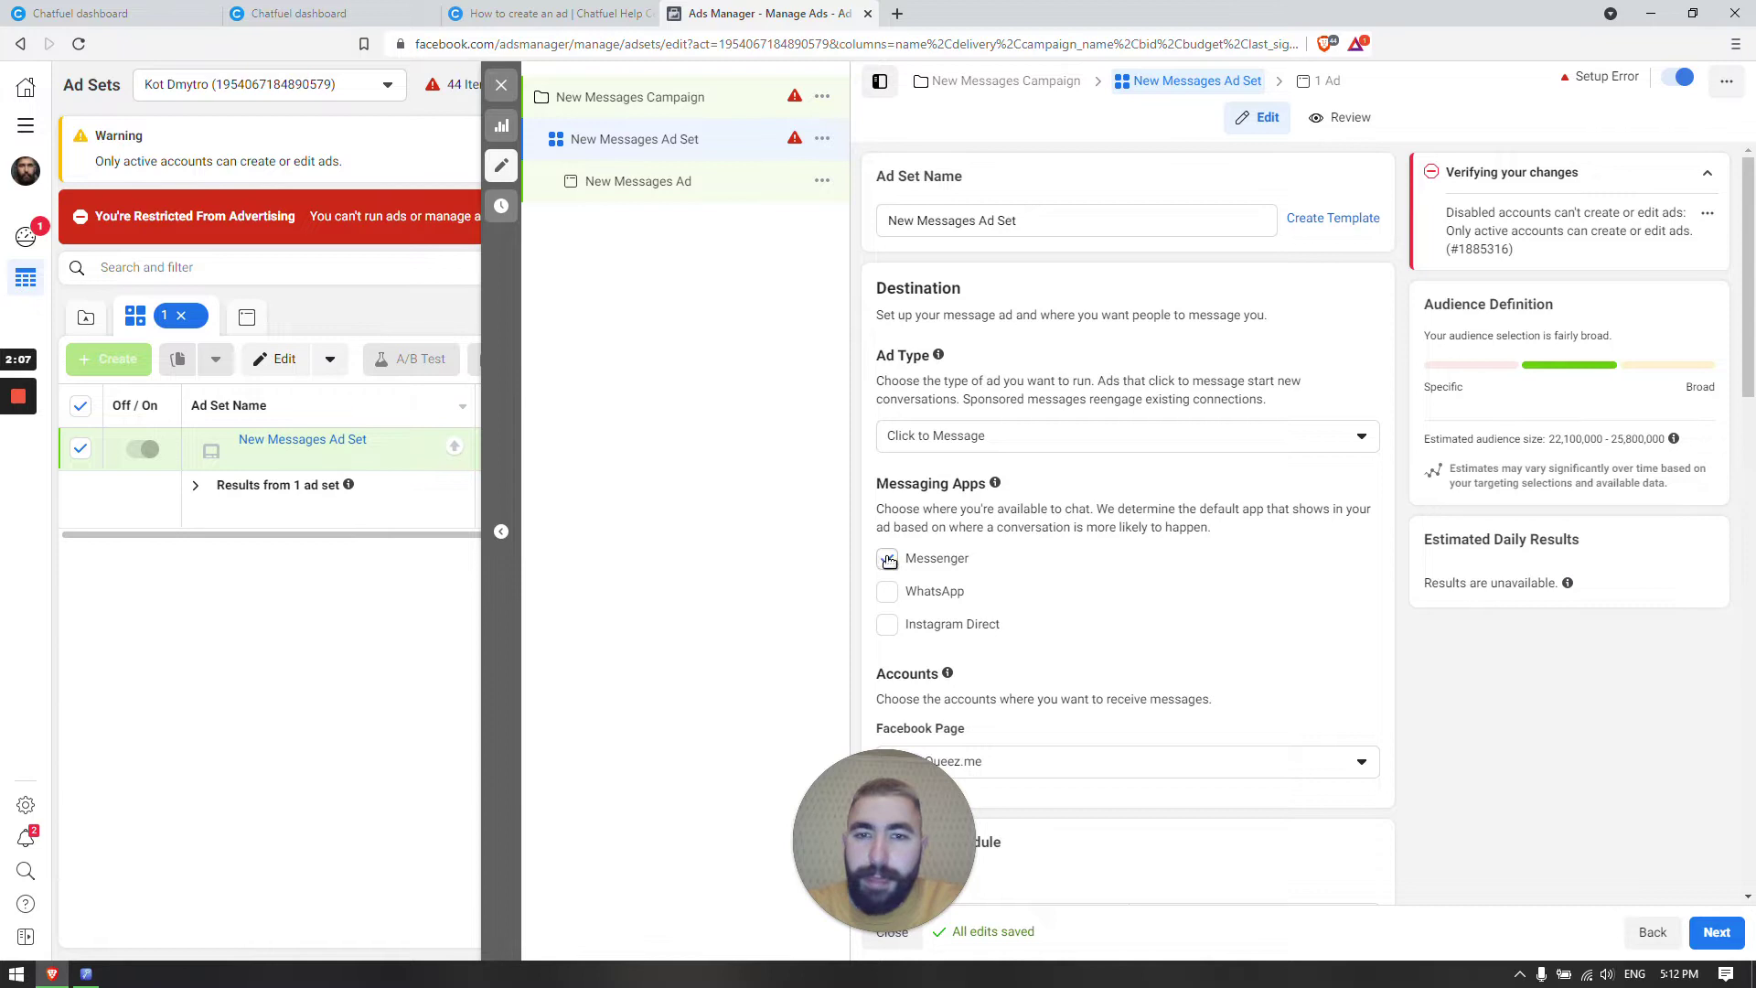
{"action": "left_click", "coordinate": [887, 561]}
{"action": "left_click", "coordinate": [887, 563]}
{"action": "left_click_drag", "start_coordinate": [958, 567], "coordinate": [910, 559]}
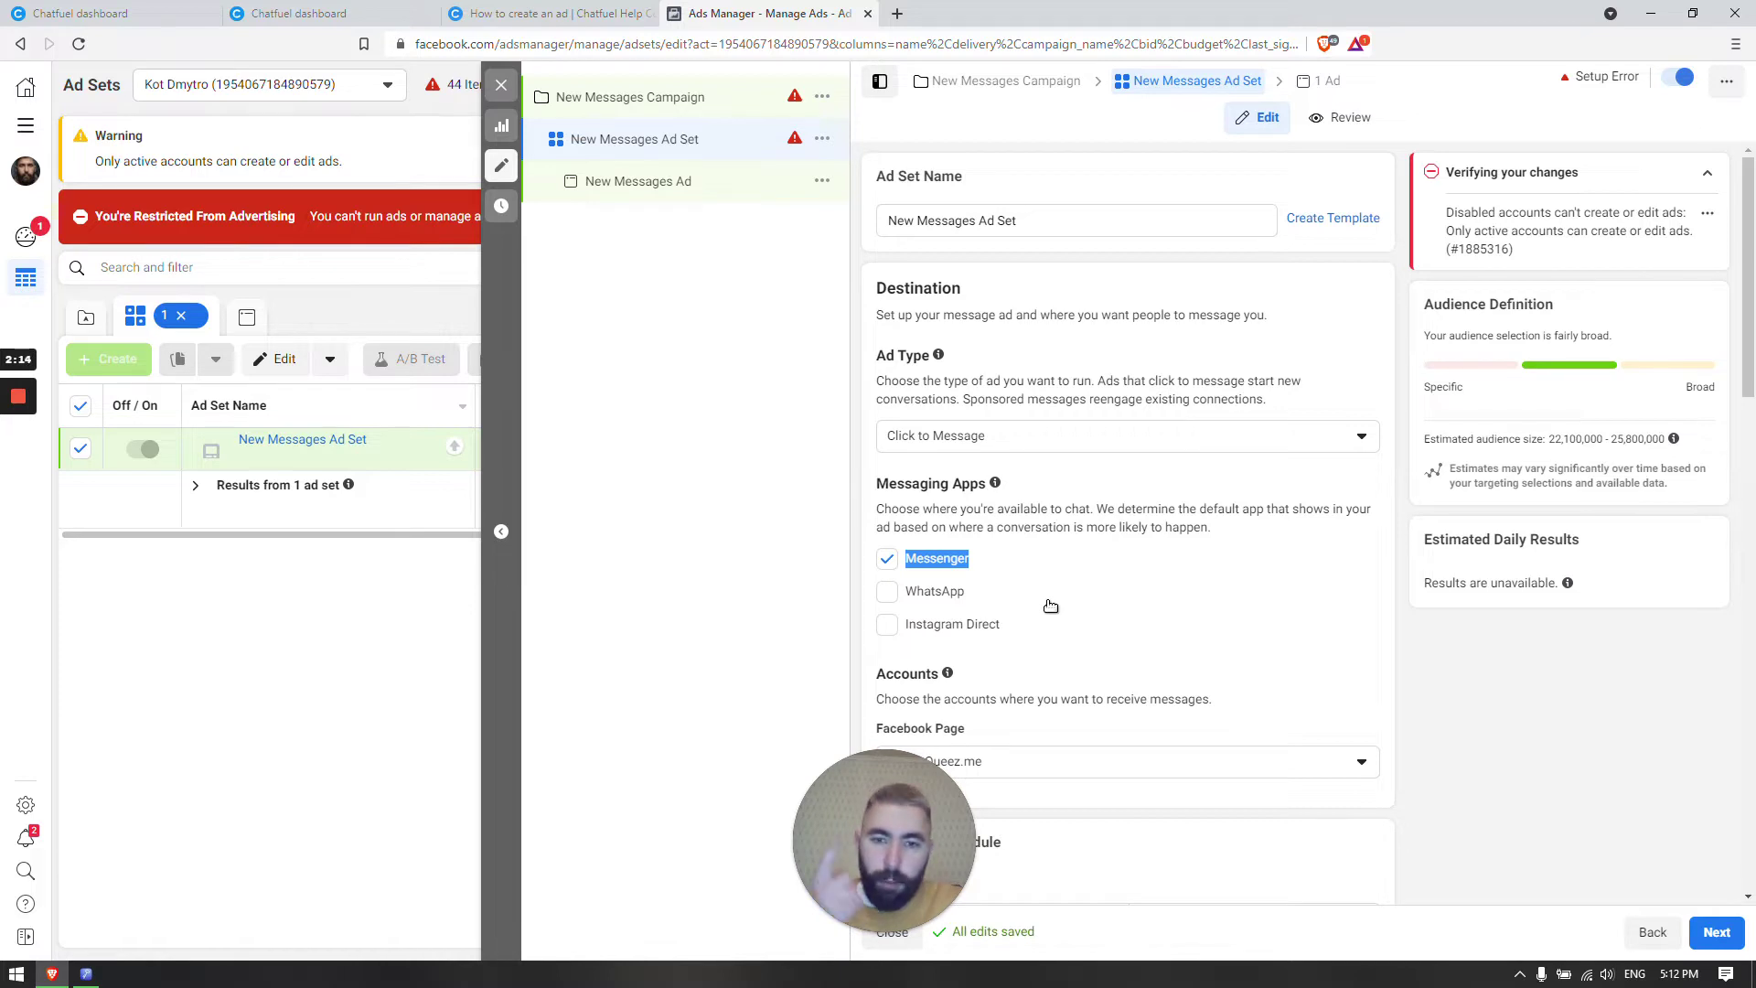
{"action": "left_click", "coordinate": [886, 626]}
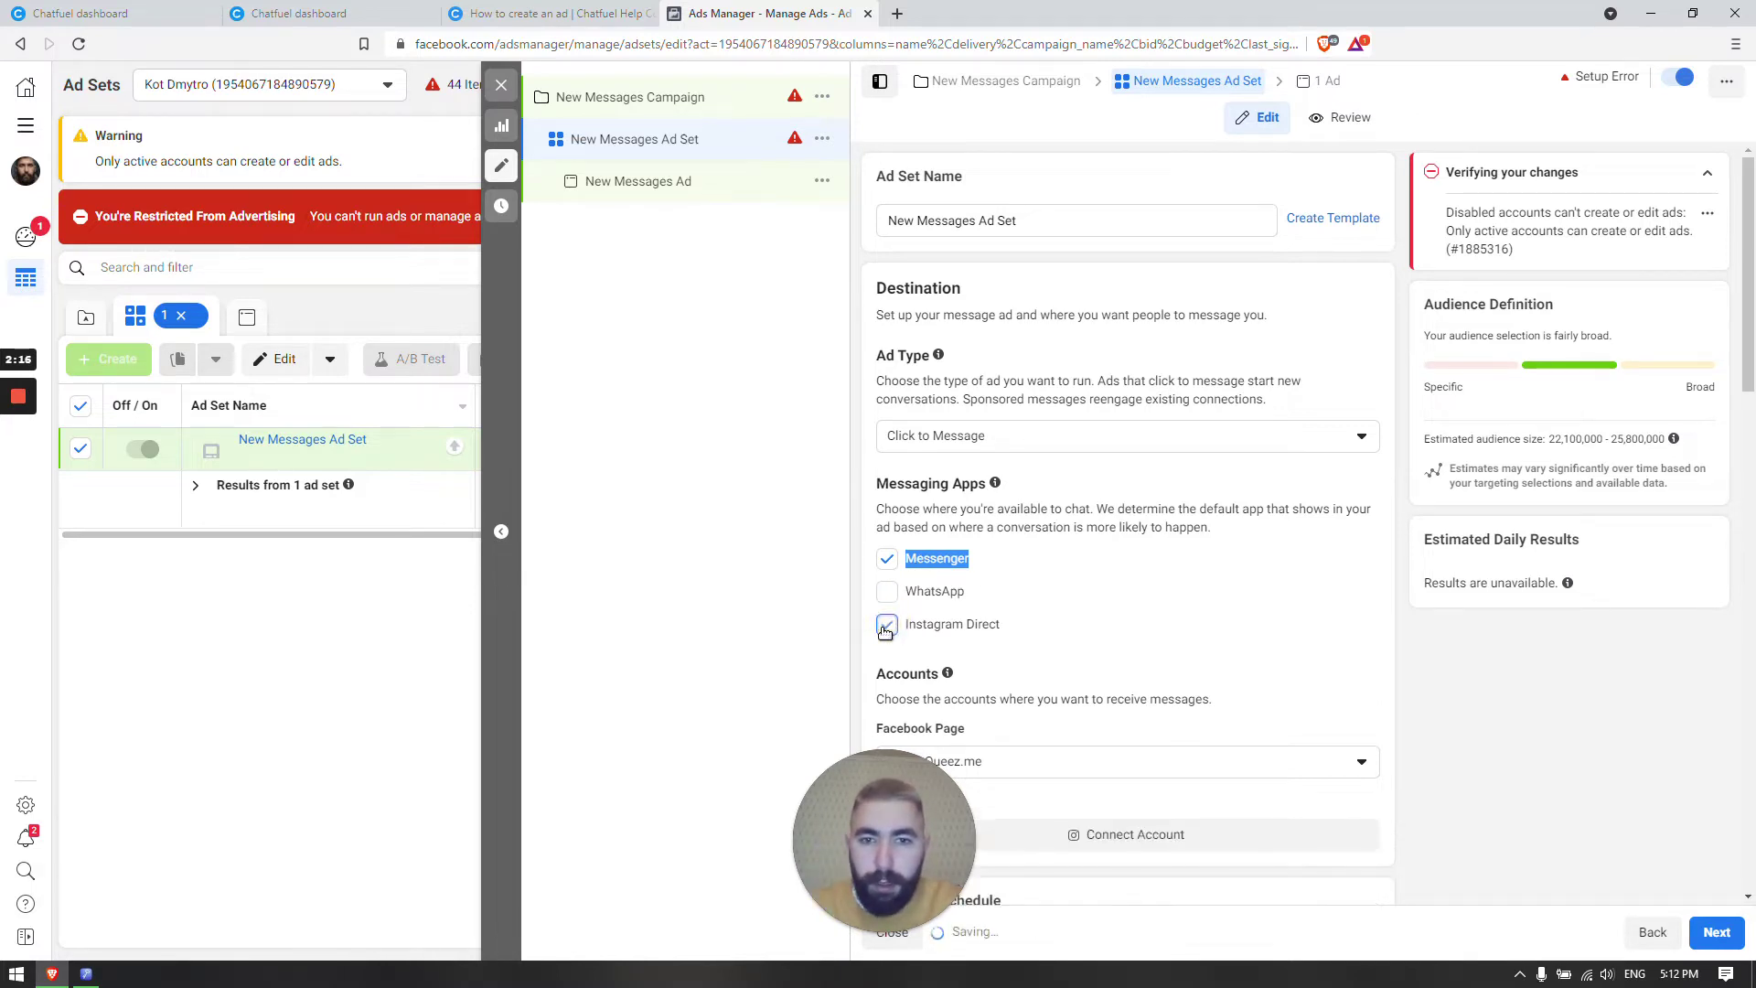
{"action": "left_click", "coordinate": [885, 627]}
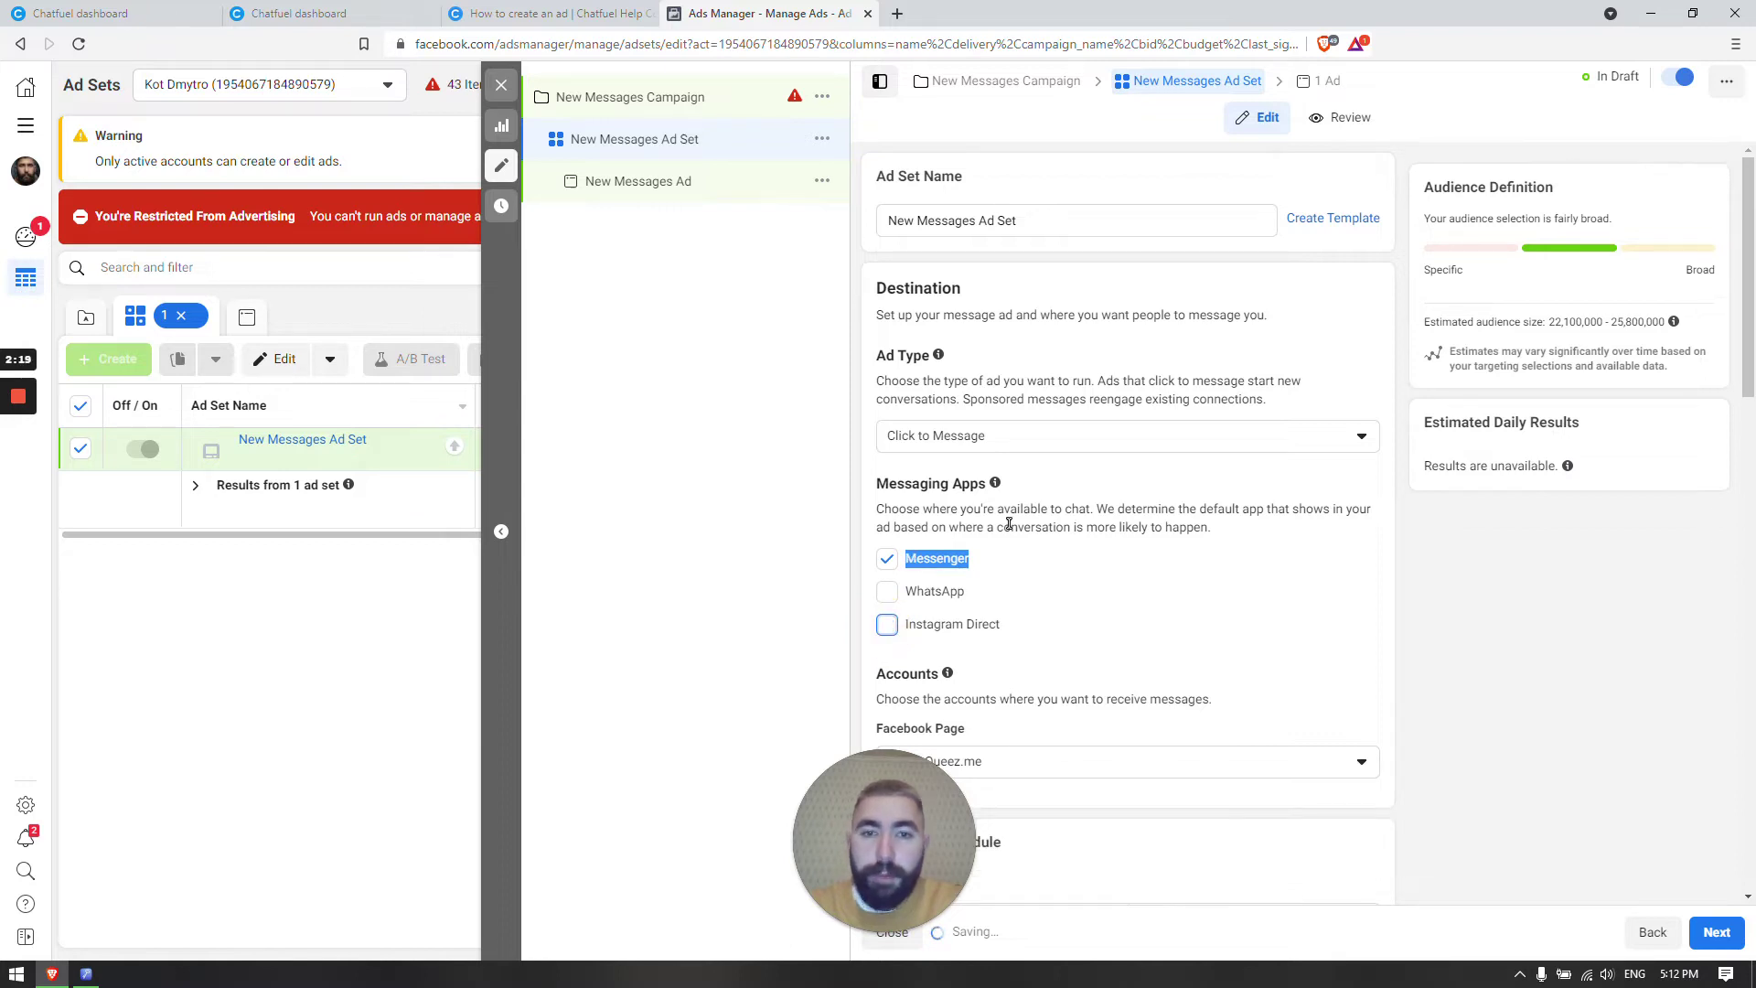
{"action": "left_click", "coordinate": [982, 564]}
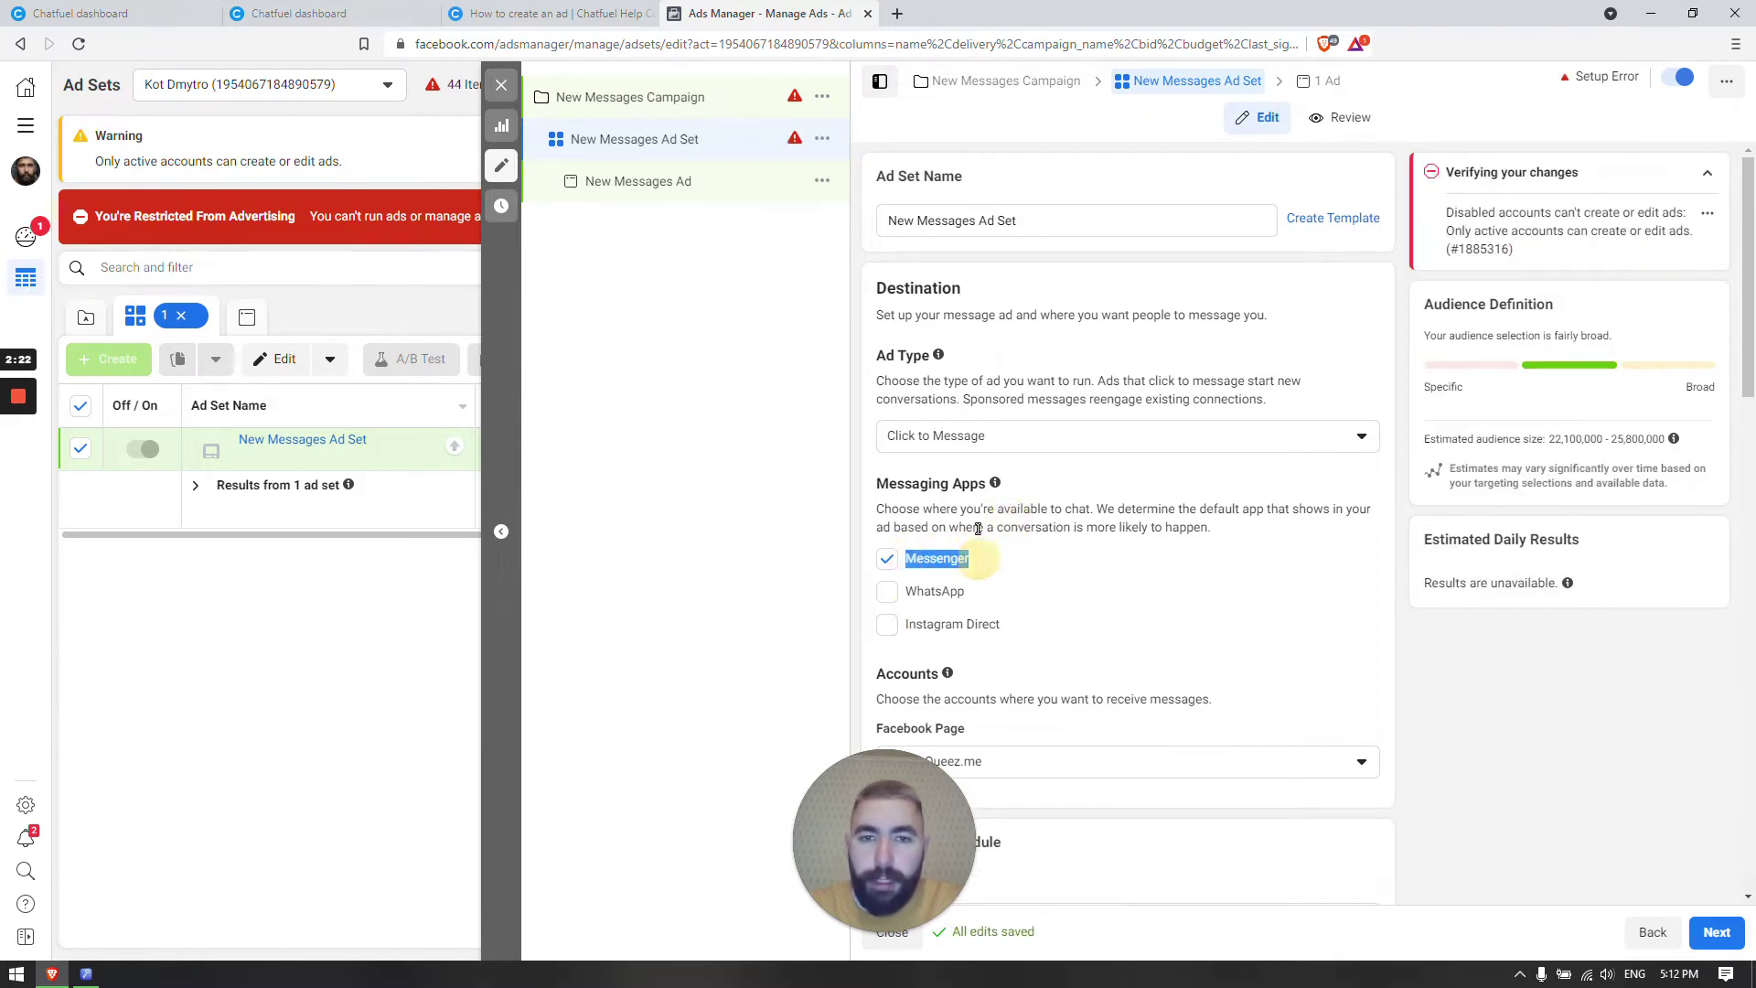
Set the ad set's Facebook Page to Floof Nirvana and continue to the ad settings.
{"action": "scroll", "coordinate": [939, 480], "scroll_direction": "down", "scroll_amount": 8}
{"action": "scroll", "coordinate": [1305, 381], "scroll_direction": "up", "scroll_amount": 4}
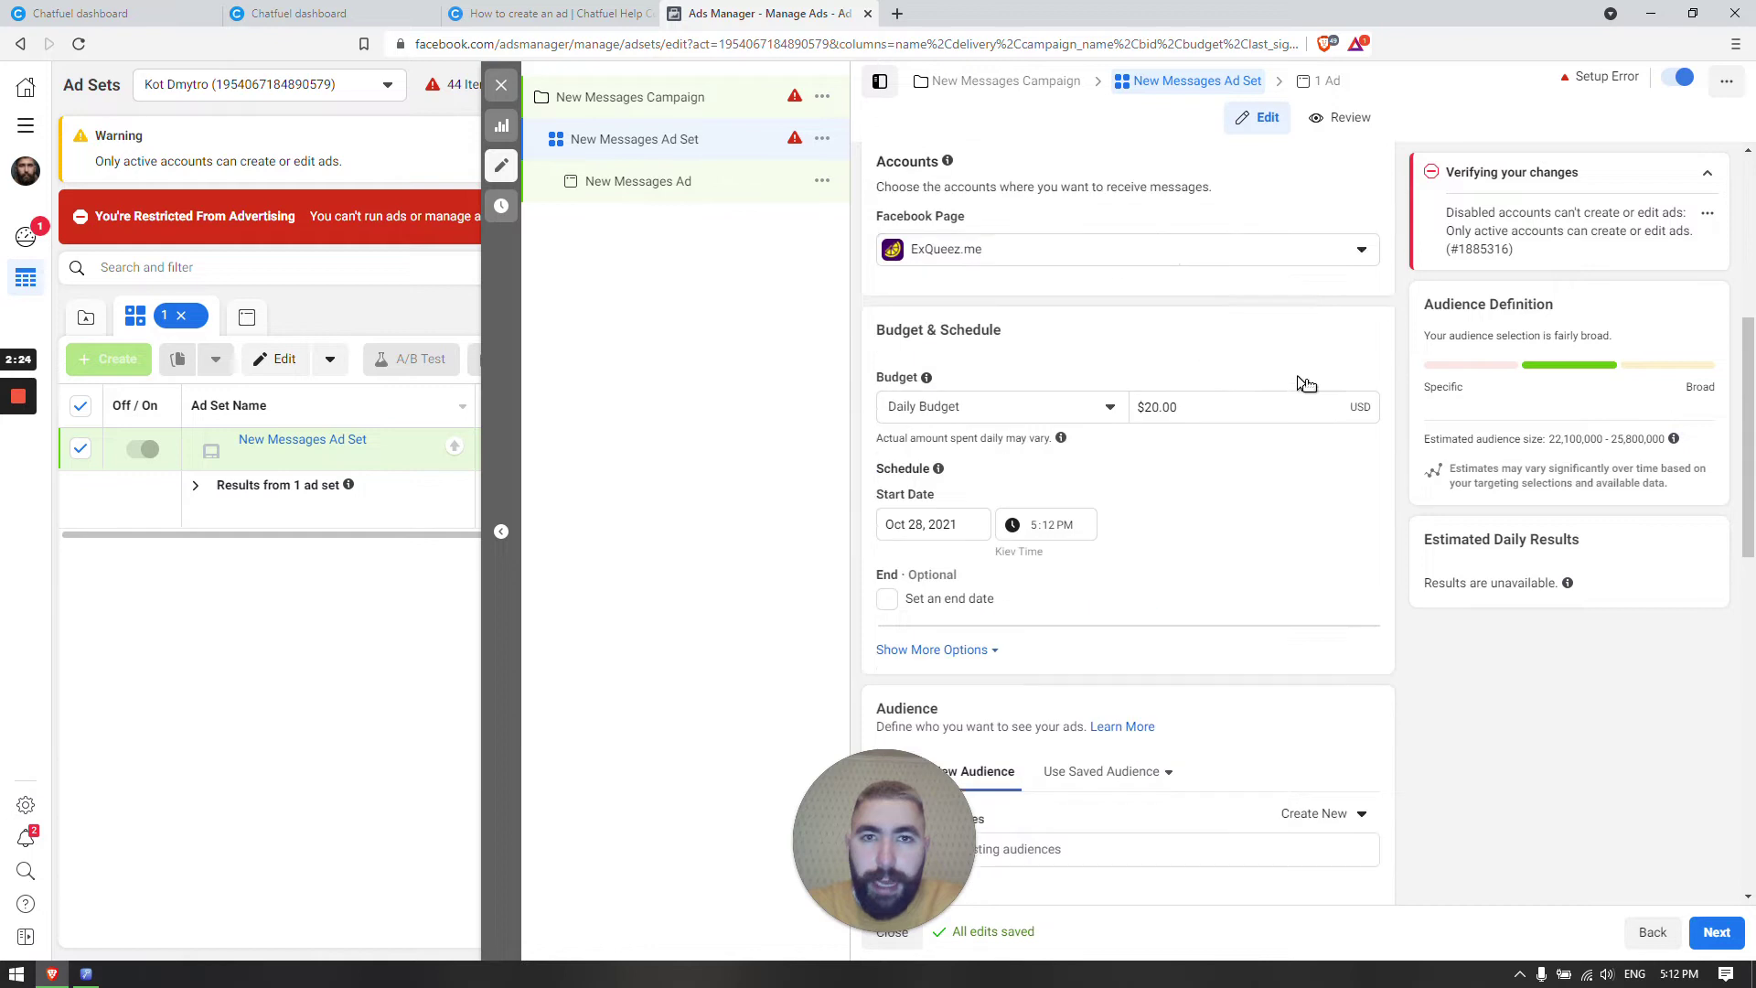
{"action": "left_click", "coordinate": [1361, 395]}
{"action": "left_click", "coordinate": [1007, 518]}
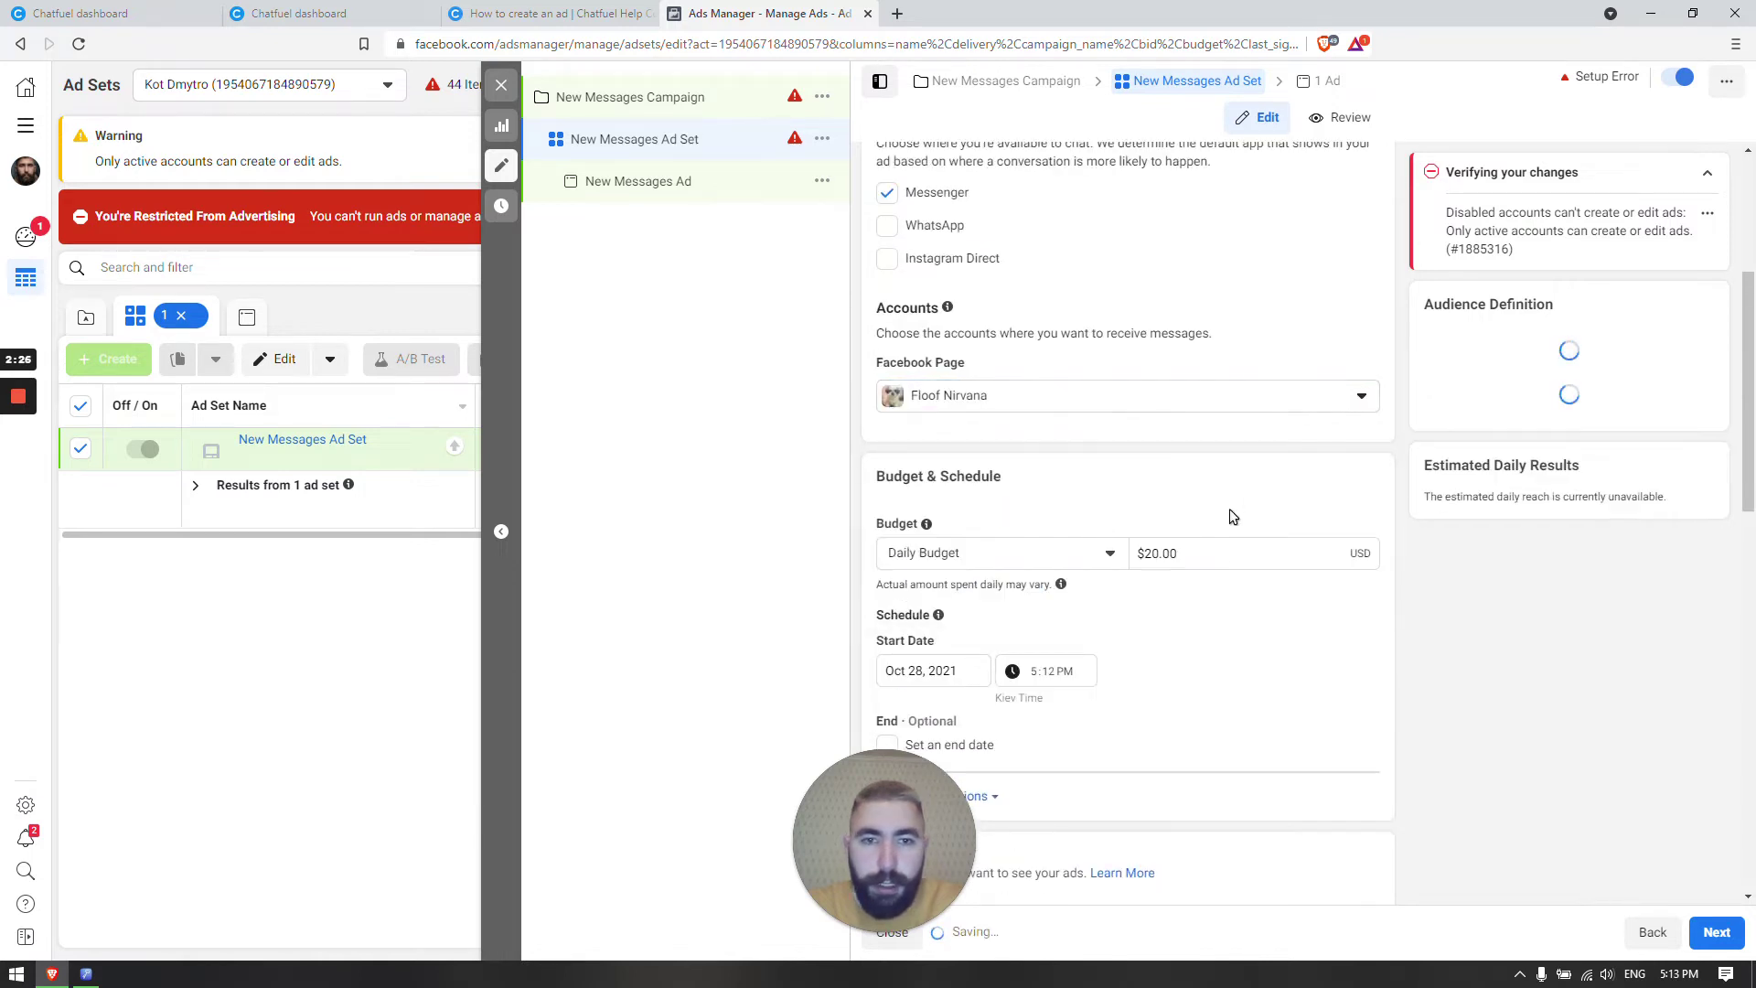
{"action": "scroll", "coordinate": [1339, 441], "scroll_direction": "down", "scroll_amount": 8}
{"action": "scroll", "coordinate": [1359, 491], "scroll_direction": "down", "scroll_amount": 3}
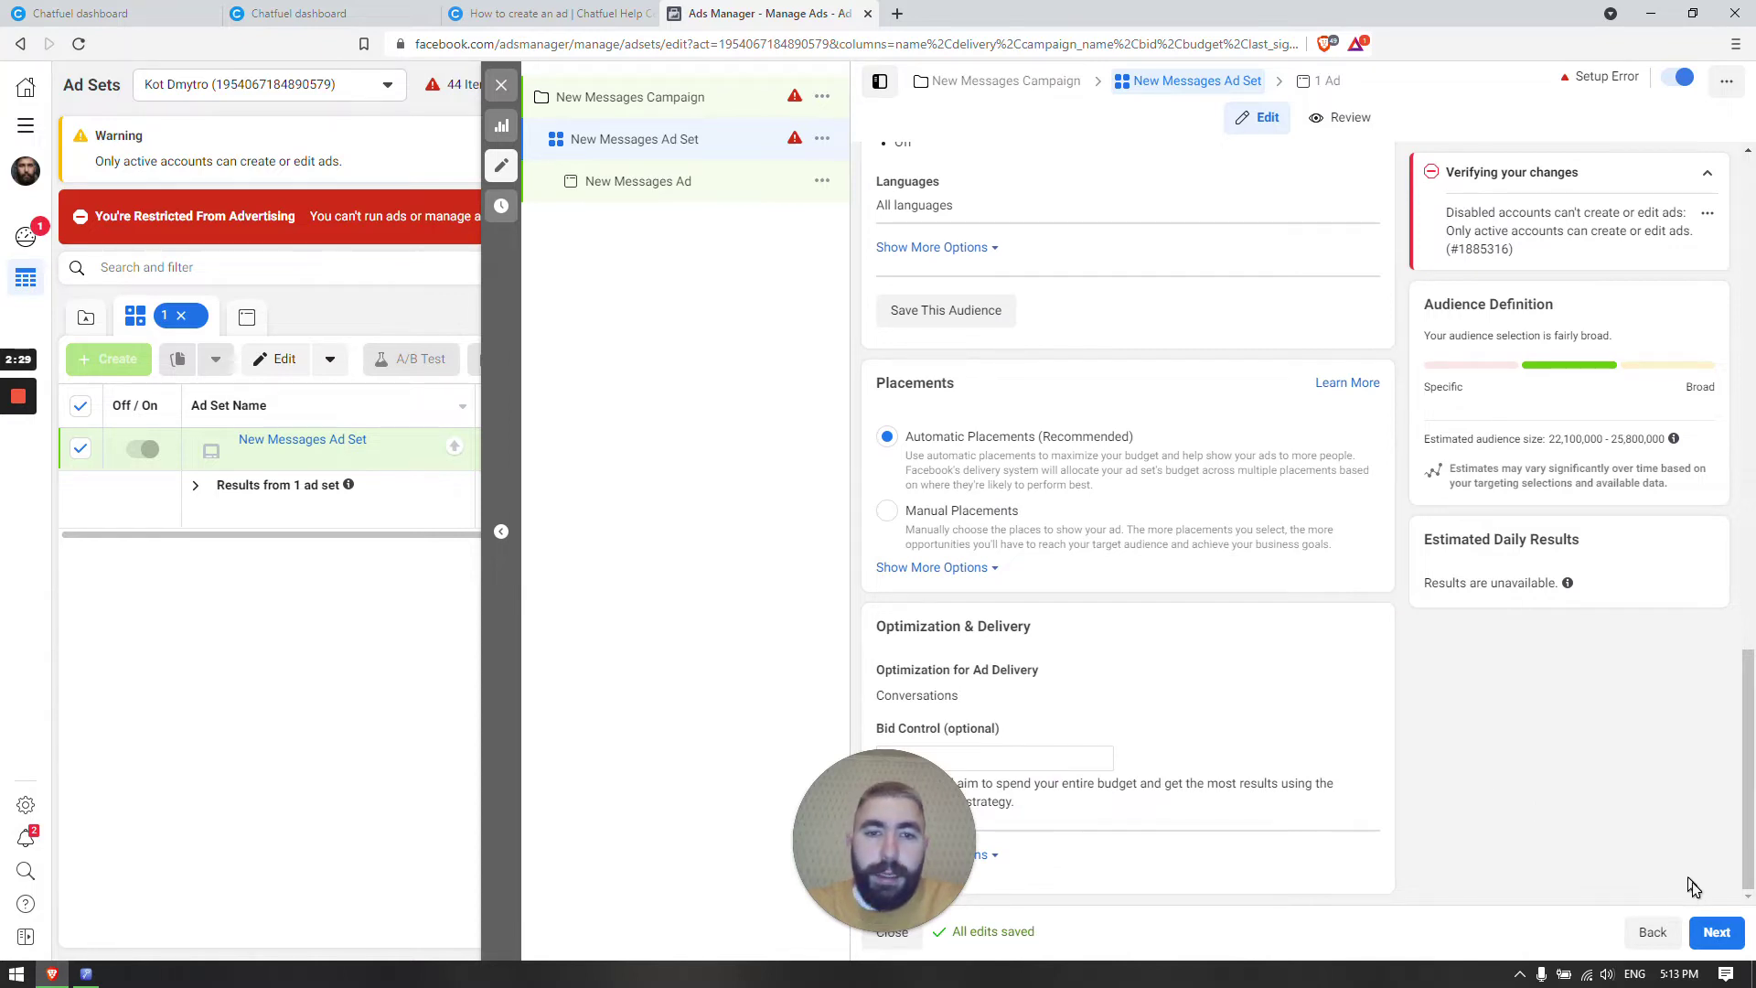
{"action": "left_click", "coordinate": [1716, 933]}
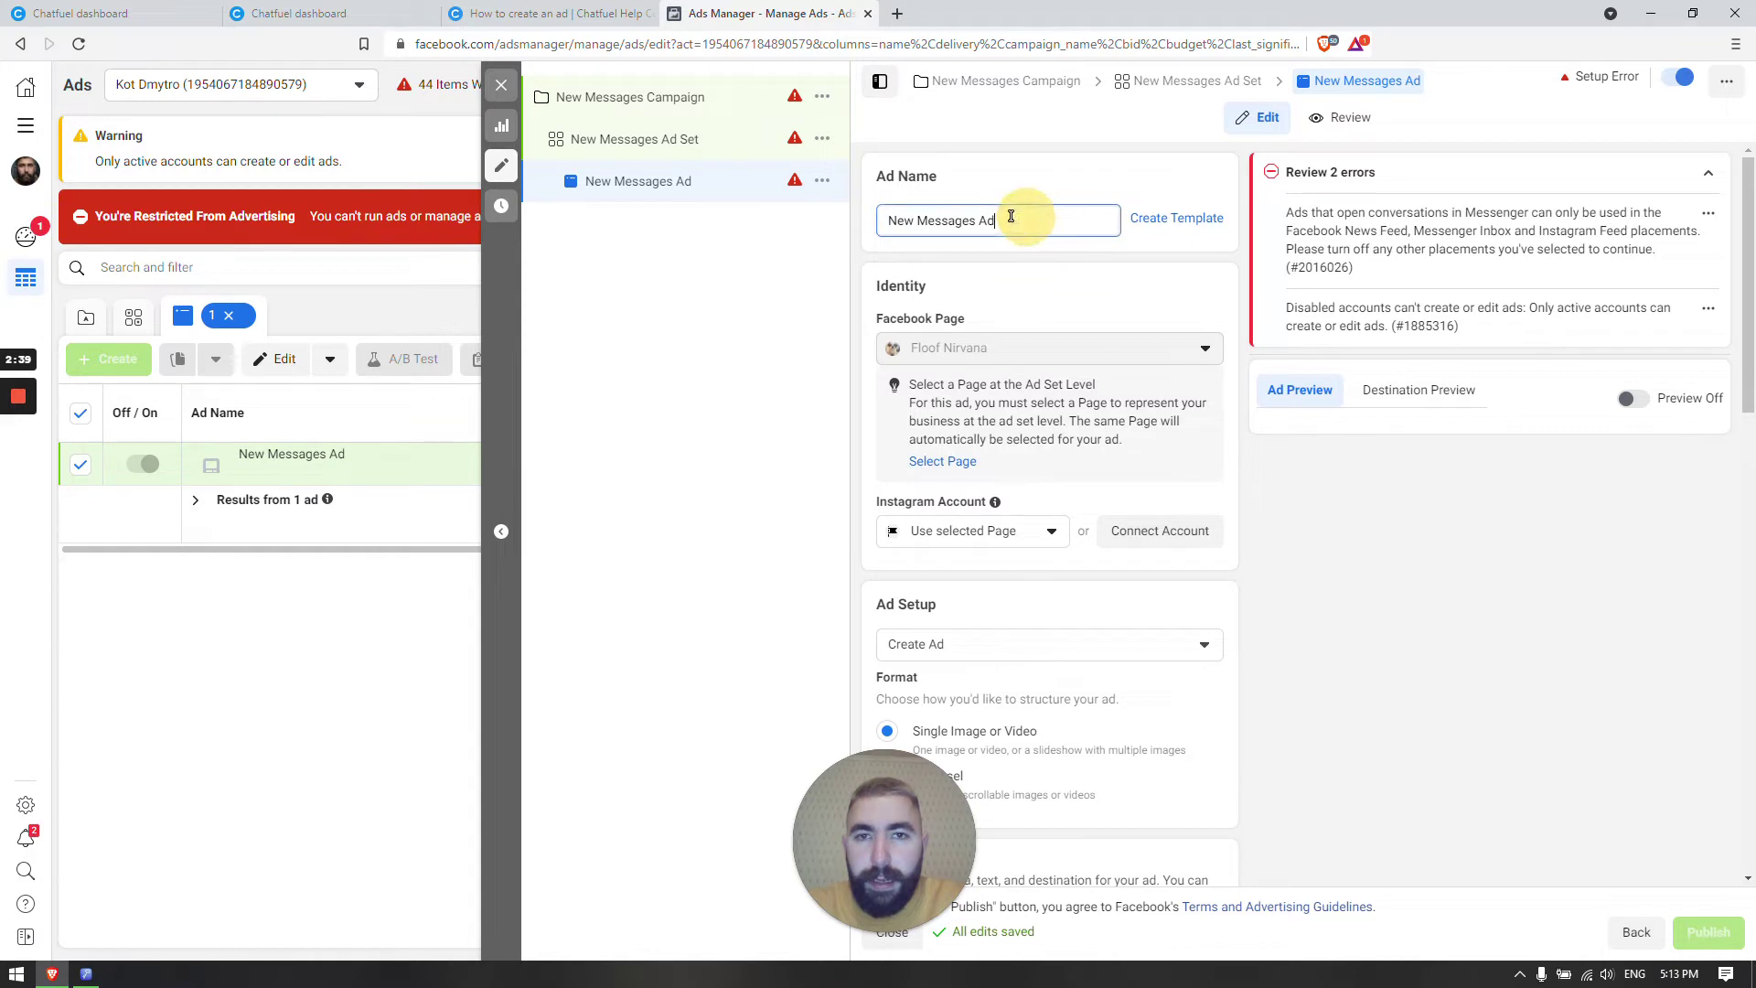
Review the ad's name, Facebook Page, format, creative, call to action, message template and tracking settings.
{"action": "left_click_drag", "start_coordinate": [1028, 220], "coordinate": [864, 226]}
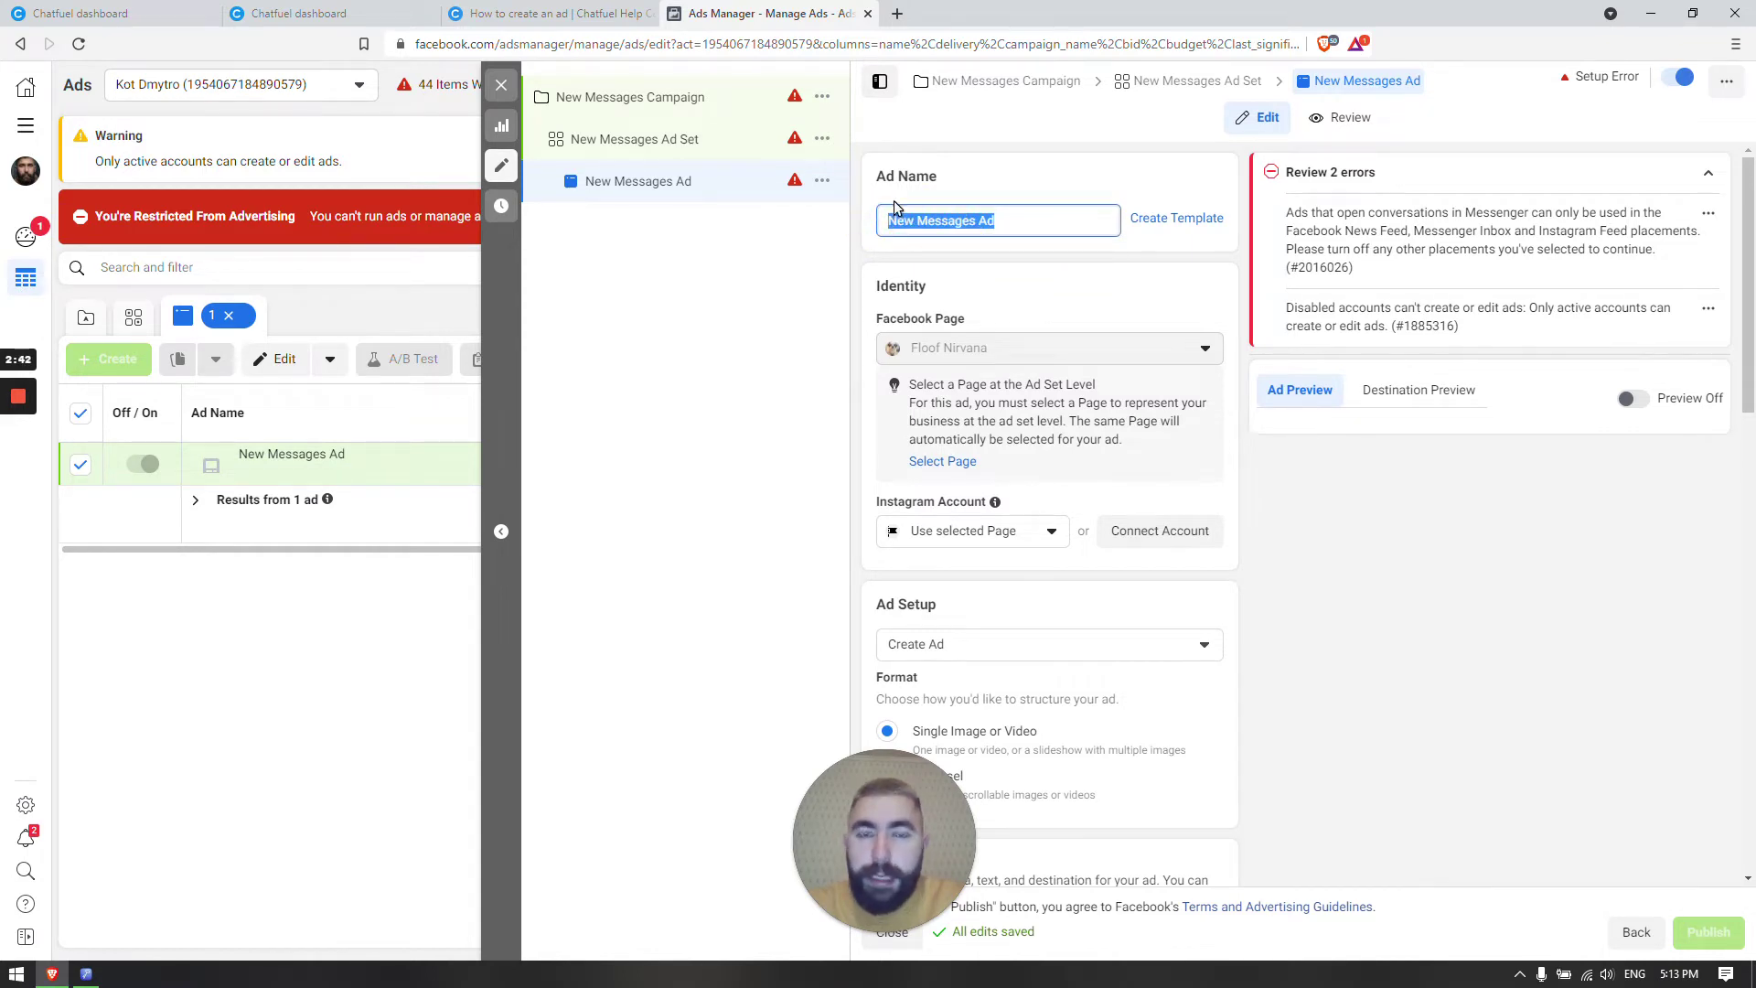
{"action": "scroll", "coordinate": [959, 180], "scroll_direction": "down", "scroll_amount": 1}
{"action": "scroll", "coordinate": [958, 179], "scroll_direction": "down", "scroll_amount": 5}
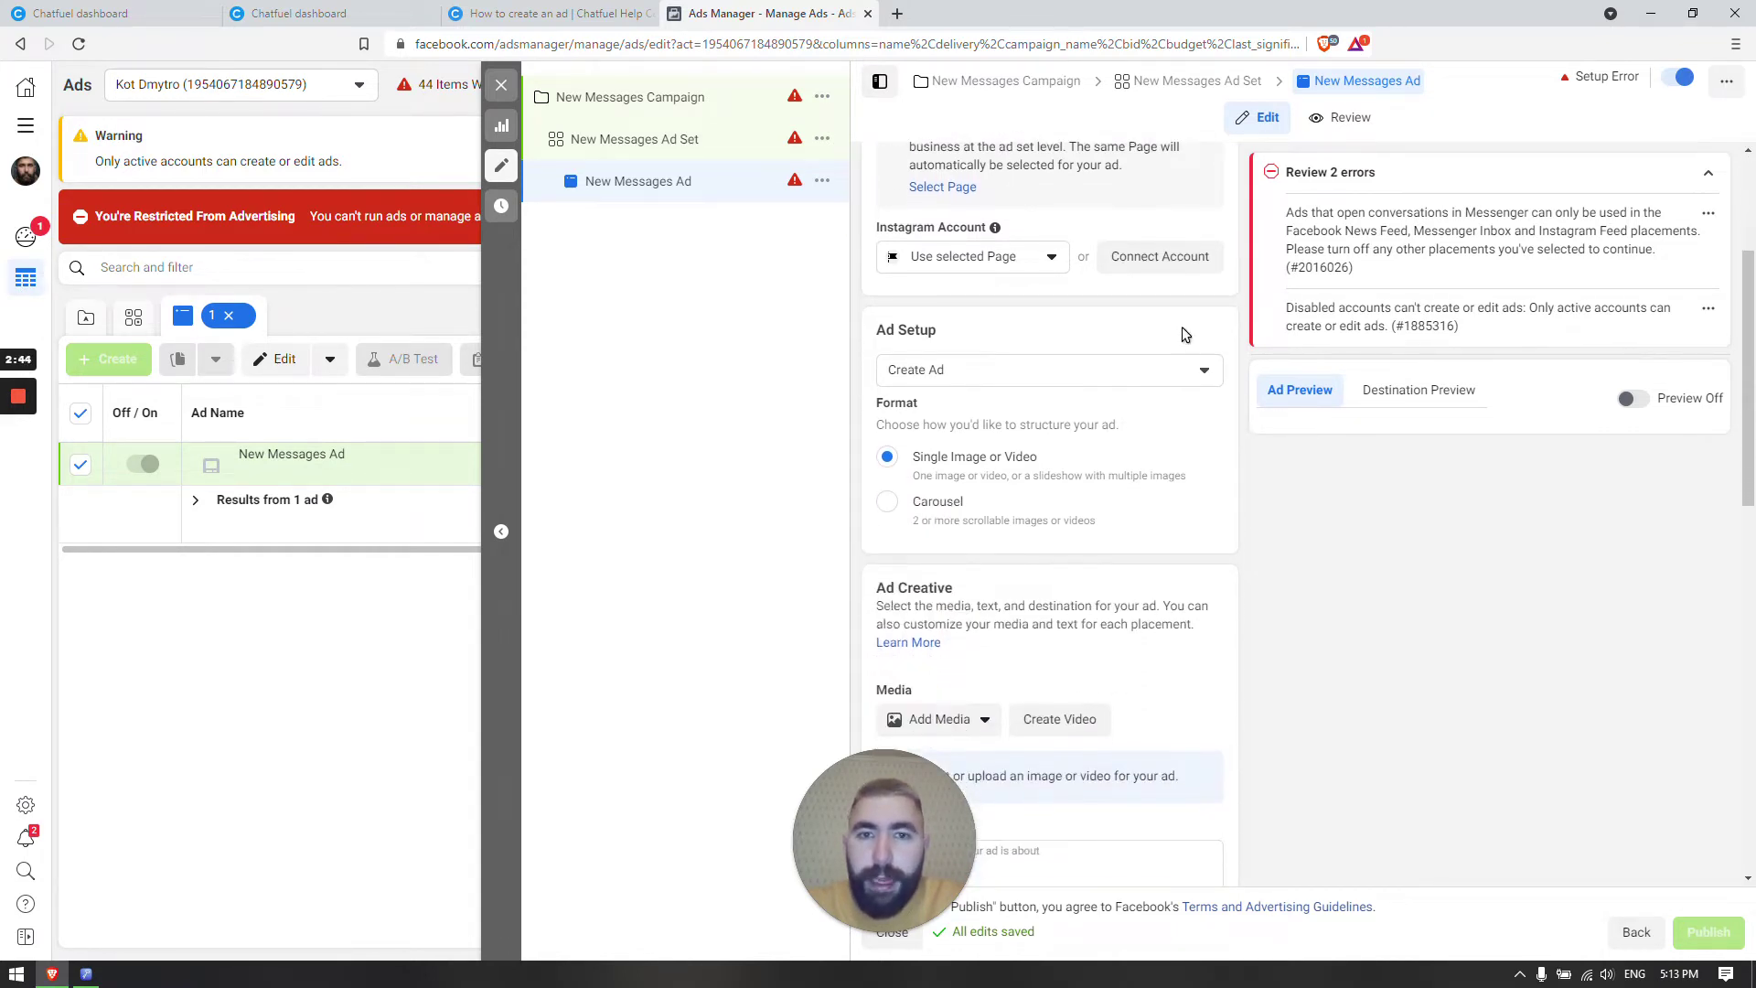
{"action": "scroll", "coordinate": [1132, 393], "scroll_direction": "up", "scroll_amount": 4}
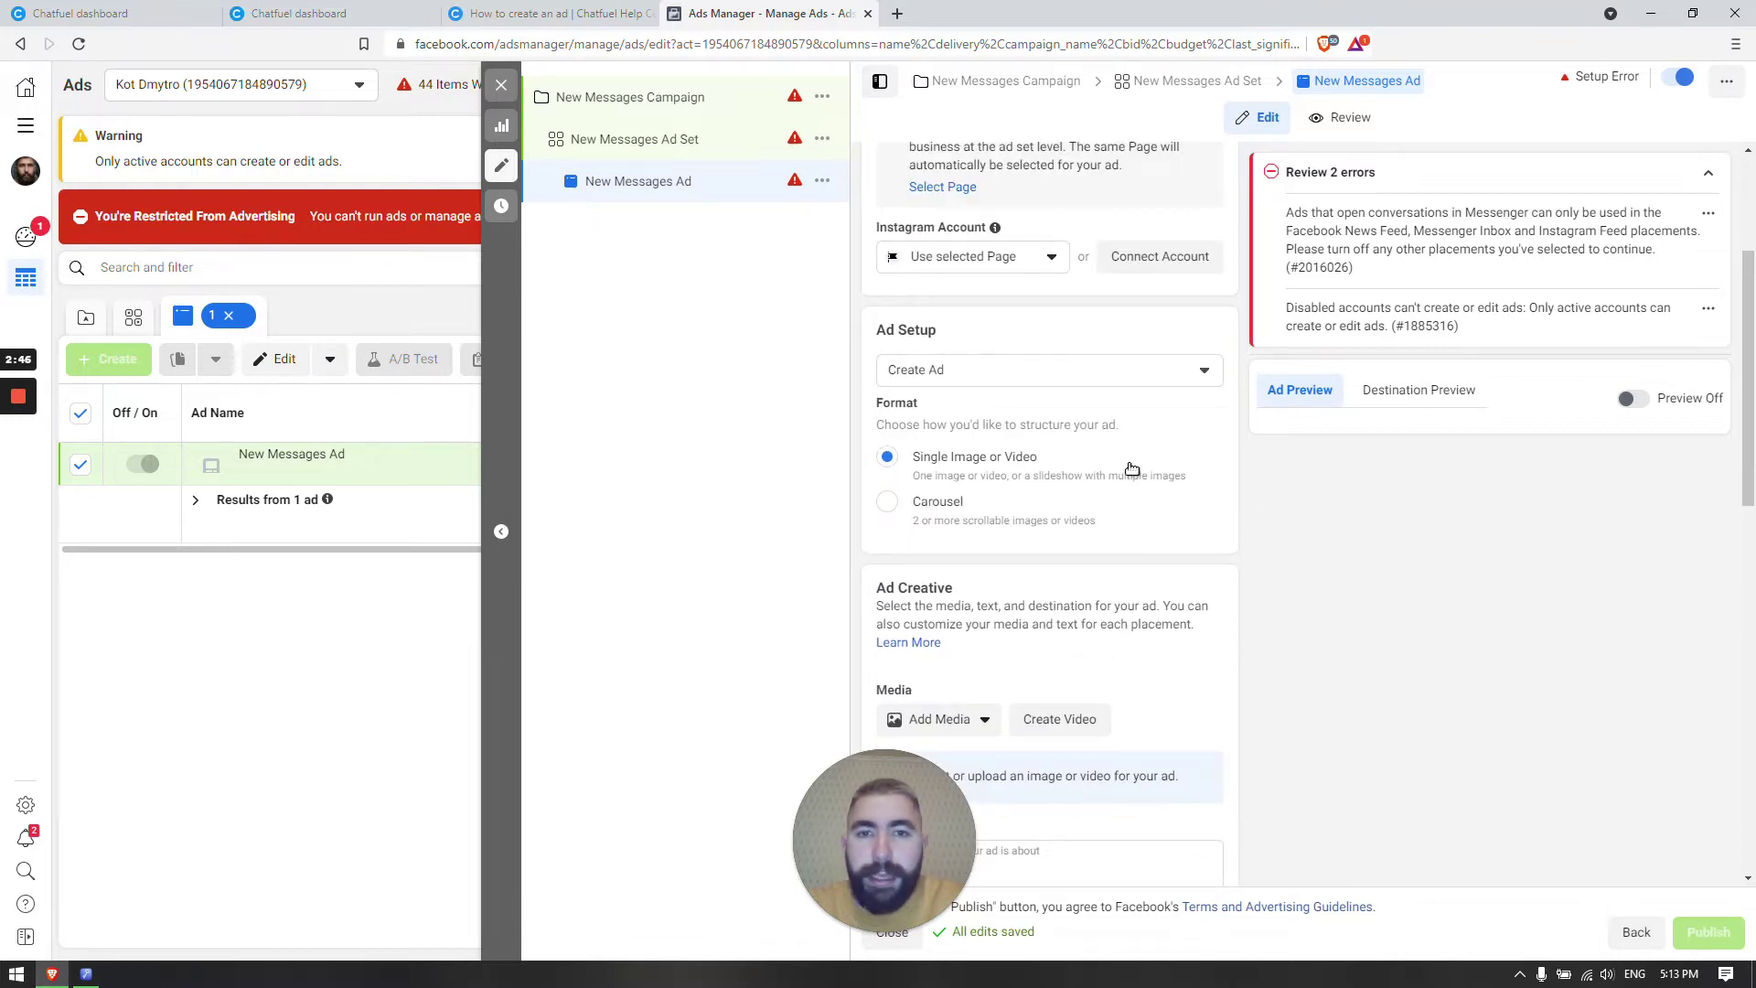
{"action": "scroll", "coordinate": [1061, 503], "scroll_direction": "down", "scroll_amount": 3}
{"action": "scroll", "coordinate": [1067, 506], "scroll_direction": "down", "scroll_amount": 6}
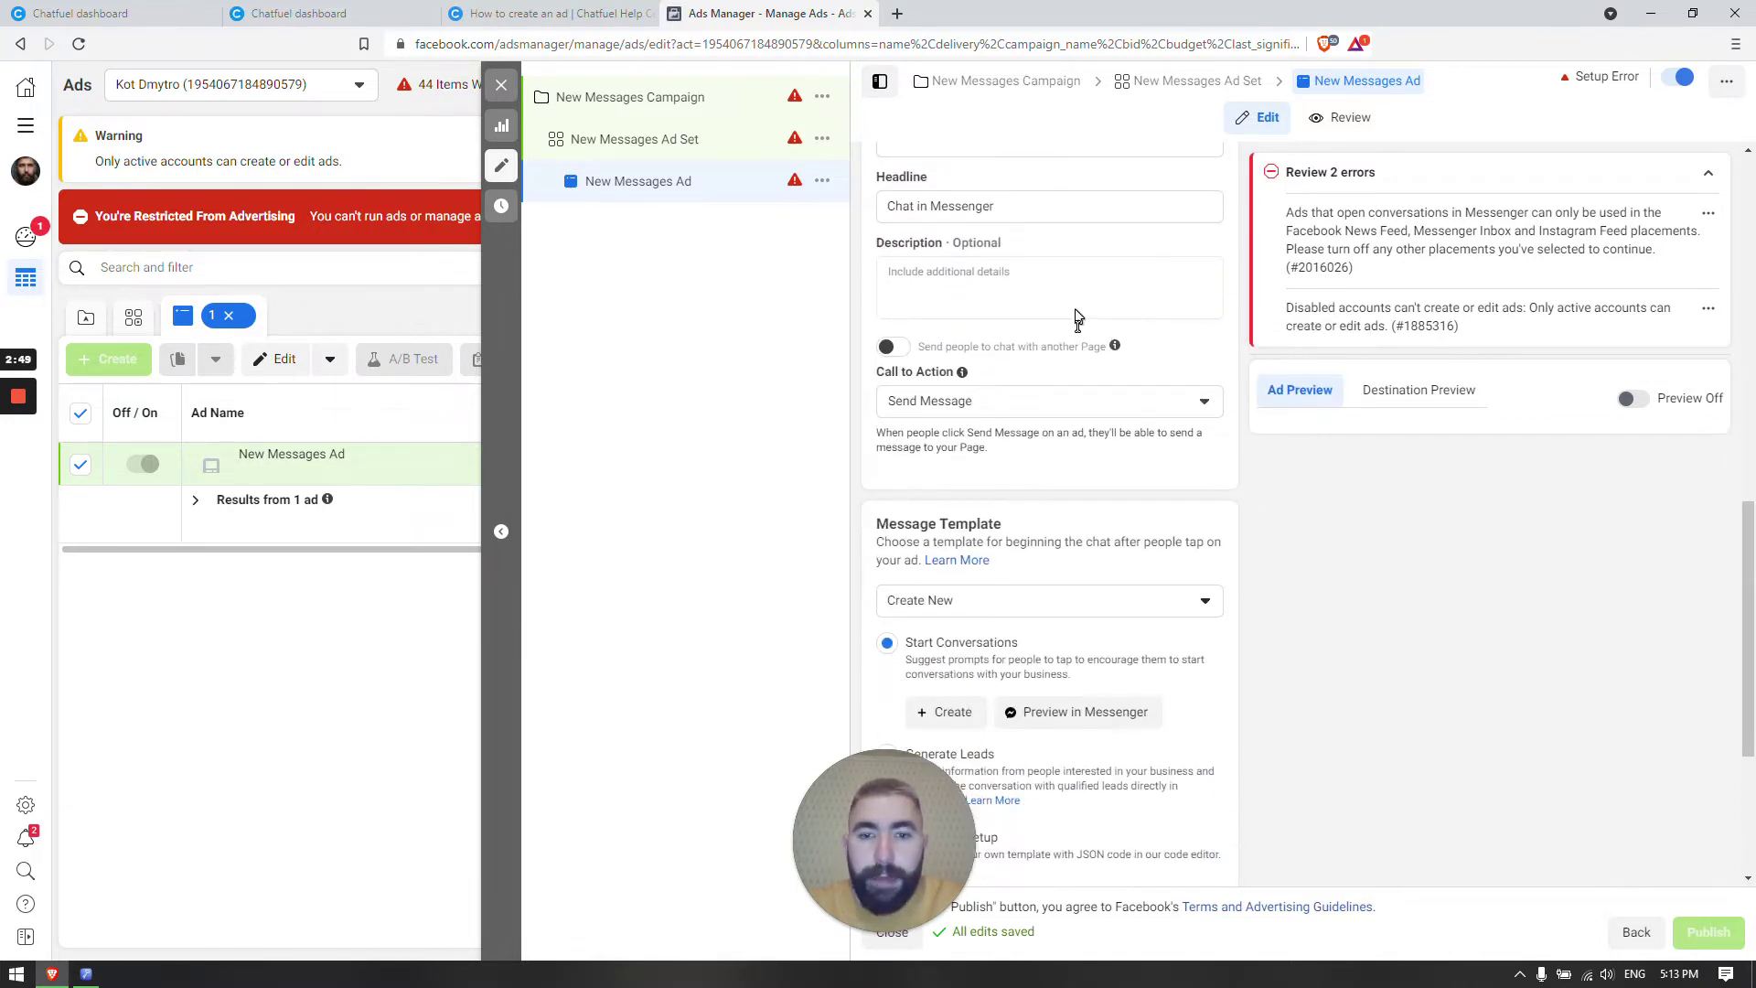
{"action": "scroll", "coordinate": [1045, 331], "scroll_direction": "down", "scroll_amount": 4}
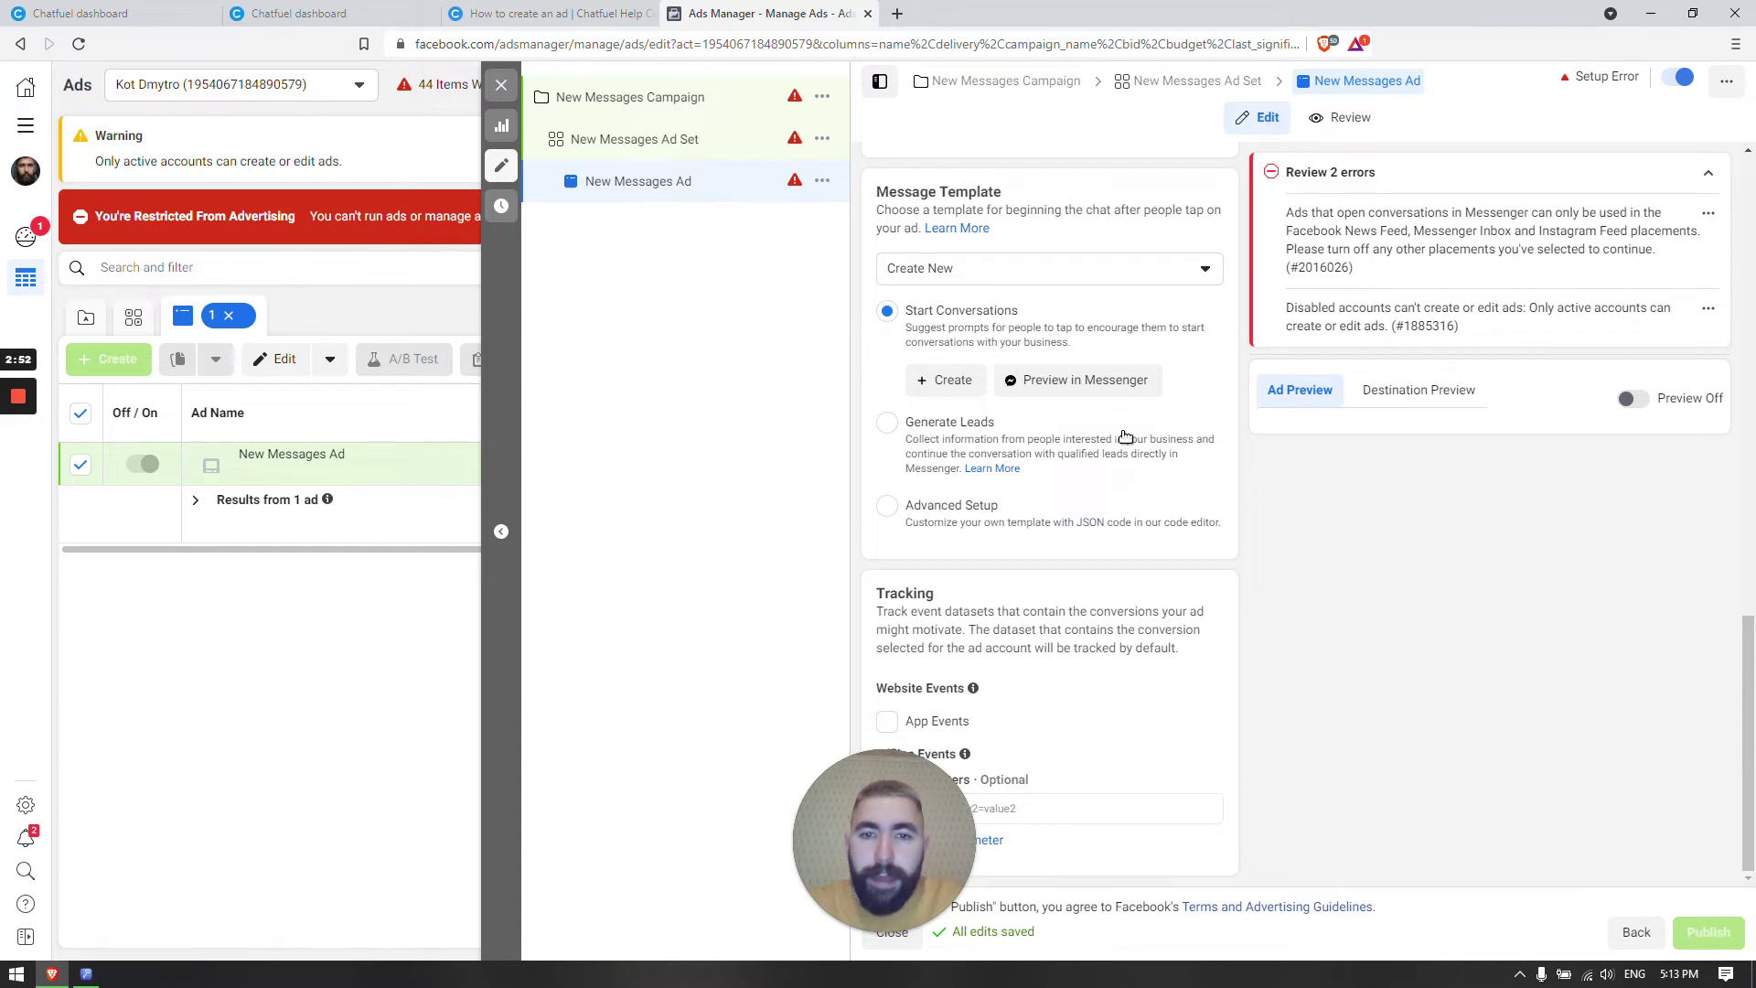
{"action": "scroll", "coordinate": [1125, 435], "scroll_direction": "up", "scroll_amount": 4}
{"action": "scroll", "coordinate": [1098, 425], "scroll_direction": "down", "scroll_amount": 3}
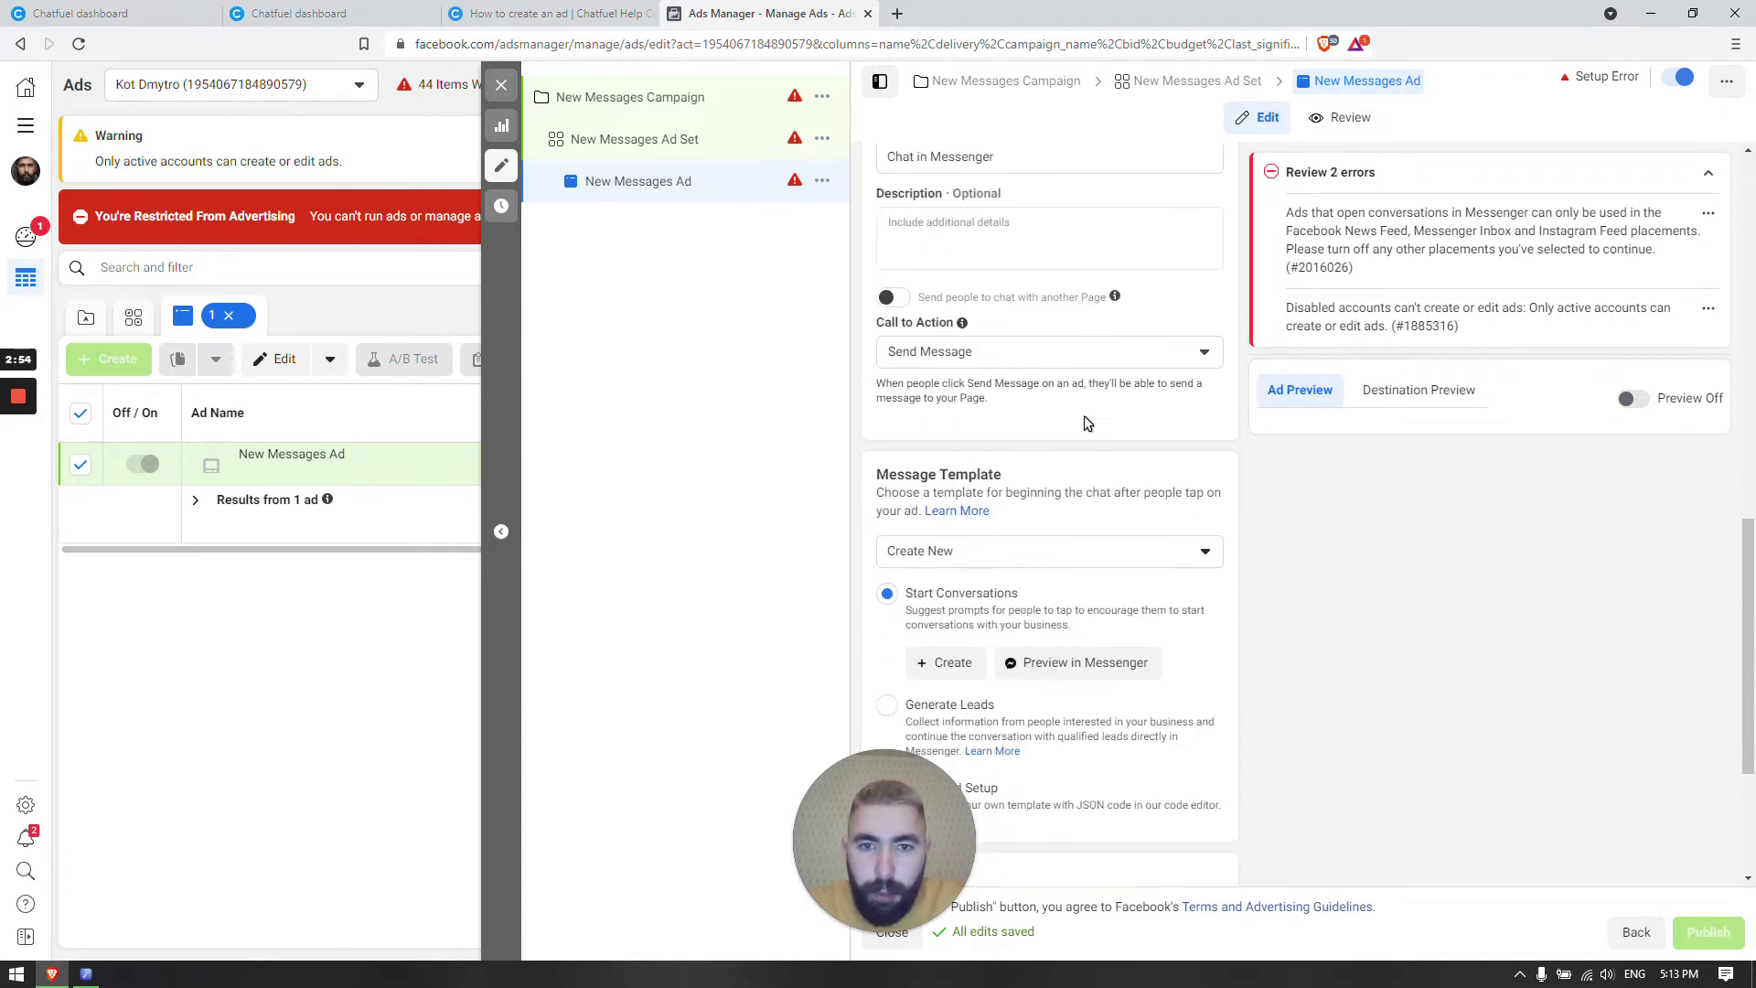
Start creating a new message template for the ad with the Start Conversations option.
{"action": "left_click_drag", "start_coordinate": [883, 283], "coordinate": [1006, 279]}
{"action": "left_click", "coordinate": [979, 278]}
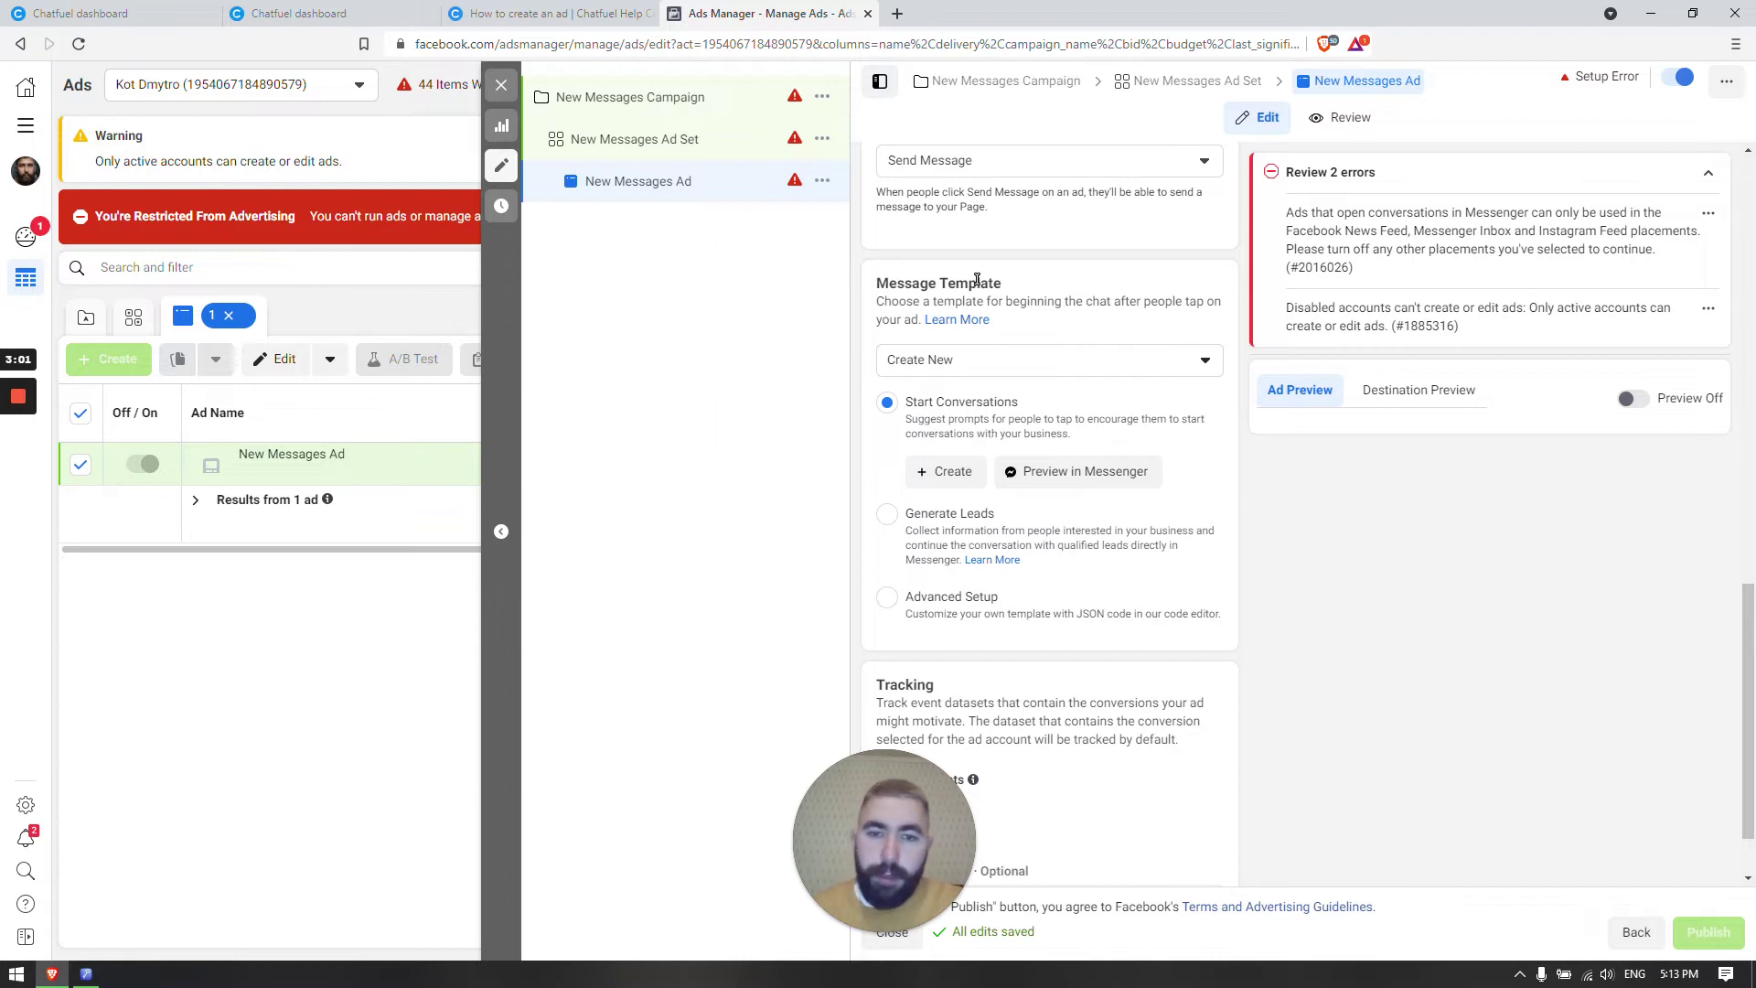
{"action": "double_click", "coordinate": [977, 279]}
{"action": "left_click", "coordinate": [1001, 280]}
{"action": "triple_click", "coordinate": [1006, 281]}
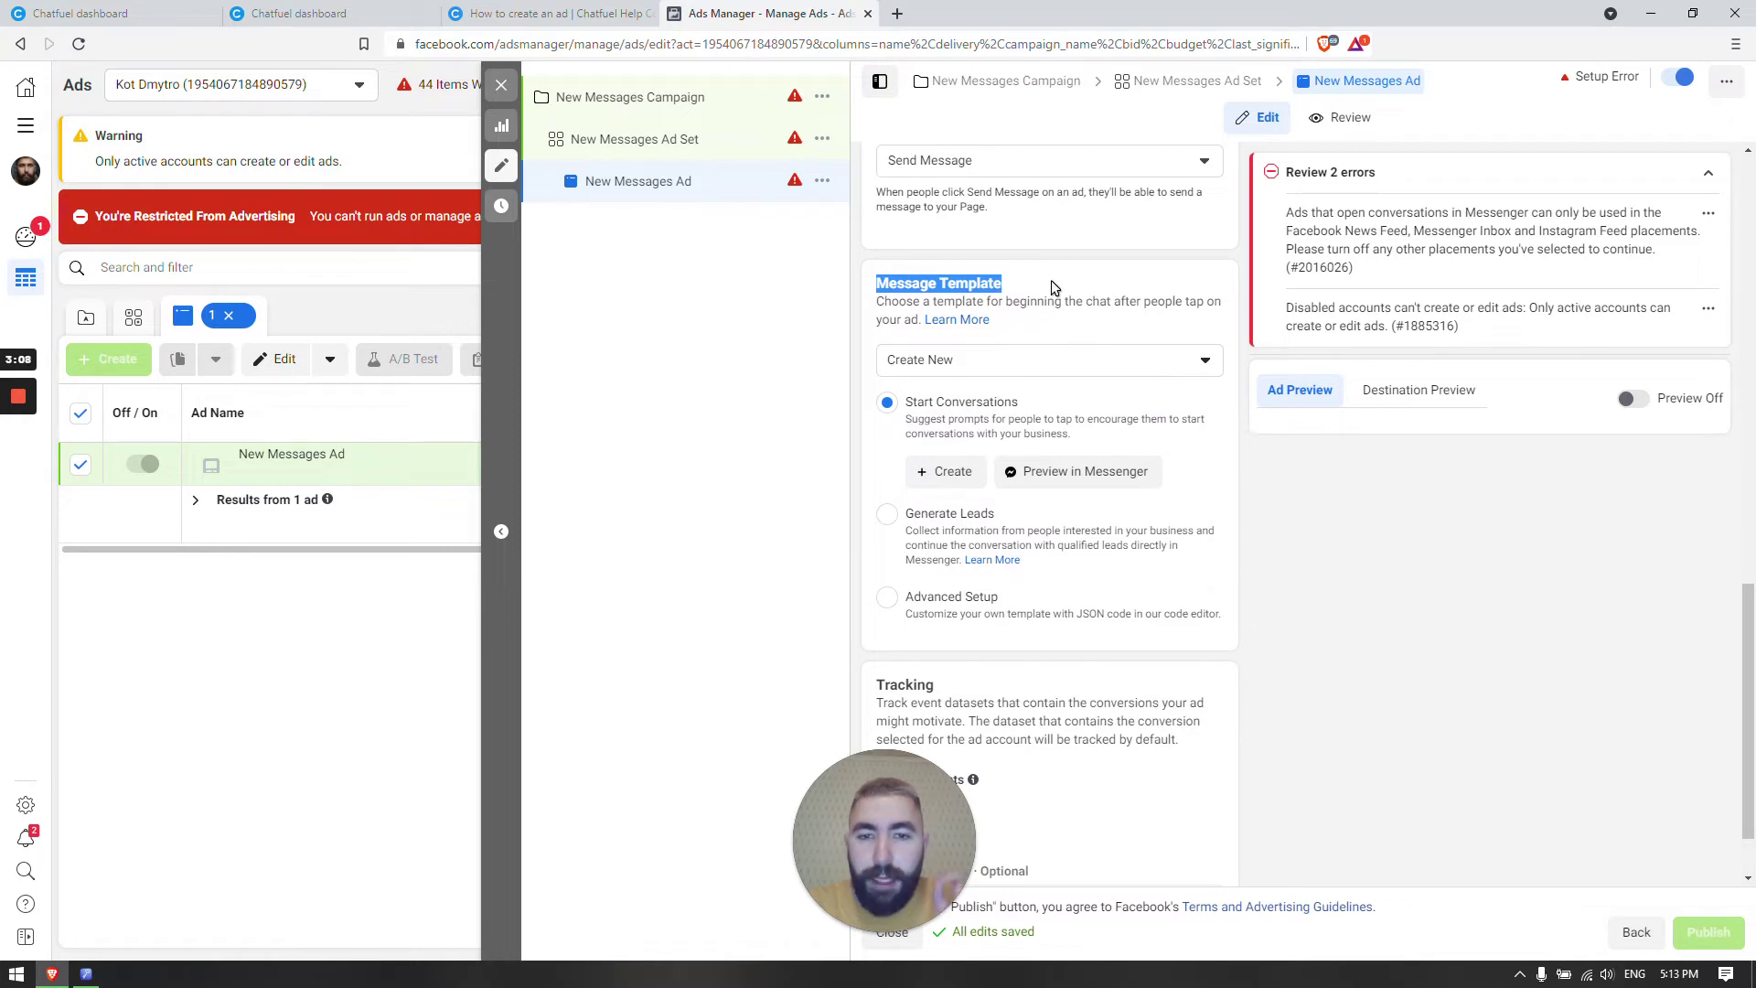
{"action": "left_click", "coordinate": [1011, 305]}
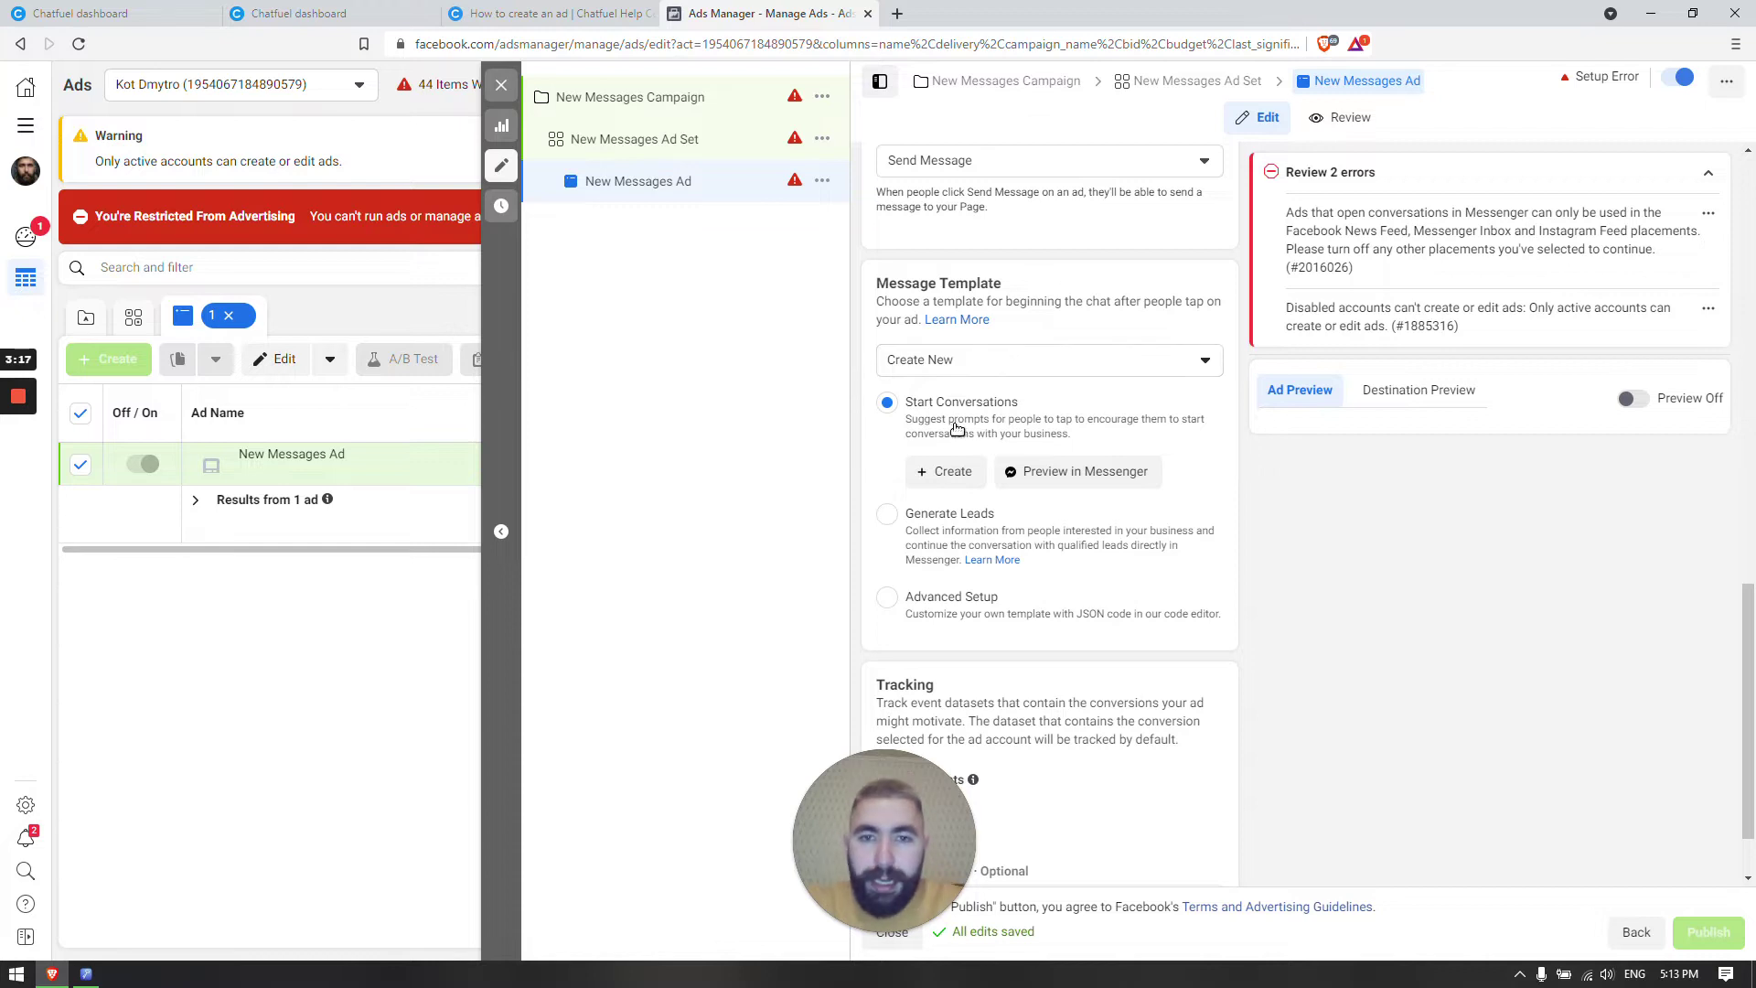
{"action": "left_click", "coordinate": [942, 472]}
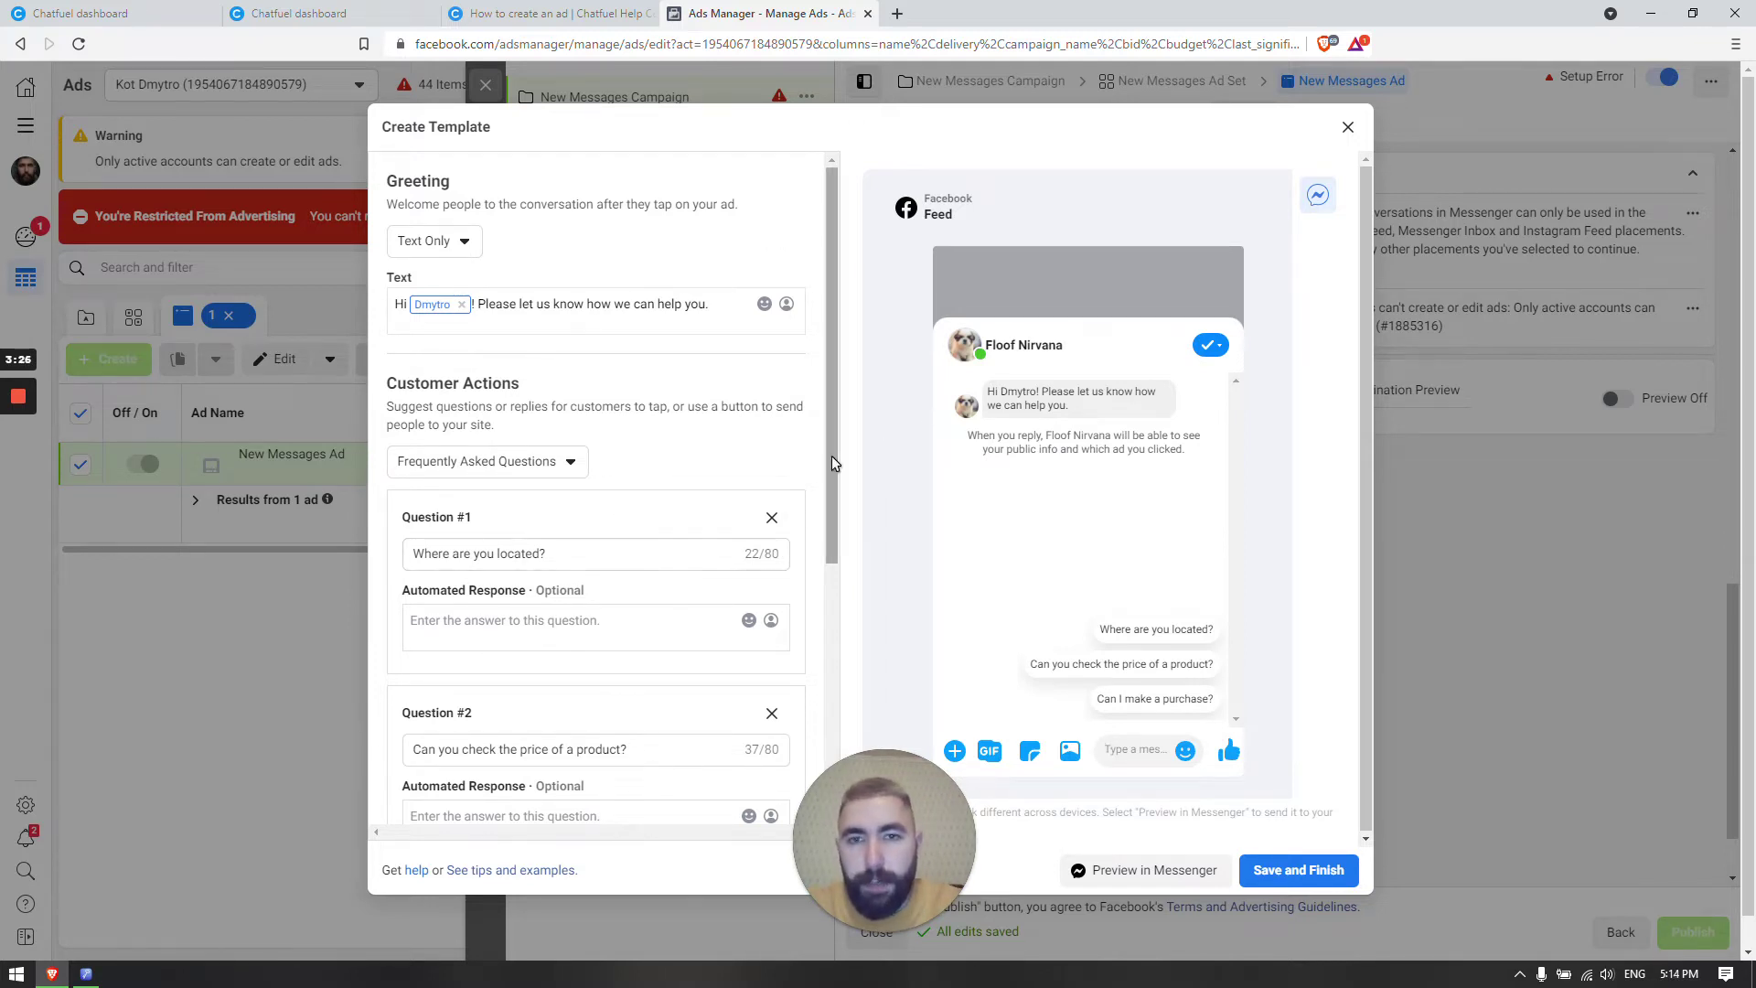
Remove the product price and purchase questions from the template, keeping only "Where are you located?".
{"action": "left_click_drag", "start_coordinate": [836, 430], "coordinate": [701, 515]}
{"action": "scroll", "coordinate": [528, 542], "scroll_direction": "down", "scroll_amount": 2}
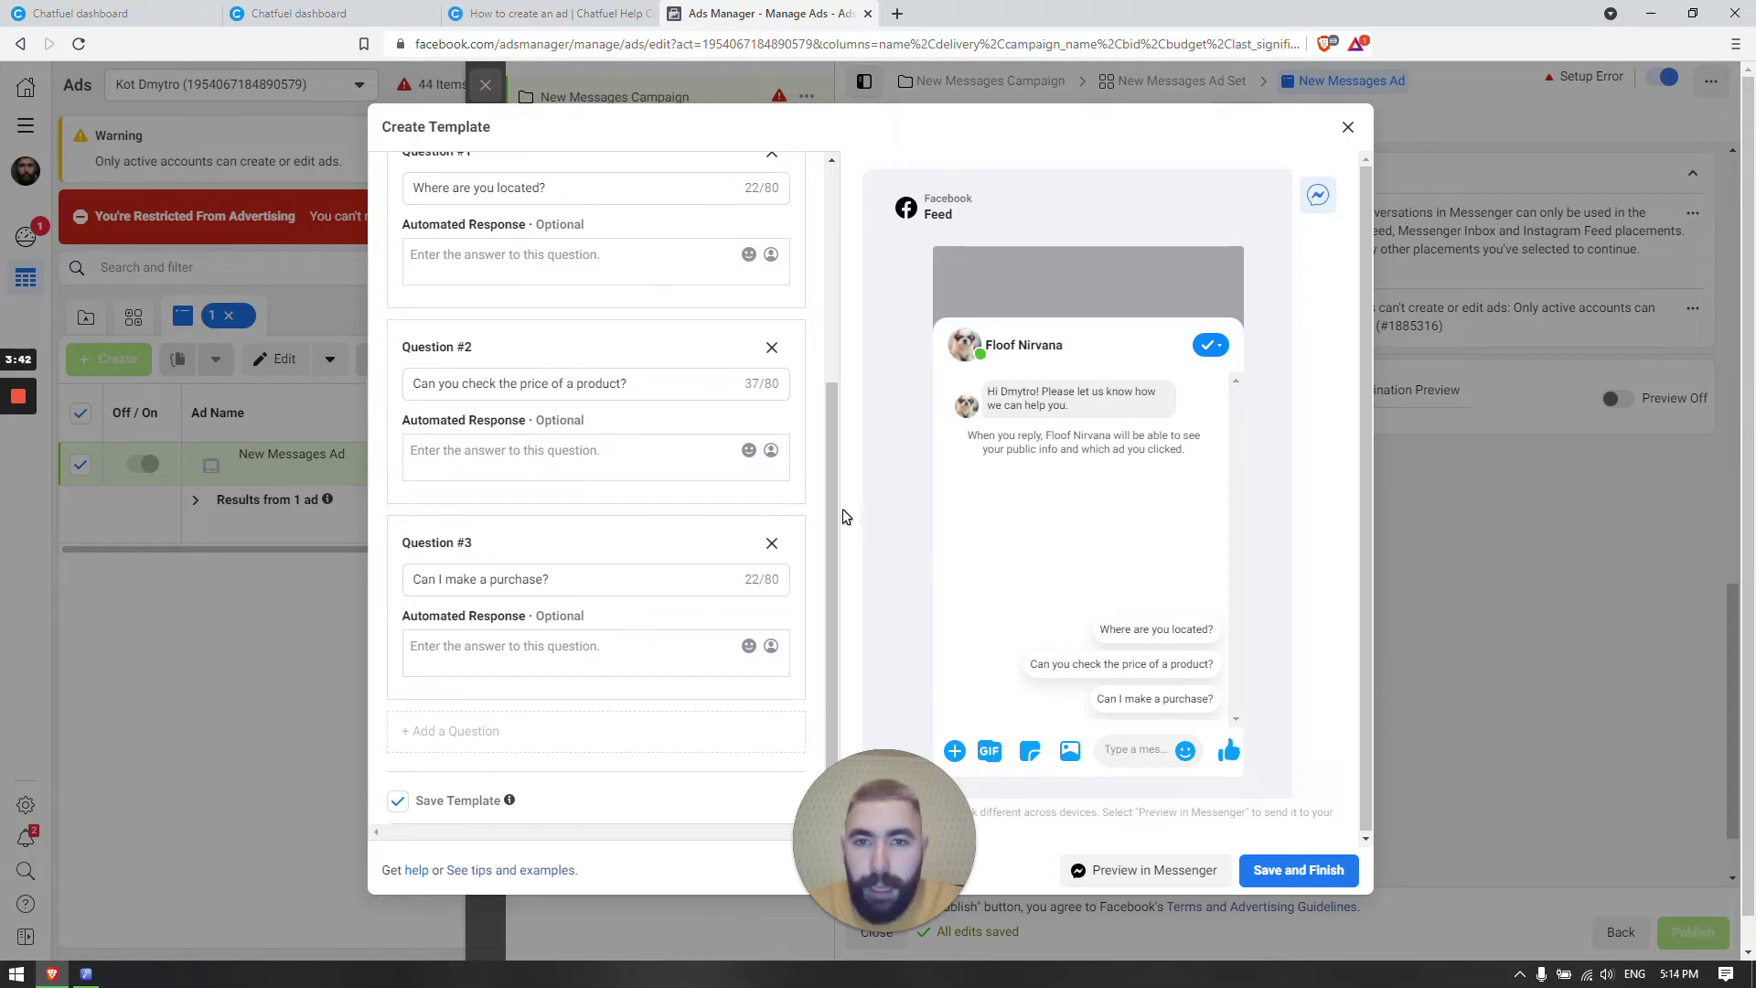
{"action": "scroll", "coordinate": [838, 426], "scroll_direction": "up", "scroll_amount": 2}
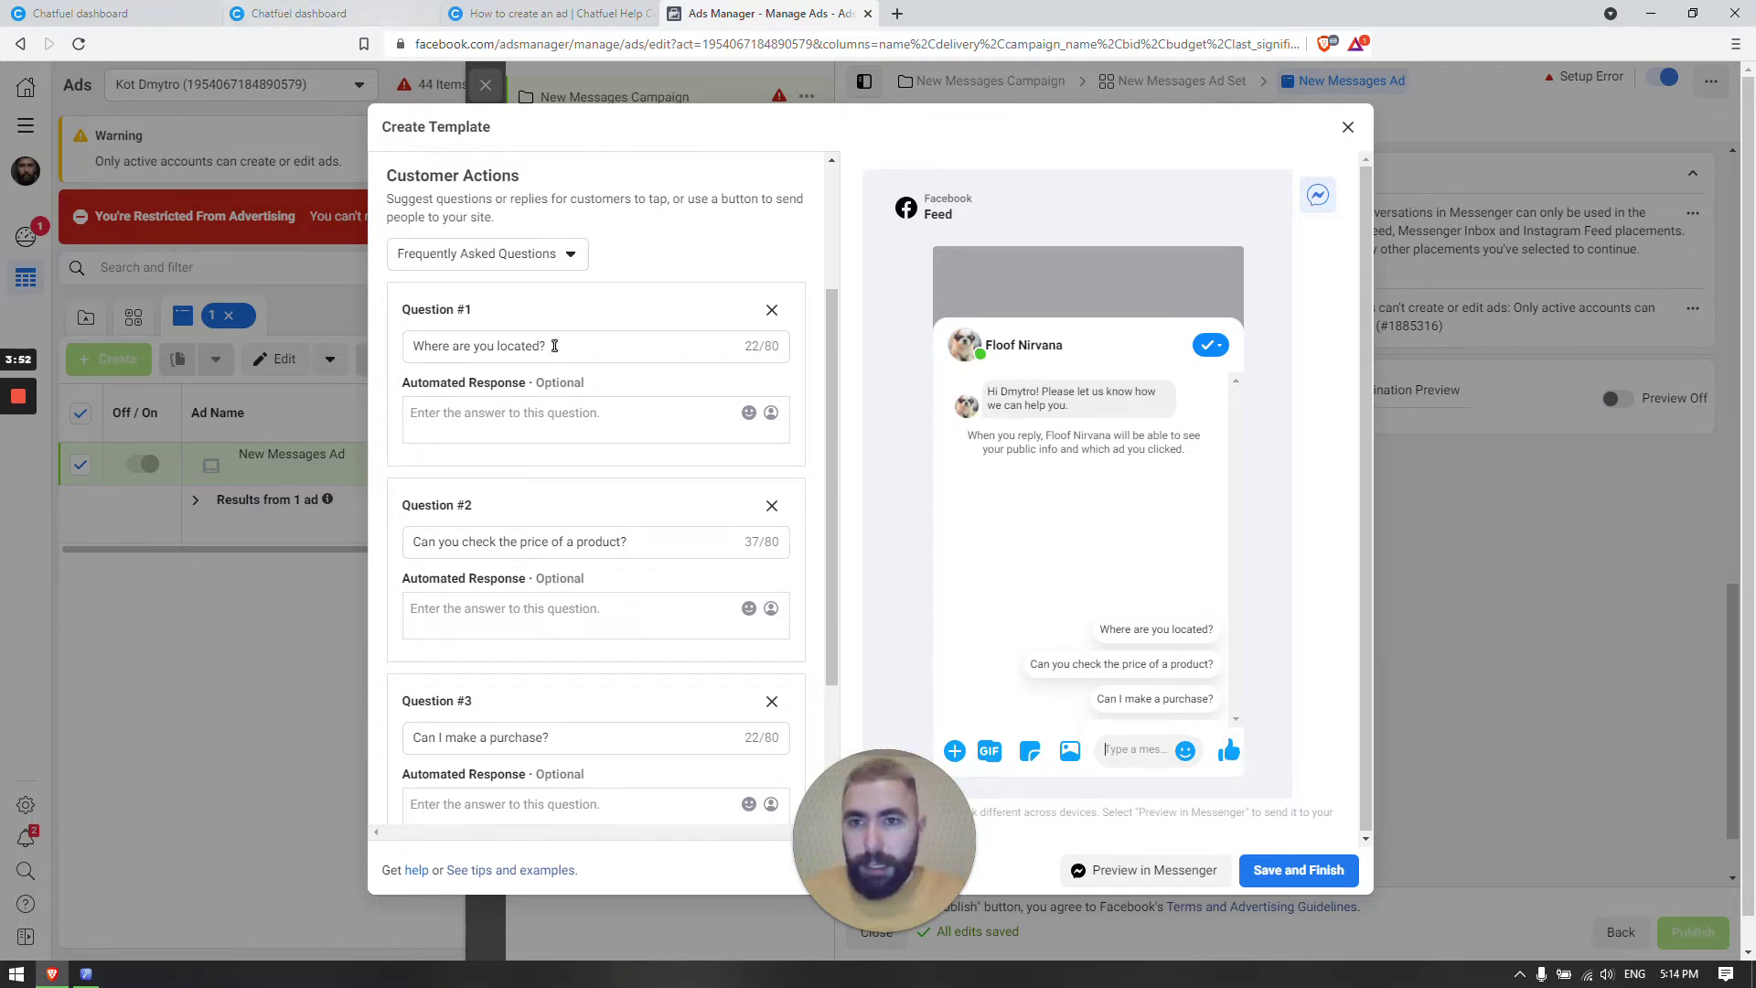
{"action": "left_click", "coordinate": [772, 505]}
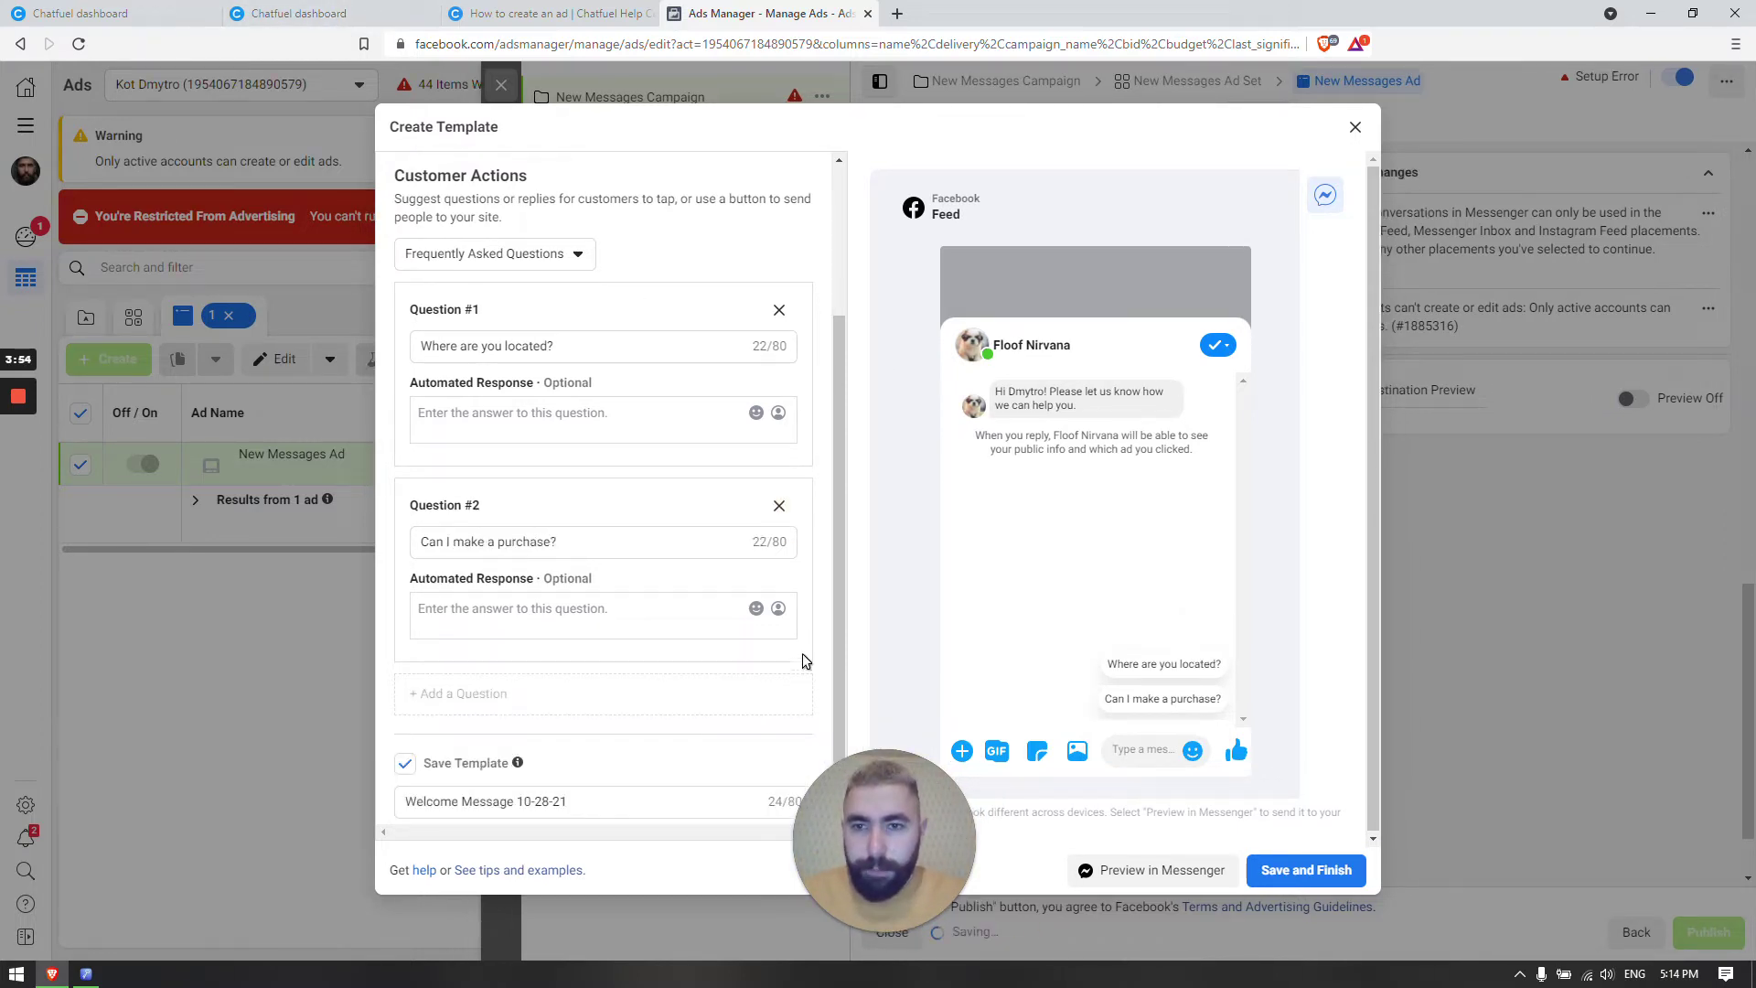
{"action": "left_click", "coordinate": [779, 506]}
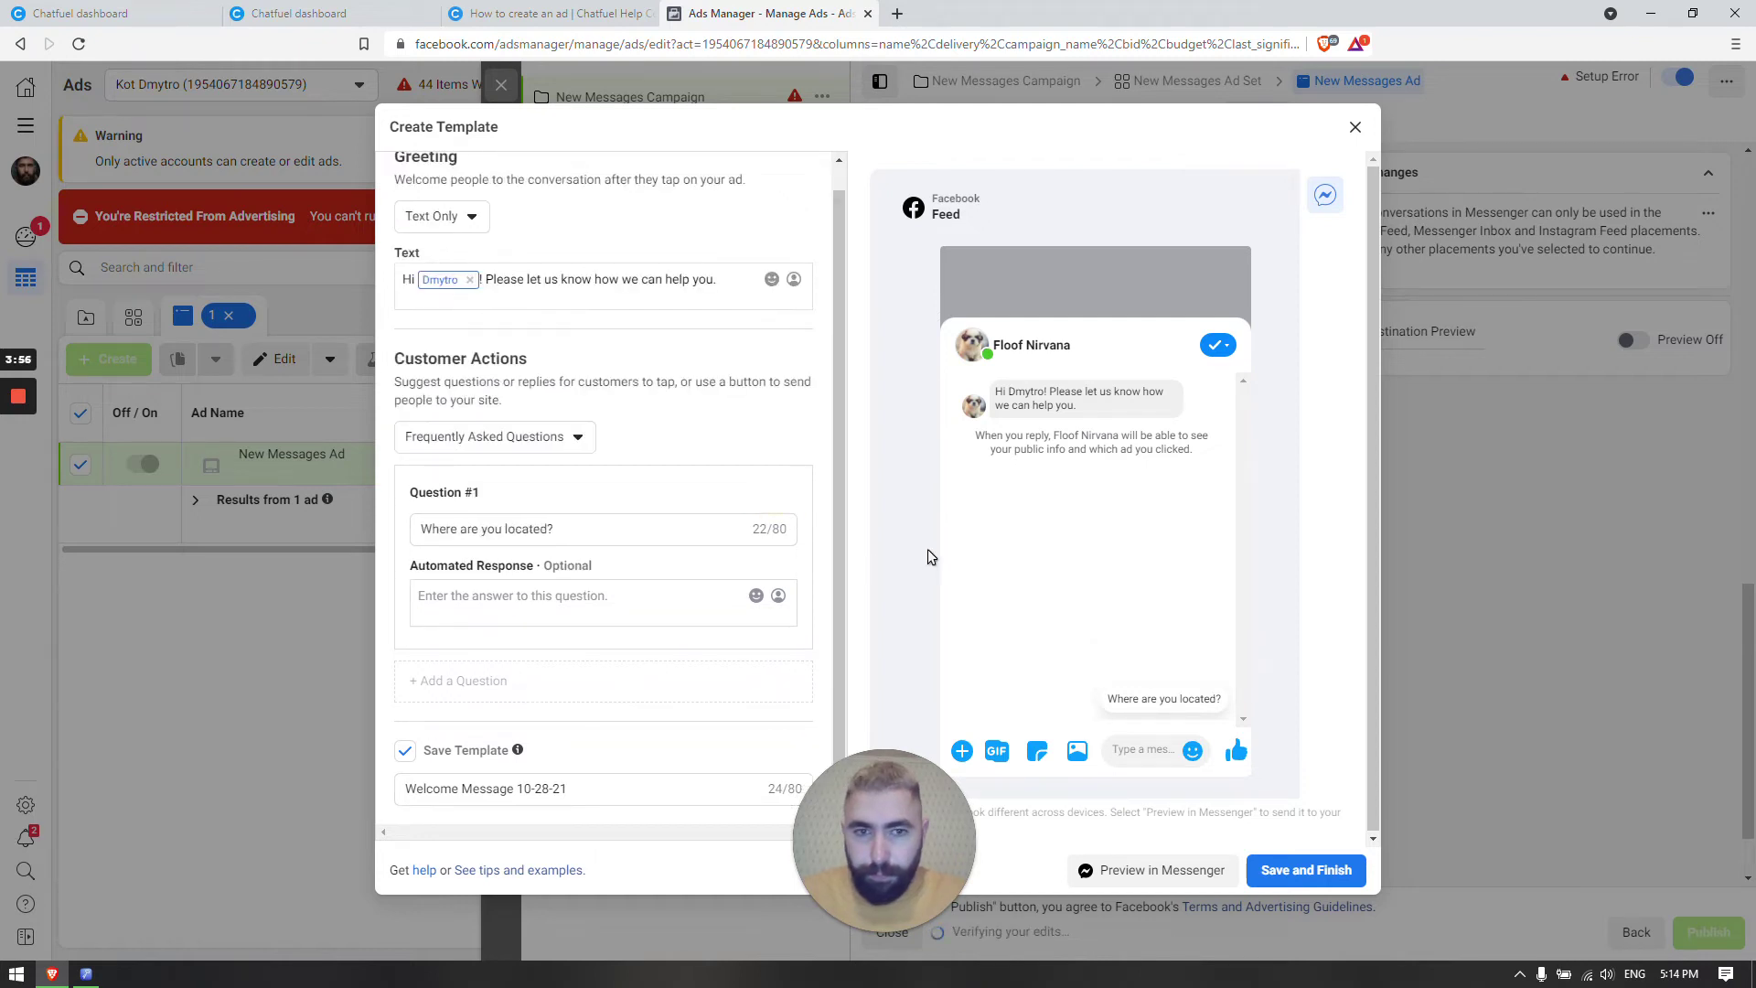
{"action": "scroll", "coordinate": [599, 414], "scroll_direction": "up", "scroll_amount": 1}
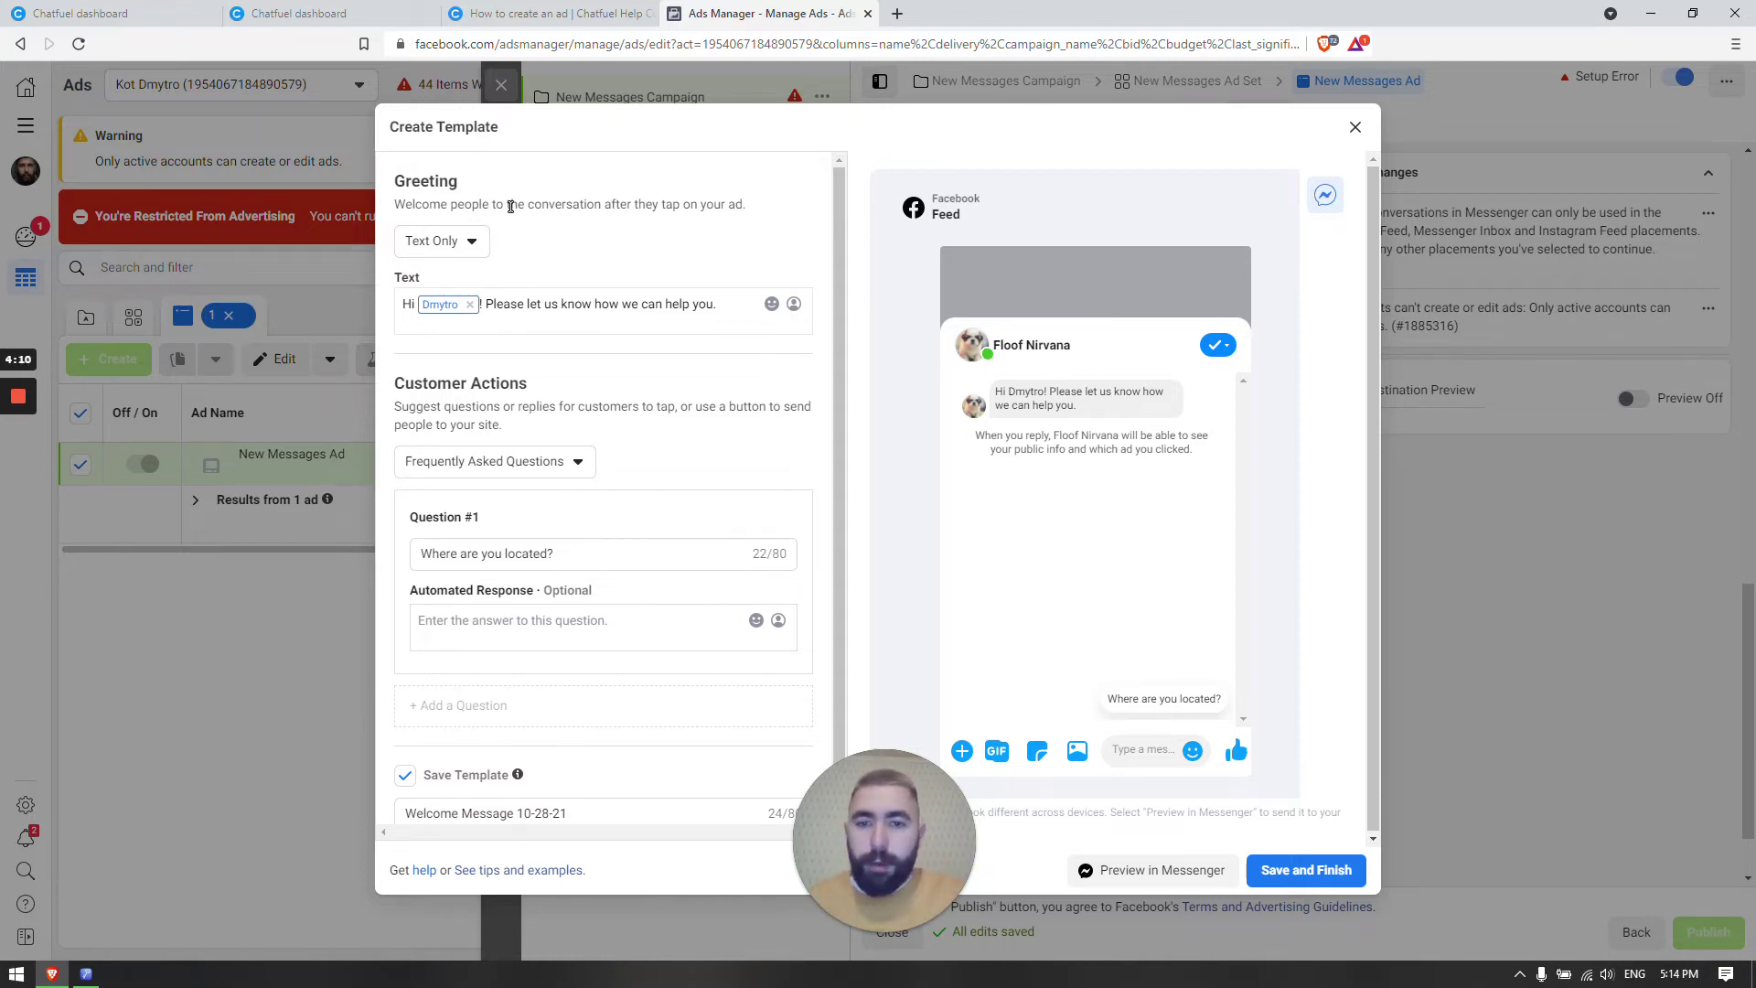
Switch to the Chatfuel dashboard and examine the Instagram Ads entry point in Main Flow, including its ads, greeting and reply button.
{"action": "left_click", "coordinate": [353, 16]}
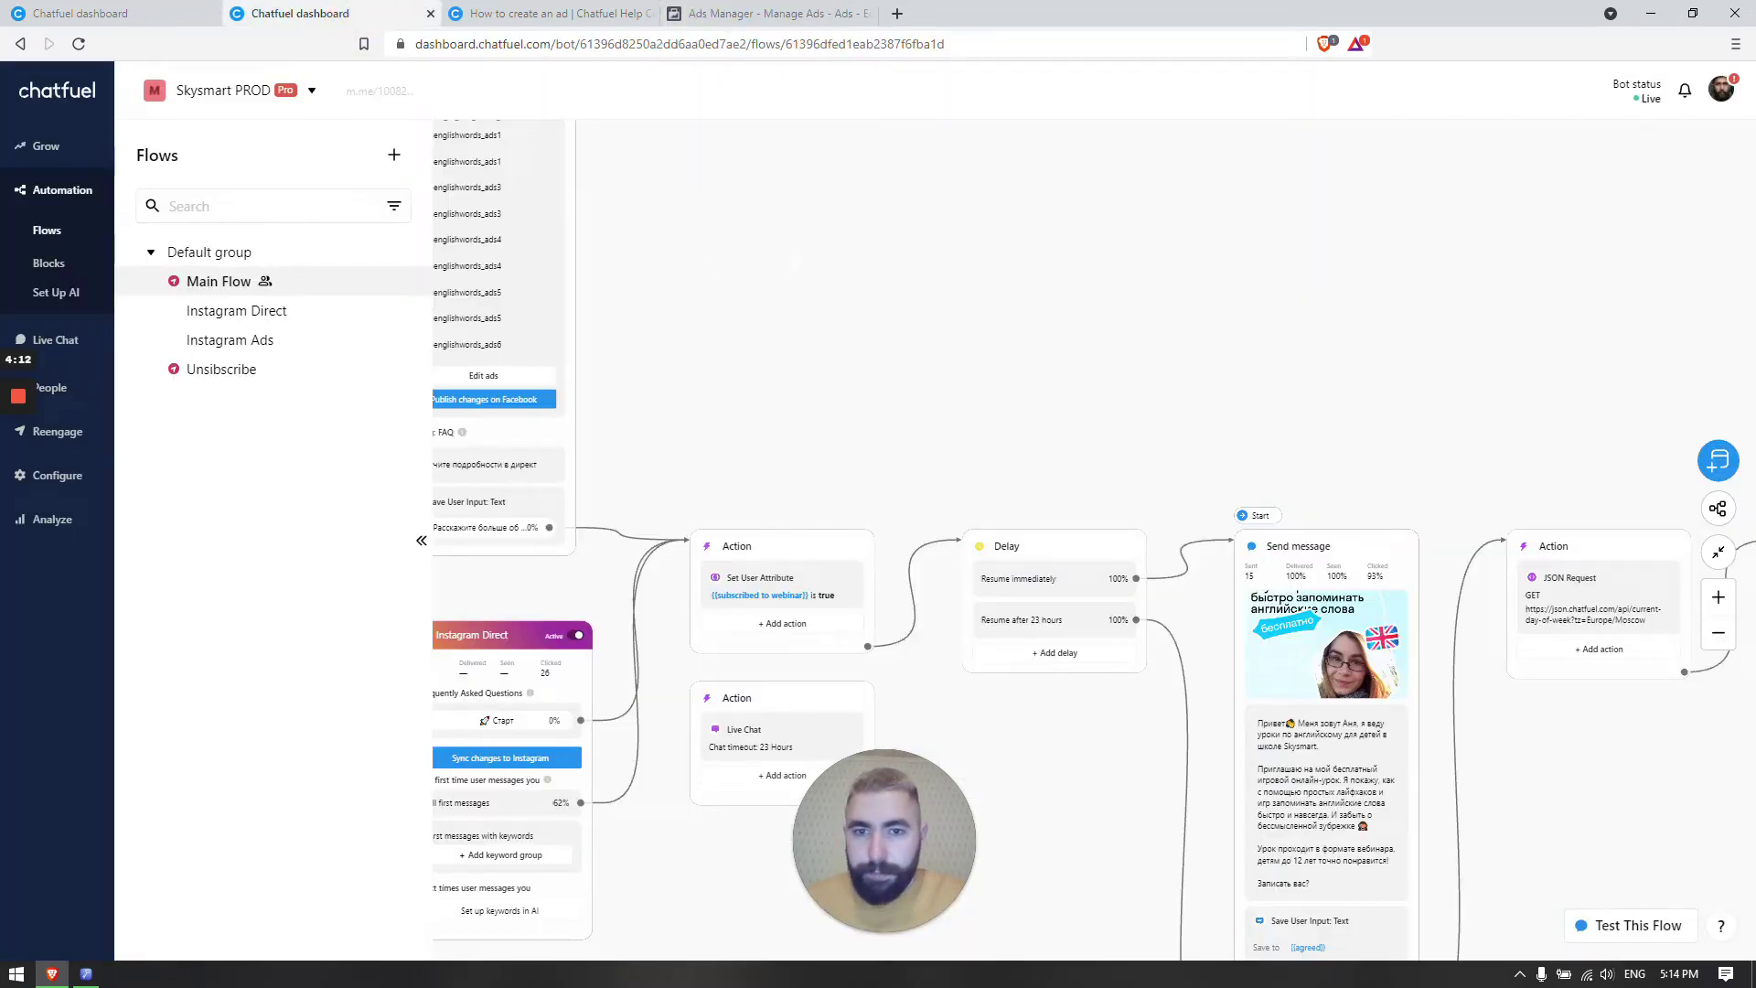
{"action": "left_click_drag", "start_coordinate": [818, 270], "coordinate": [1015, 407]}
{"action": "scroll", "coordinate": [1015, 407], "scroll_direction": "up", "scroll_amount": 3}
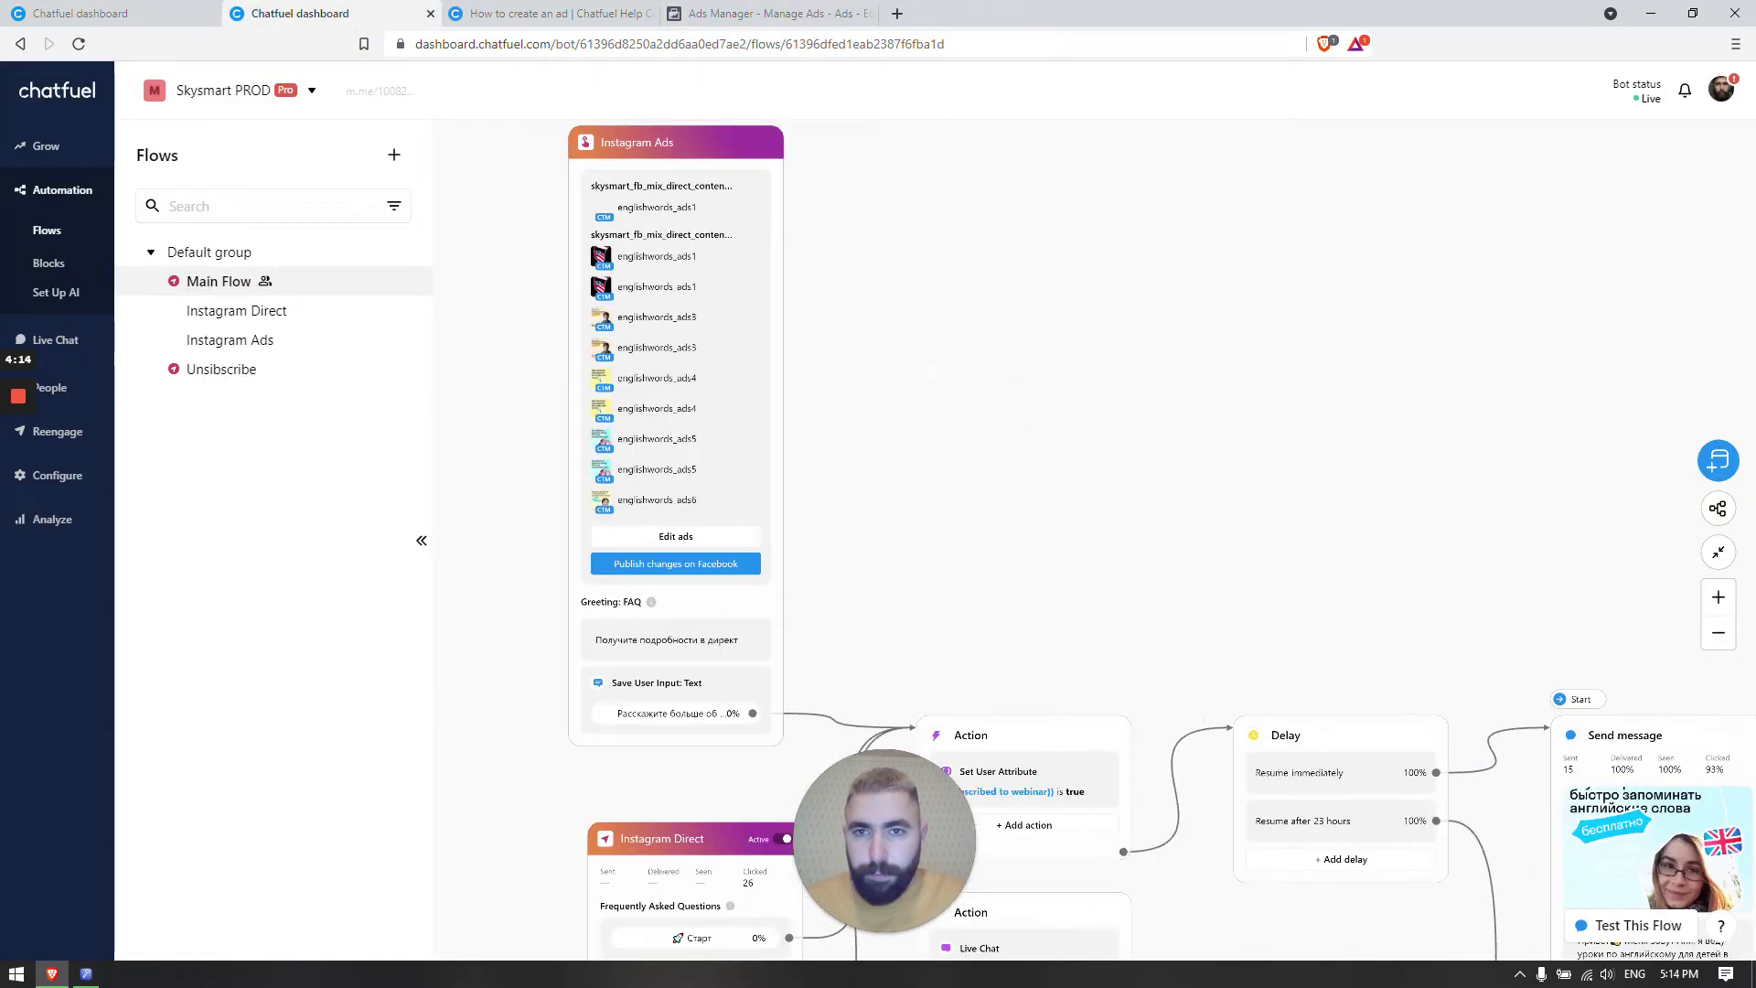
{"action": "left_click", "coordinate": [670, 219]}
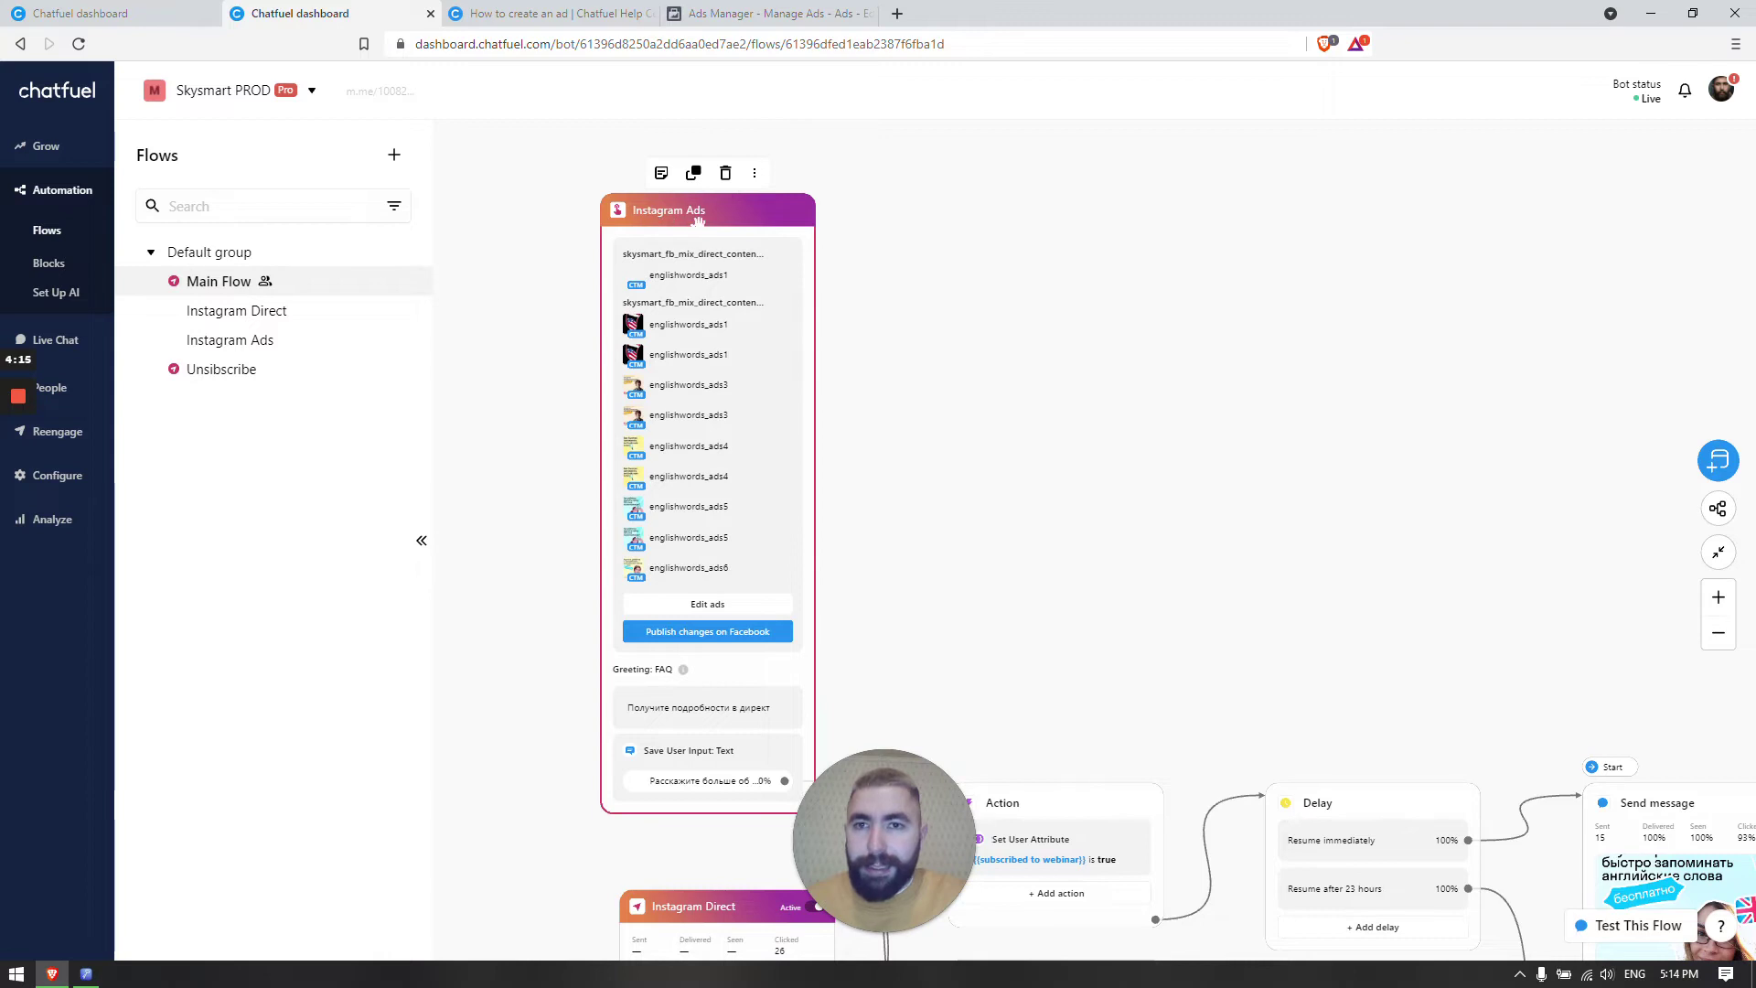
{"action": "left_click", "coordinate": [984, 313]}
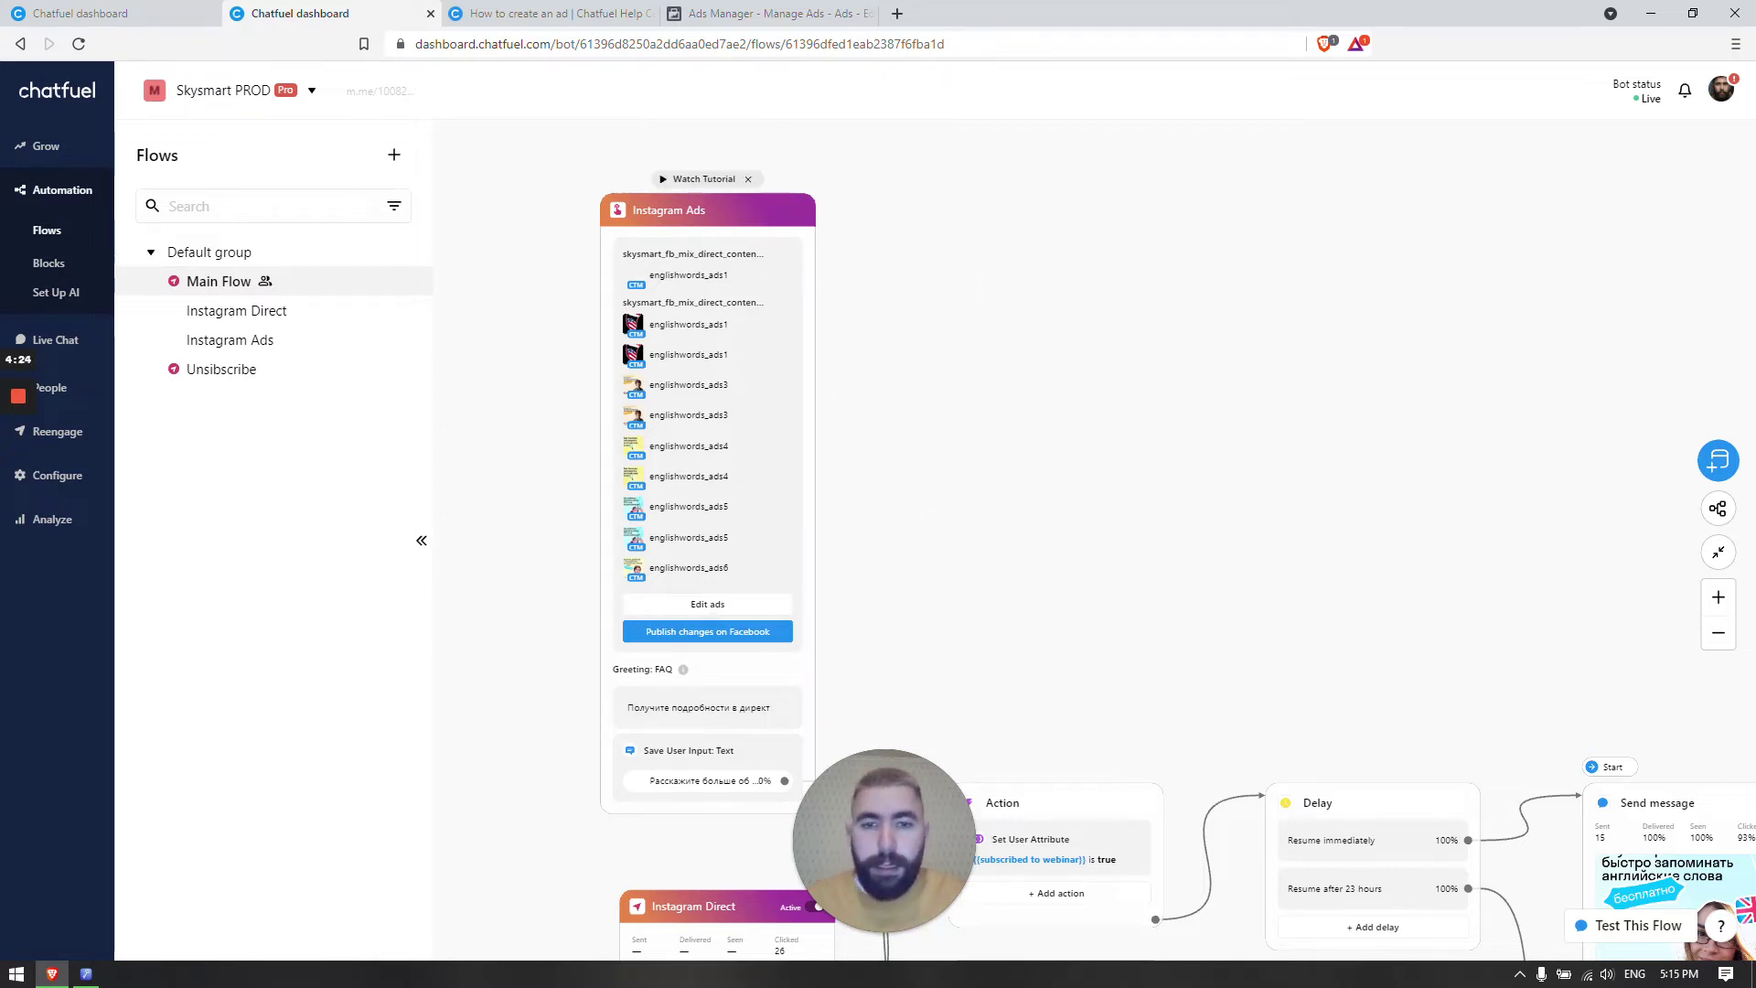
{"action": "left_click_drag", "start_coordinate": [906, 459], "coordinate": [945, 410]}
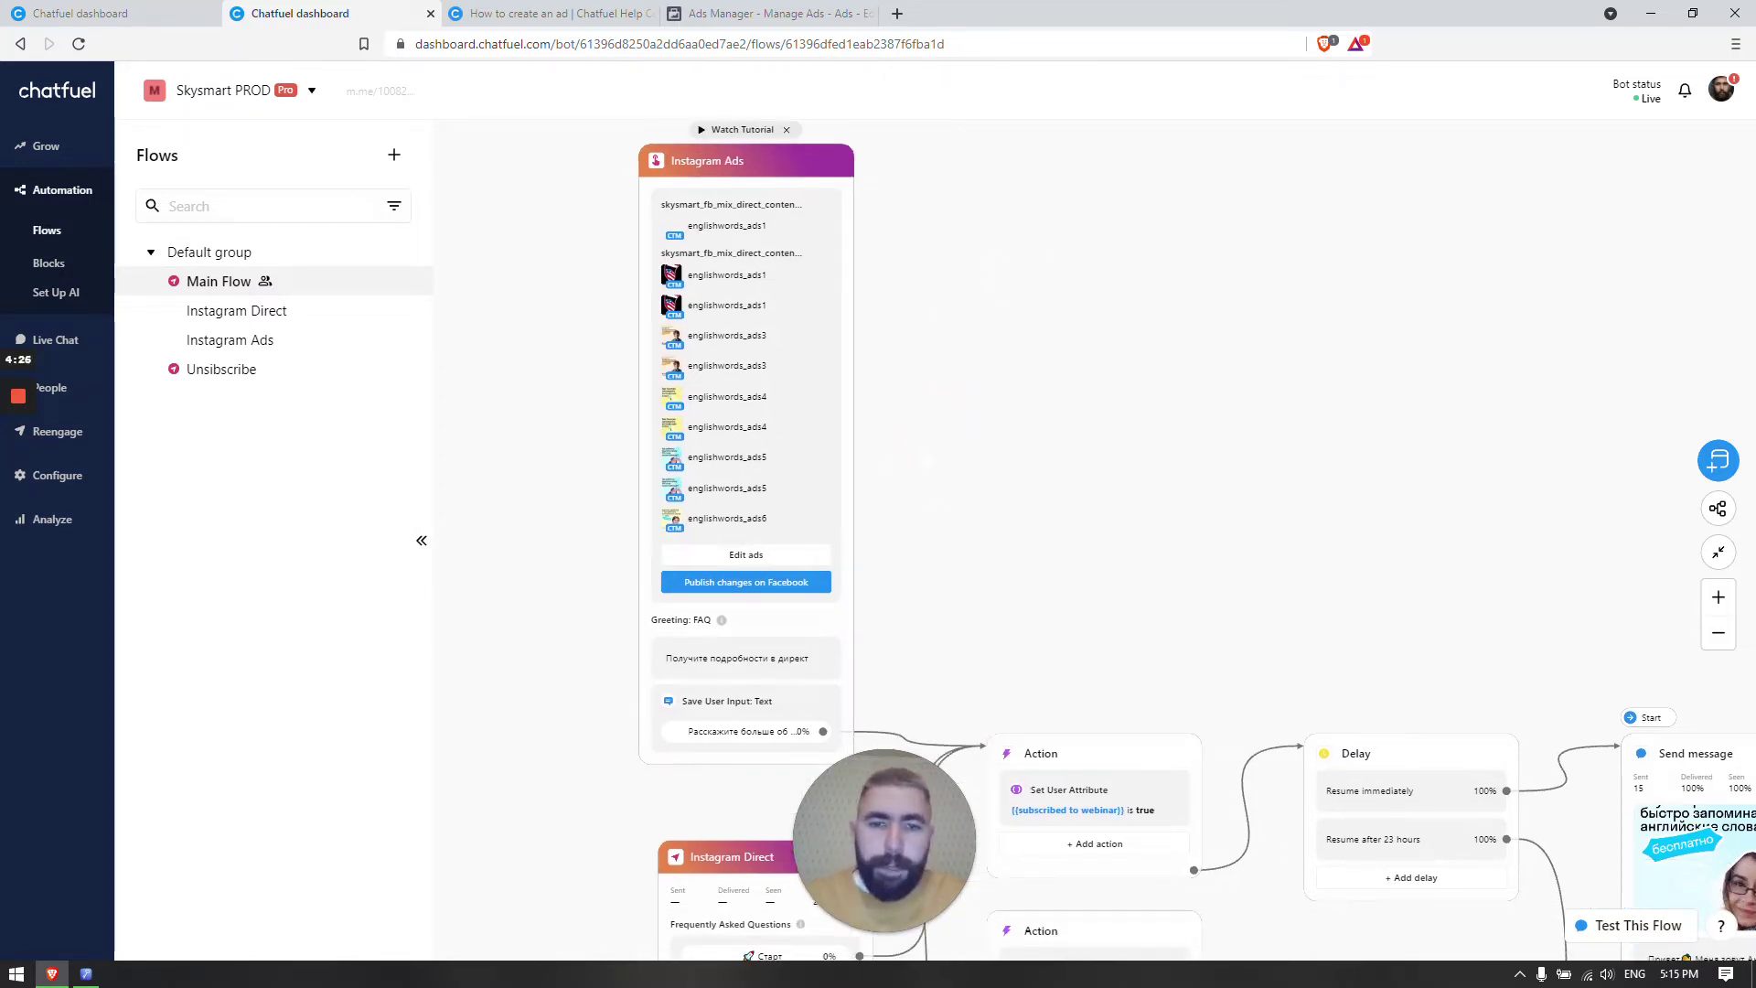
{"action": "scroll", "coordinate": [943, 481], "scroll_direction": "up", "scroll_amount": 1}
{"action": "left_click_drag", "start_coordinate": [945, 419], "coordinate": [905, 183]}
{"action": "left_click", "coordinate": [712, 447]}
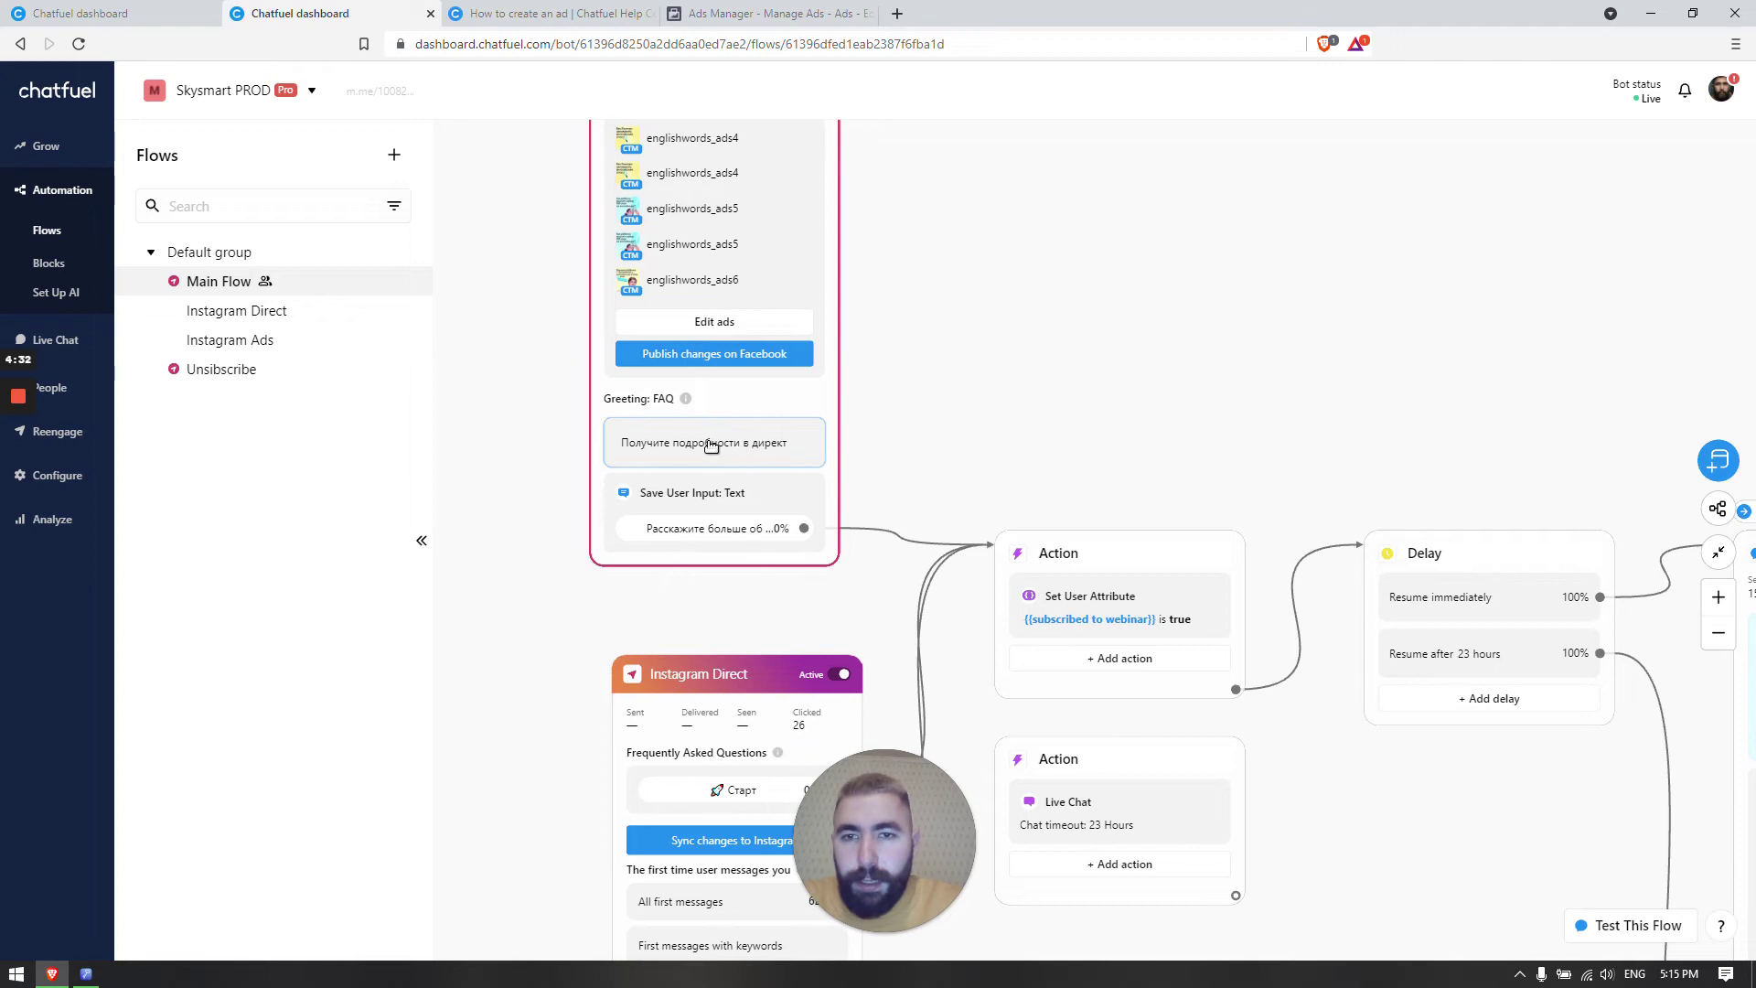
{"action": "scroll", "coordinate": [712, 447], "scroll_direction": "up", "scroll_amount": 1}
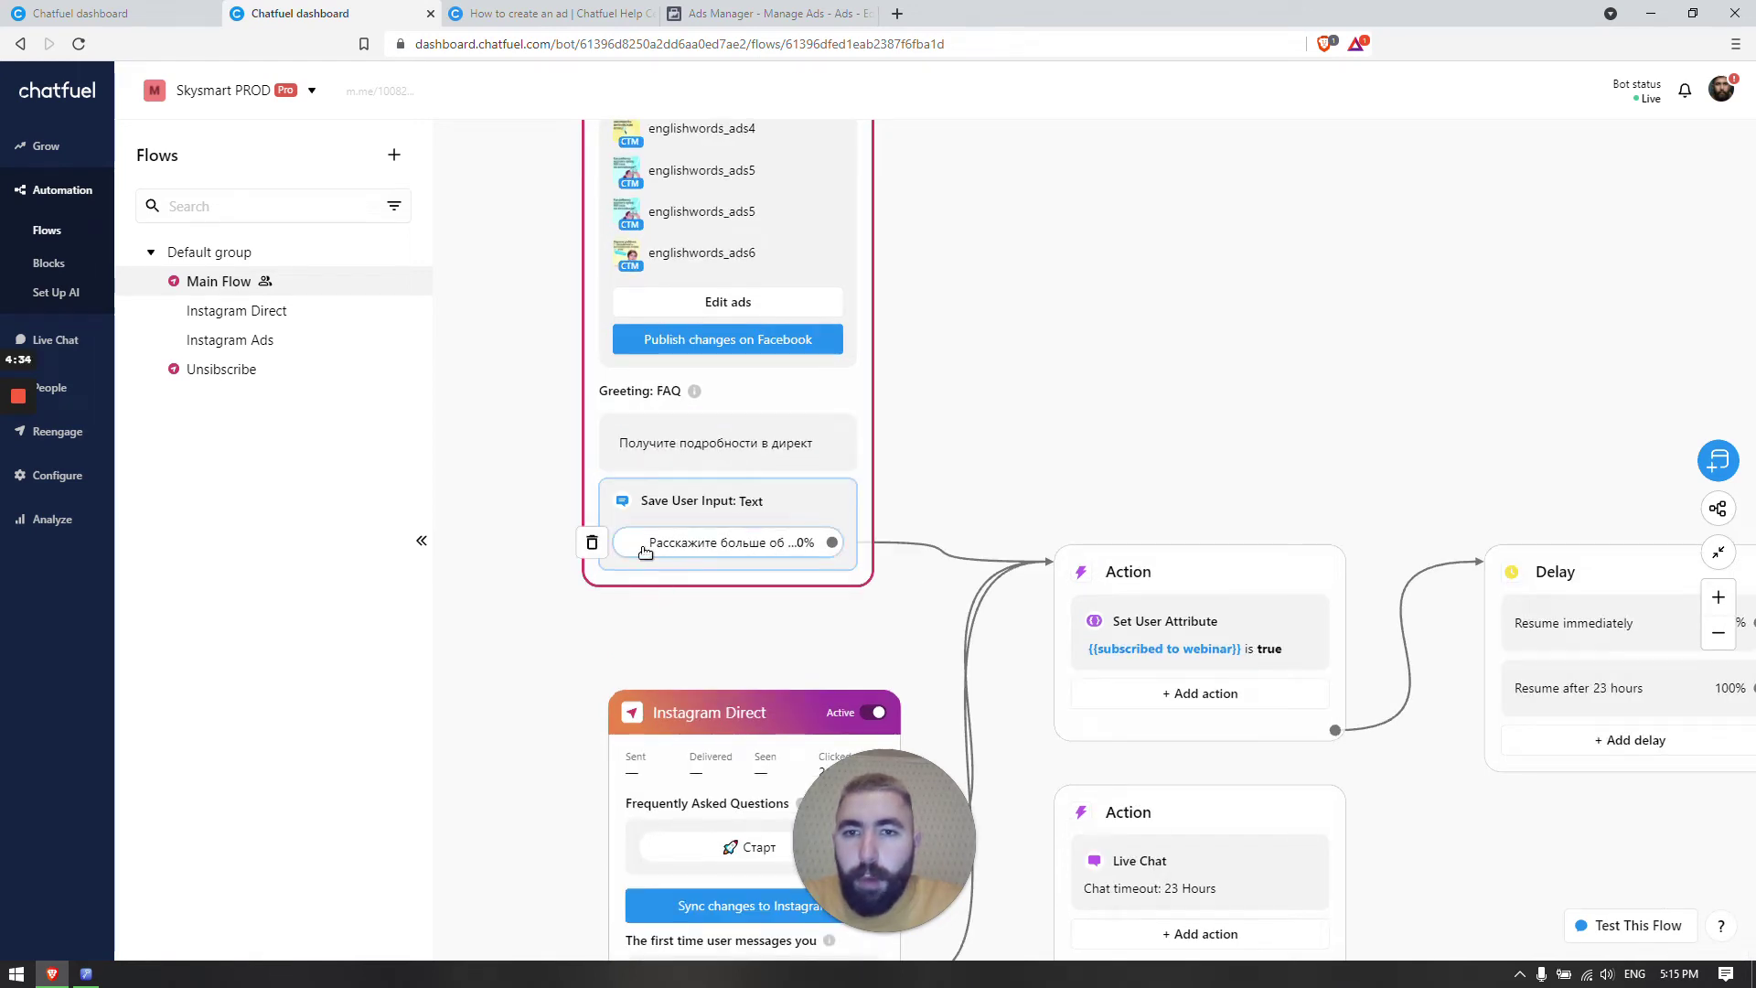
Compare the greeting and question in the Ads Manager template with the greeting and reply in Chatfuel's Instagram Ads block.
{"action": "left_click", "coordinate": [803, 20]}
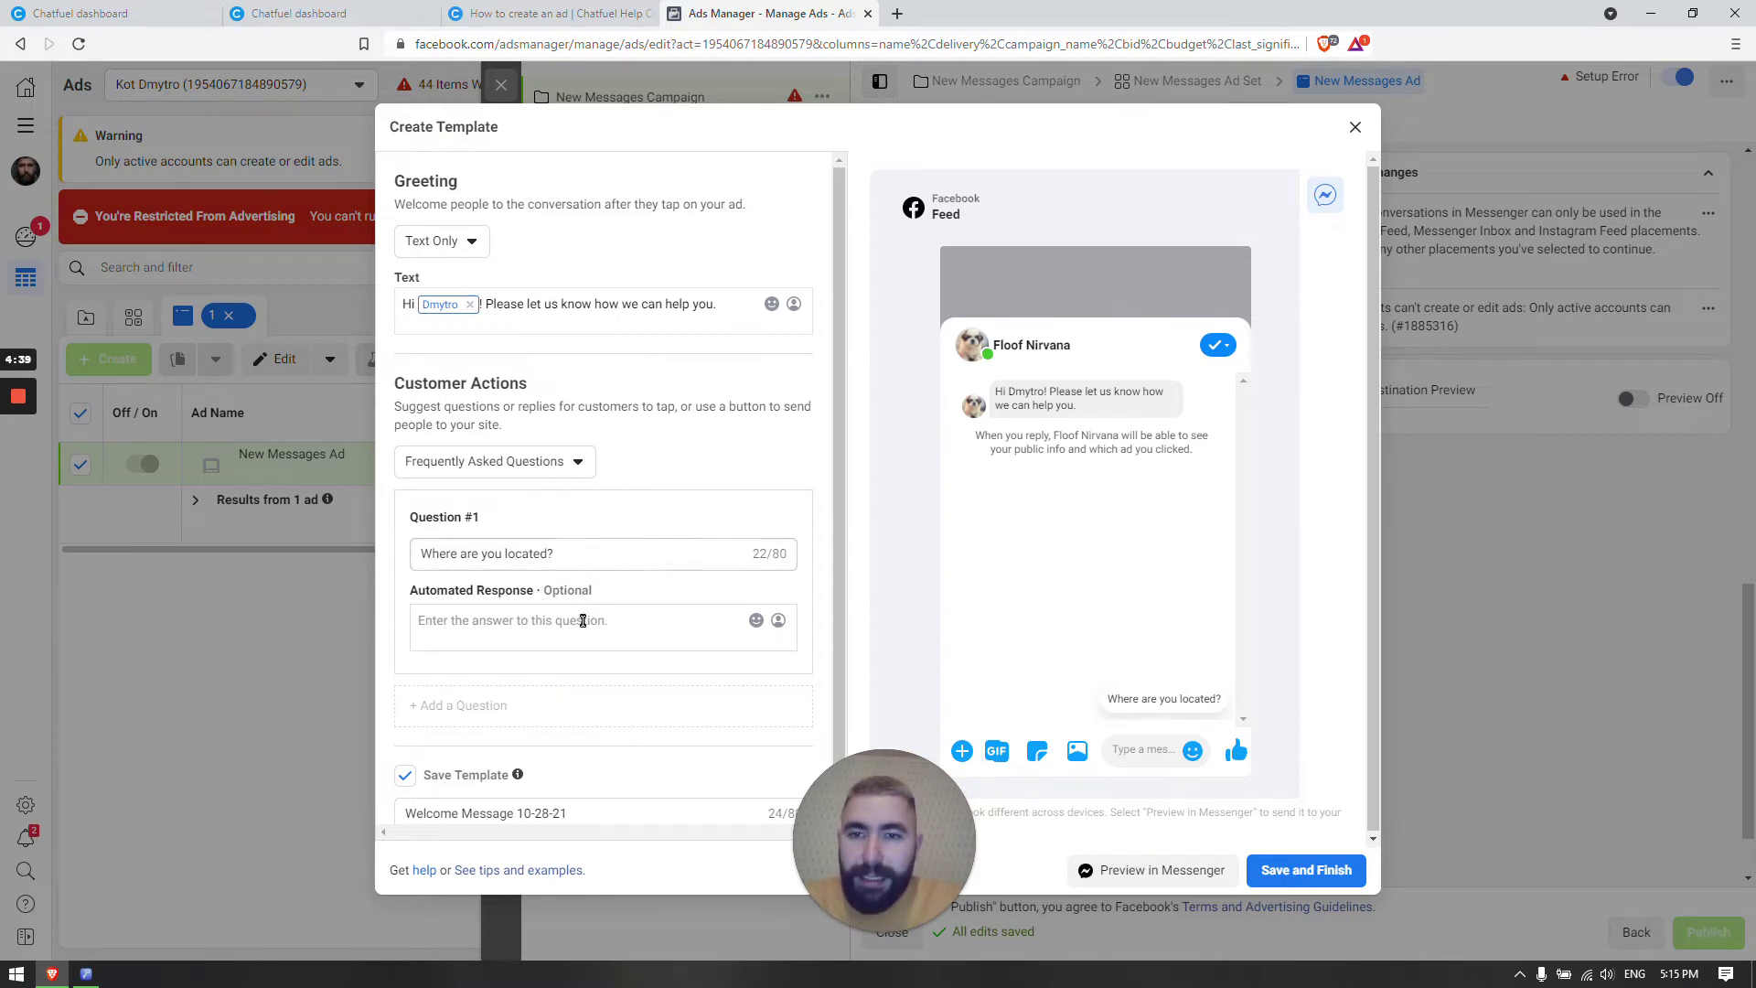
{"action": "left_click", "coordinate": [360, 16]}
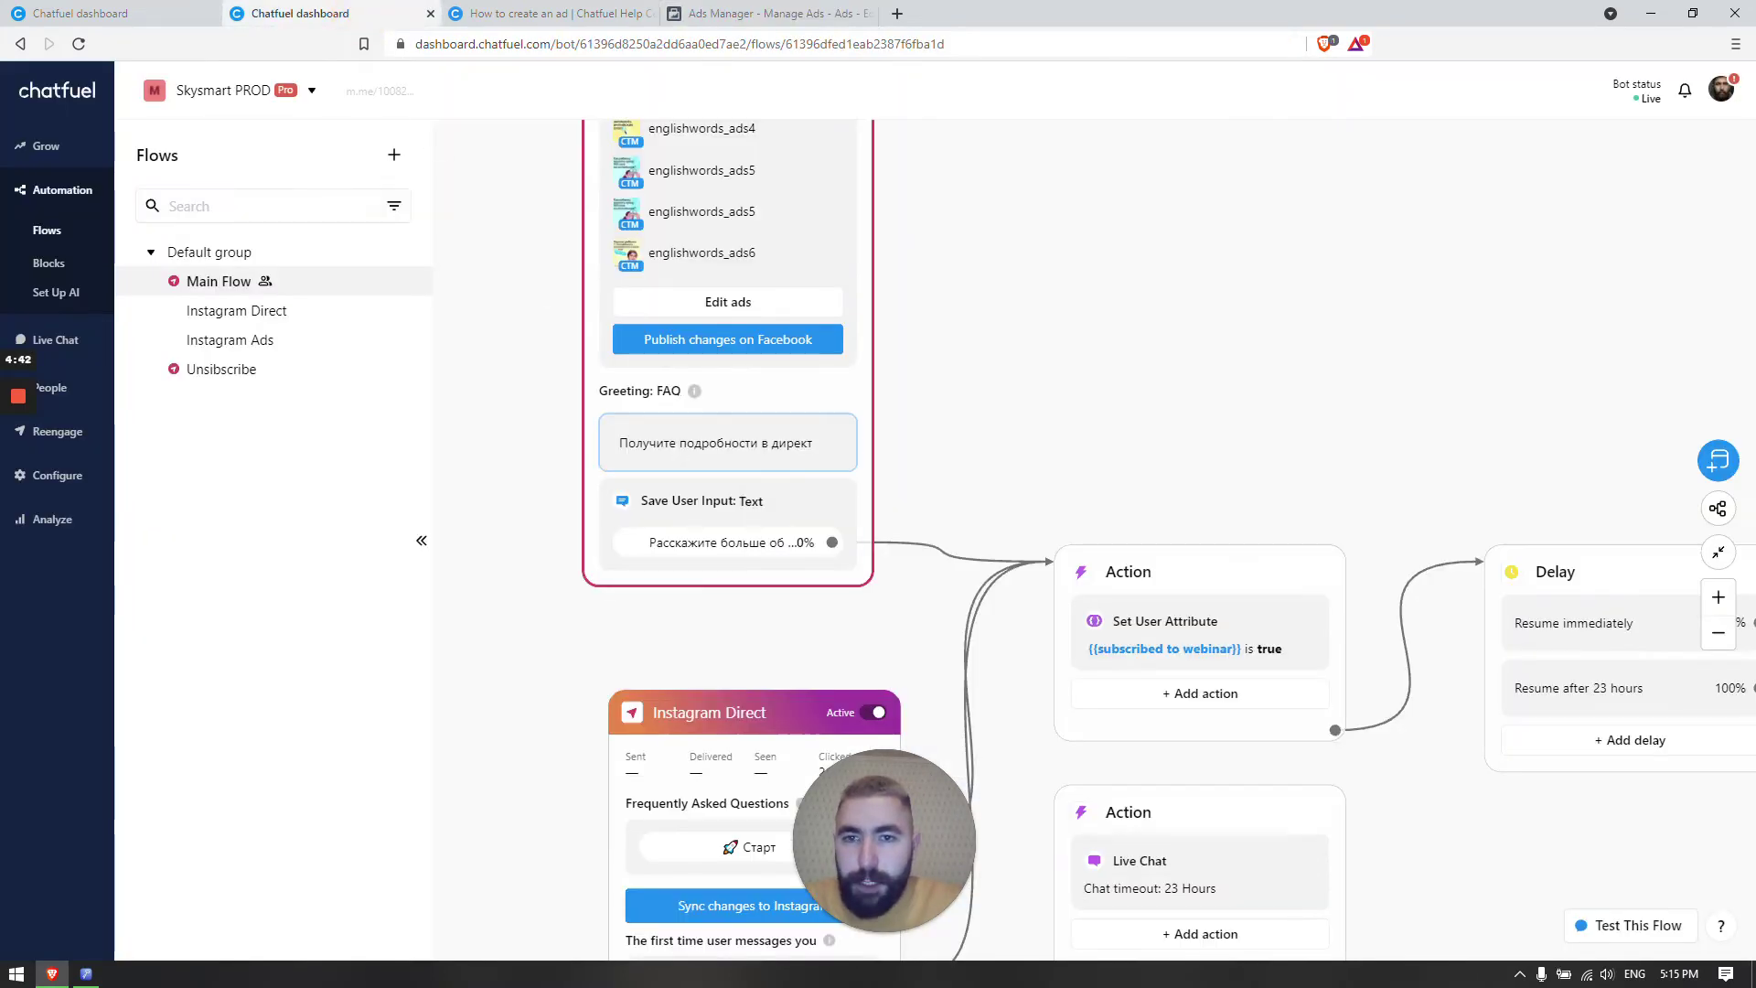
{"action": "left_click", "coordinate": [782, 13]}
{"action": "left_click", "coordinate": [562, 553]}
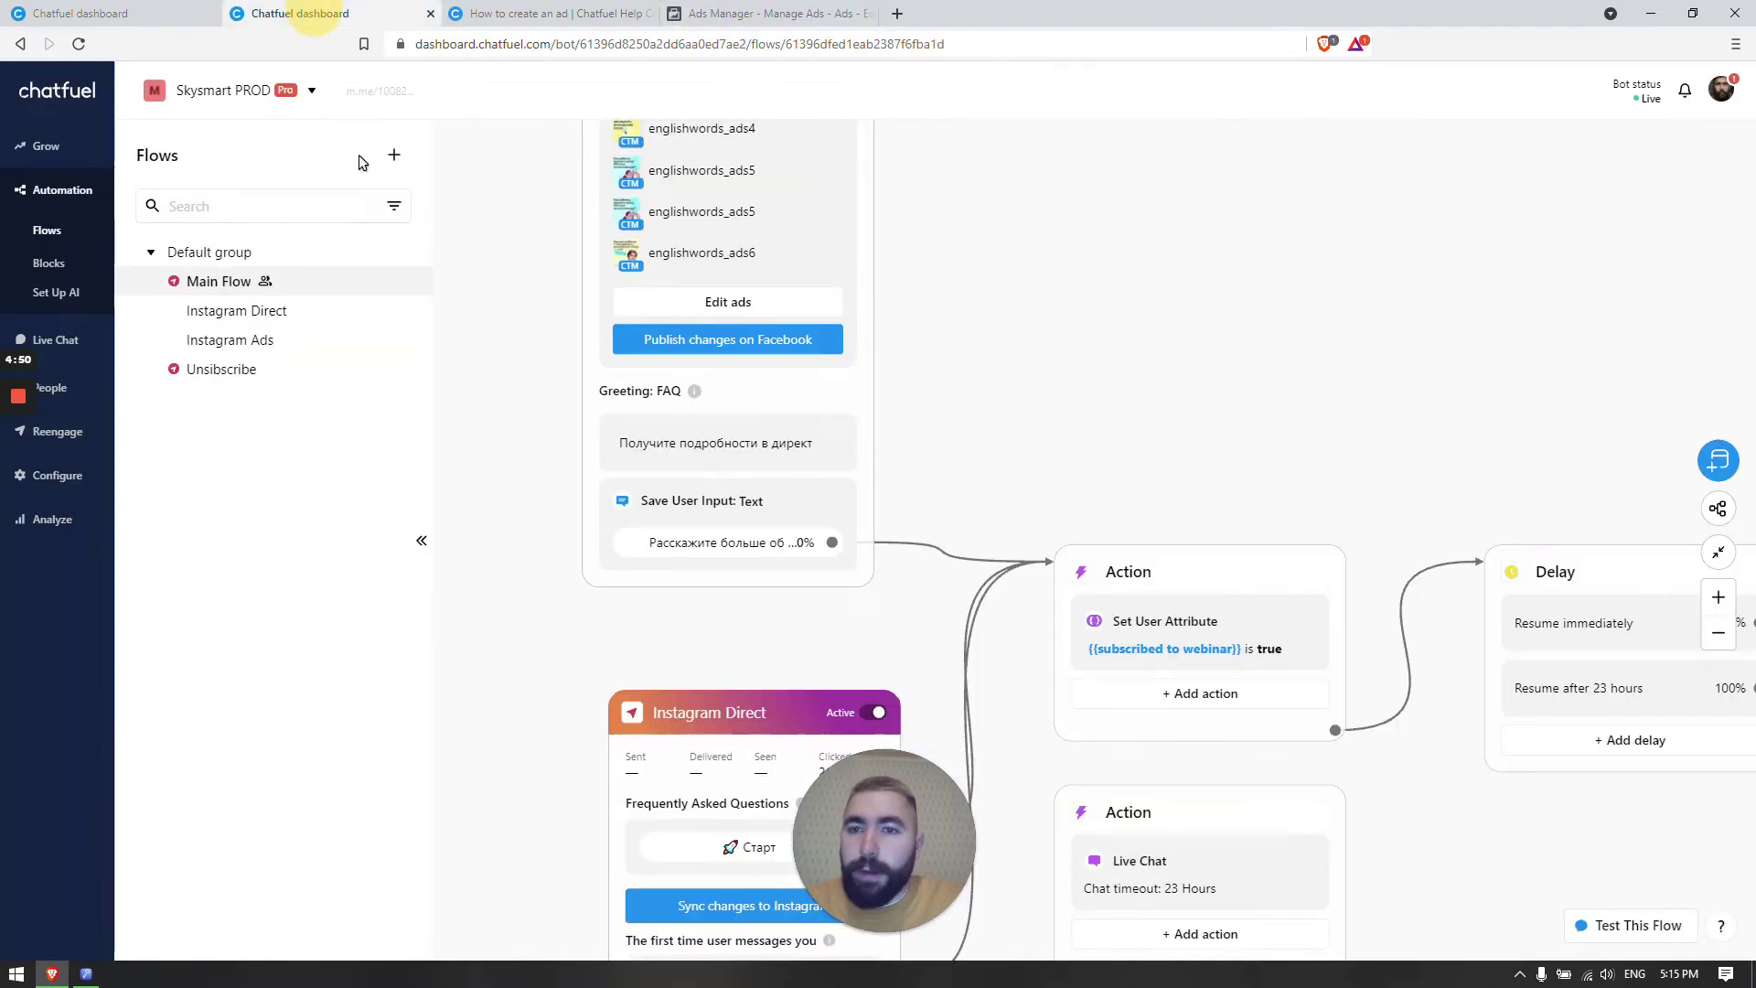
{"action": "left_click", "coordinate": [302, 14]}
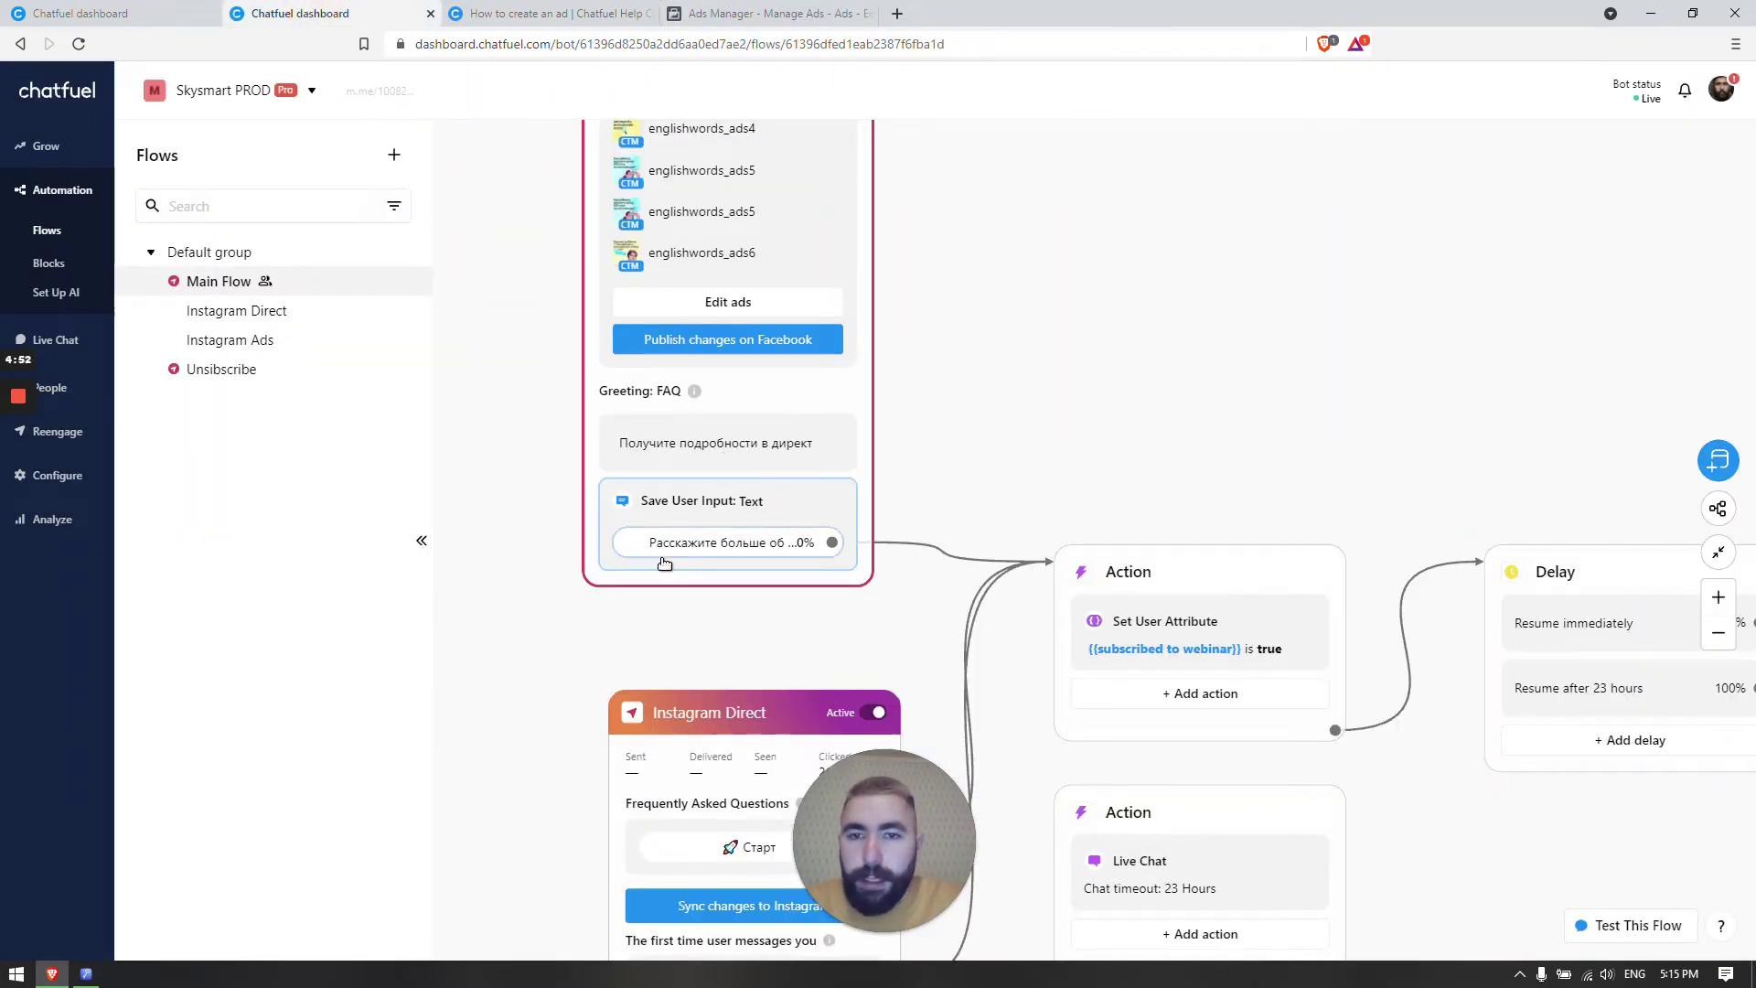
{"action": "left_click", "coordinate": [852, 23]}
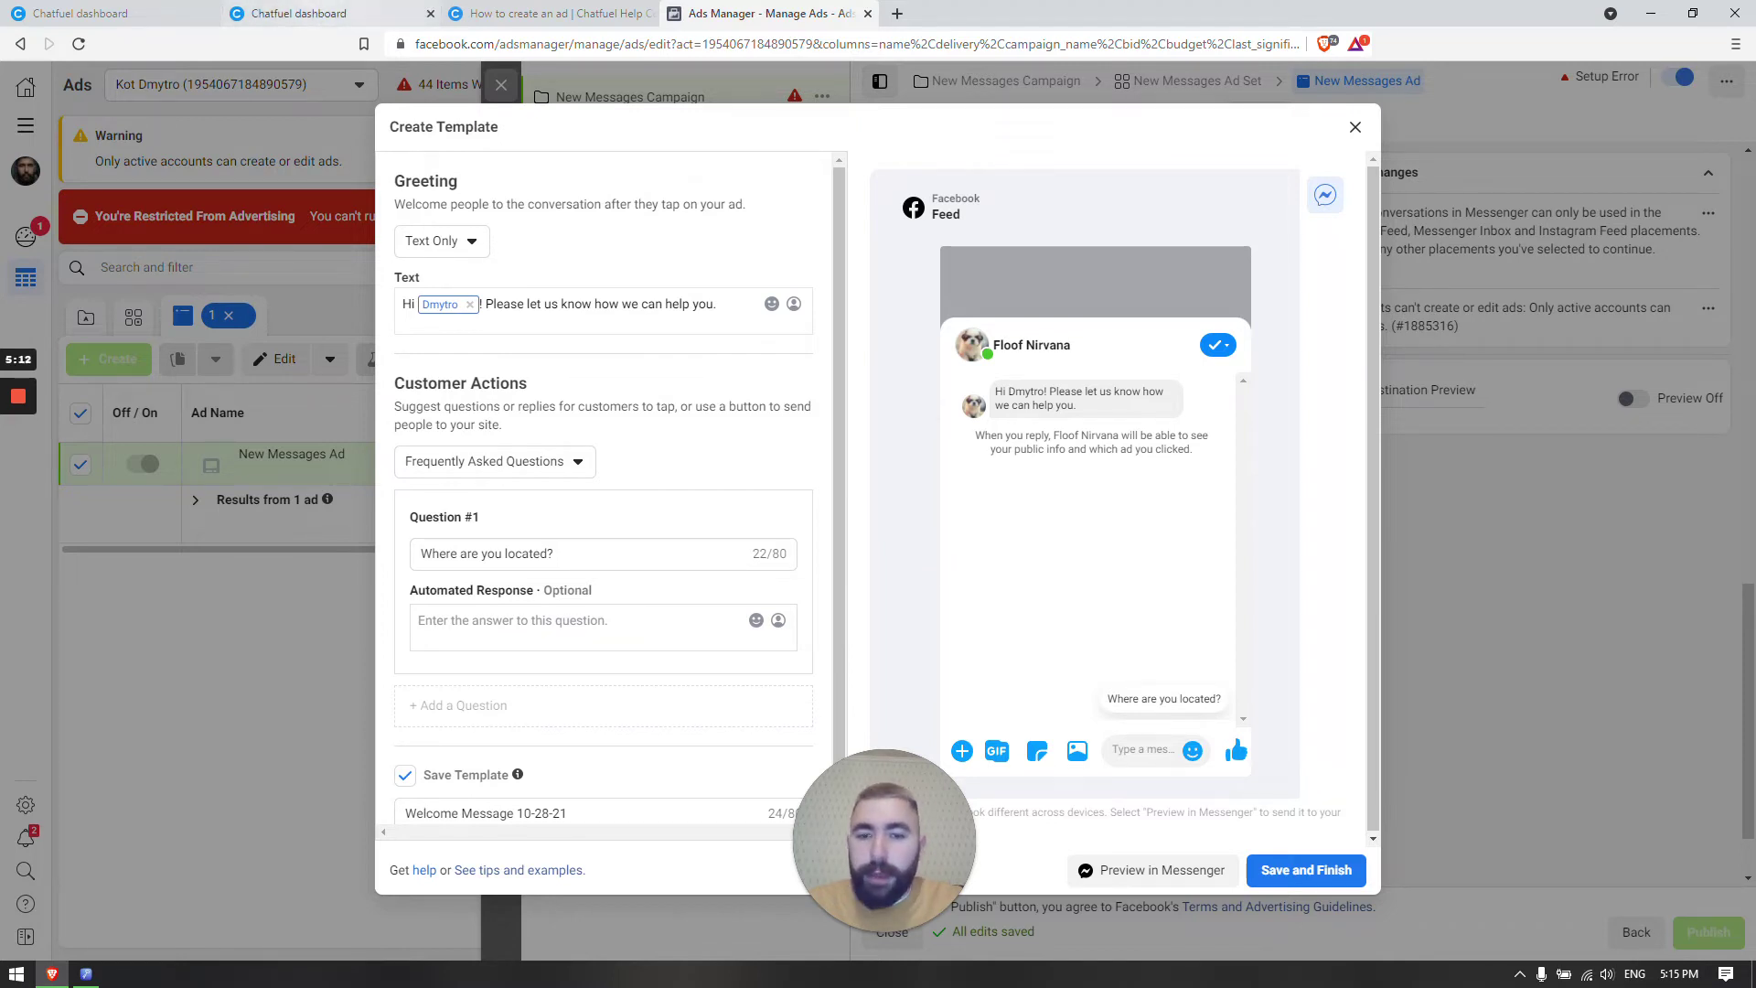
{"action": "left_click", "coordinate": [302, 12]}
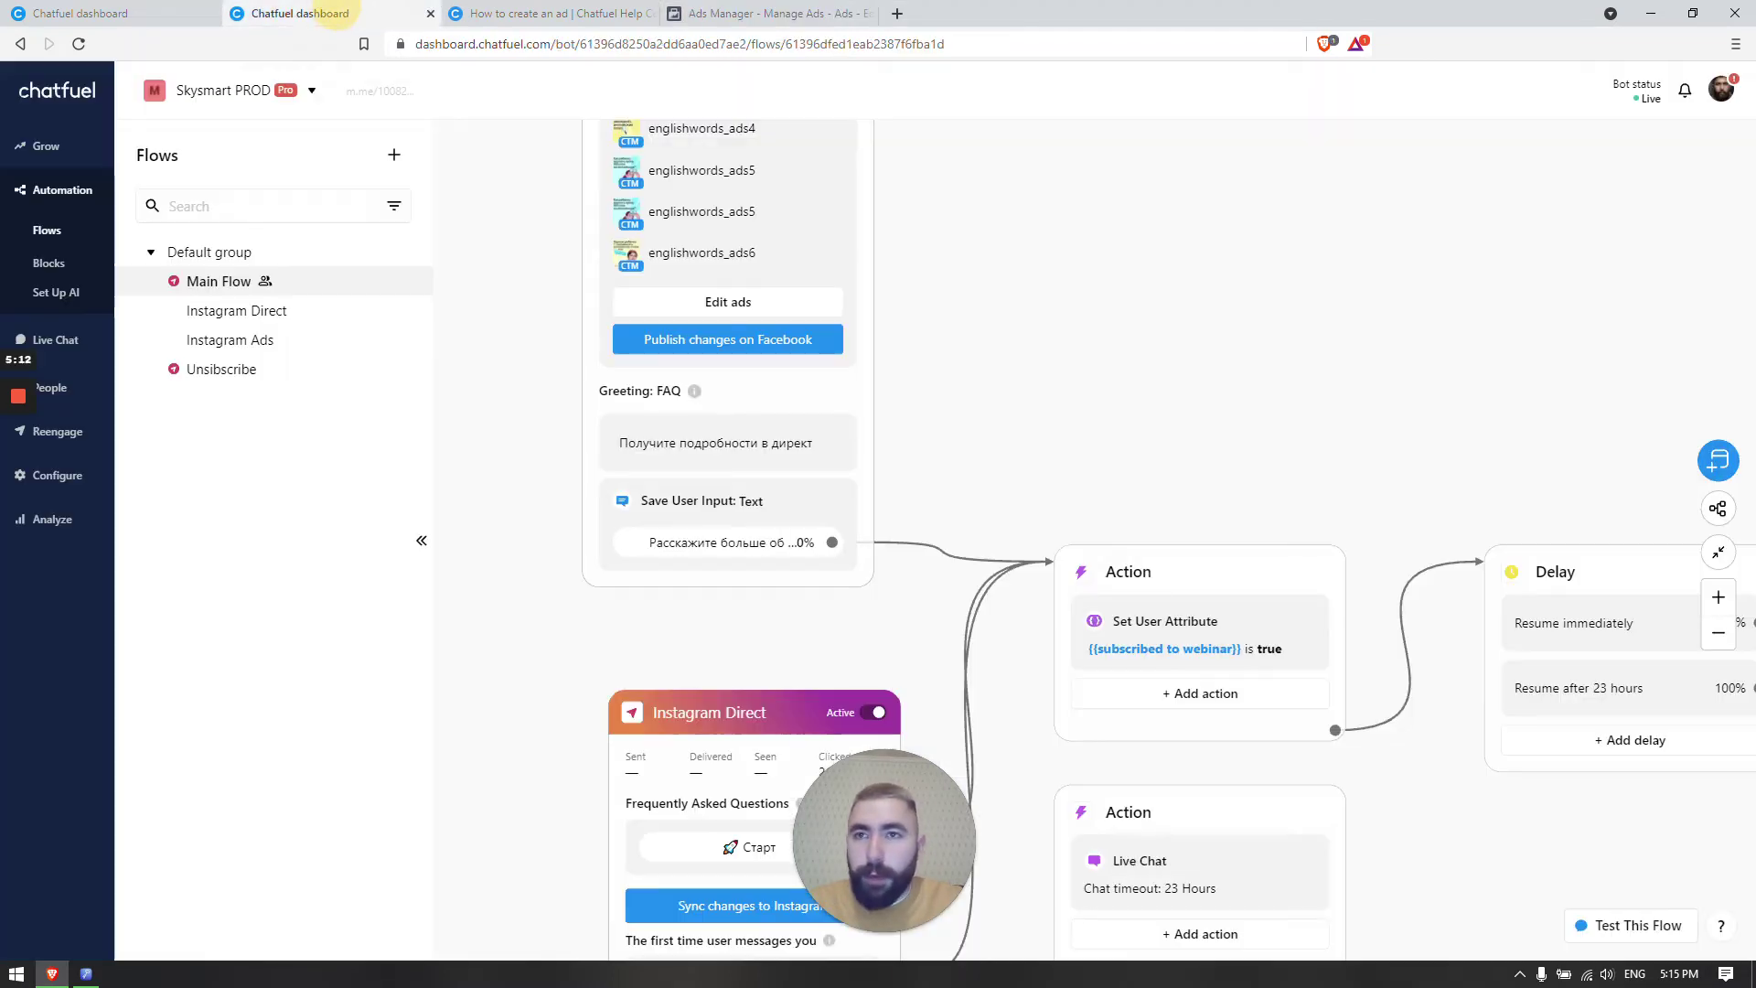
Open the flow named Flow in Chatfuel's Floof Nirvana bot and check it against the Ads Manager template.
{"action": "left_click", "coordinate": [125, 13]}
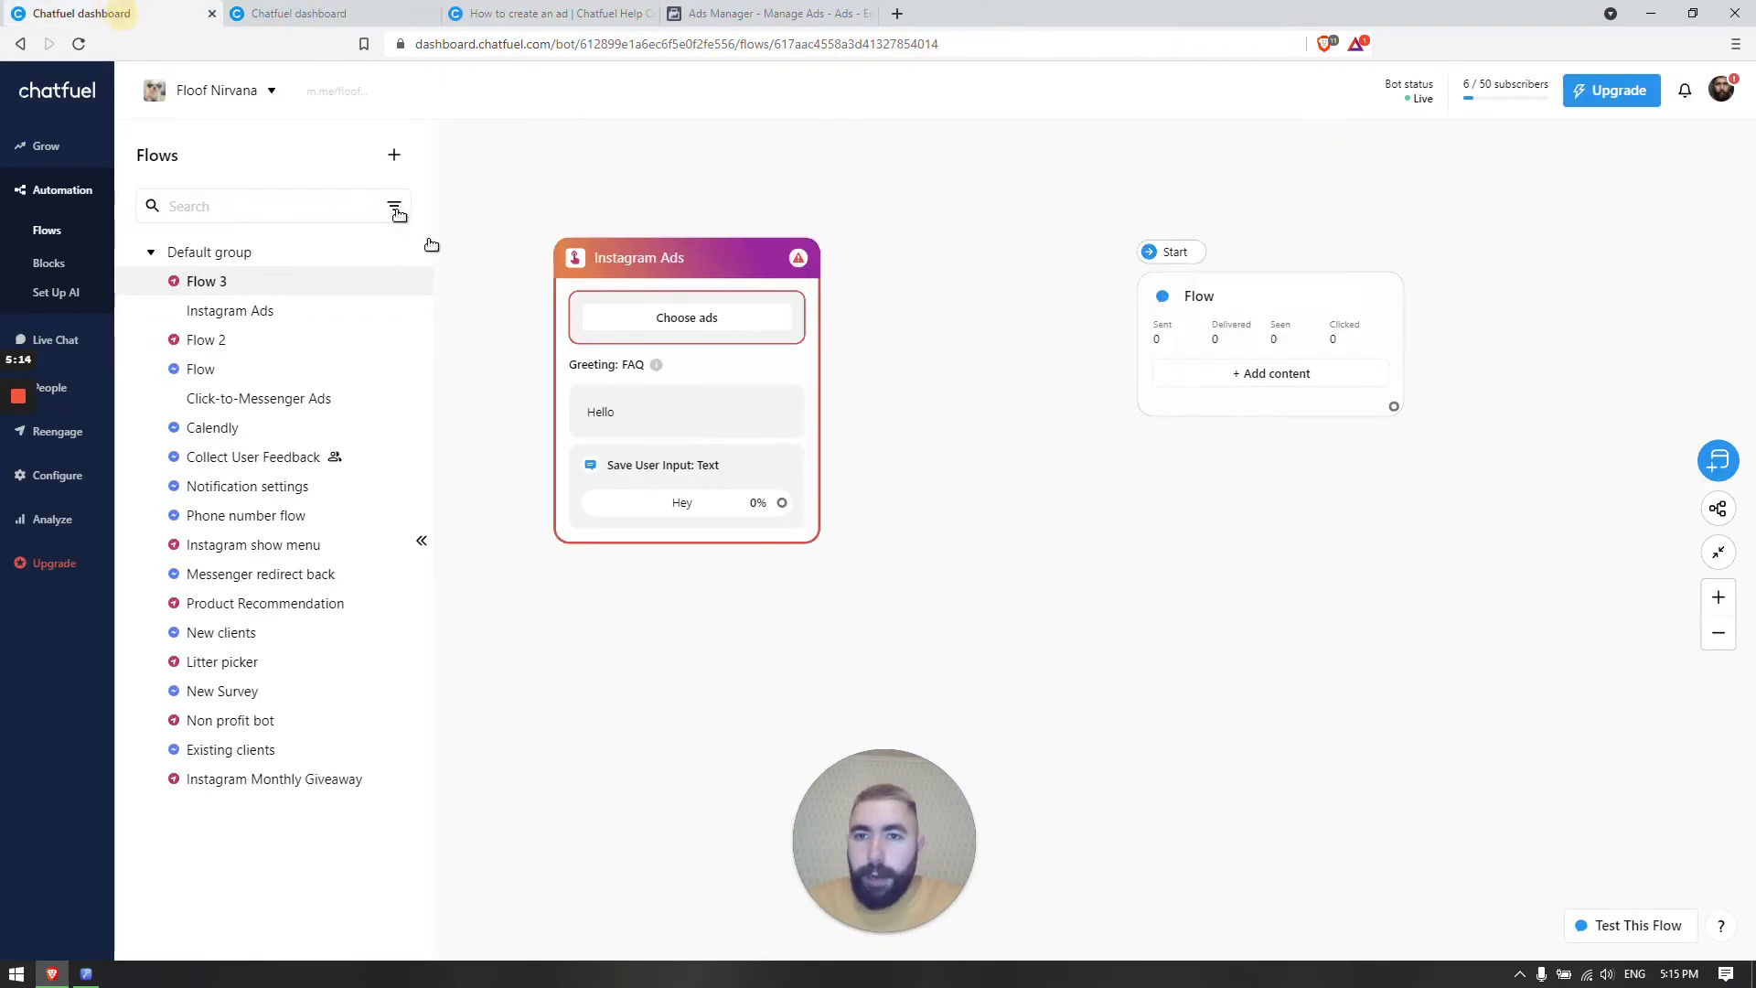
{"action": "left_click", "coordinate": [264, 364]}
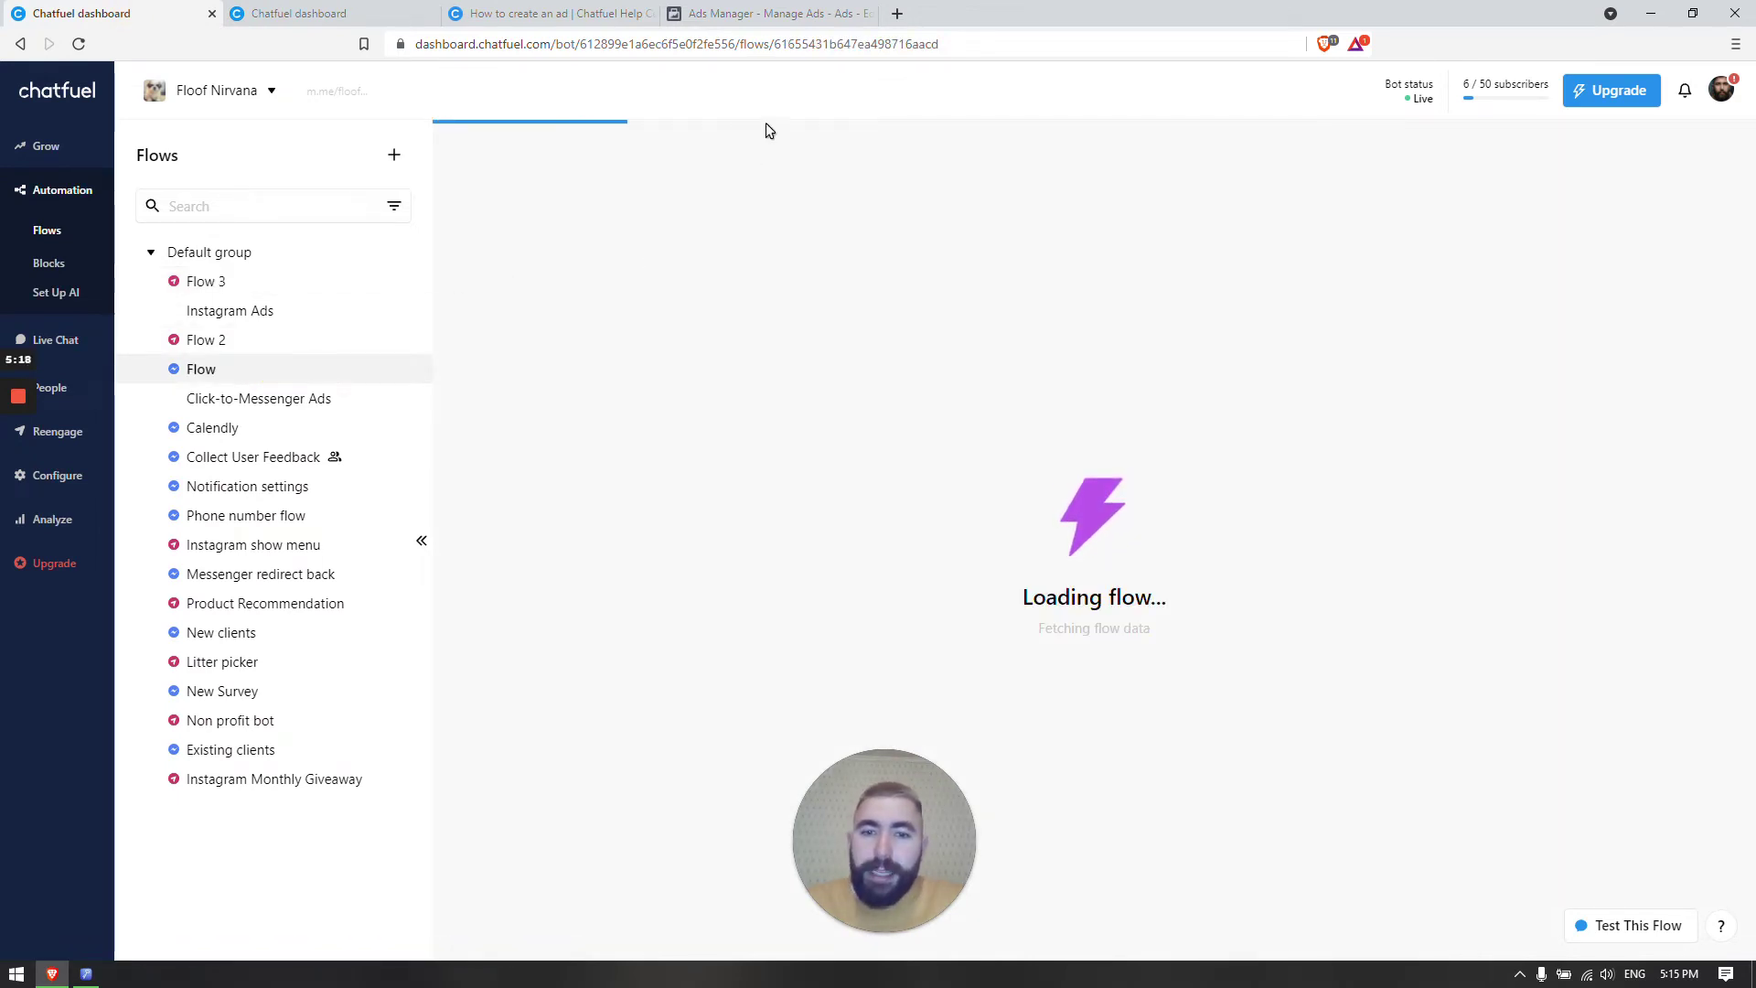
{"action": "left_click", "coordinate": [794, 20]}
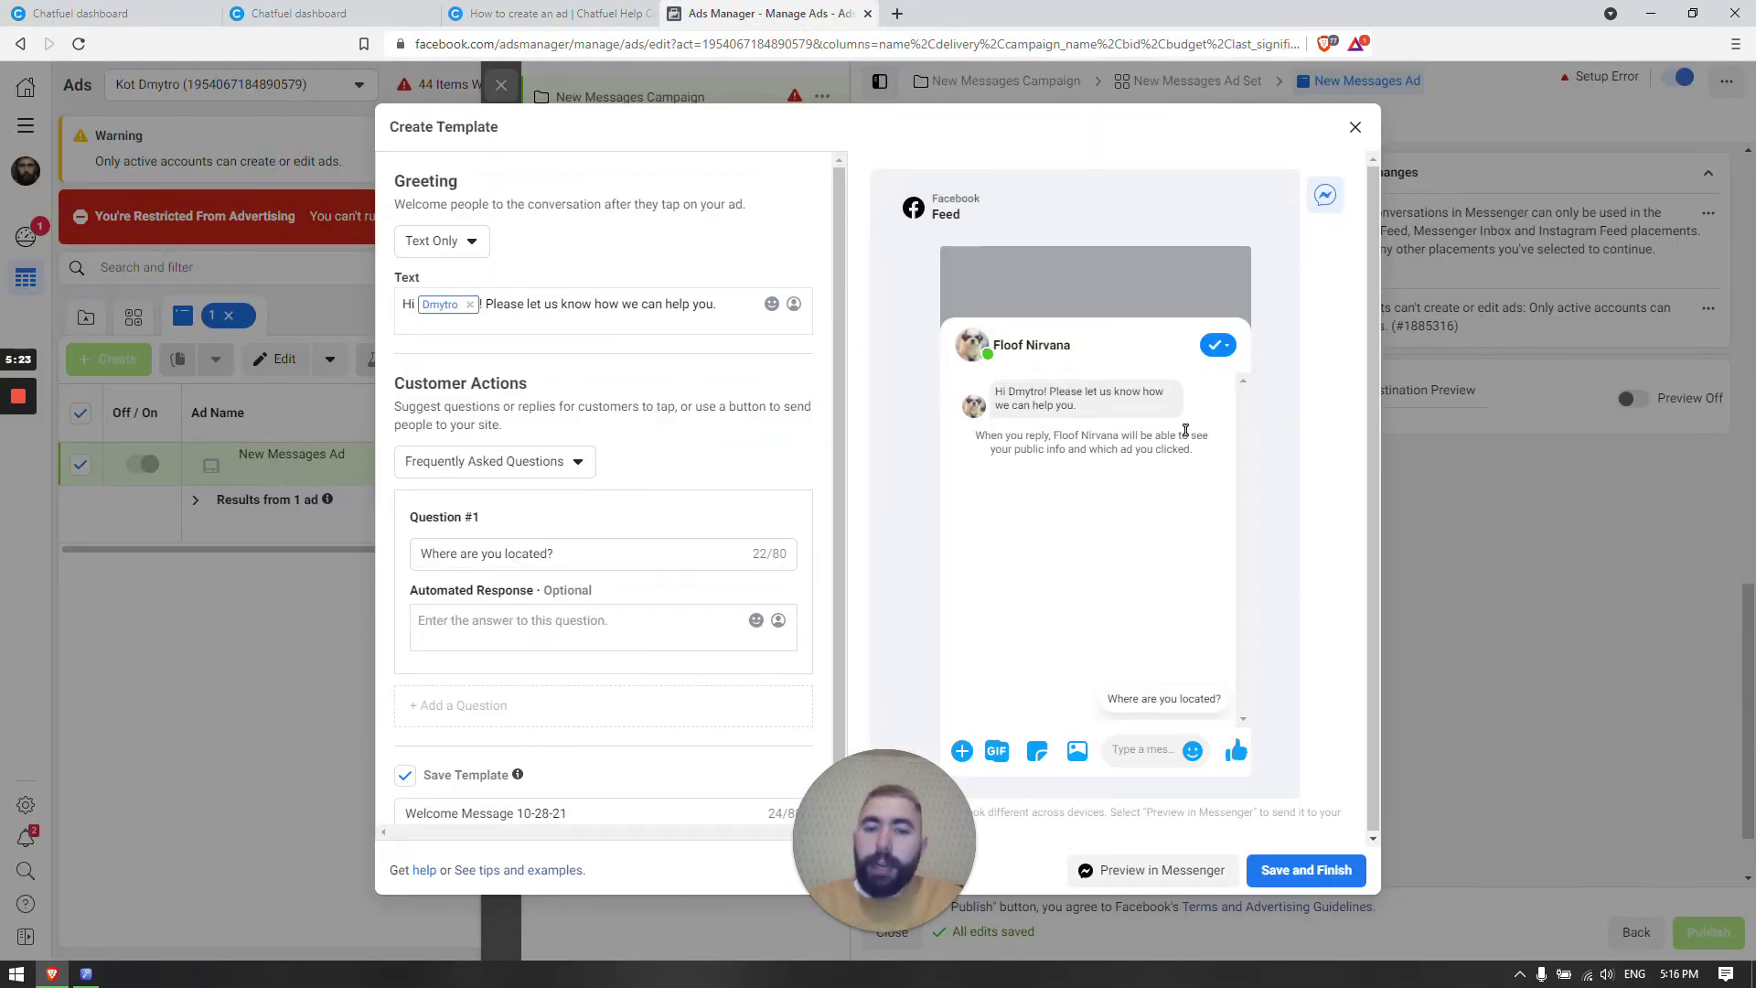
{"action": "left_click", "coordinate": [110, 15]}
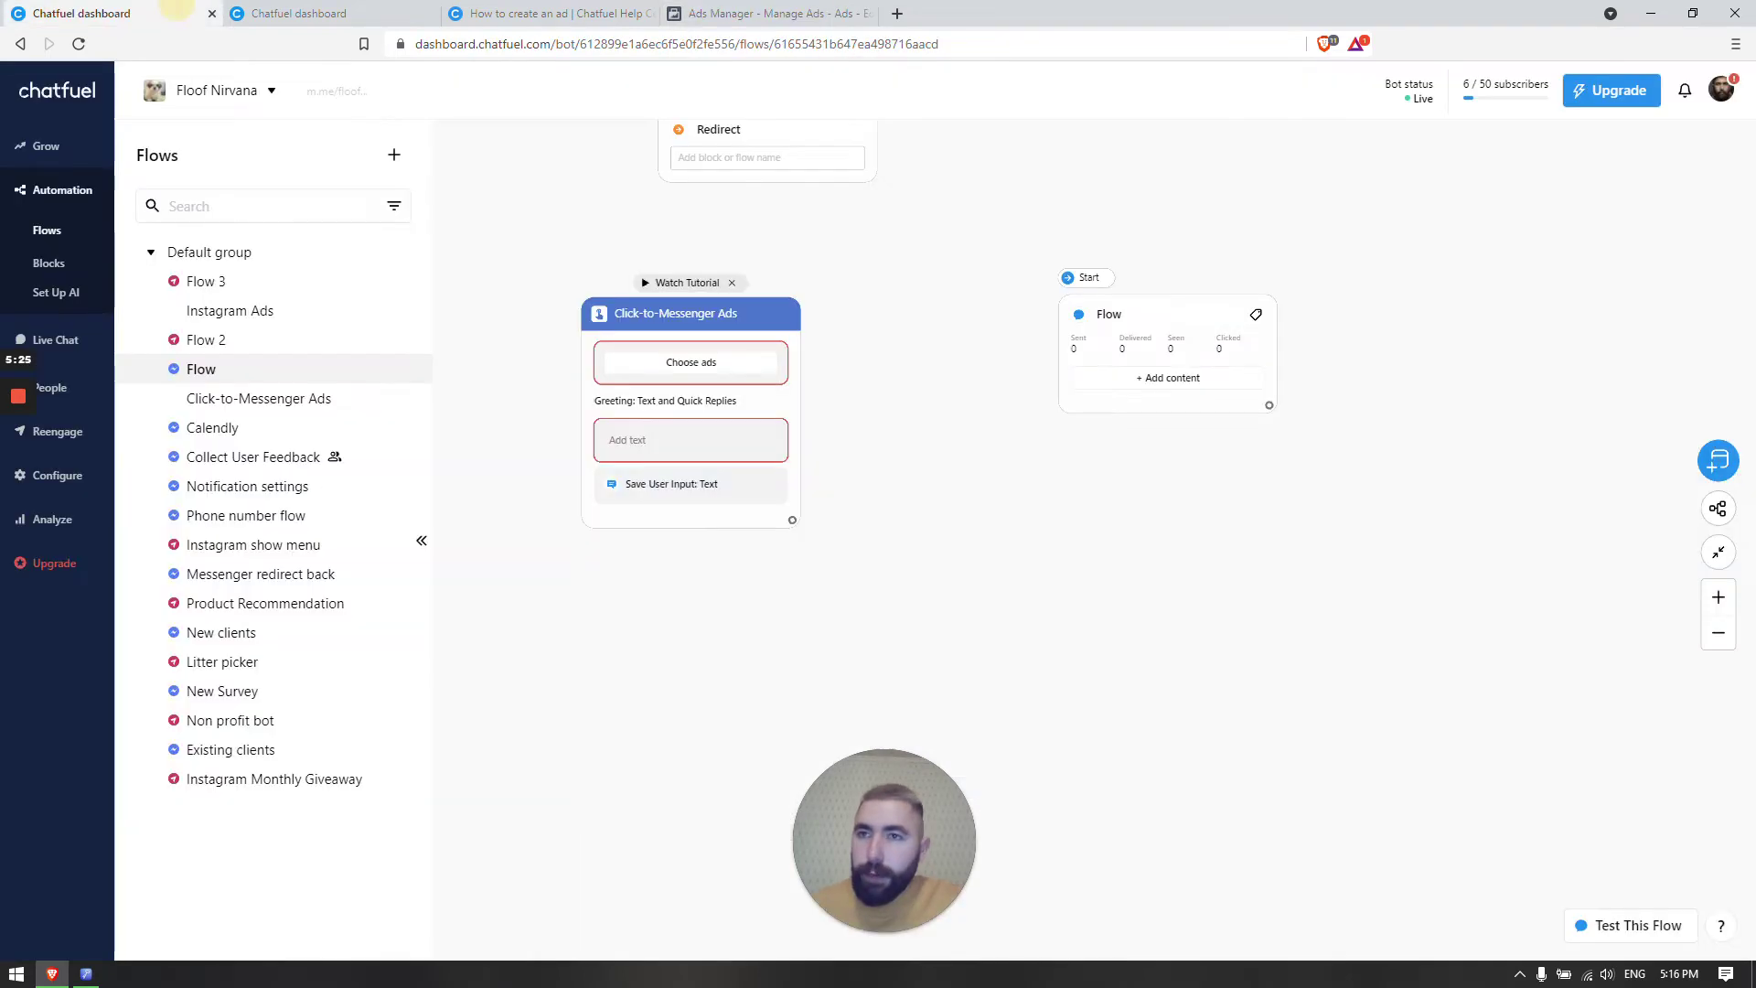
Replace the Click-to-Messenger Ads entry point in Flow with a new, empty Click-to-Messenger Ads entry point.
{"action": "left_click", "coordinate": [695, 280]}
{"action": "right_click", "coordinate": [597, 333]}
{"action": "mouse_move", "coordinate": [695, 392]}
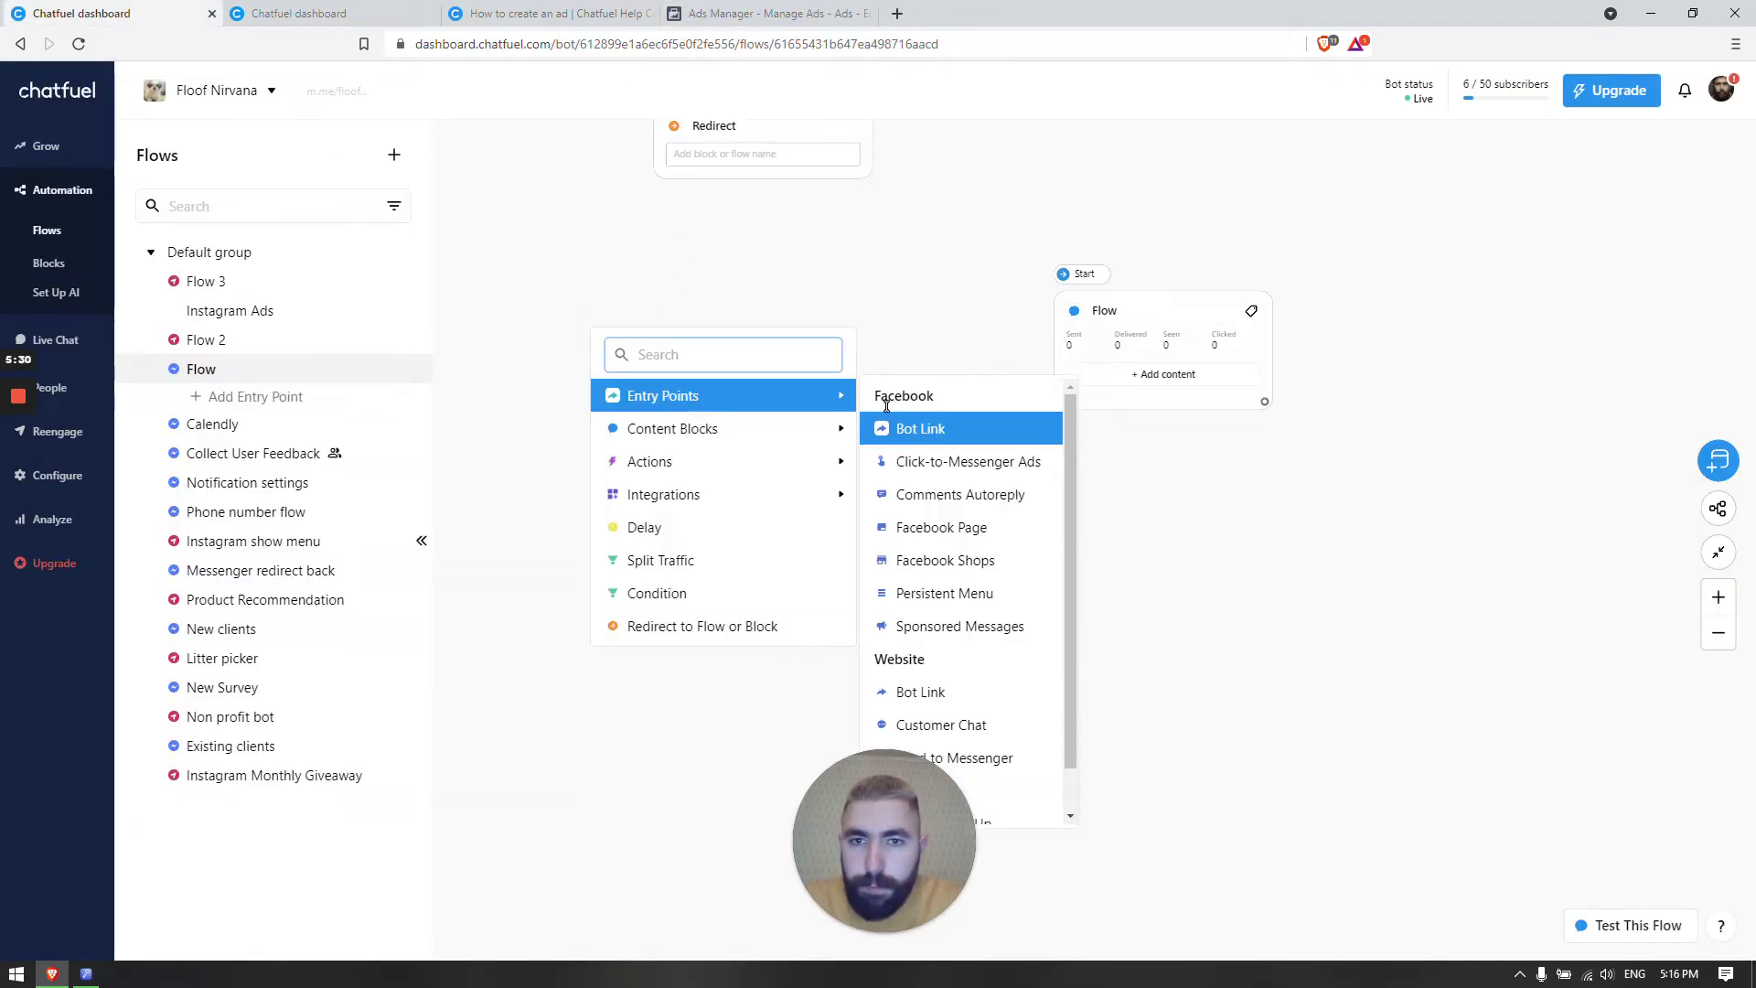
{"action": "left_click", "coordinate": [929, 467]}
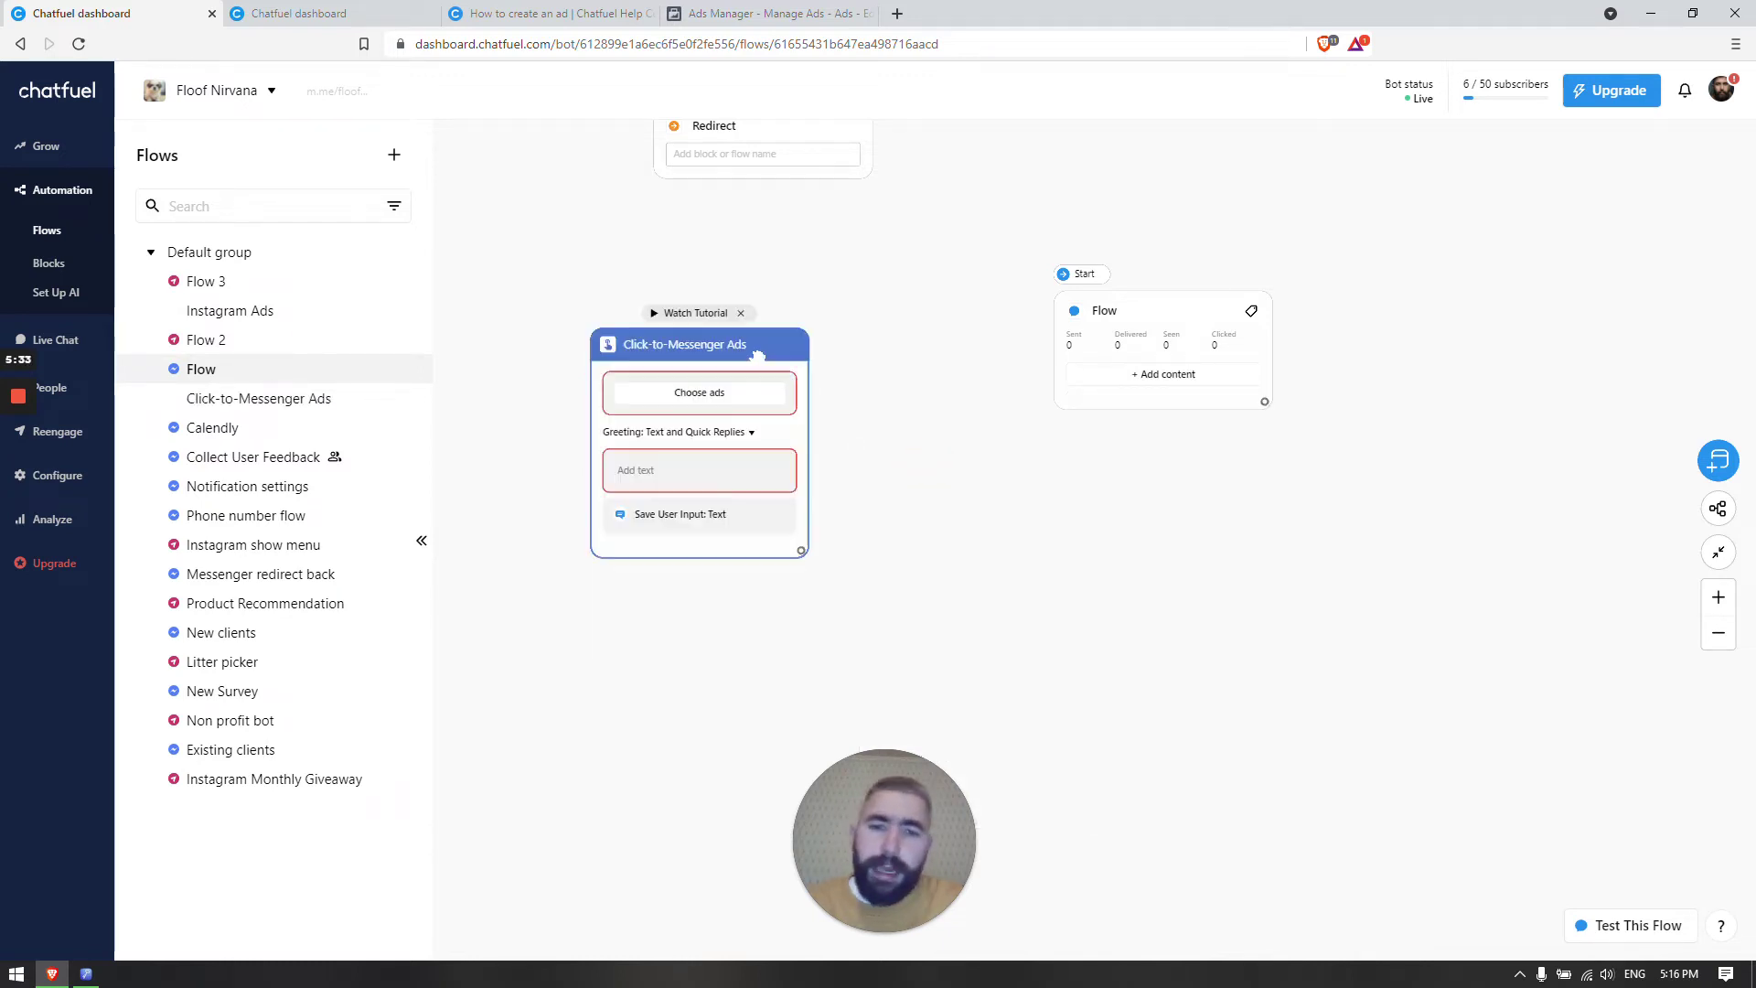
Set the new Click-to-Messenger Ads entry point's greeting to "Hello" and add the quick reply "Hey".
{"action": "left_click", "coordinate": [705, 468]}
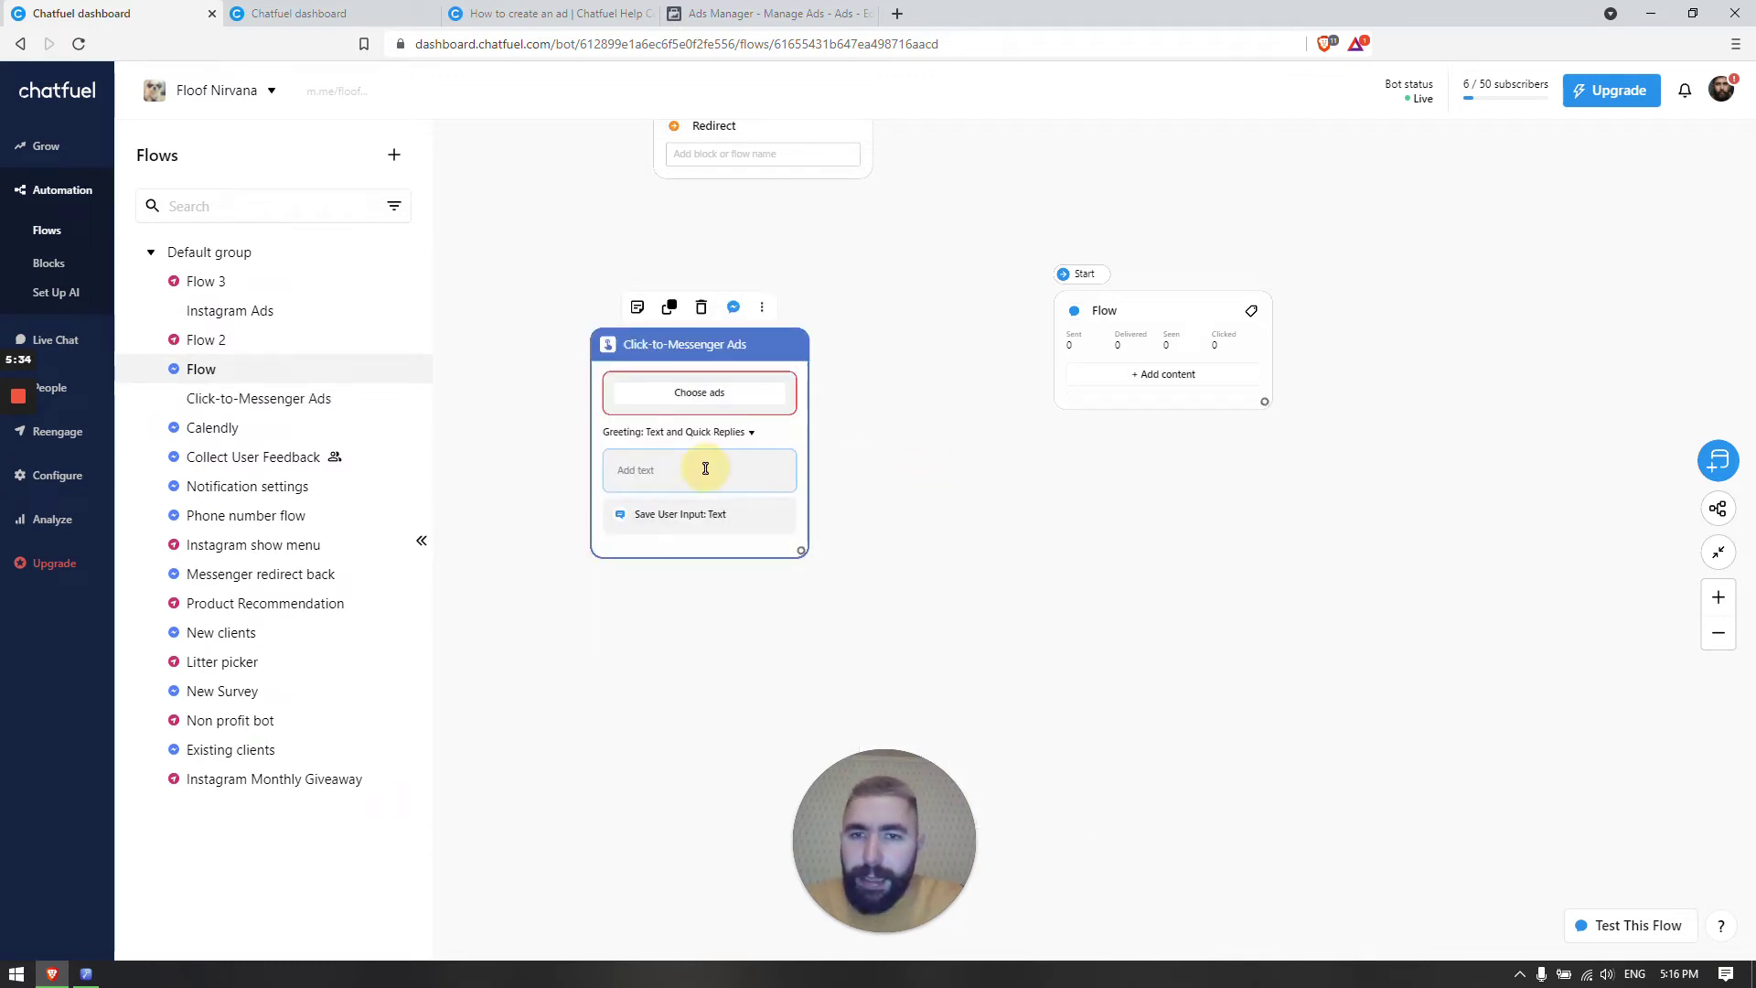
{"action": "left_click", "coordinate": [657, 471]}
{"action": "type", "text": "H"}
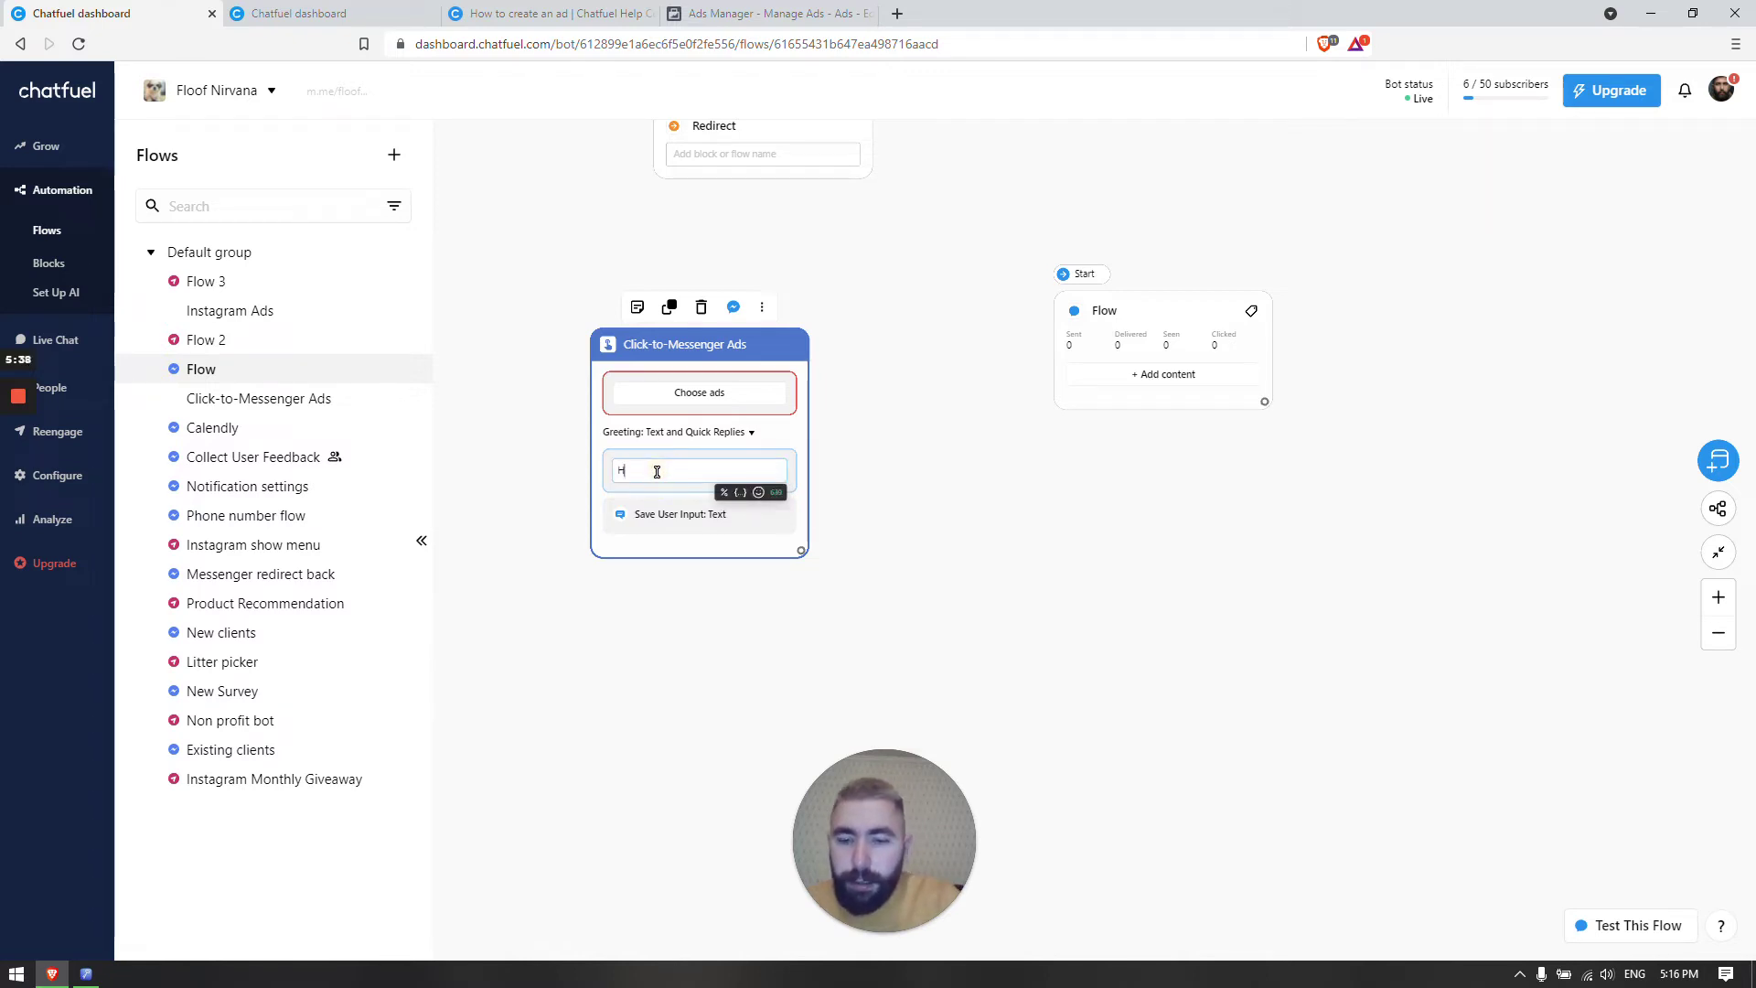
{"action": "type", "text": "ello"}
{"action": "left_click", "coordinate": [866, 520]}
{"action": "left_click", "coordinate": [690, 525]}
{"action": "left_click", "coordinate": [712, 578]}
{"action": "type", "text": "Hey"}
{"action": "left_click", "coordinate": [882, 563]}
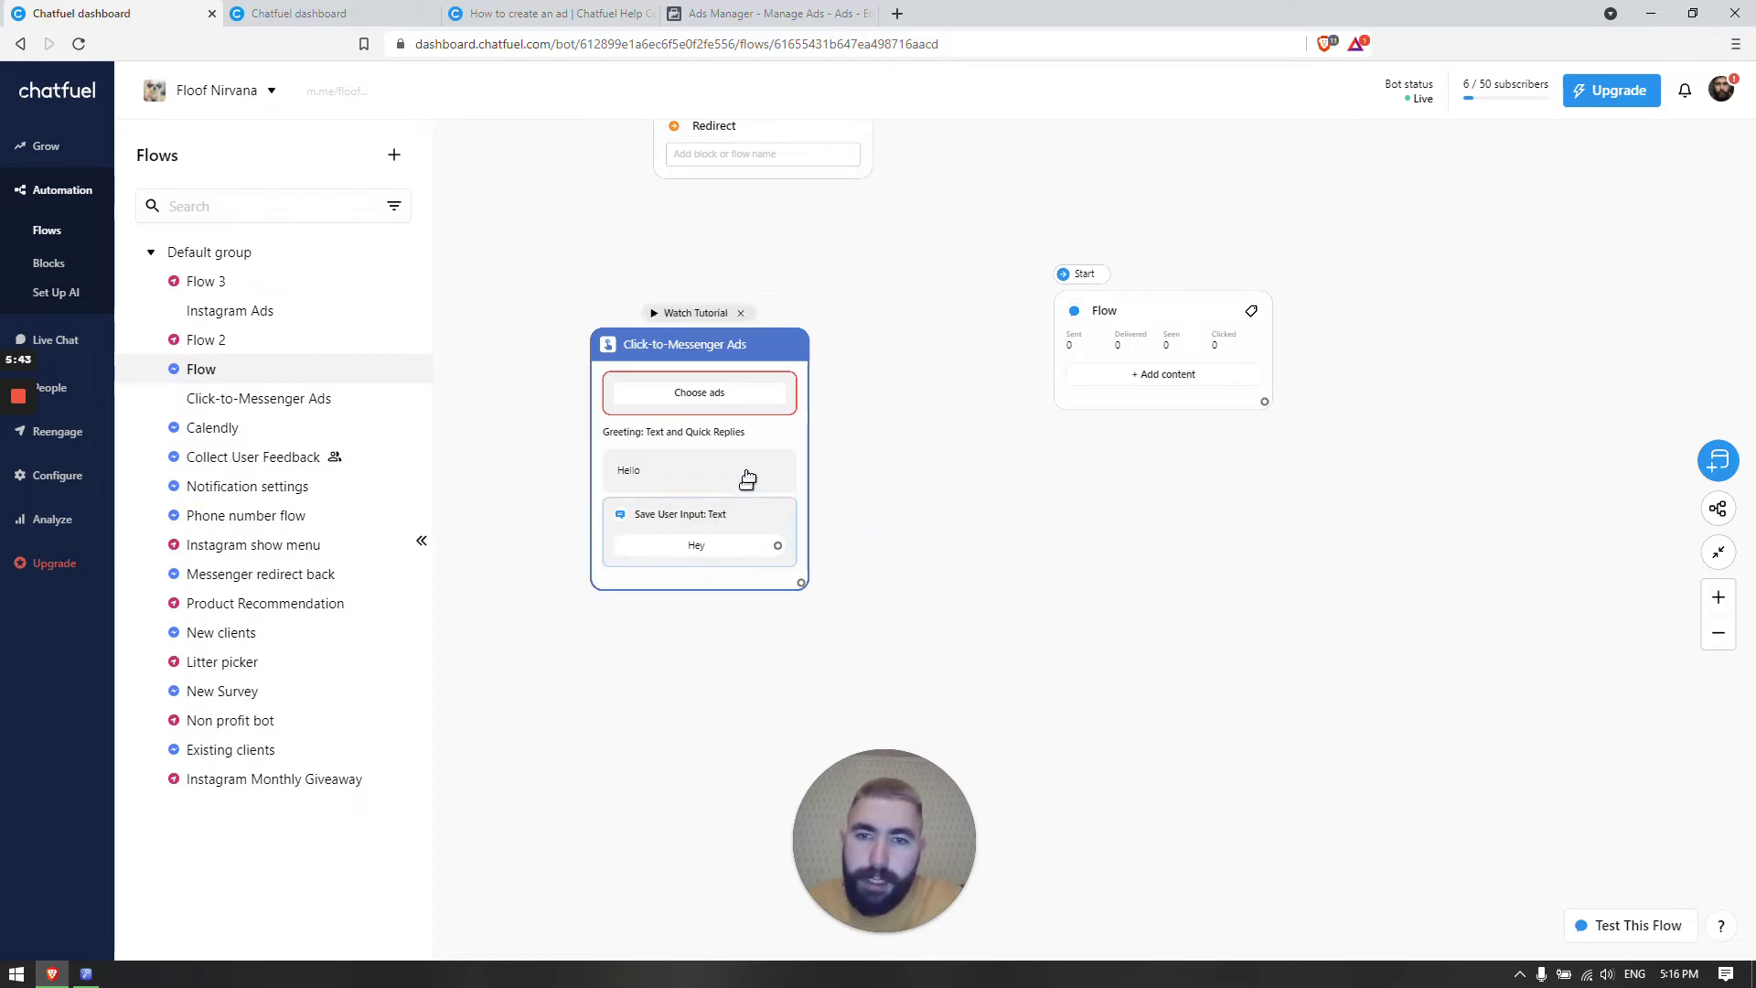
Switch to Ads Manager to check the template's greeting and question, and return to the Floof Nirvana flow in Chatfuel.
{"action": "left_click", "coordinate": [722, 13]}
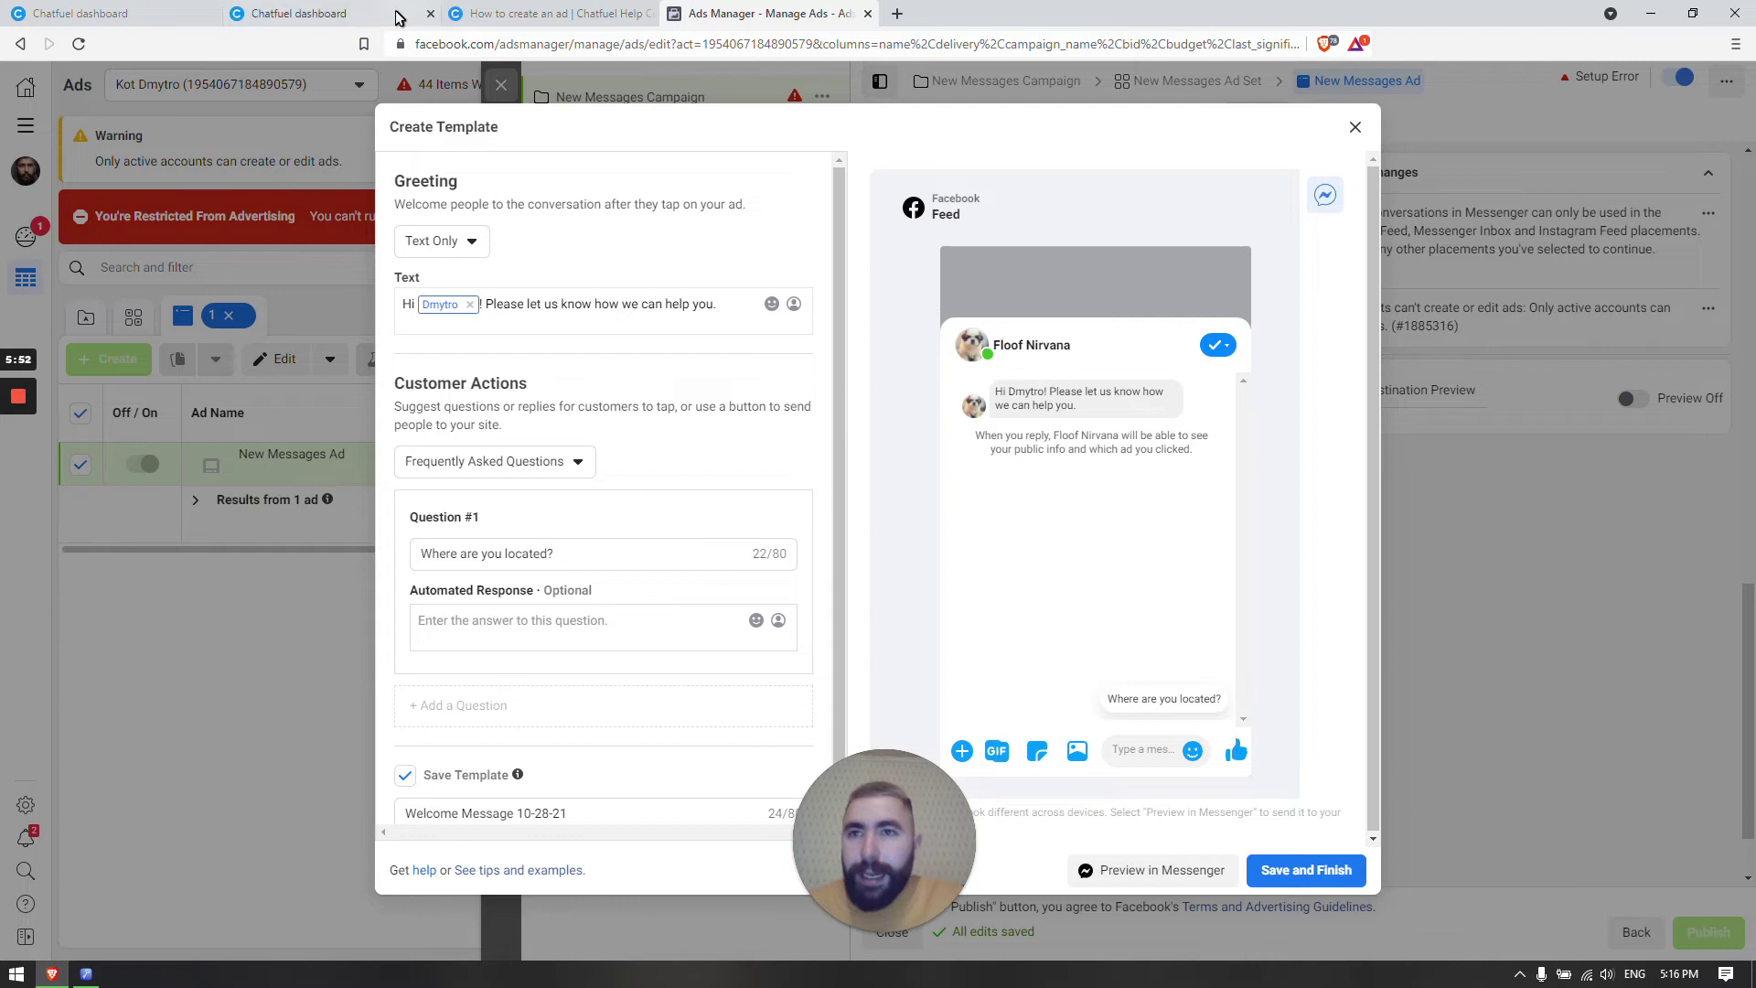
{"action": "left_click", "coordinate": [348, 14]}
{"action": "left_click", "coordinate": [123, 20]}
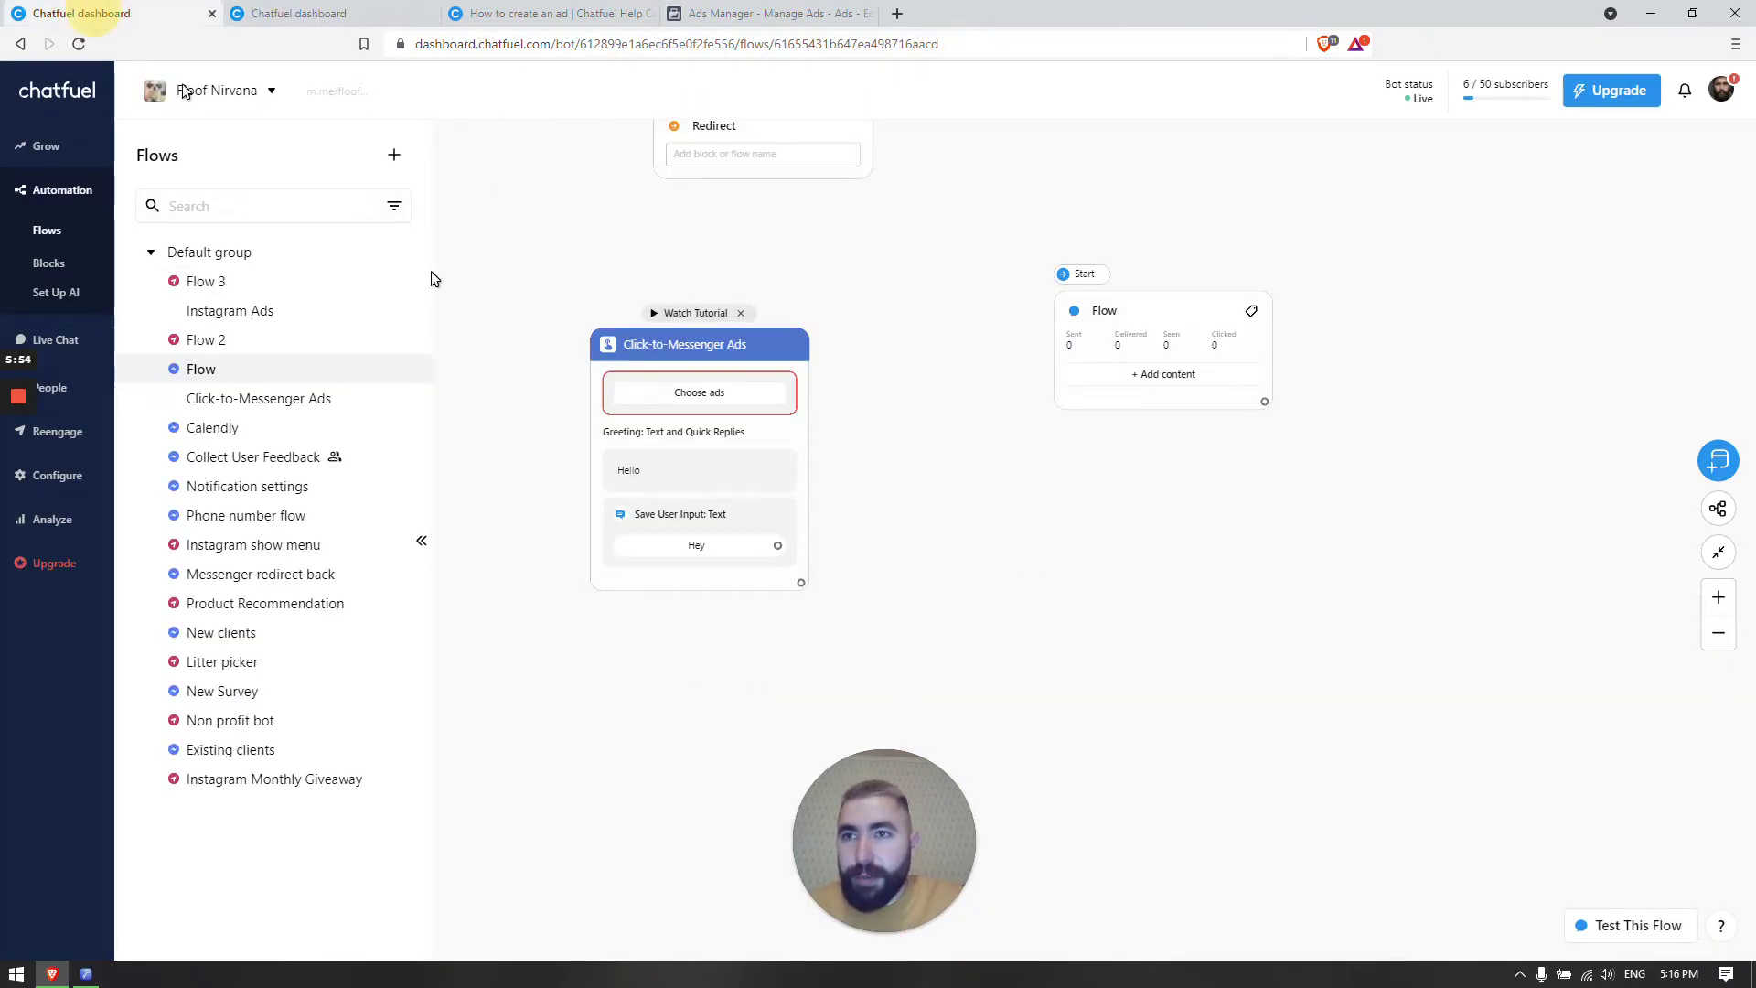
Switch to Ads Manager, save the message template as Welcome Message 10-28-21 and close the ad editor.
{"action": "left_click", "coordinate": [773, 14]}
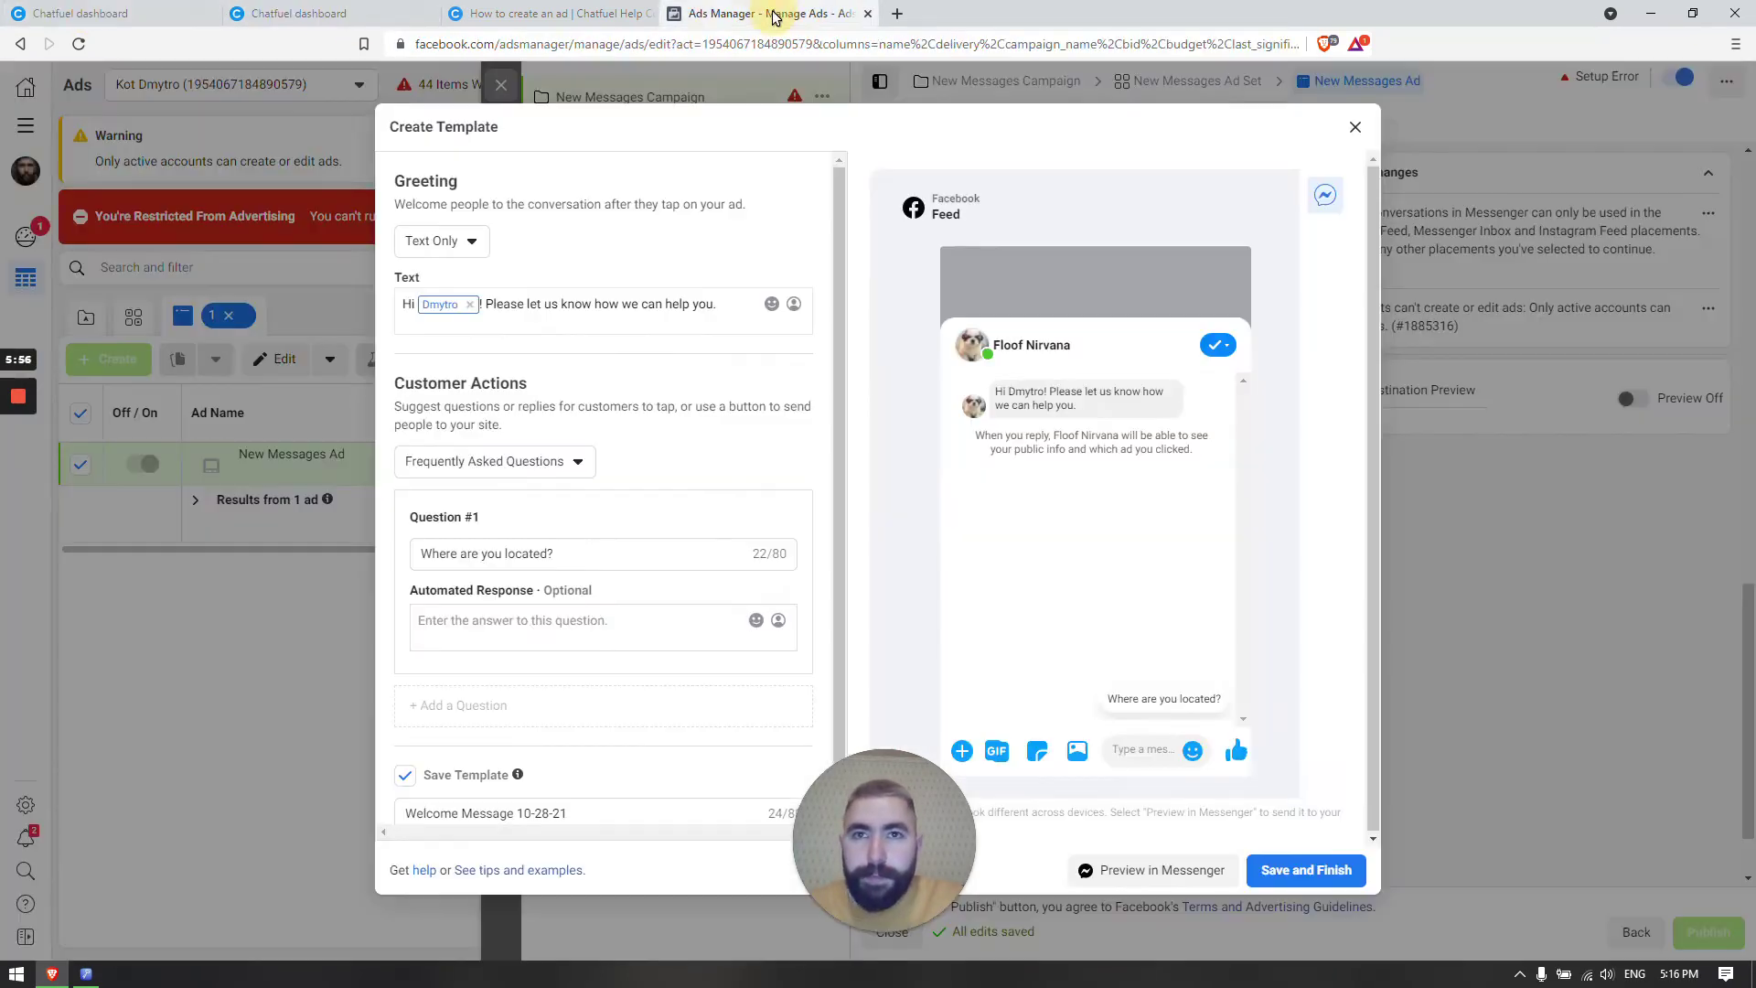
{"action": "left_click", "coordinate": [1298, 864]}
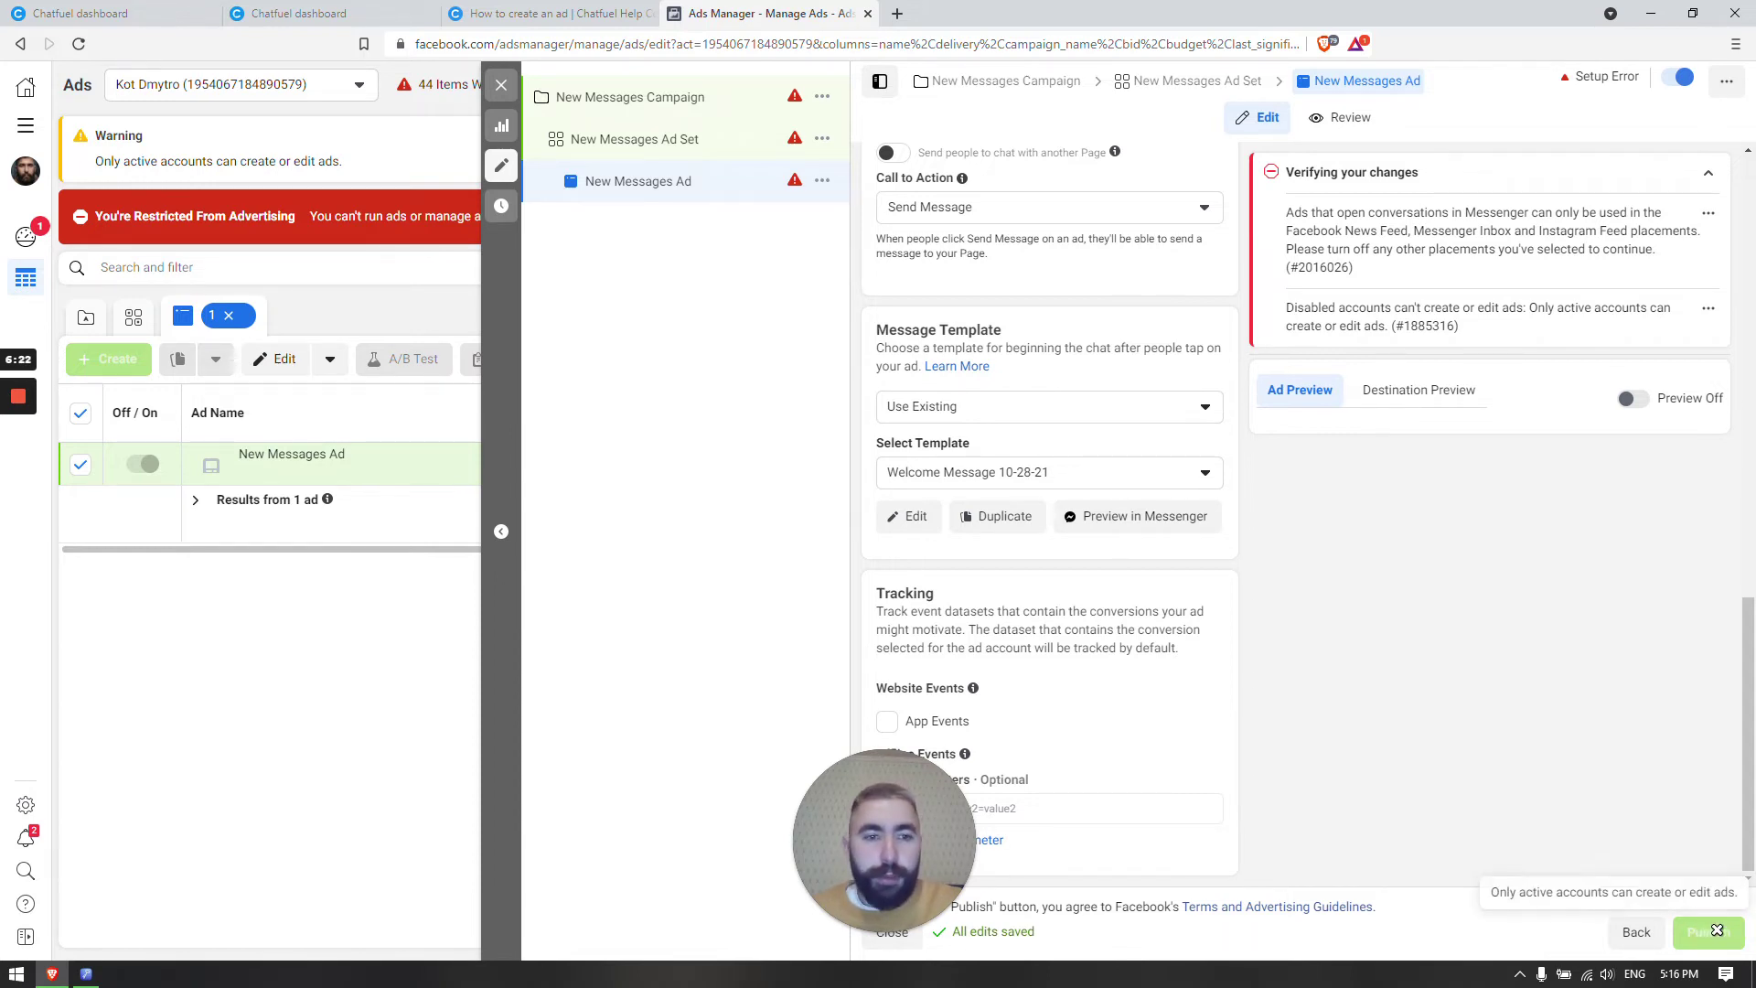
{"action": "left_click", "coordinate": [501, 84]}
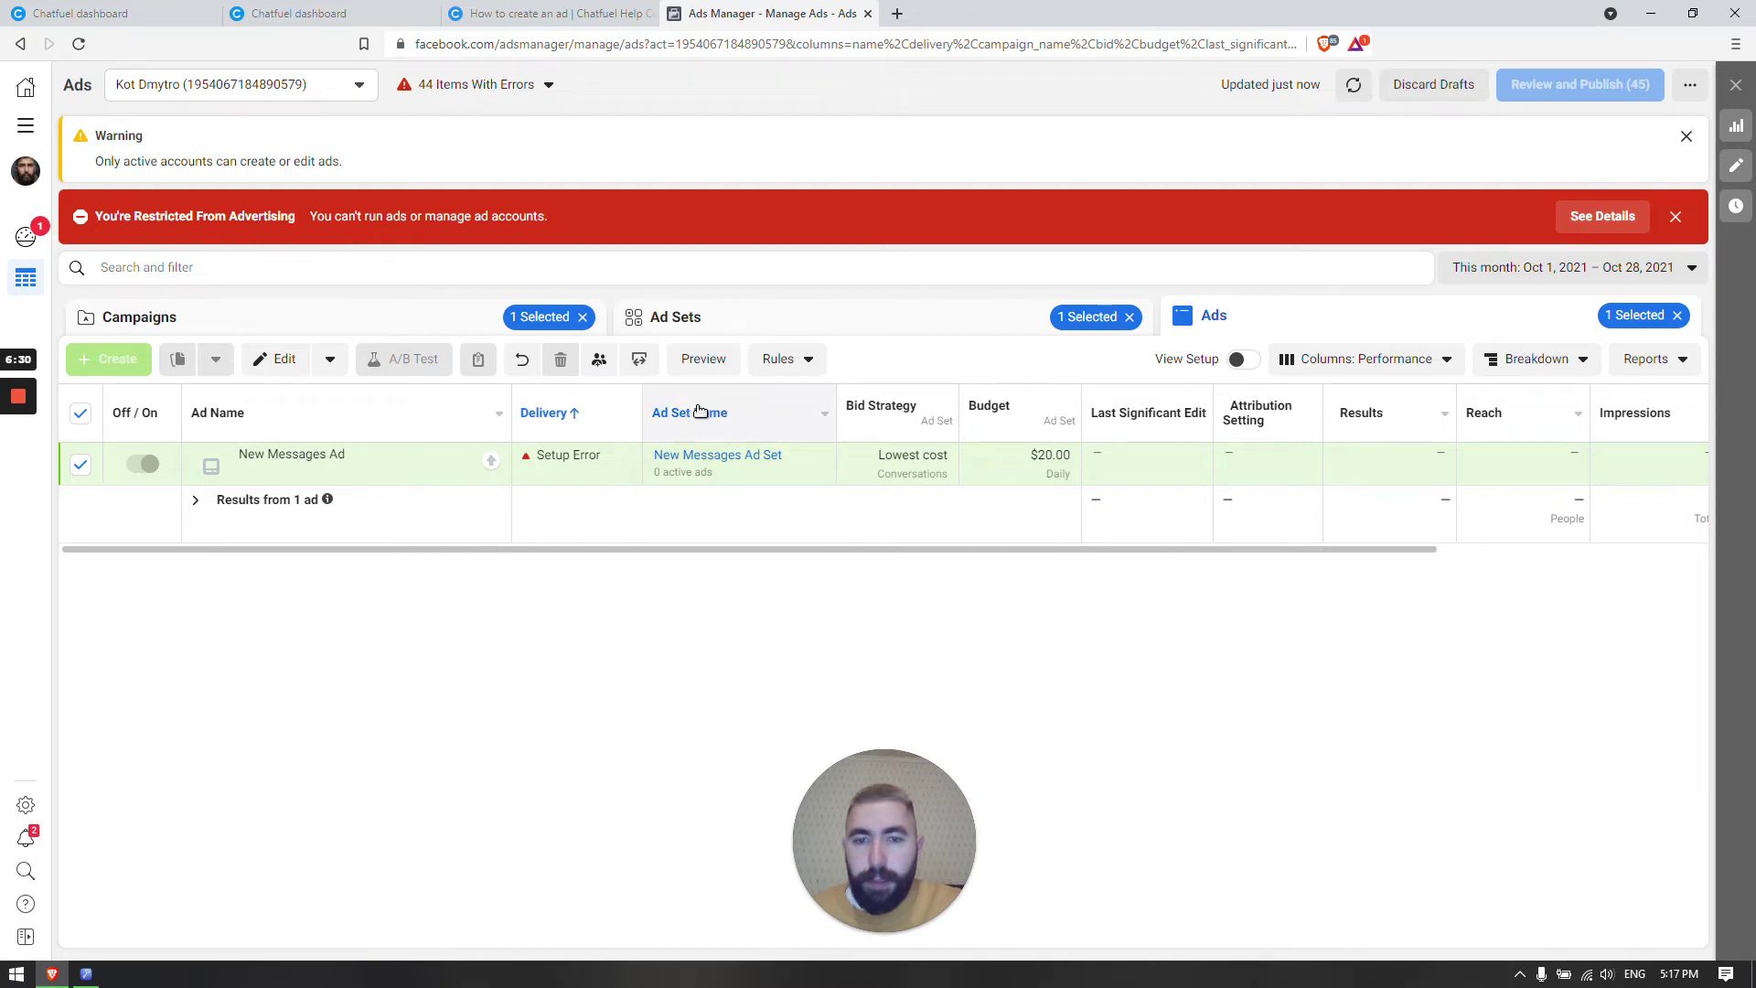
Preview New Messages Ad, turn on link sharing for its preview, and close the preview.
{"action": "left_click", "coordinate": [696, 358]}
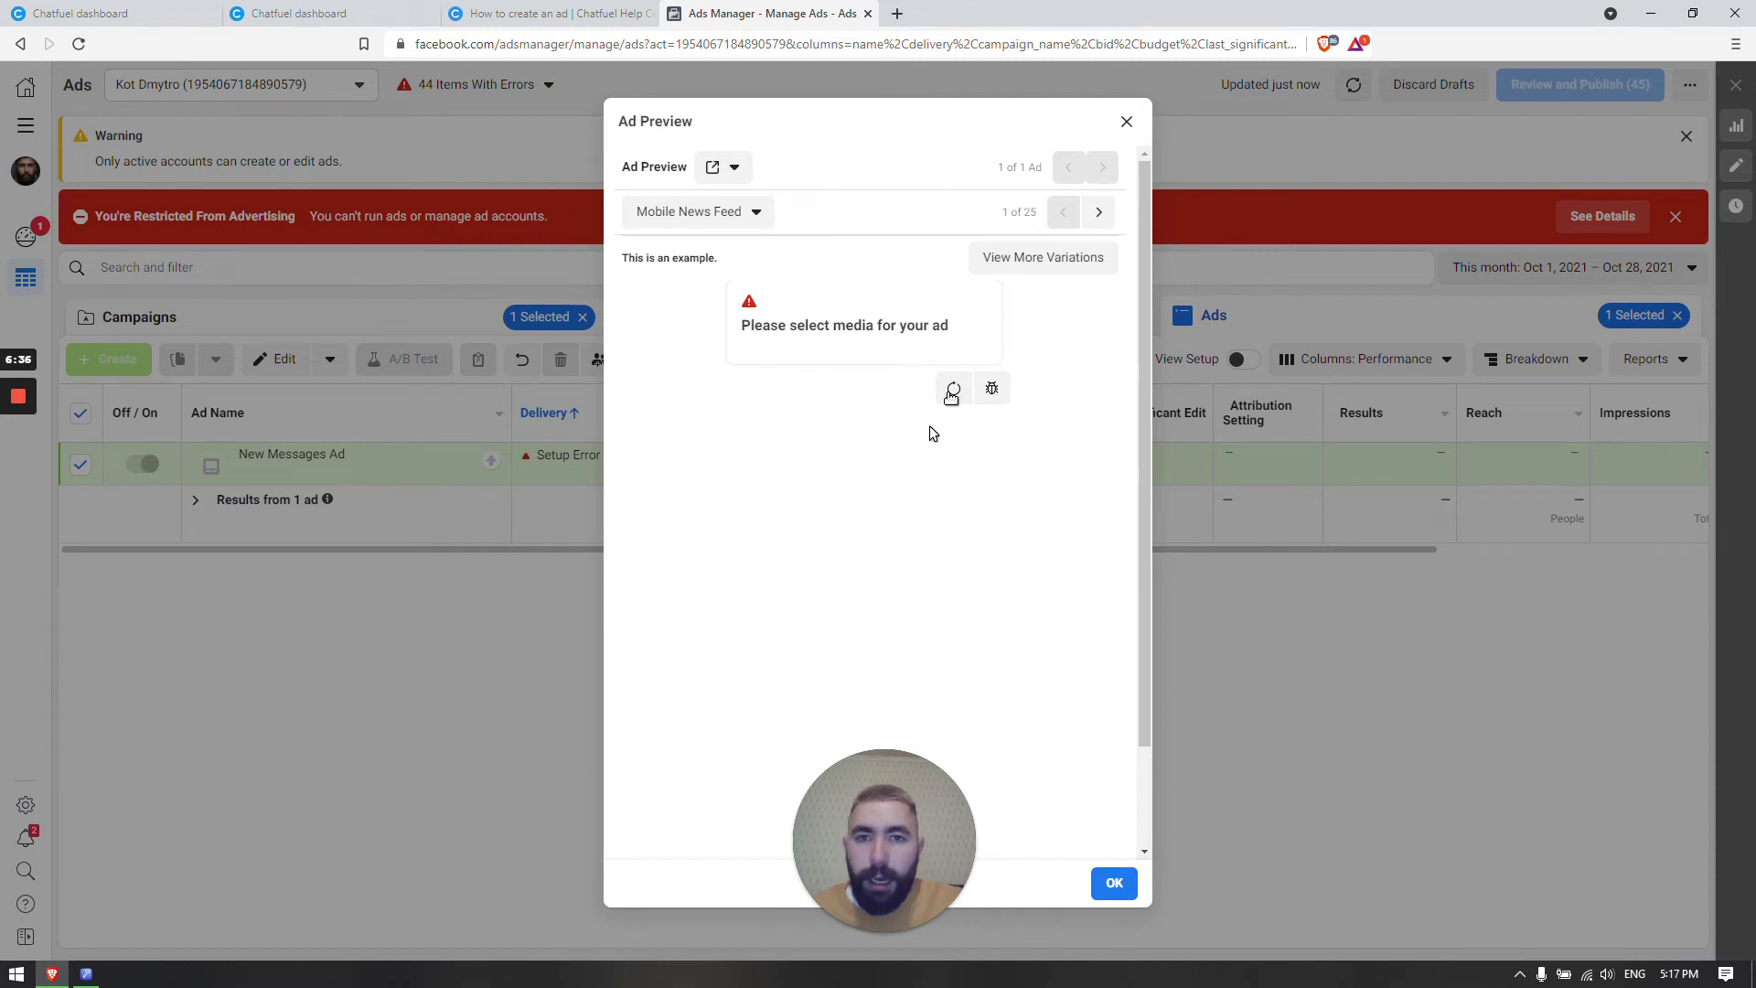
{"action": "left_click", "coordinate": [723, 165]}
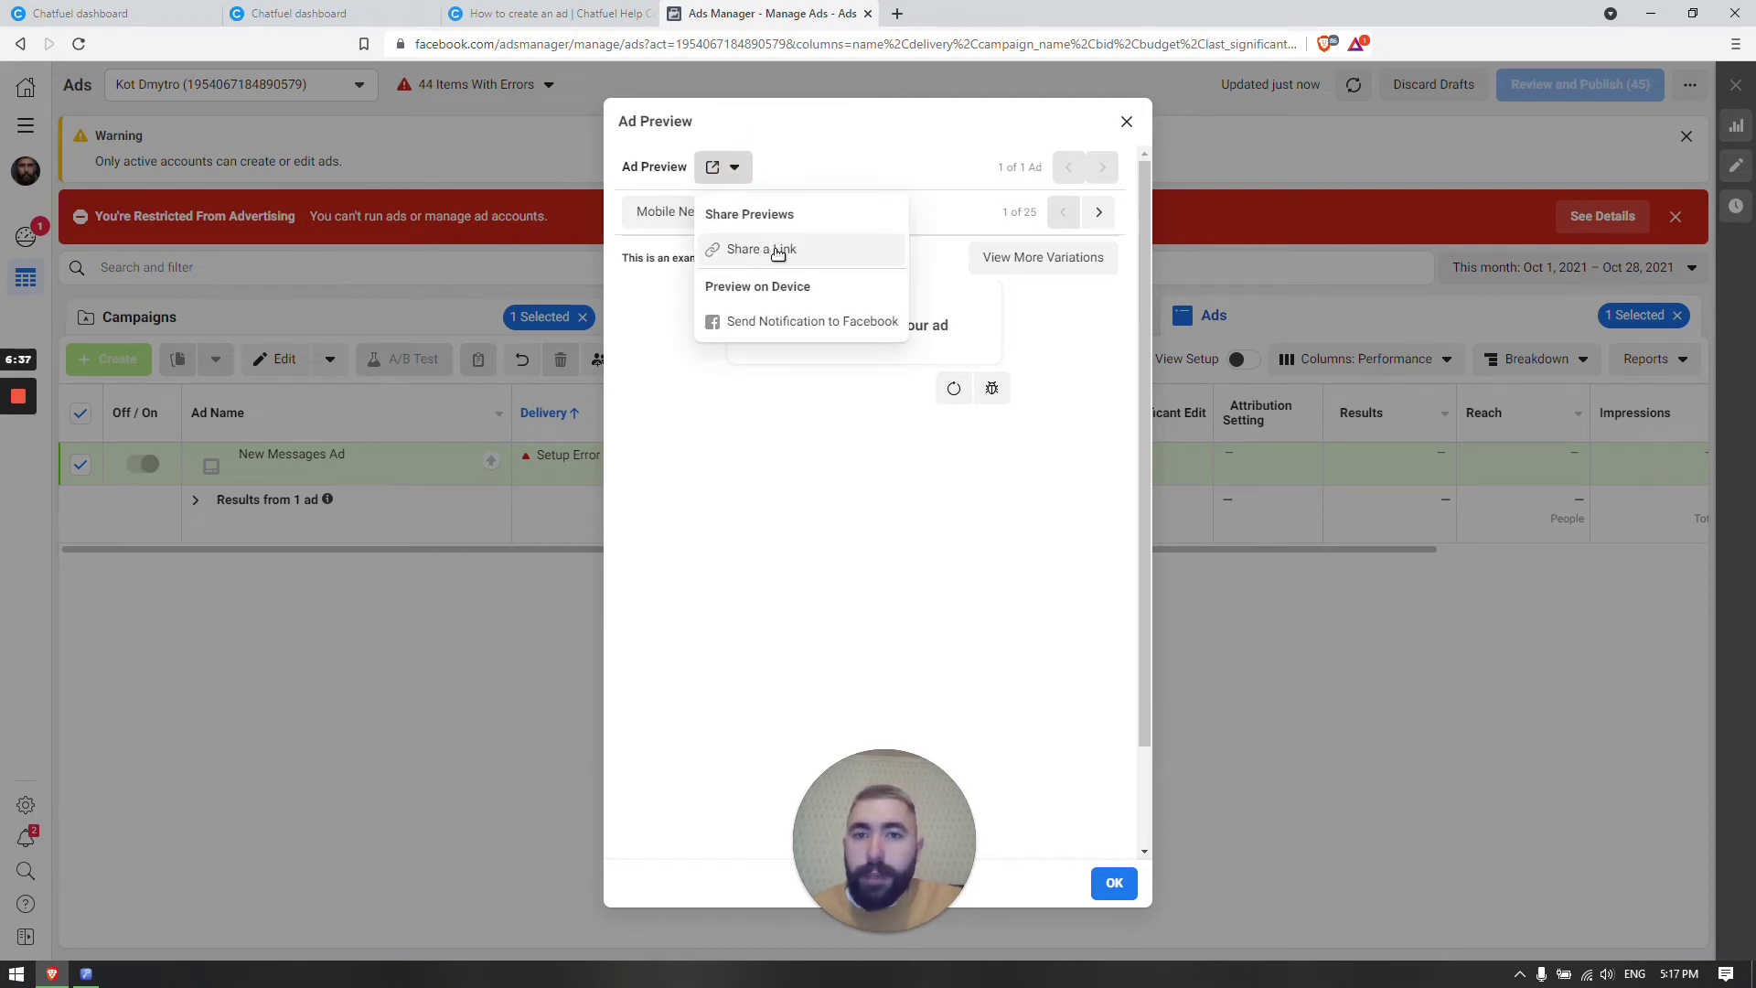
{"action": "left_click", "coordinate": [775, 248]}
{"action": "left_click", "coordinate": [636, 405]}
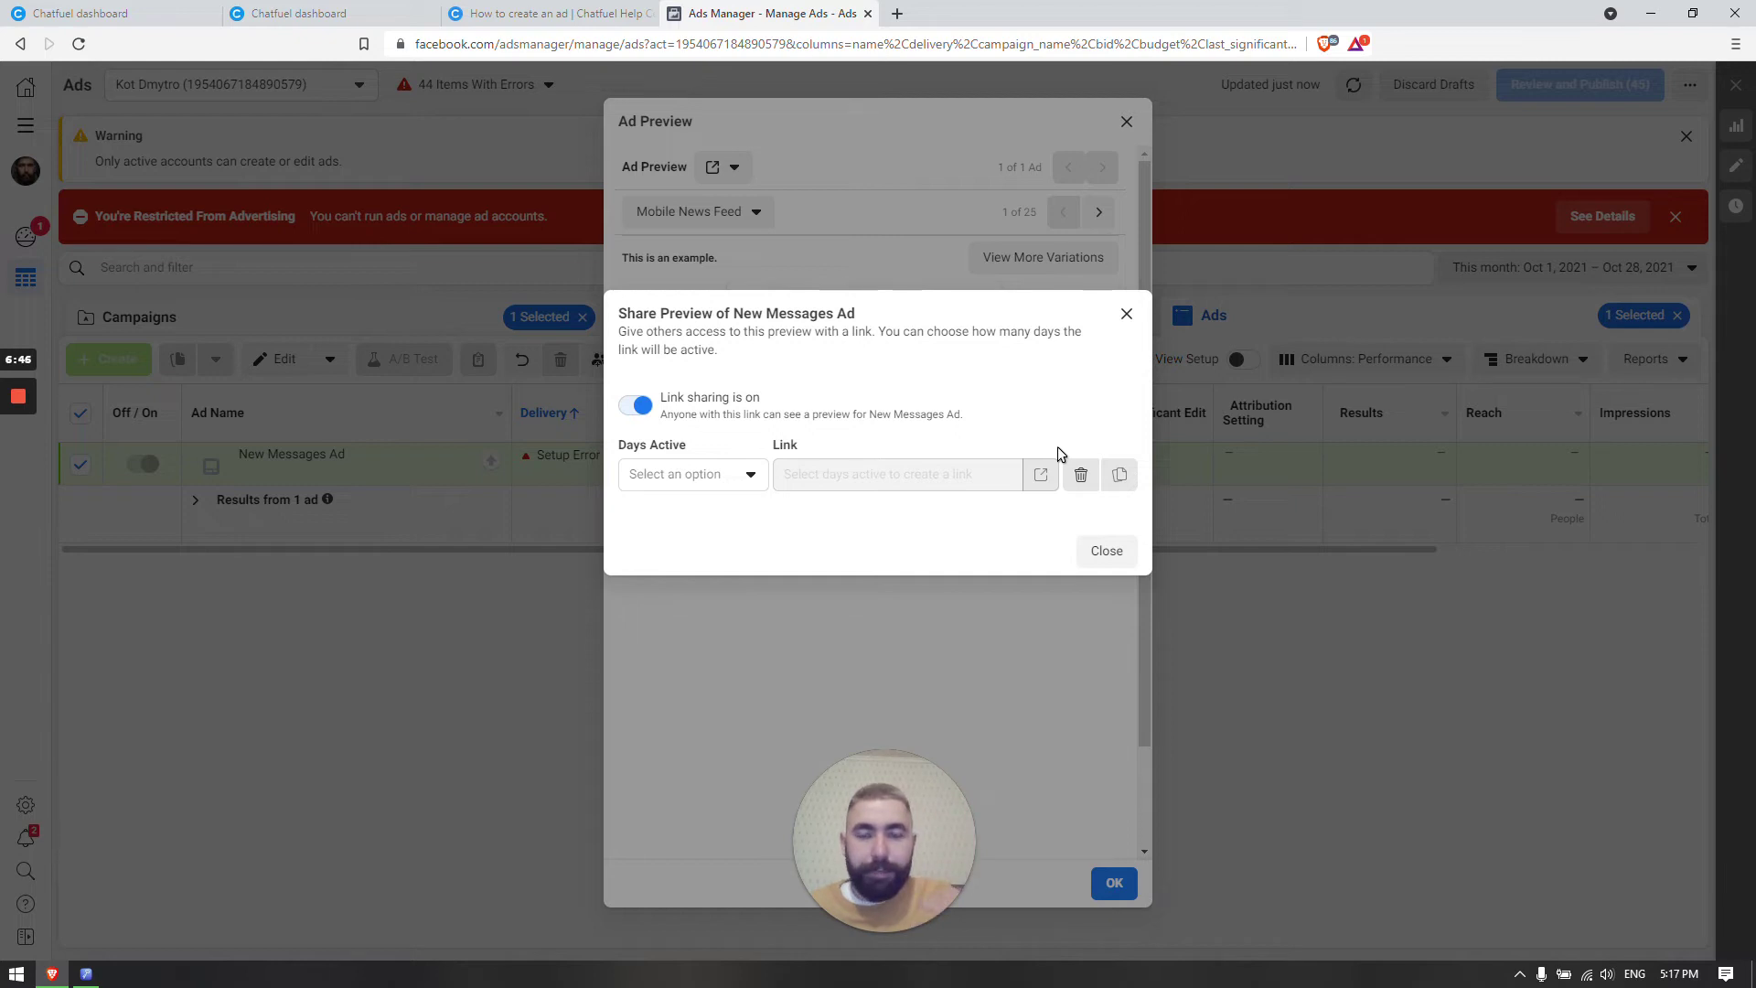
{"action": "left_click", "coordinate": [1126, 313]}
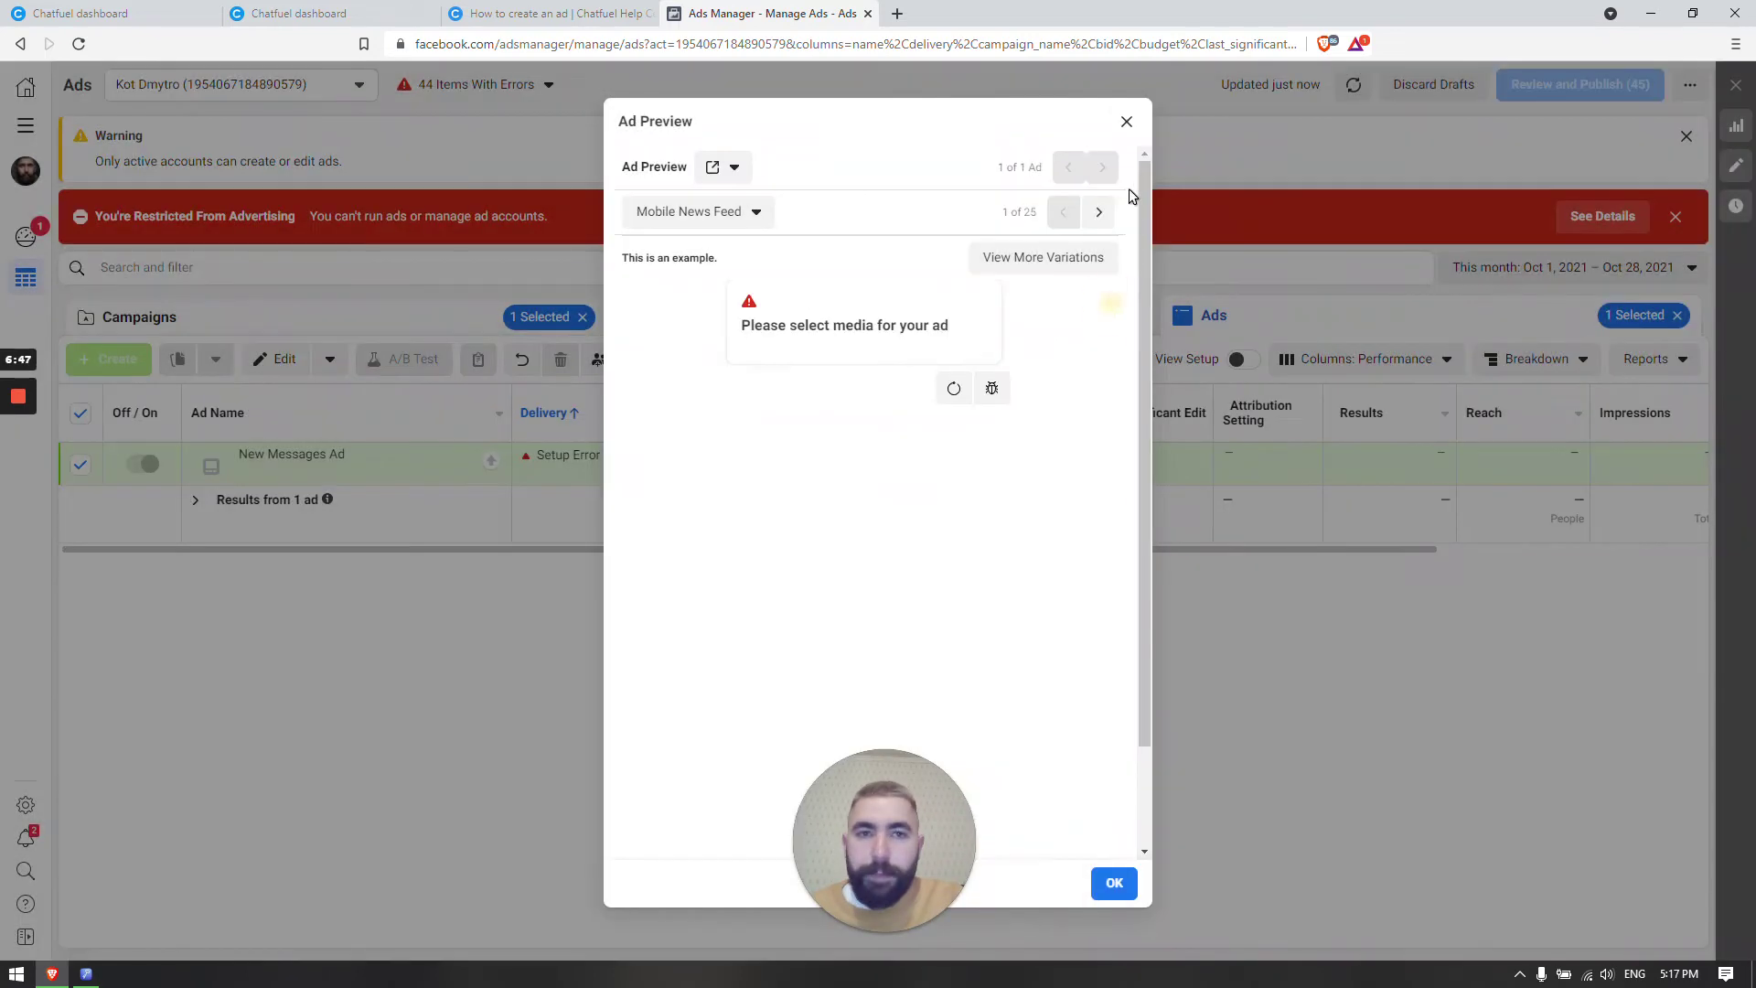
{"action": "left_click", "coordinate": [1127, 121]}
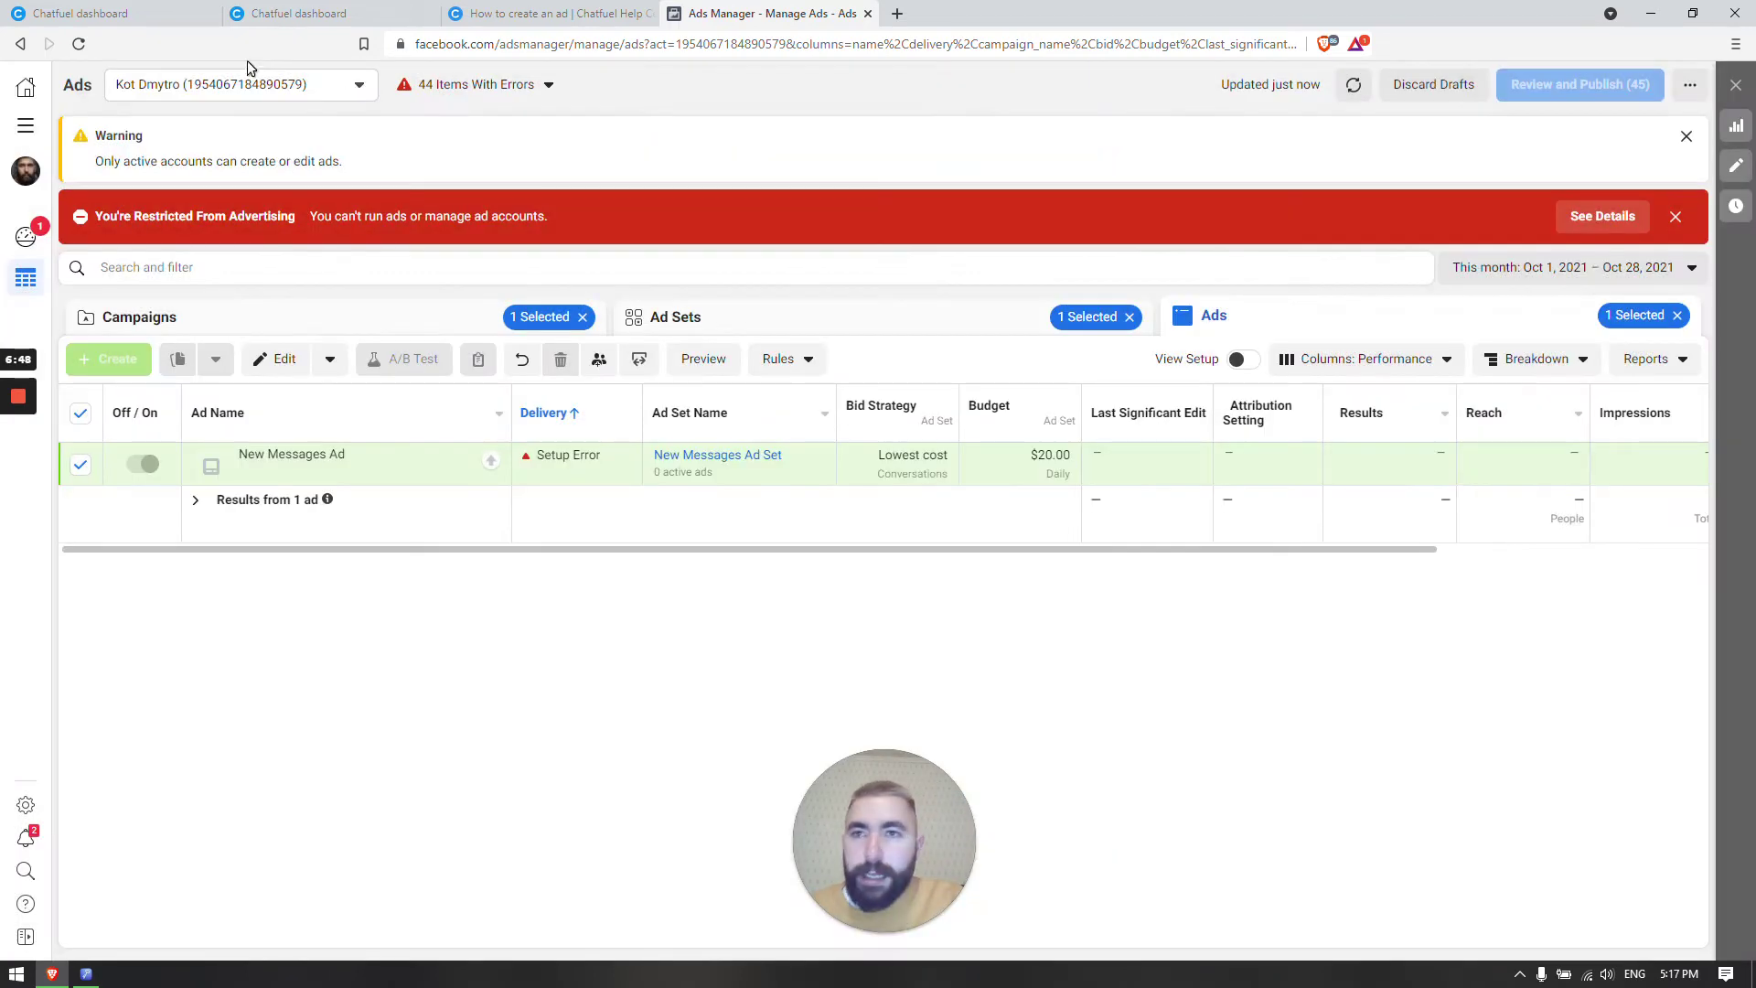
Switch to Chatfuel and create a new Messenger flow without choosing a suggested entry point.
{"action": "left_click", "coordinate": [156, 21]}
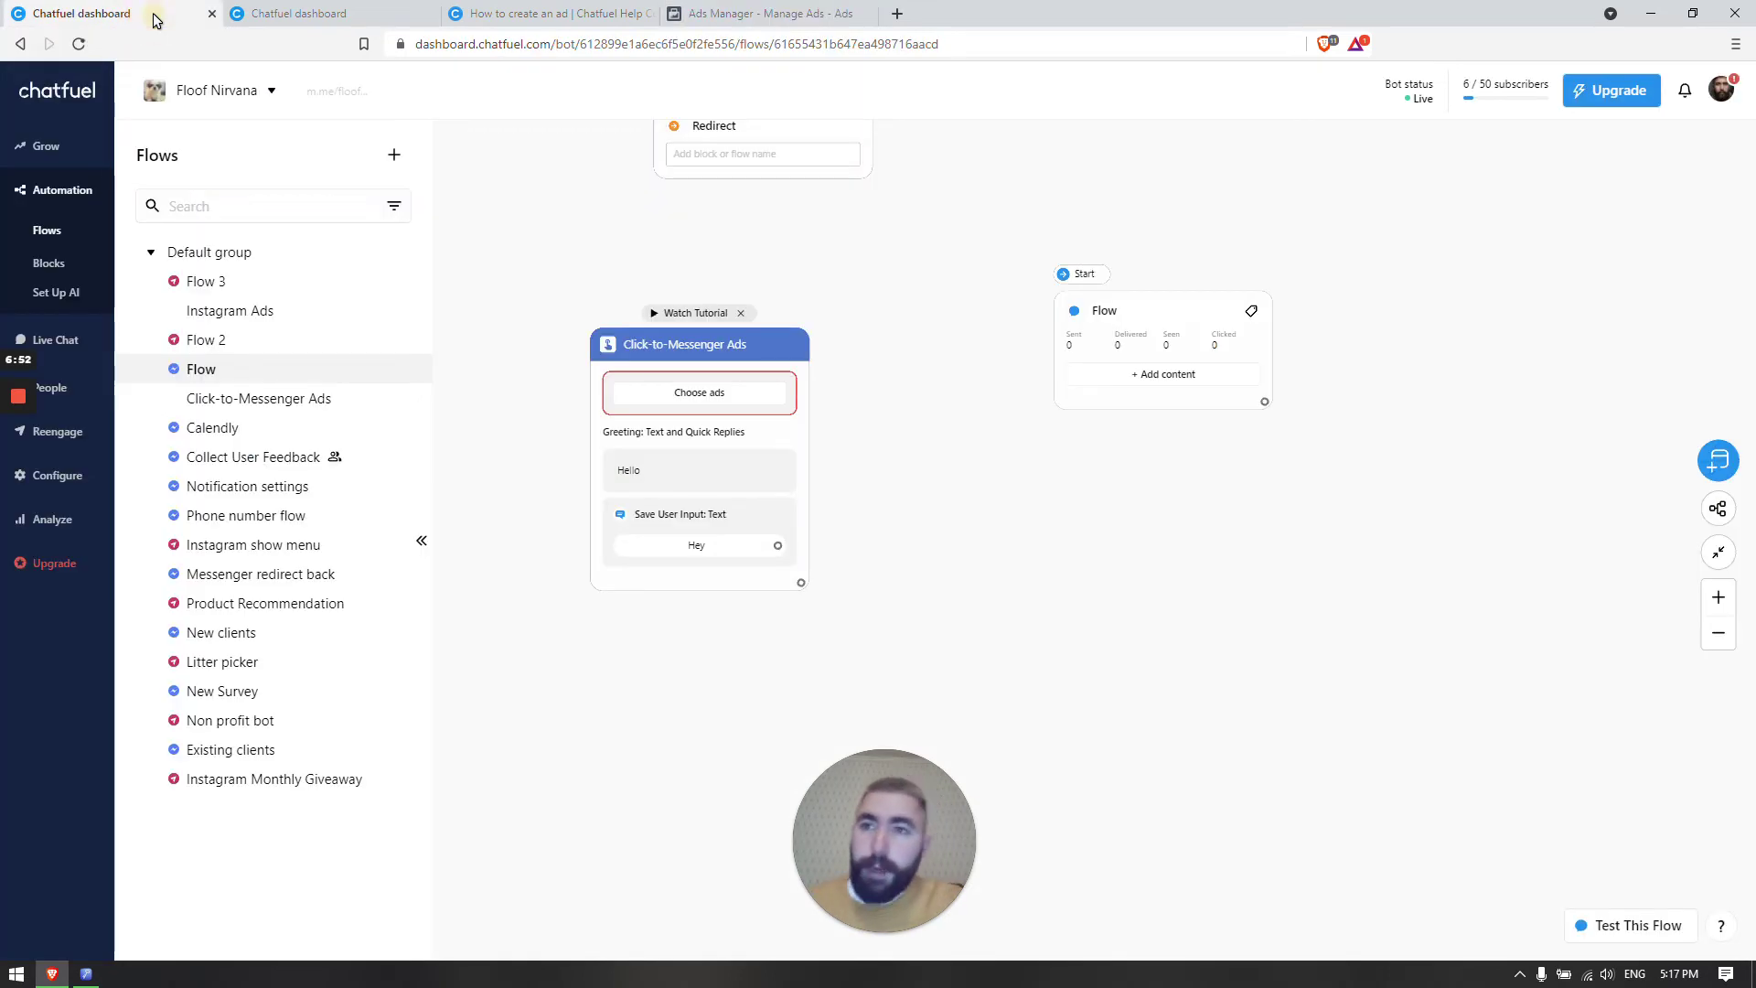
{"action": "left_click", "coordinate": [393, 155]}
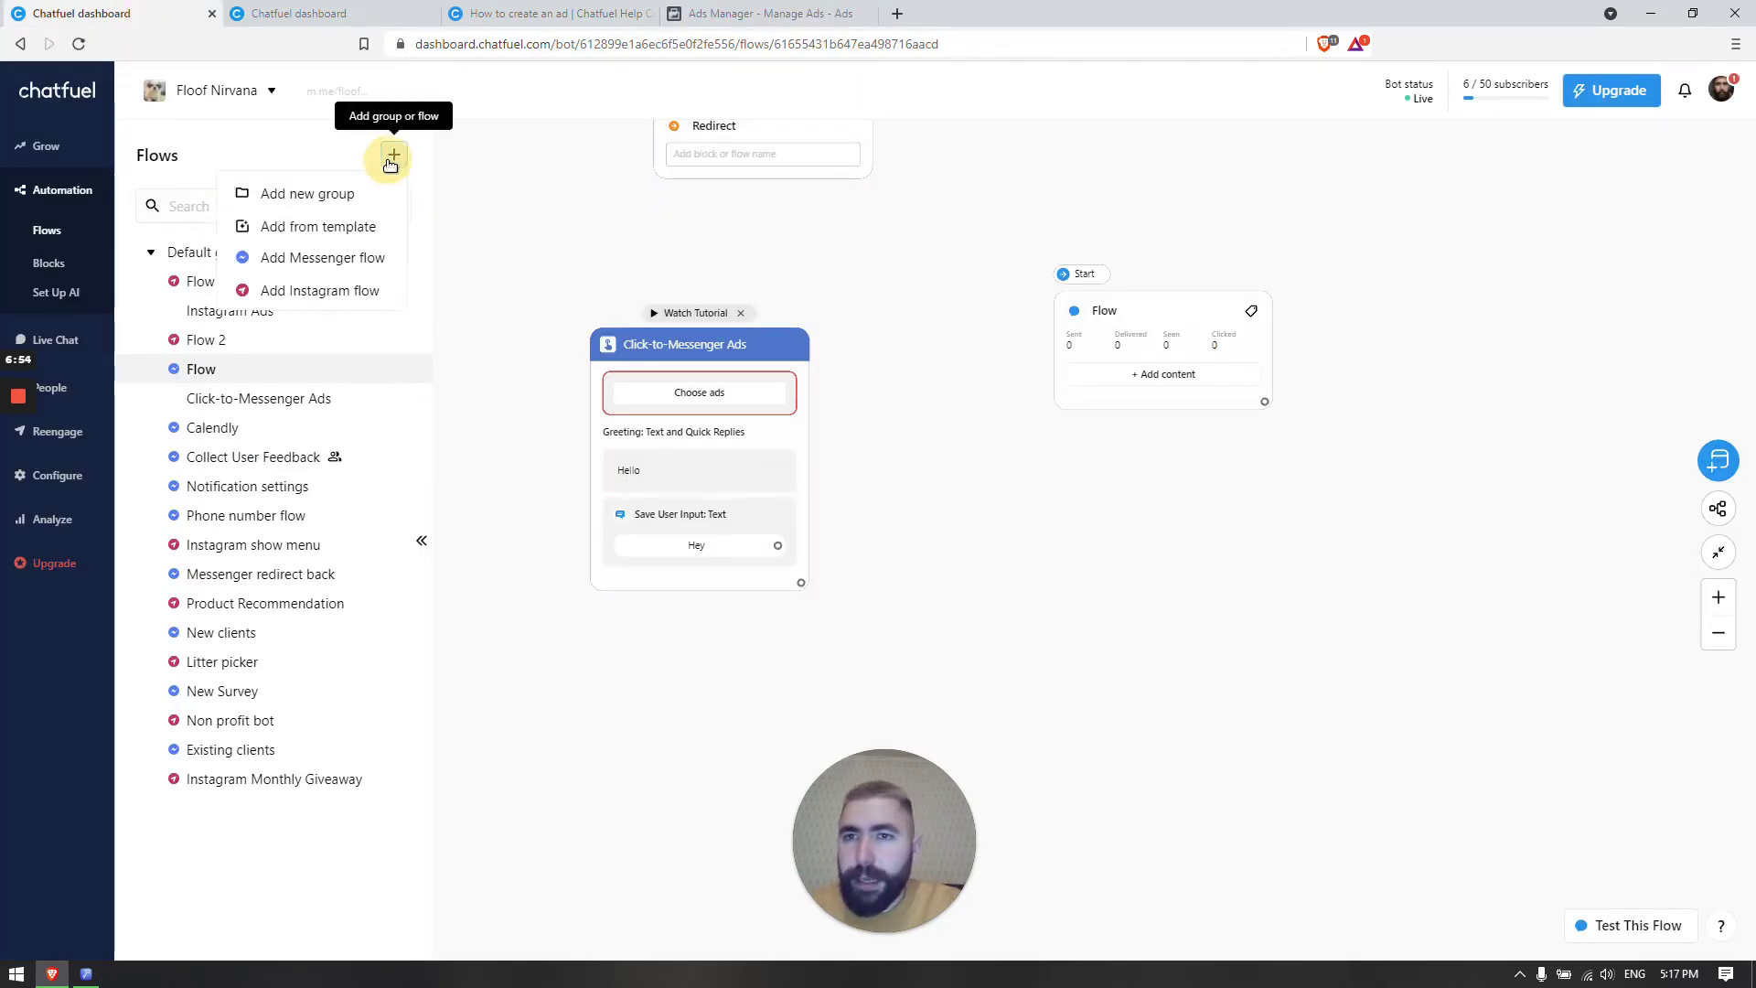
{"action": "left_click", "coordinate": [304, 263]}
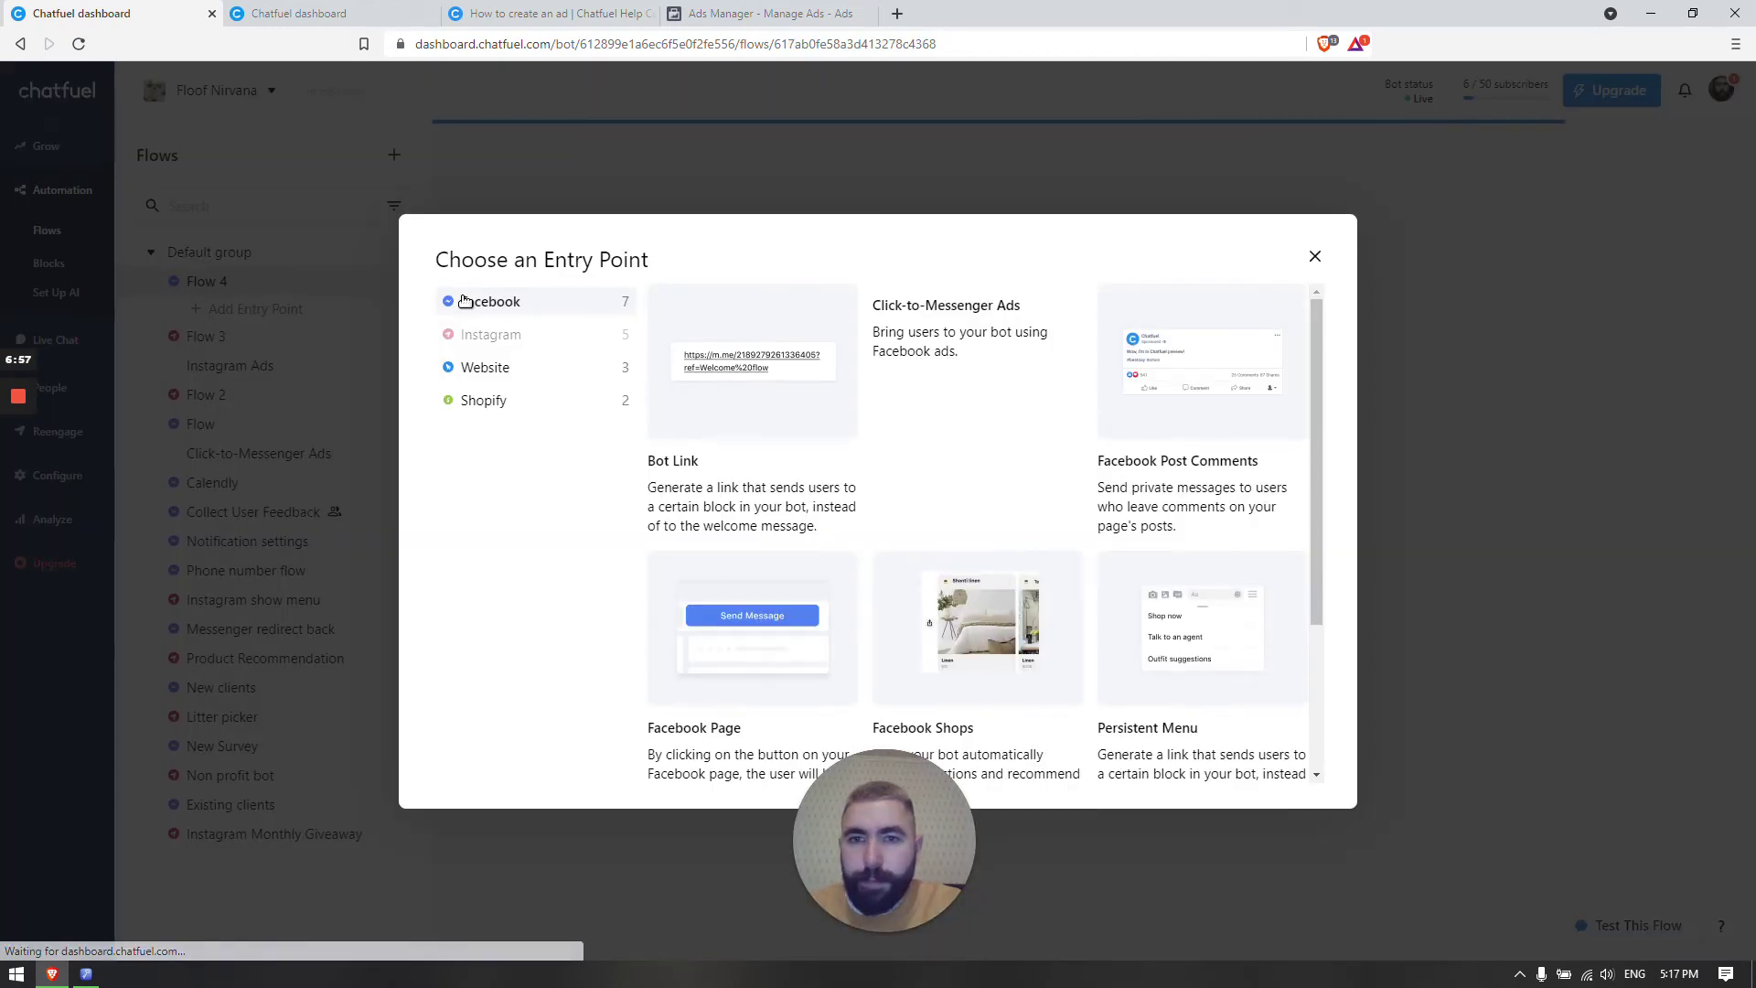
{"action": "left_click", "coordinate": [1315, 263]}
{"action": "left_click_drag", "start_coordinate": [882, 423], "coordinate": [910, 363]}
{"action": "scroll", "coordinate": [910, 363], "scroll_direction": "down", "scroll_amount": 1}
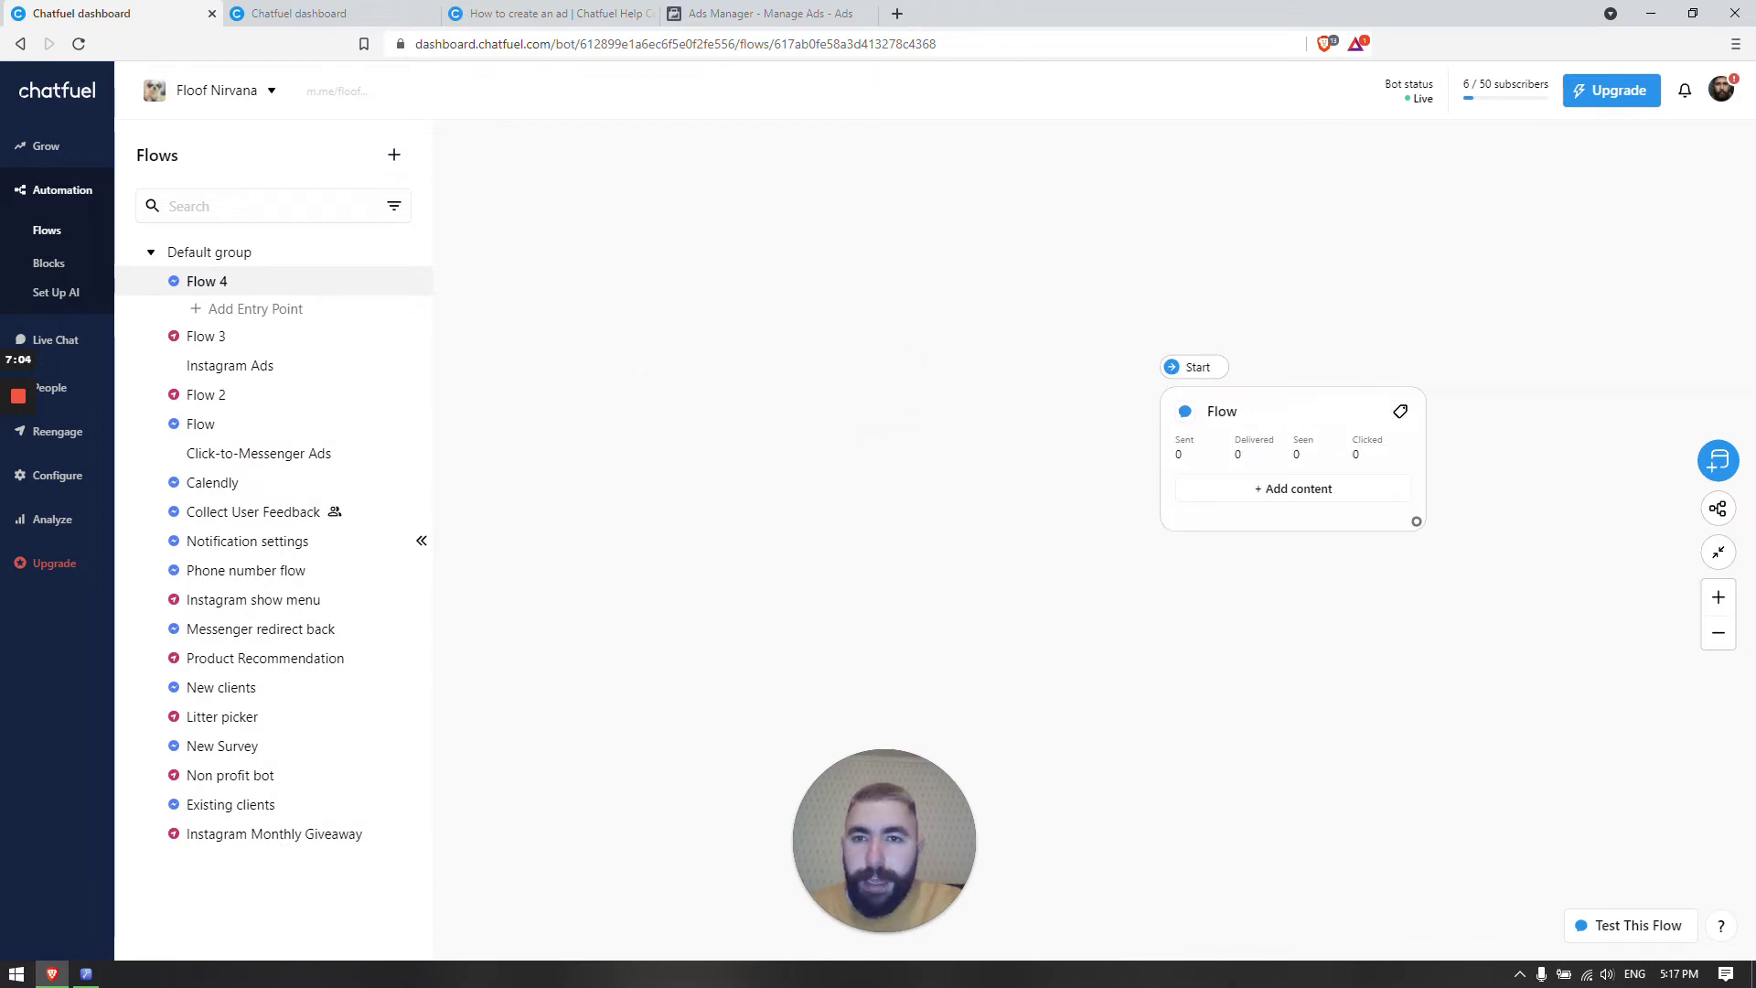
Add a Click-to-Messenger Ads entry point beside the new flow's starting block and open its greeting text for editing.
{"action": "right_click", "coordinate": [636, 358]}
{"action": "mouse_move", "coordinate": [729, 438]}
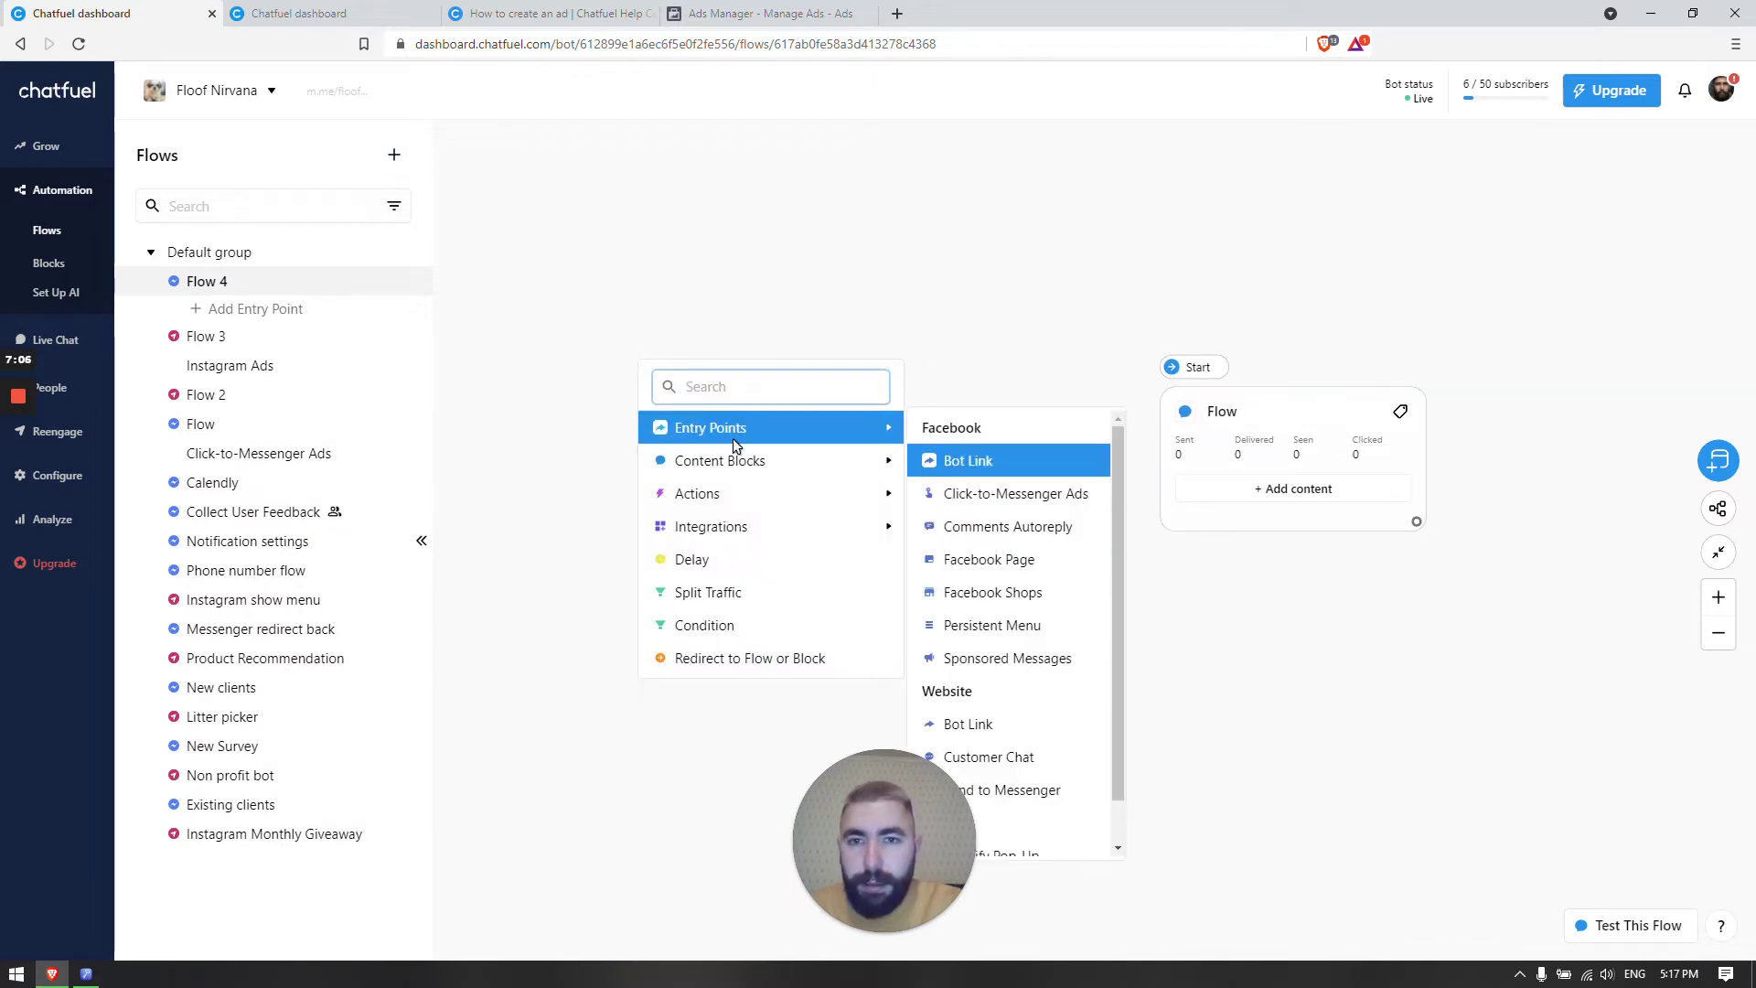
{"action": "left_click", "coordinate": [1021, 495]}
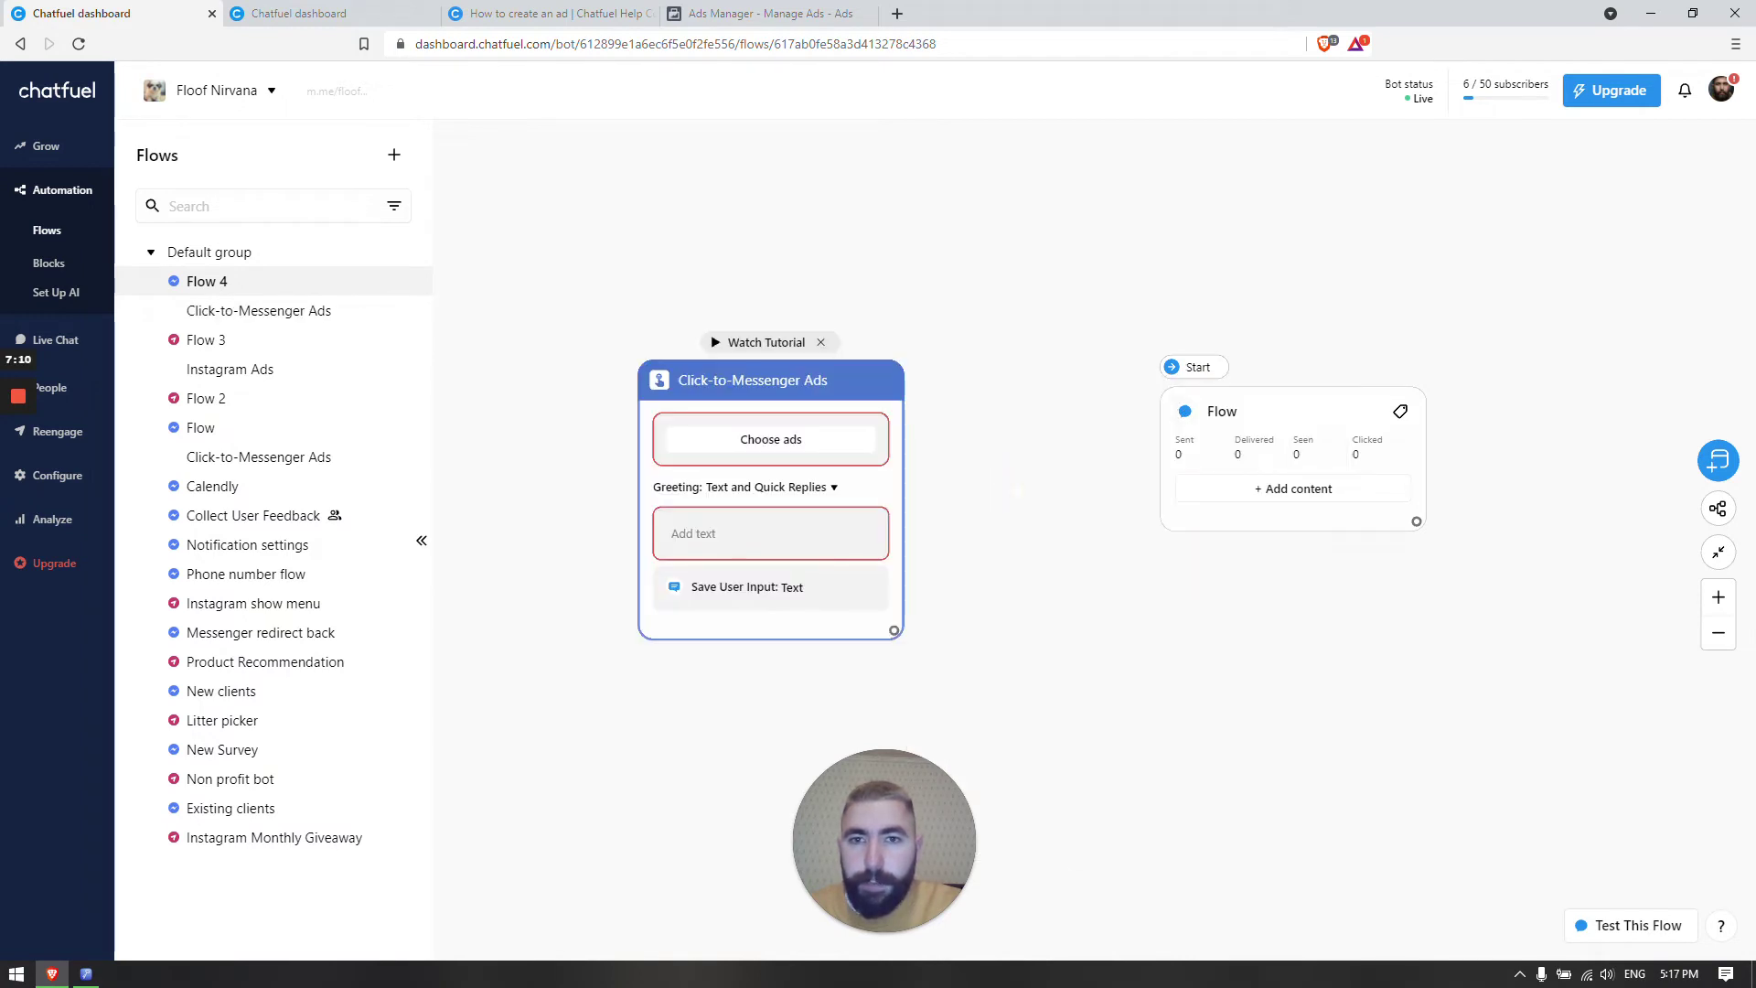
{"action": "left_click_drag", "start_coordinate": [826, 381], "coordinate": [771, 383]}
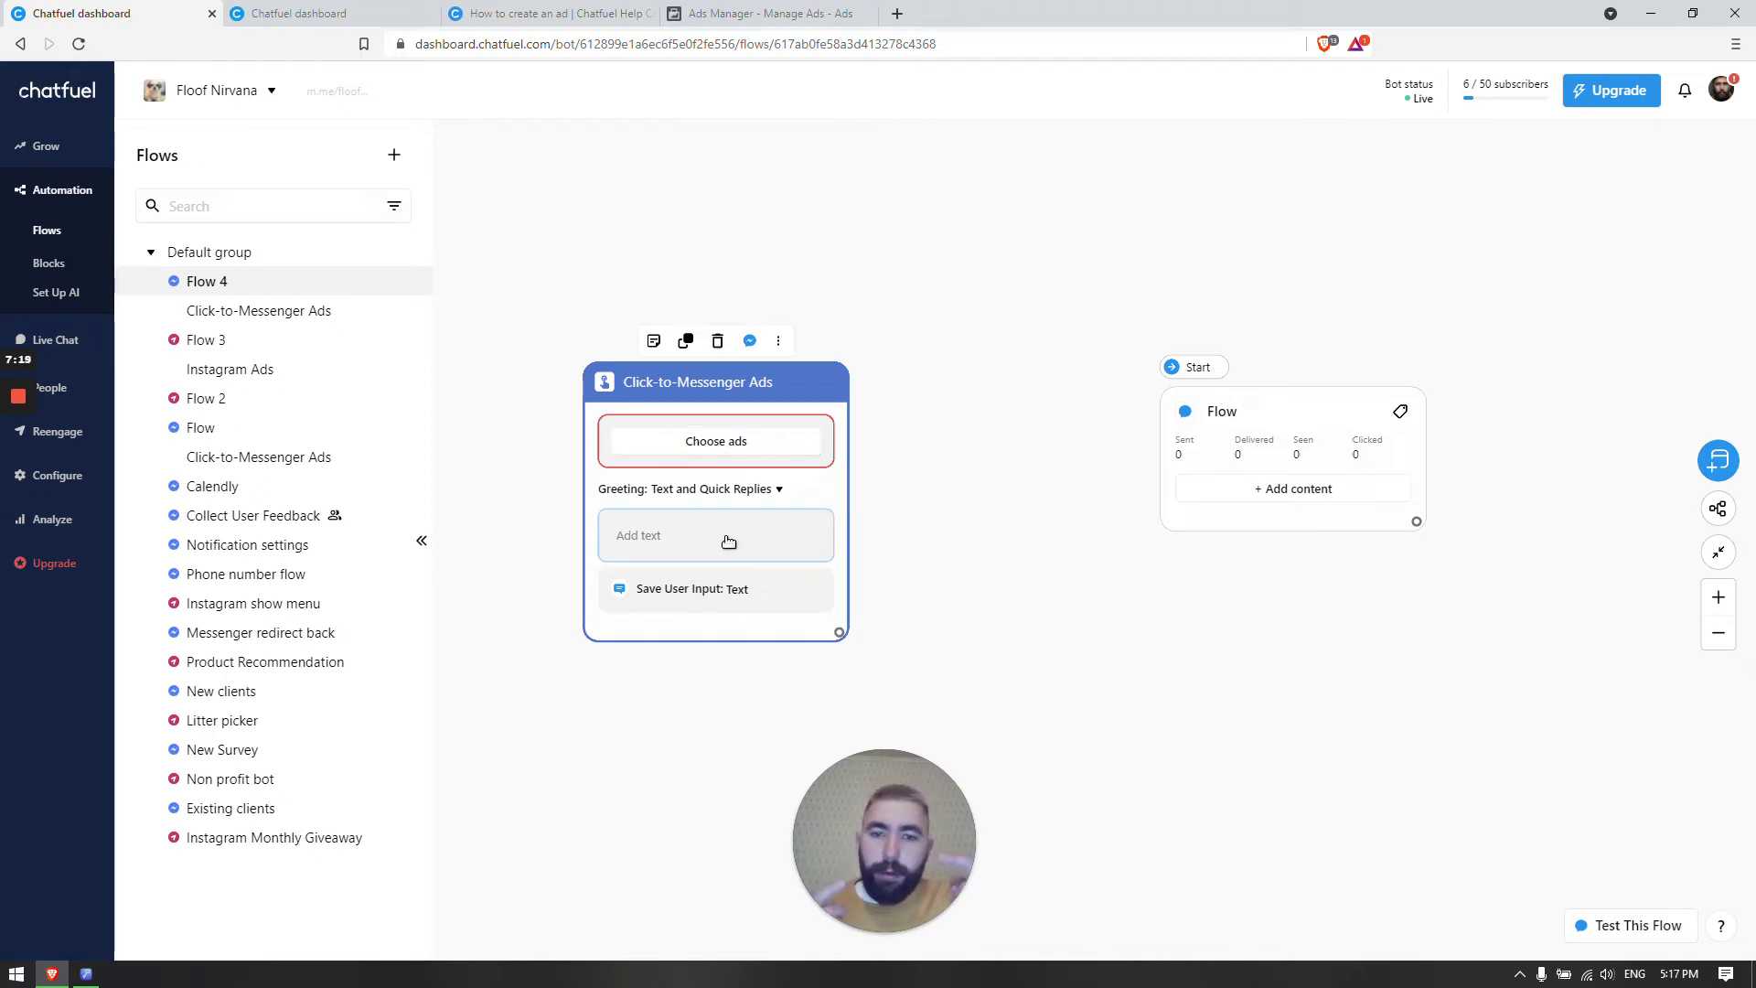
{"action": "left_click", "coordinate": [671, 537]}
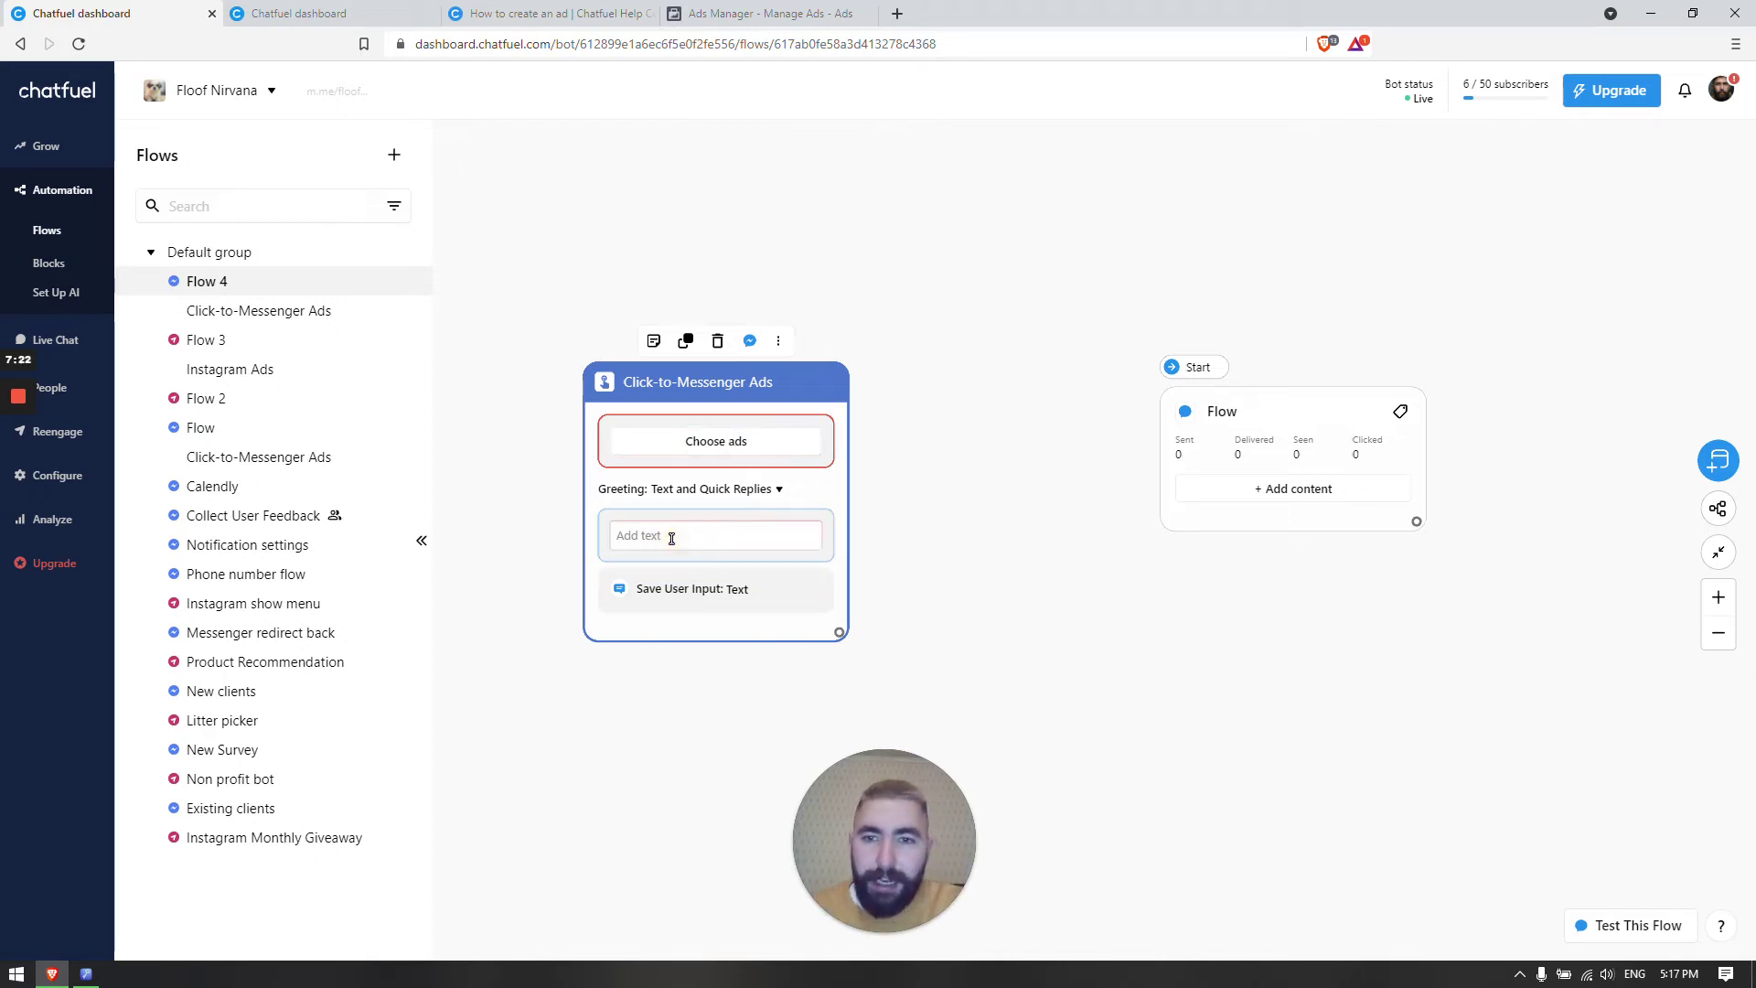
{"action": "left_click", "coordinate": [683, 535]}
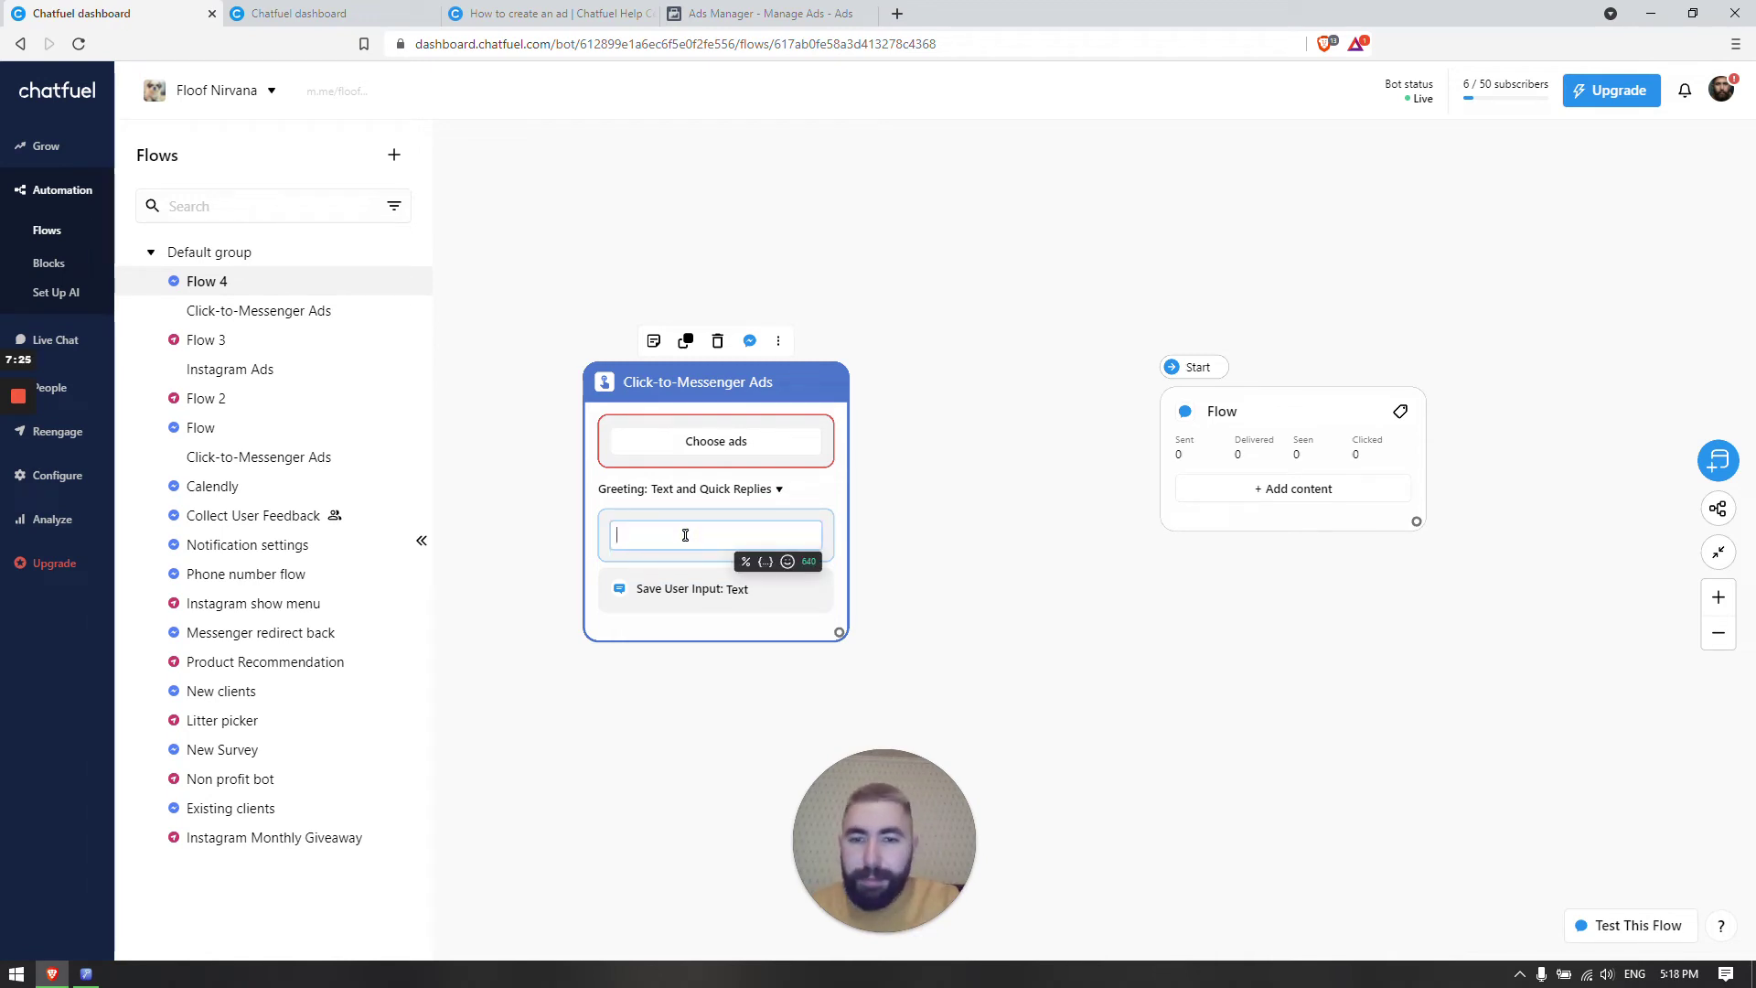
Open the Welcome Message 10-28-21 template of New Messages Ad in Ads Manager for editing and return to Chatfuel.
{"action": "left_click", "coordinate": [759, 13]}
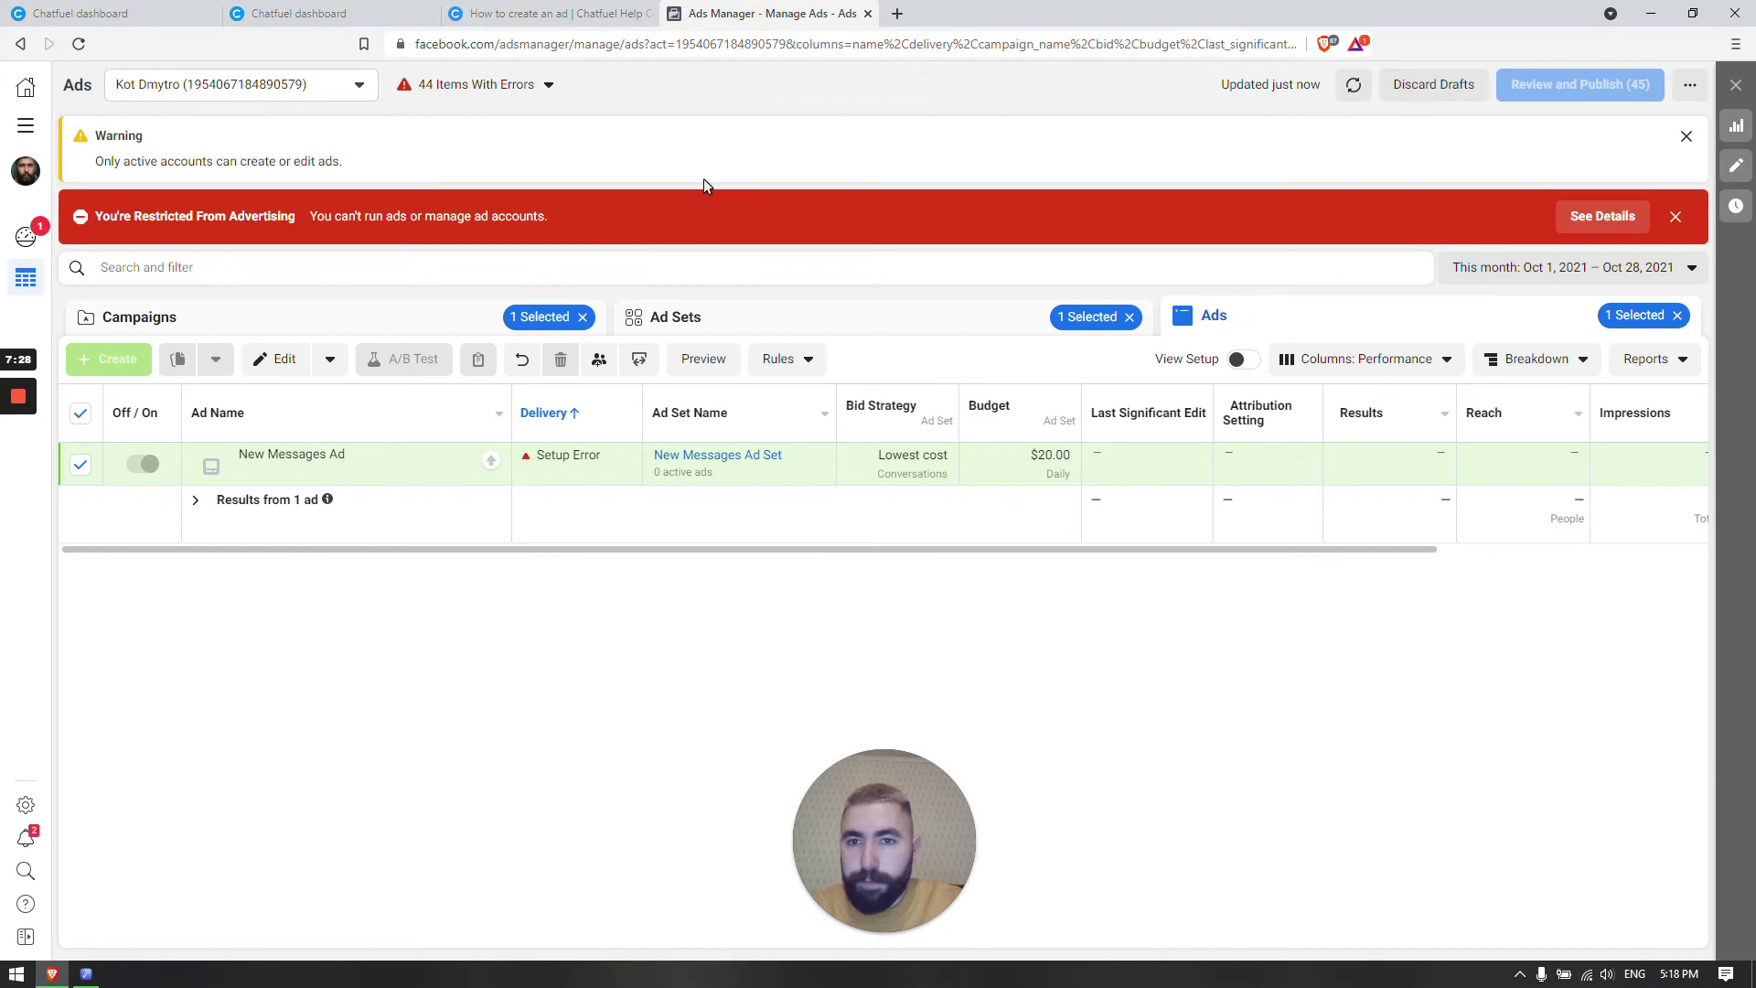
{"action": "left_click", "coordinate": [342, 470]}
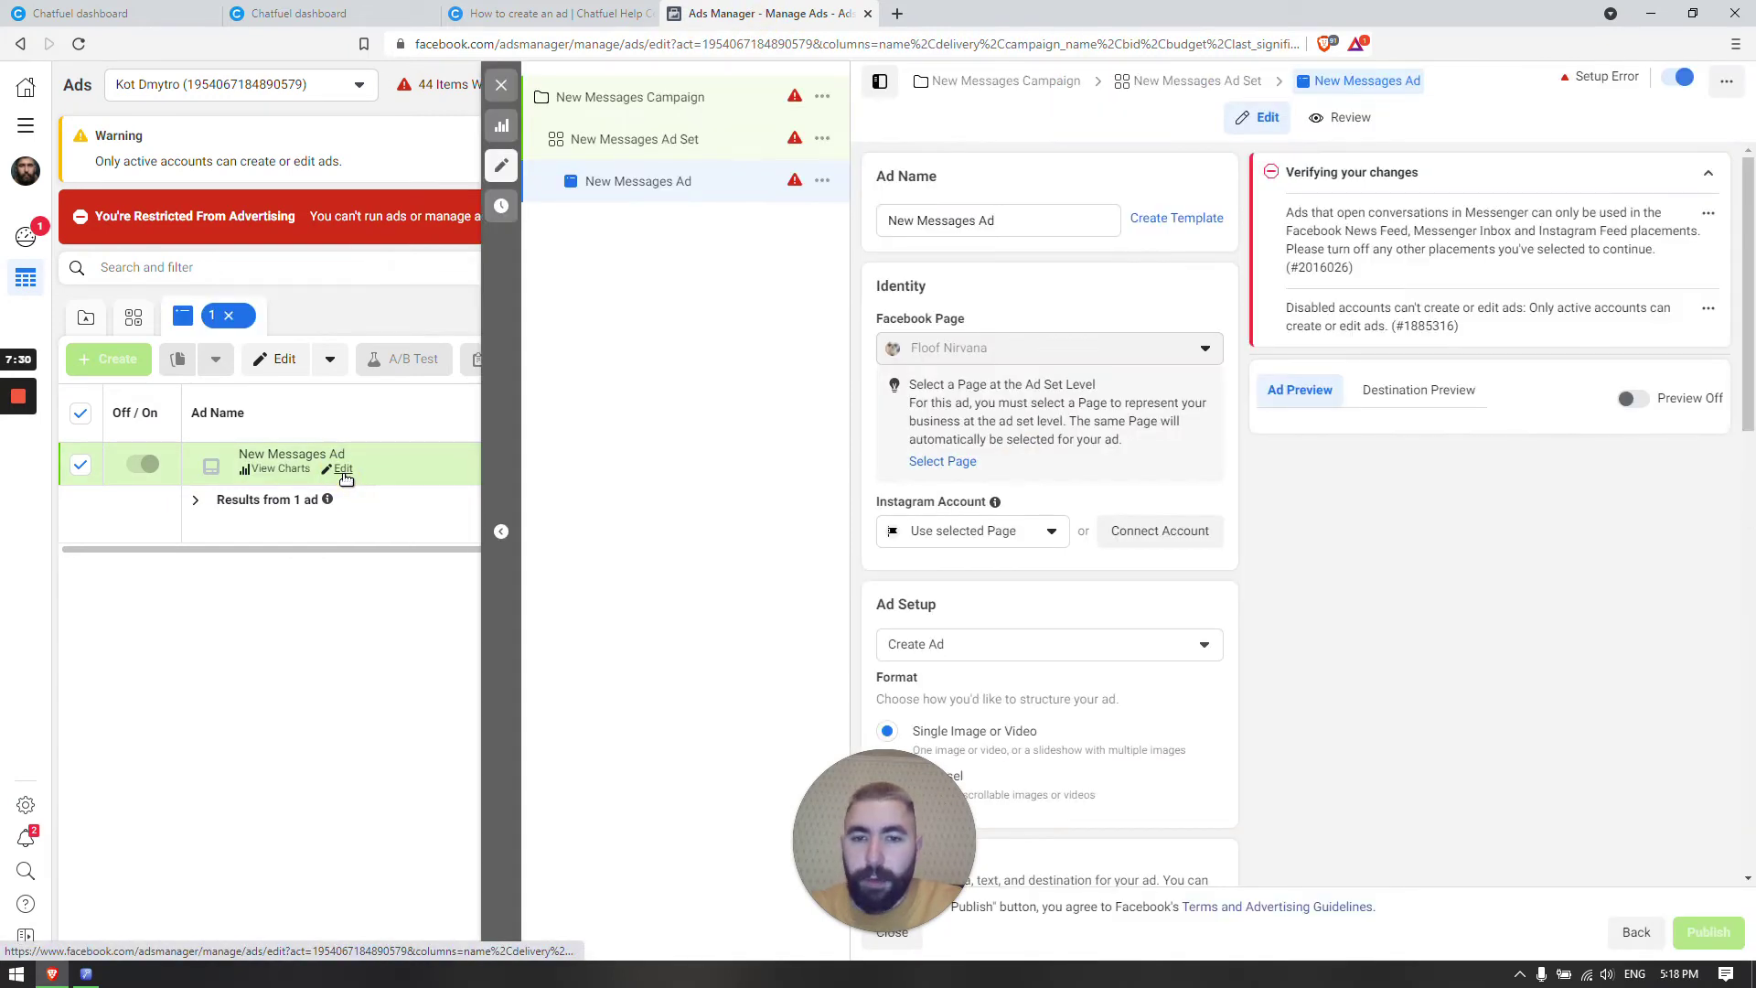
{"action": "scroll", "coordinate": [1070, 553], "scroll_direction": "down", "scroll_amount": 6}
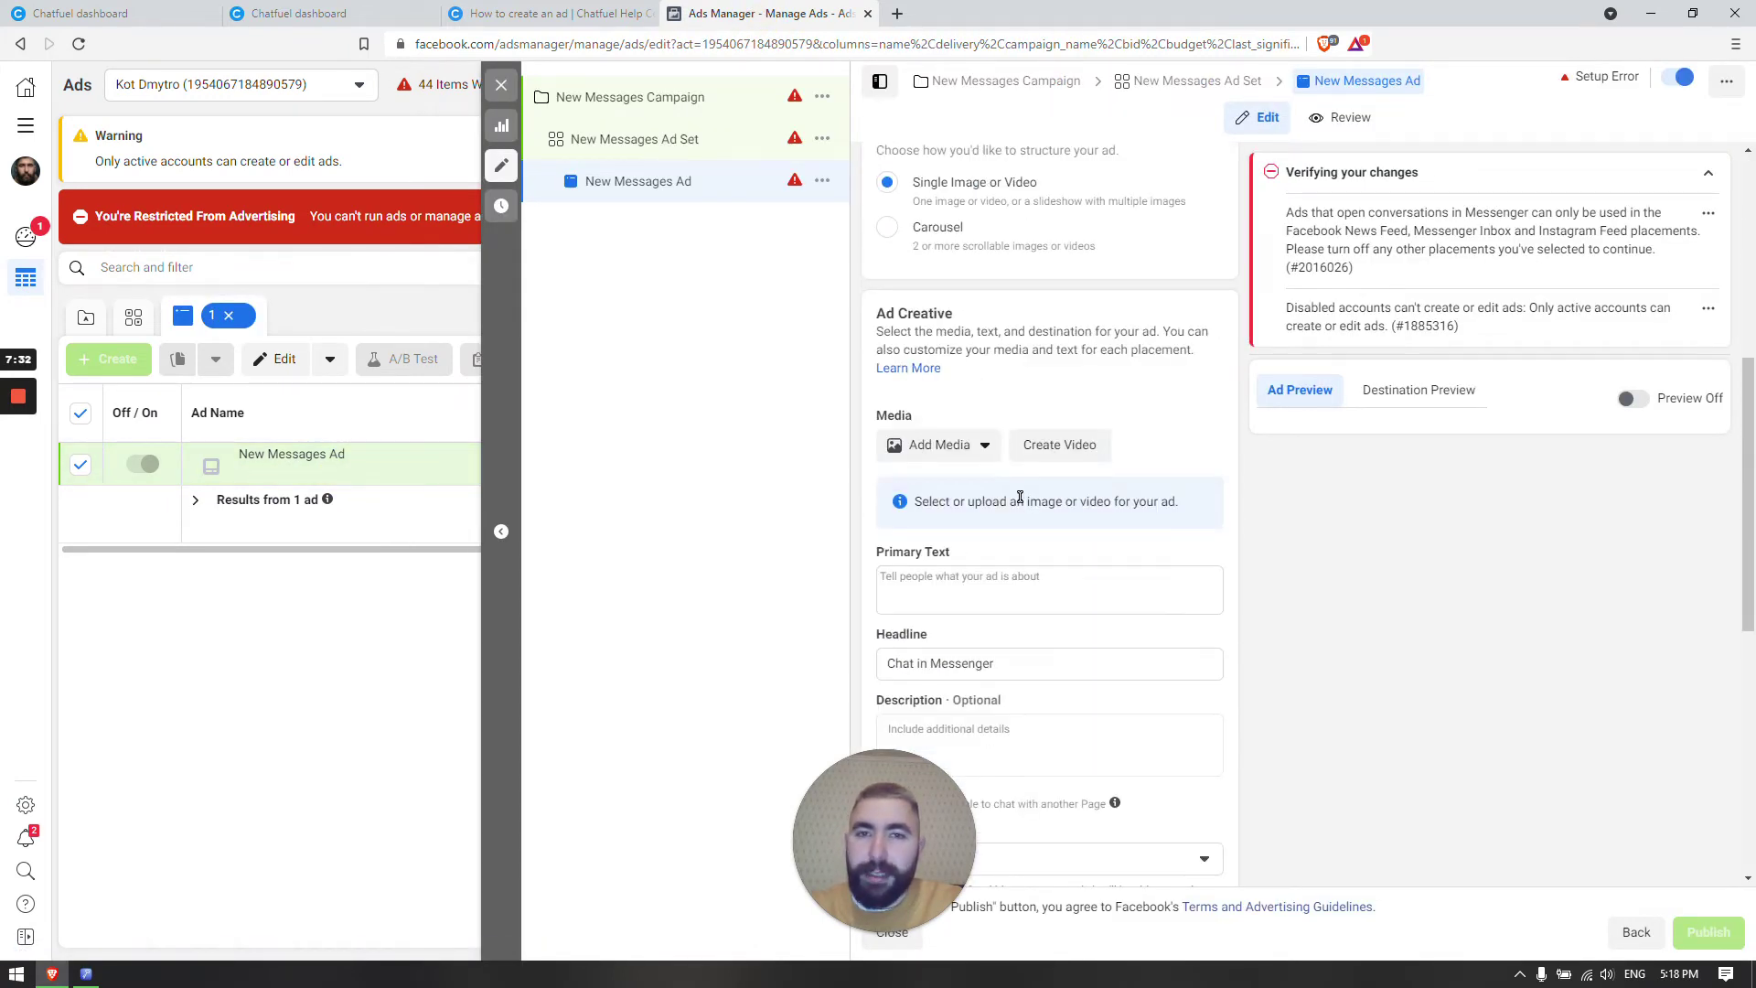
{"action": "scroll", "coordinate": [1006, 463], "scroll_direction": "down", "scroll_amount": 7}
{"action": "left_click", "coordinate": [918, 517]}
{"action": "left_click", "coordinate": [110, 14]}
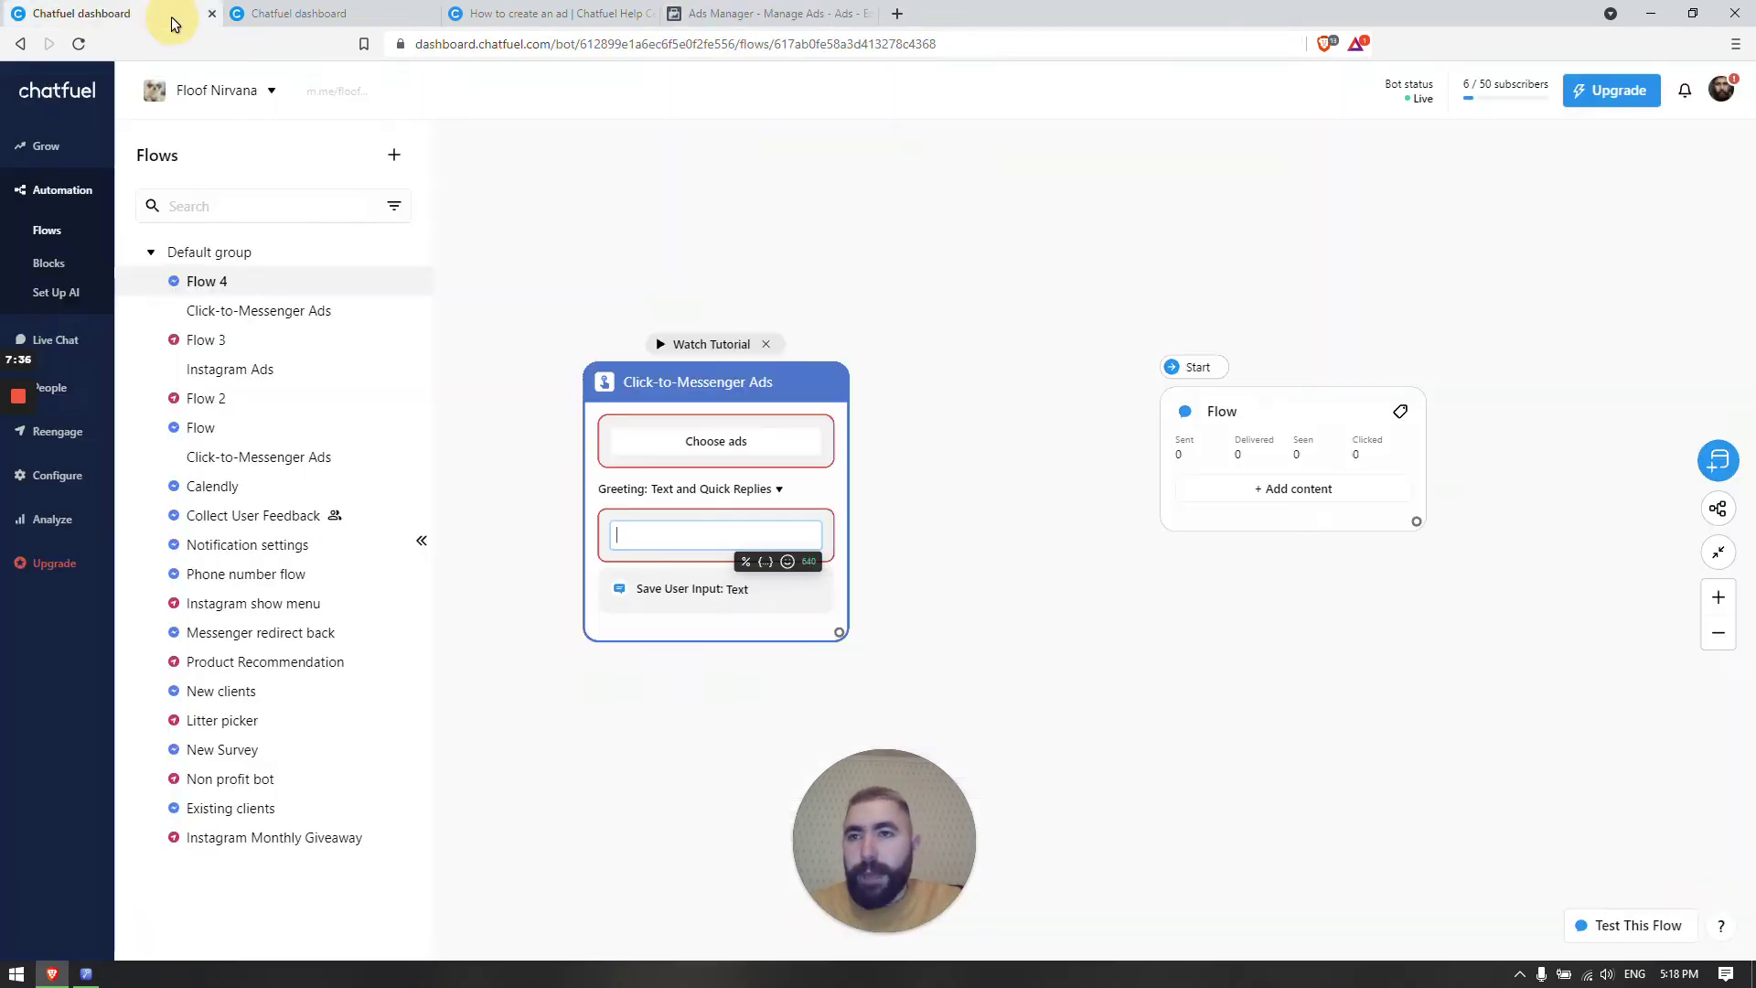
Enter "Hello" as the greeting of Flow 4's Click-to-Messenger Ads entry point and add the quick reply "Hey".
{"action": "left_click", "coordinate": [653, 536]}
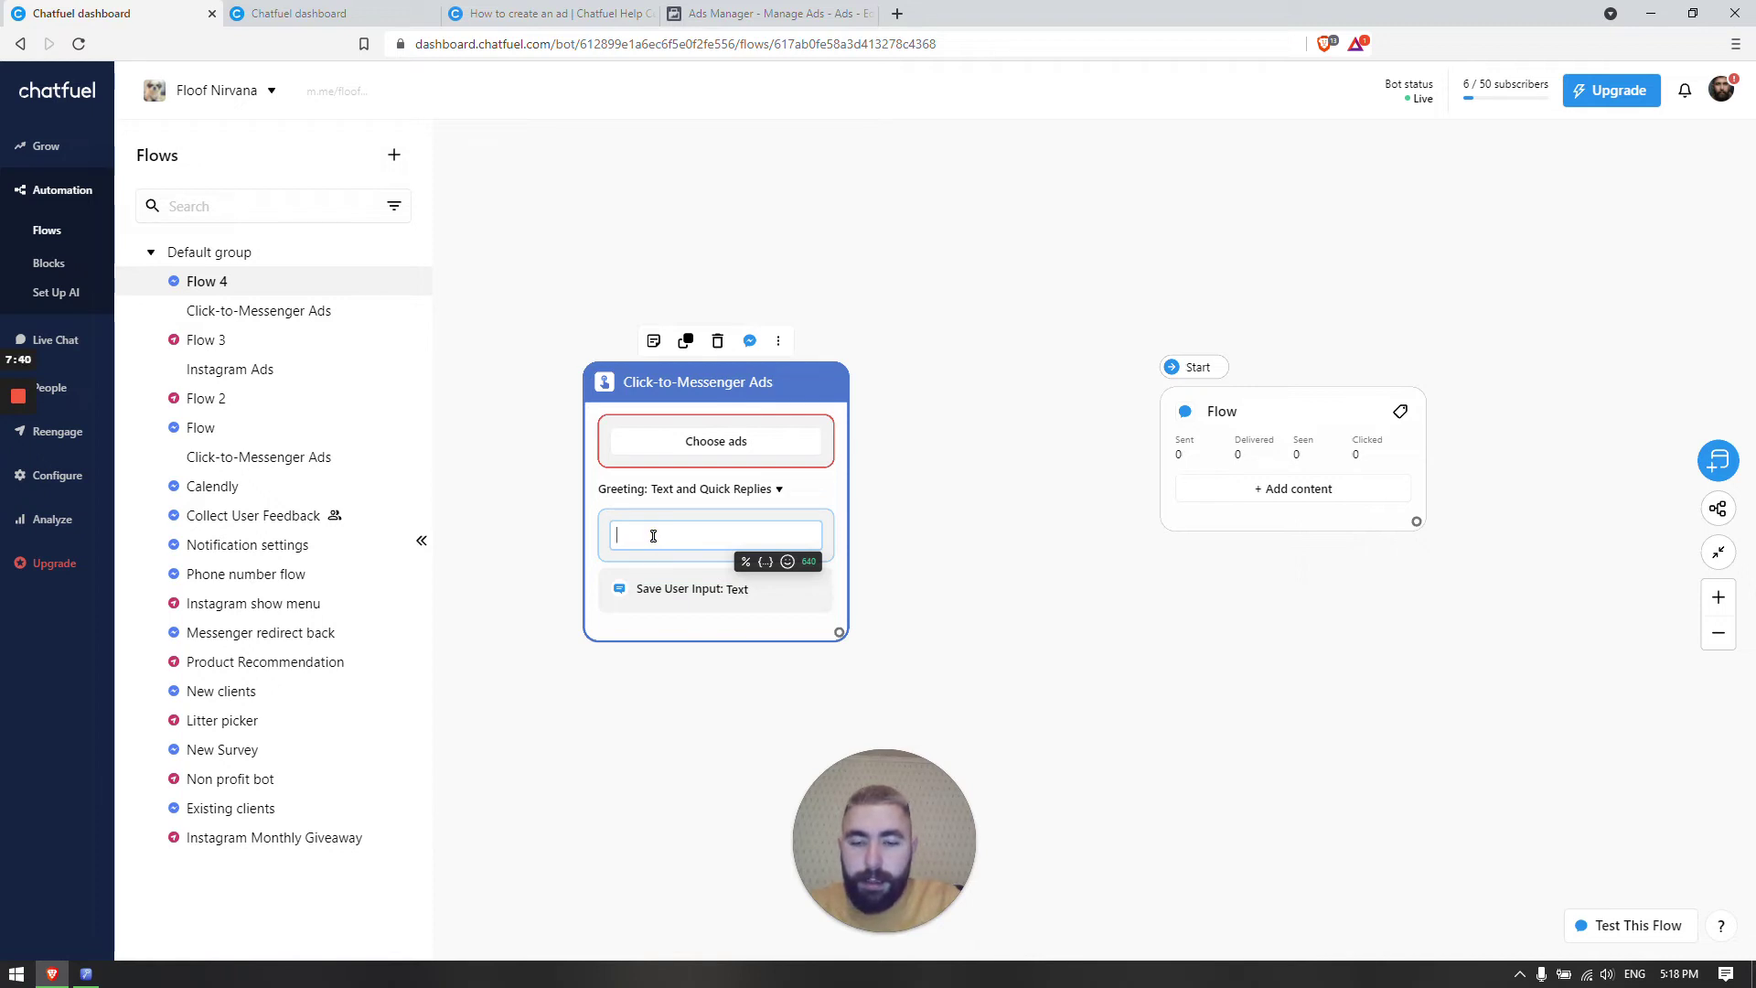
{"action": "type", "text": "Hello"}
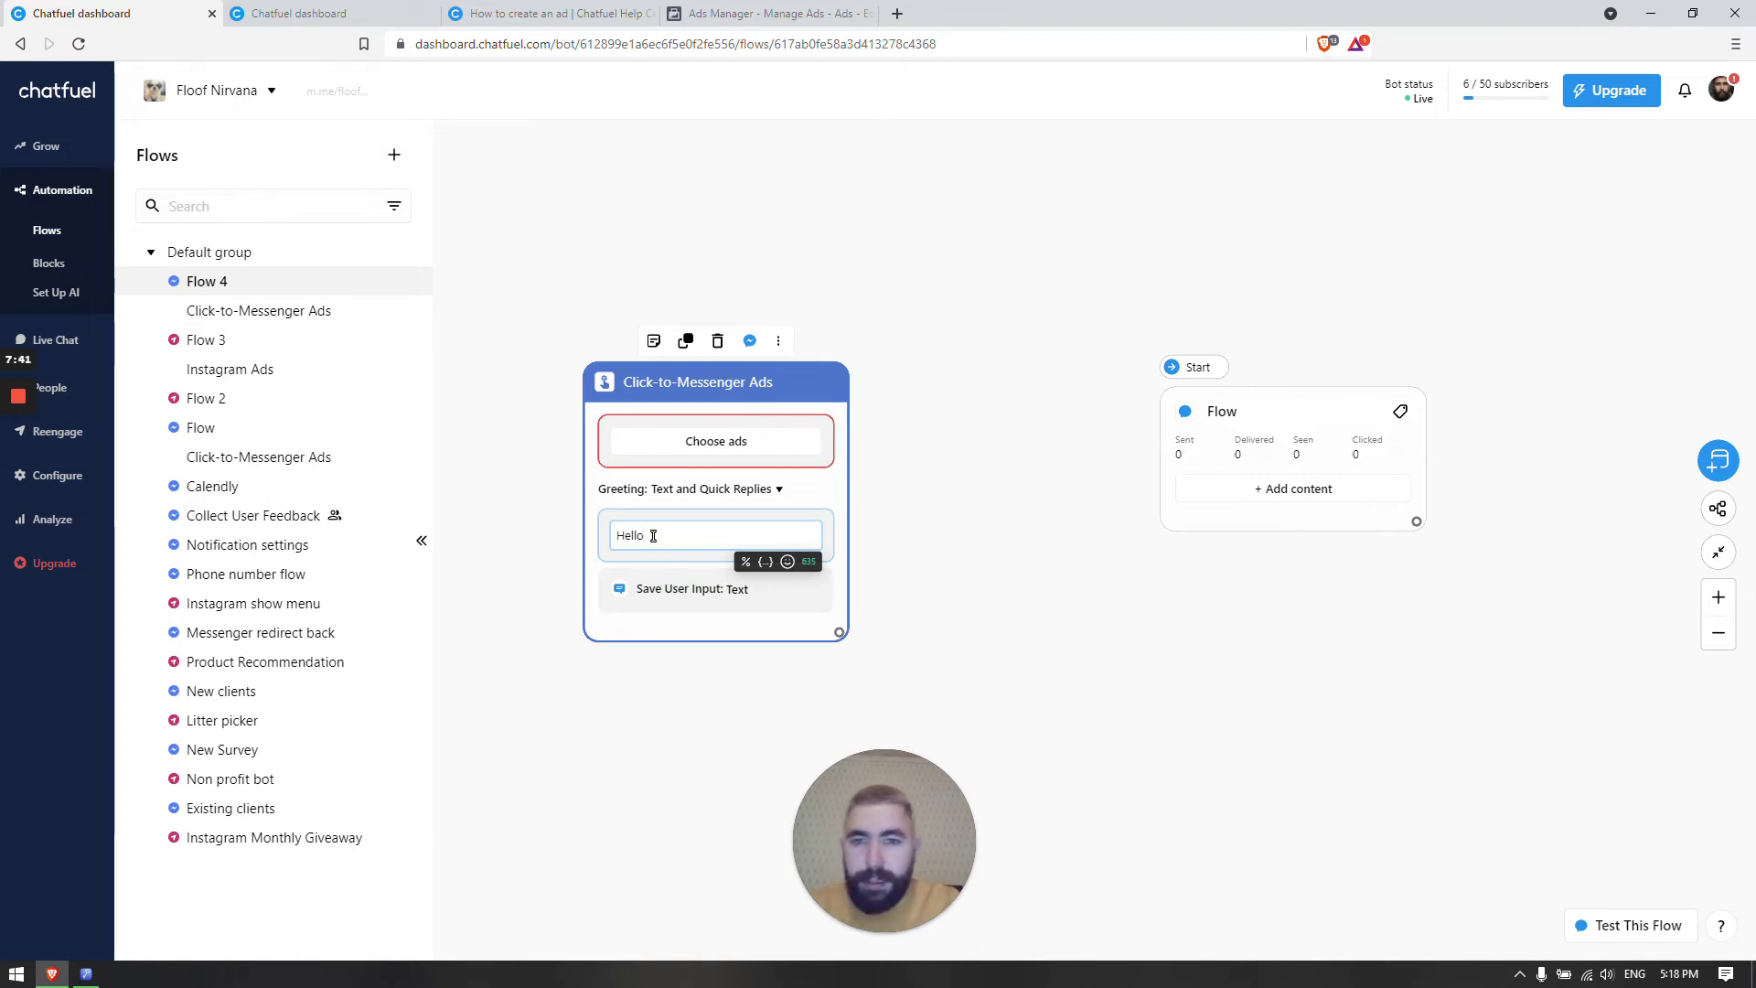
{"action": "left_click", "coordinate": [724, 591]}
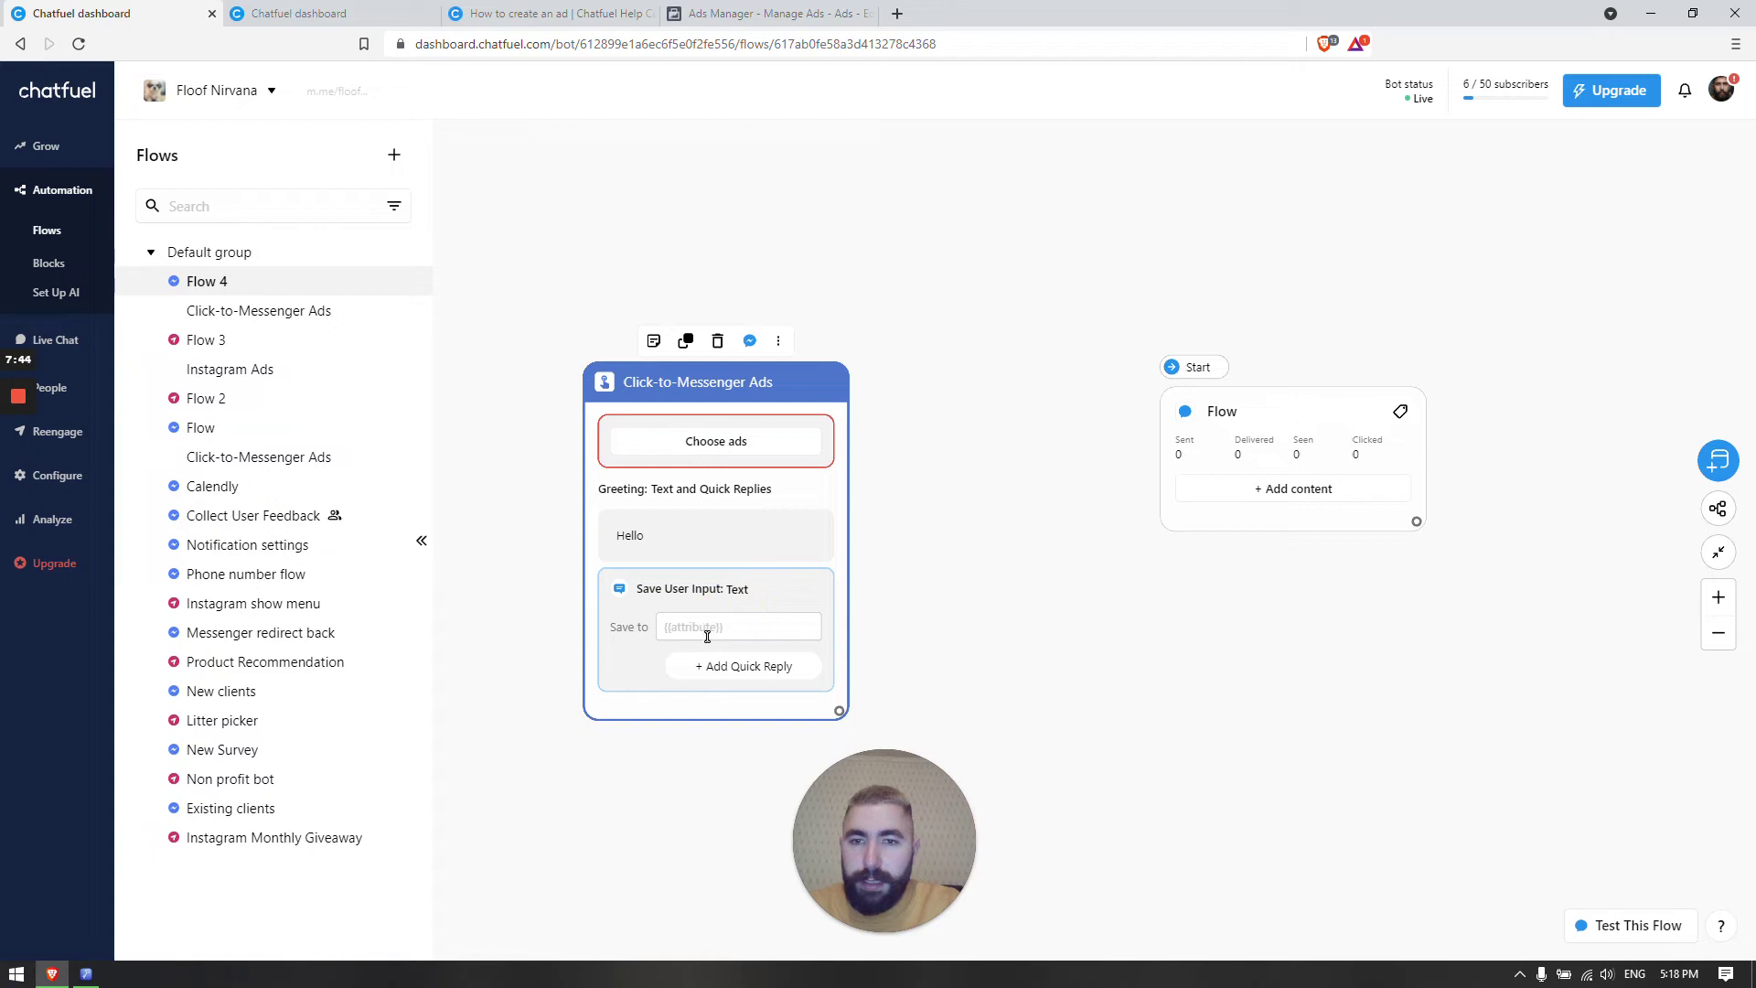
{"action": "left_click", "coordinate": [723, 665]}
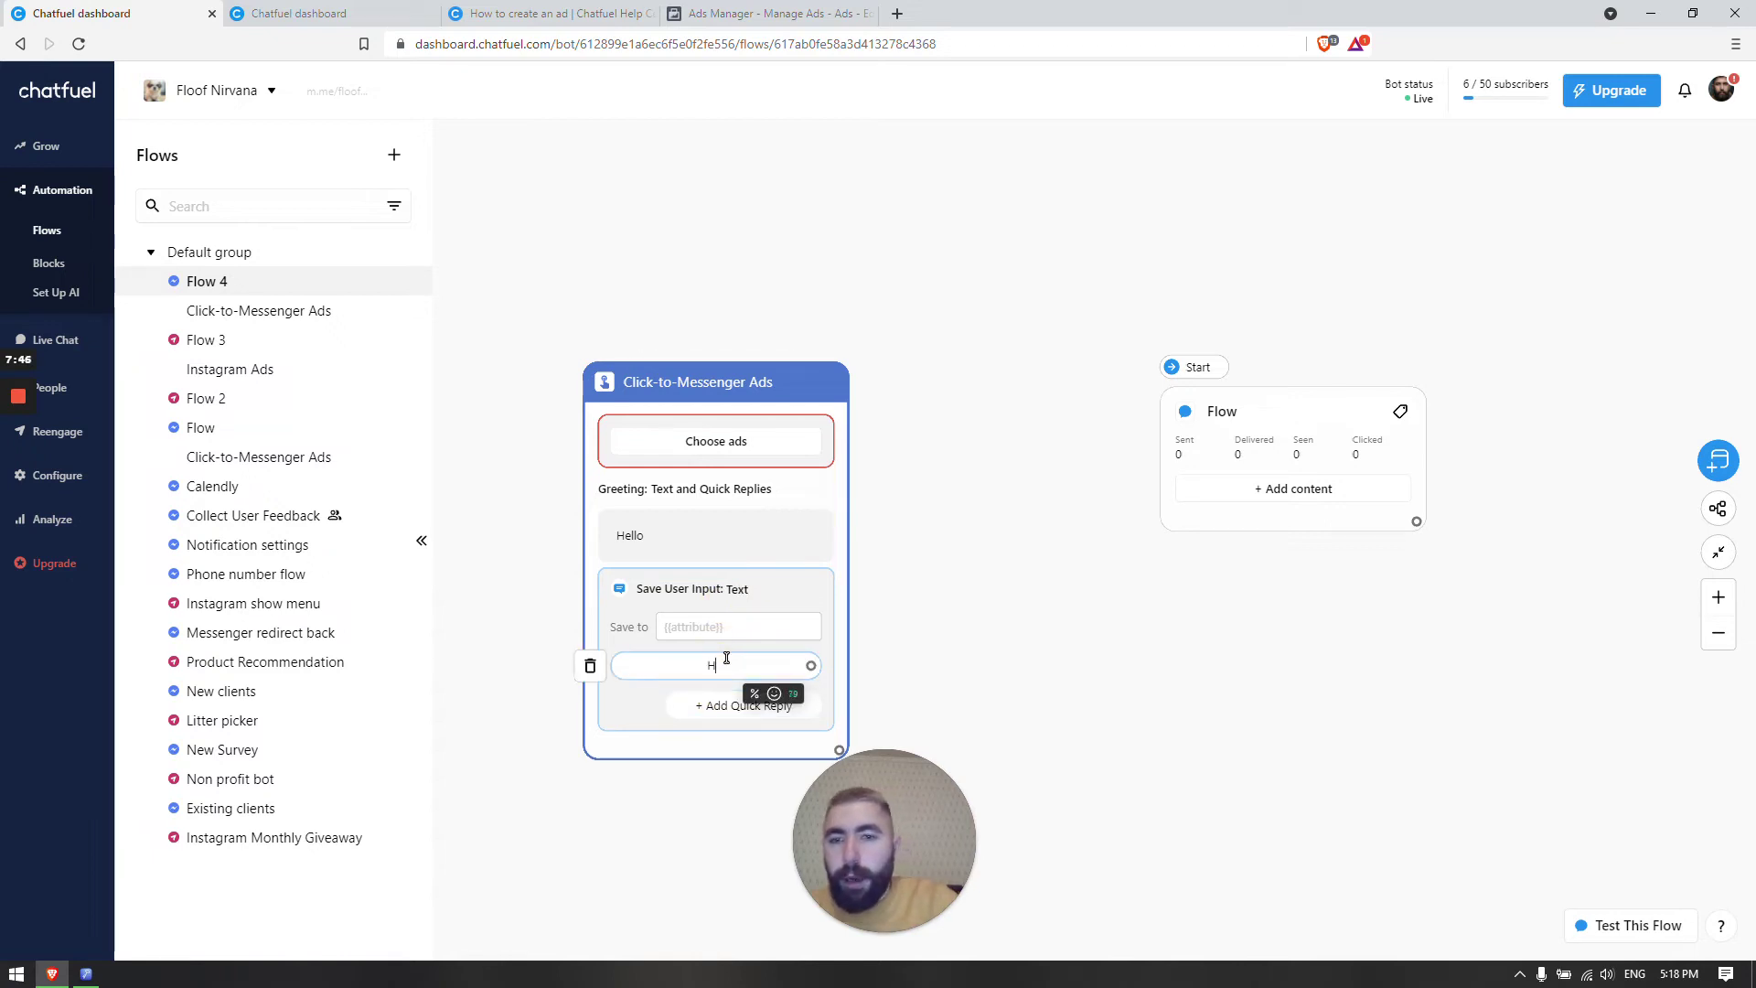
{"action": "left_click", "coordinate": [1009, 640]}
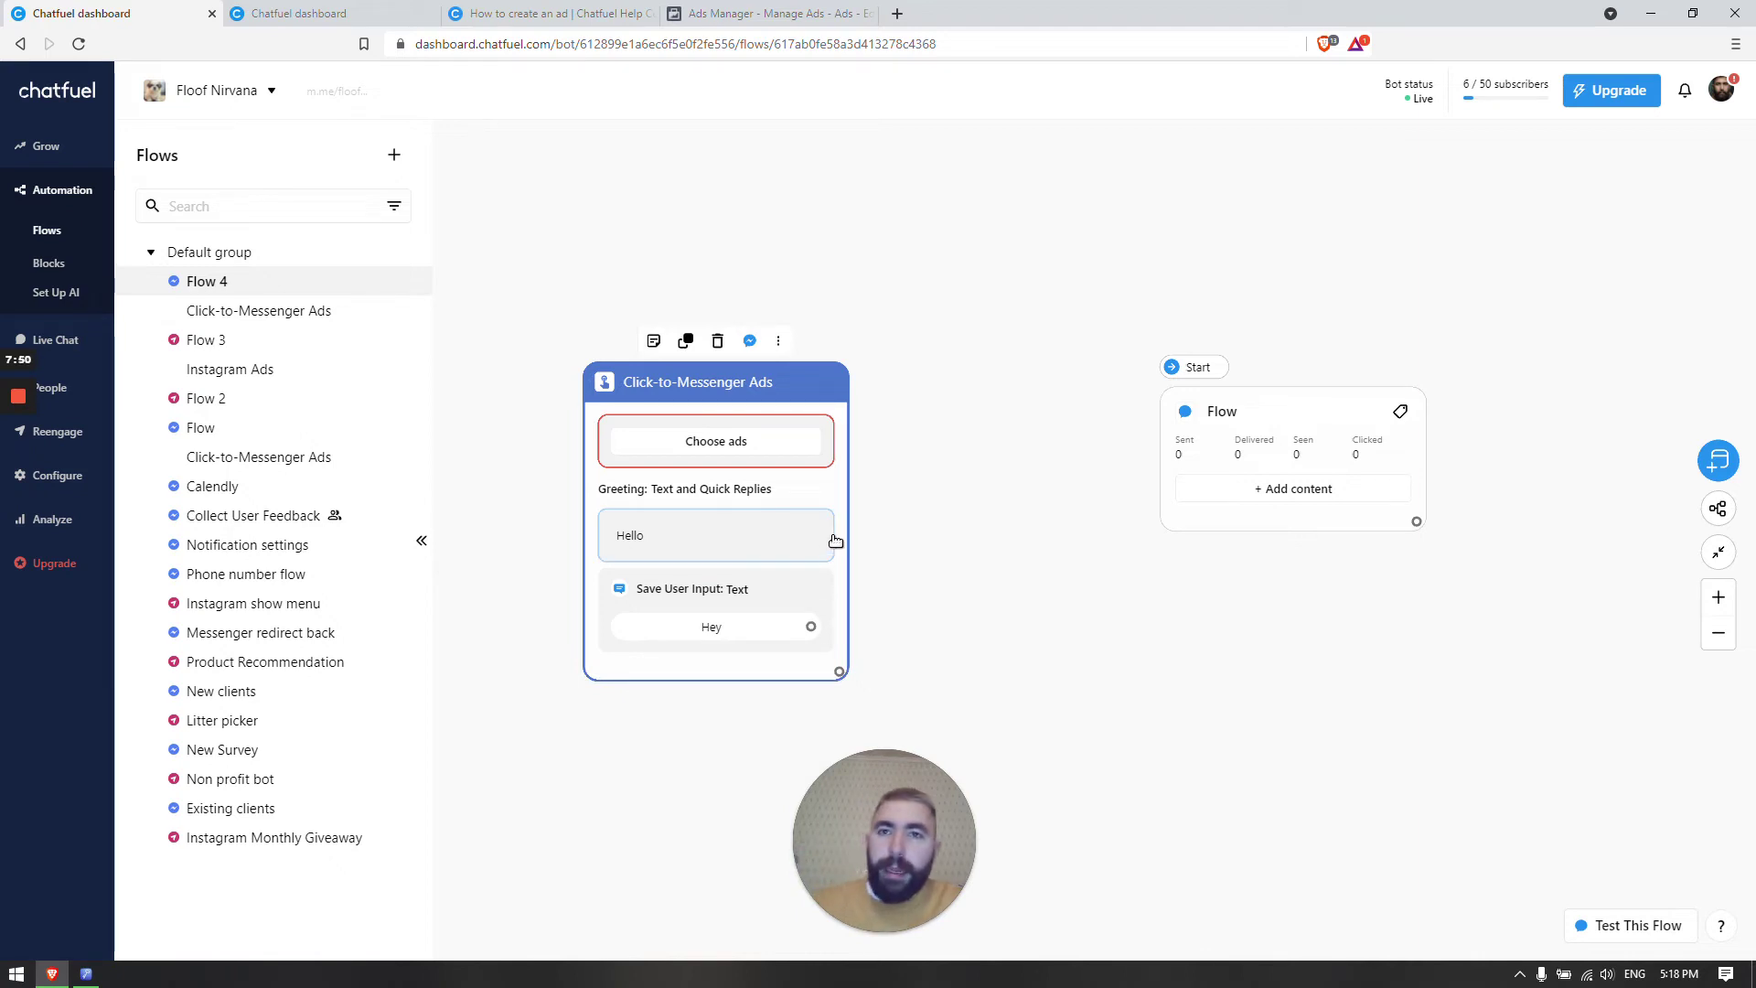
Return to the message template in Ads Manager, check its greeting and question, and save it.
{"action": "left_click", "coordinate": [773, 12]}
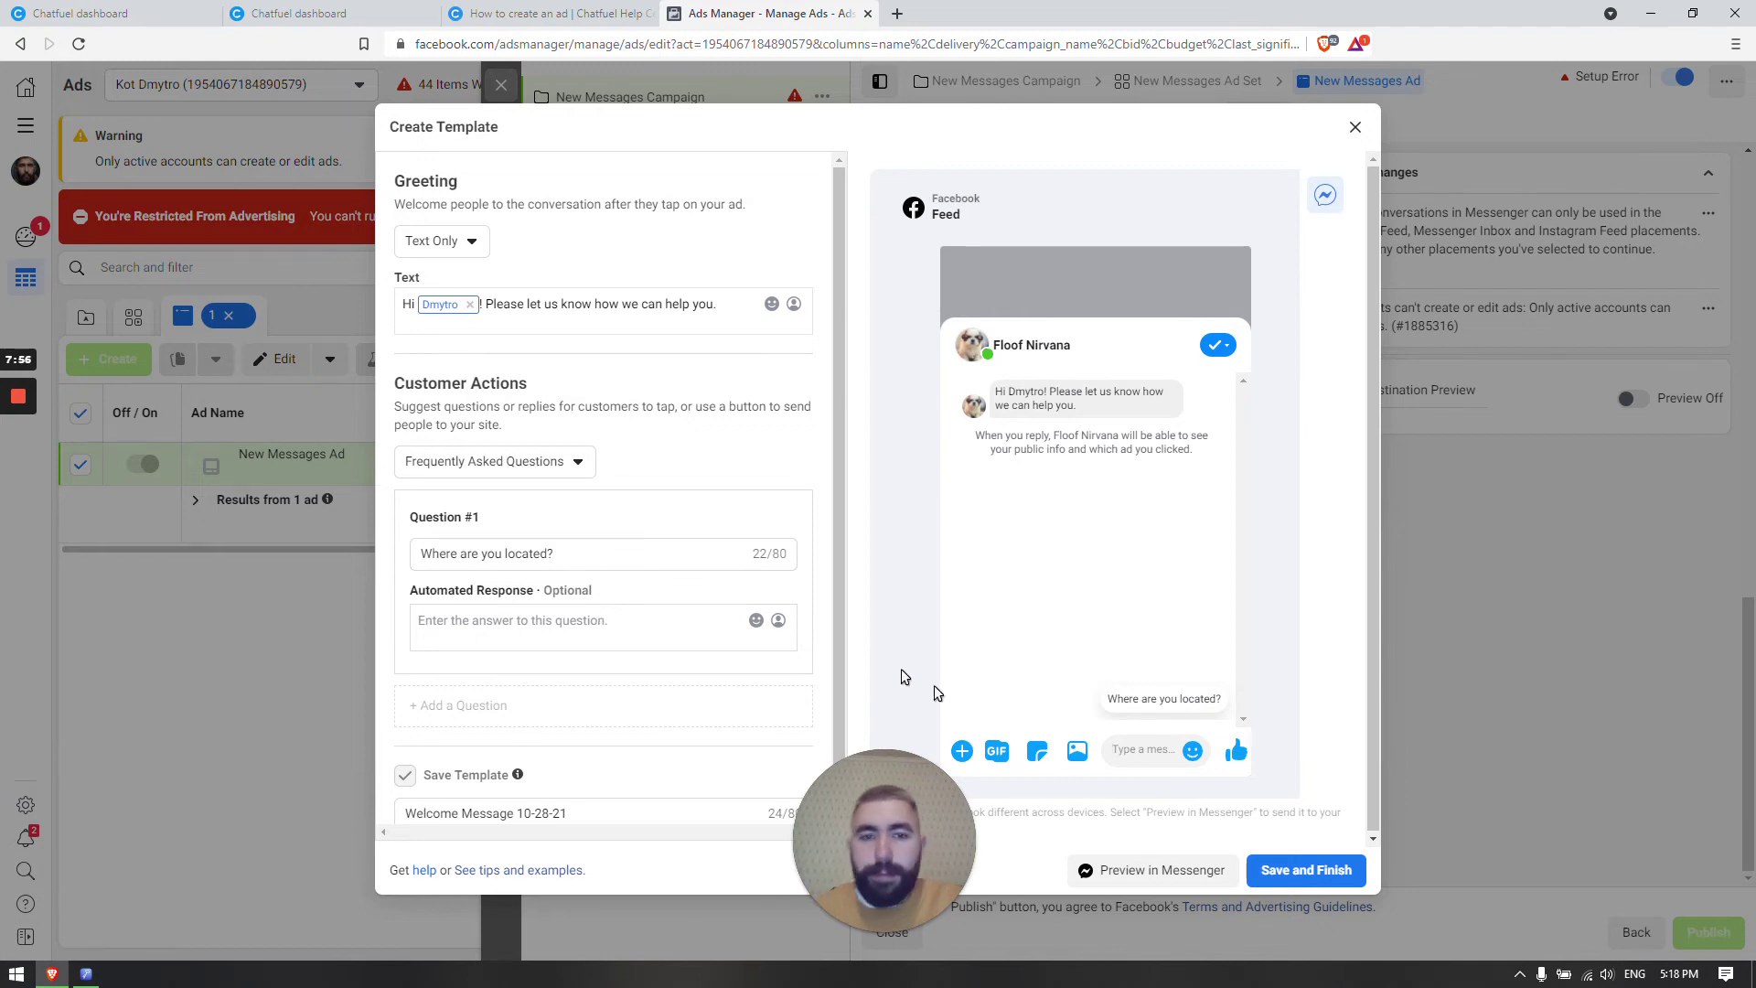
{"action": "left_click", "coordinate": [1306, 870]}
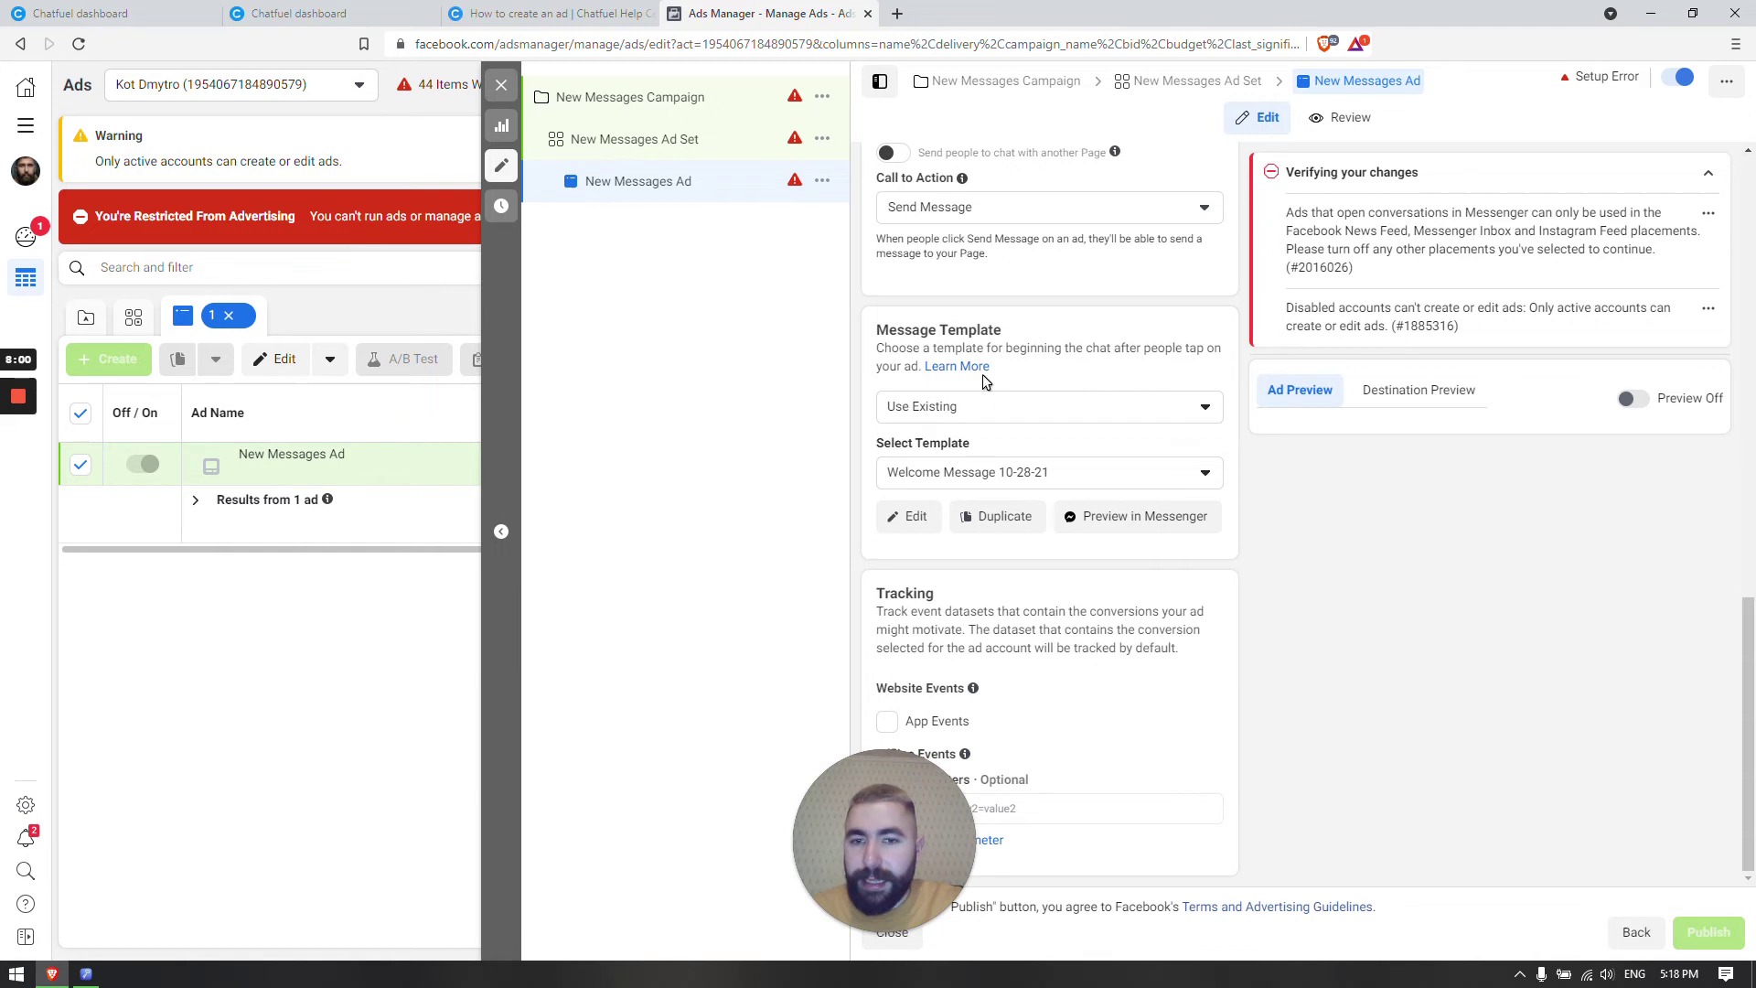
Compare Flow 4's Click-to-Messenger Ads entry point with the greeting and reply of the ads entry point in Skysmart PROD's Main Flow.
{"action": "left_click", "coordinate": [164, 14]}
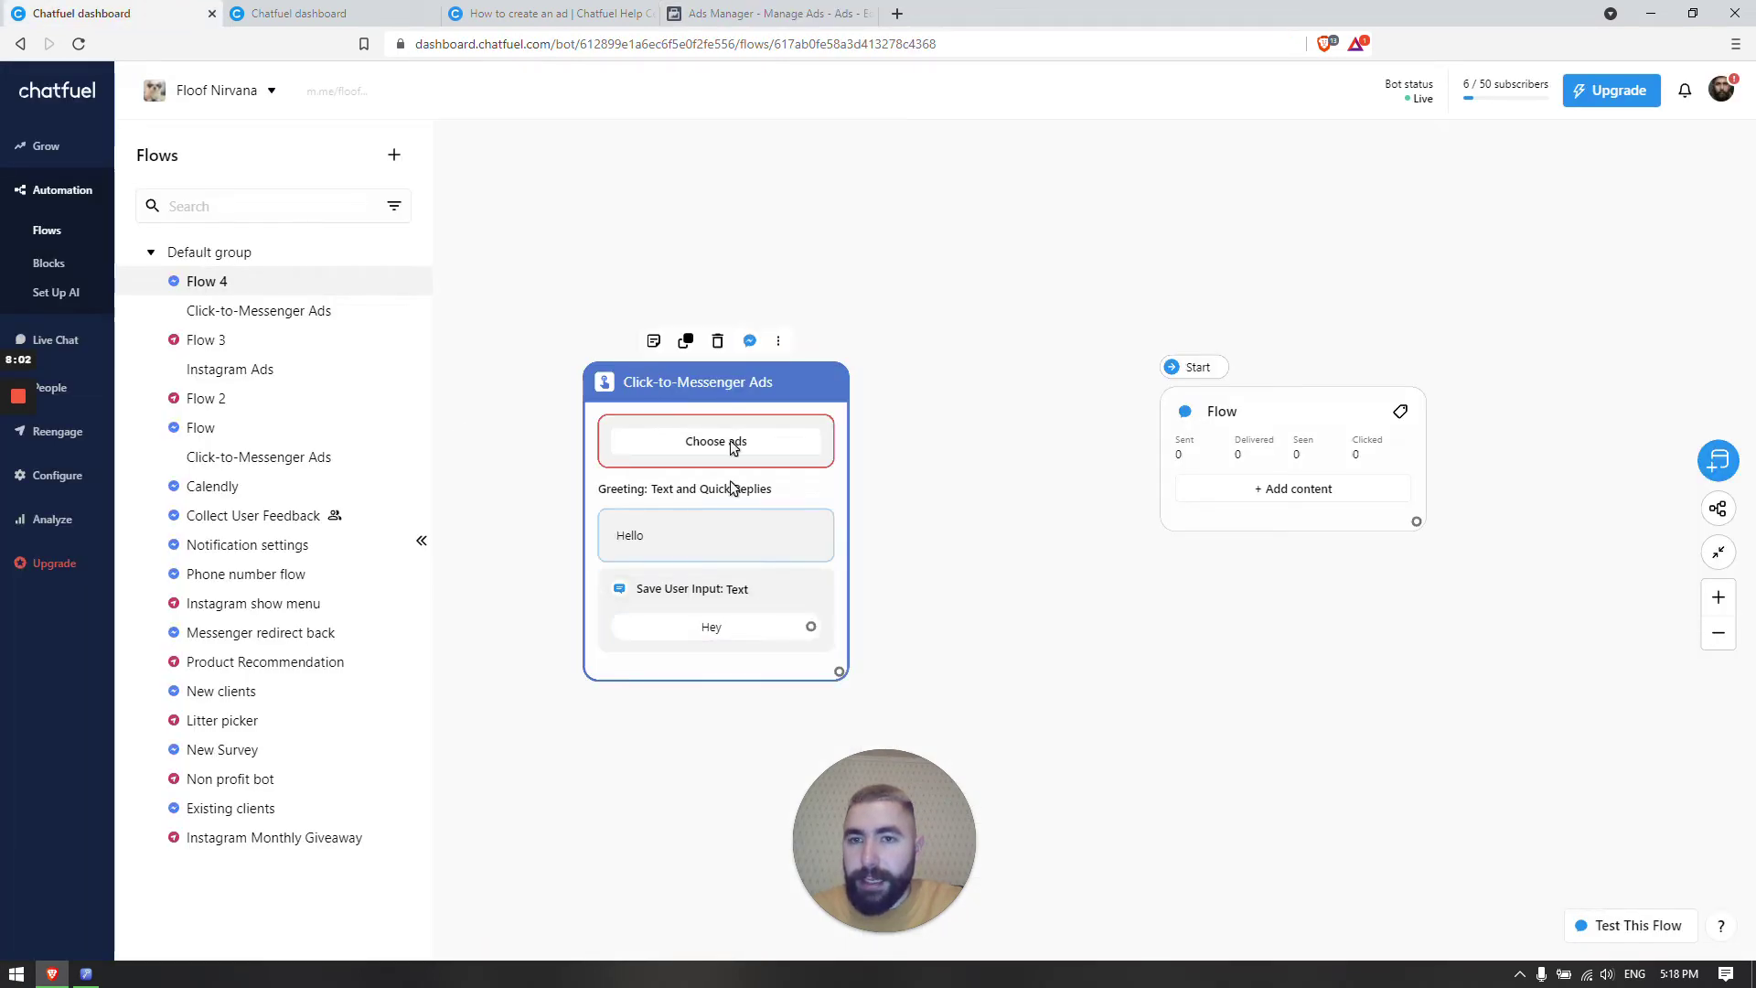
{"action": "left_click_drag", "start_coordinate": [731, 364], "coordinate": [697, 355]}
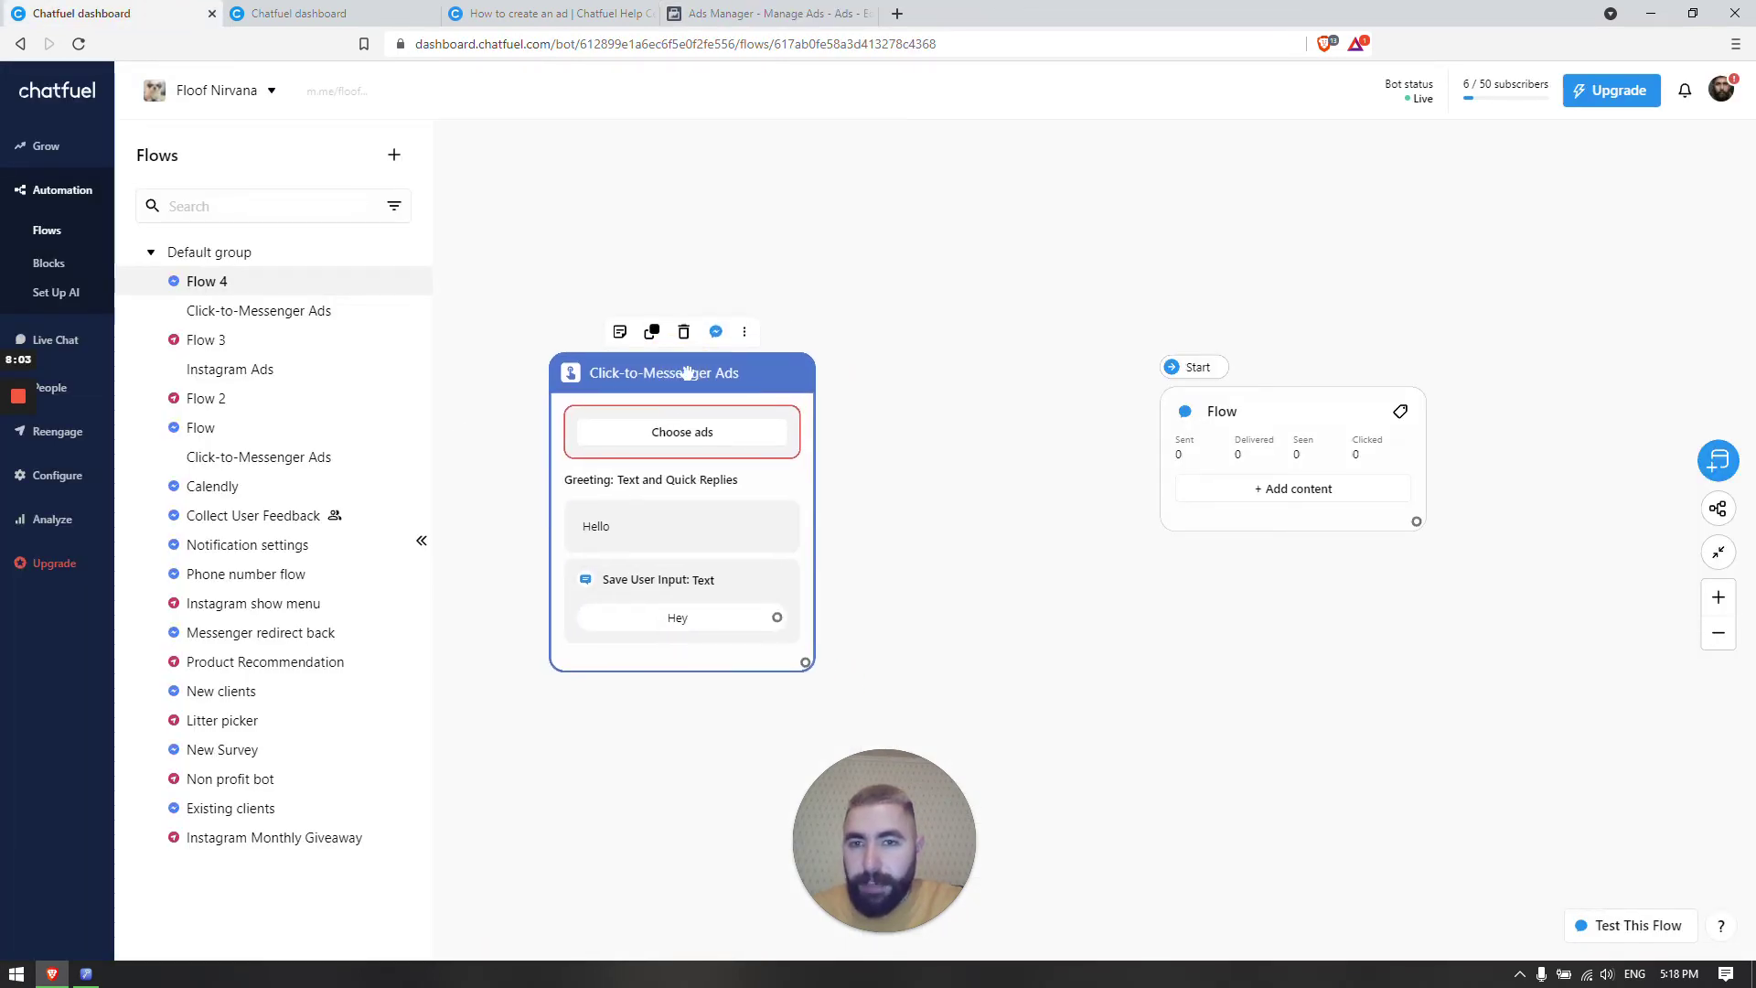
{"action": "left_click", "coordinate": [332, 12]}
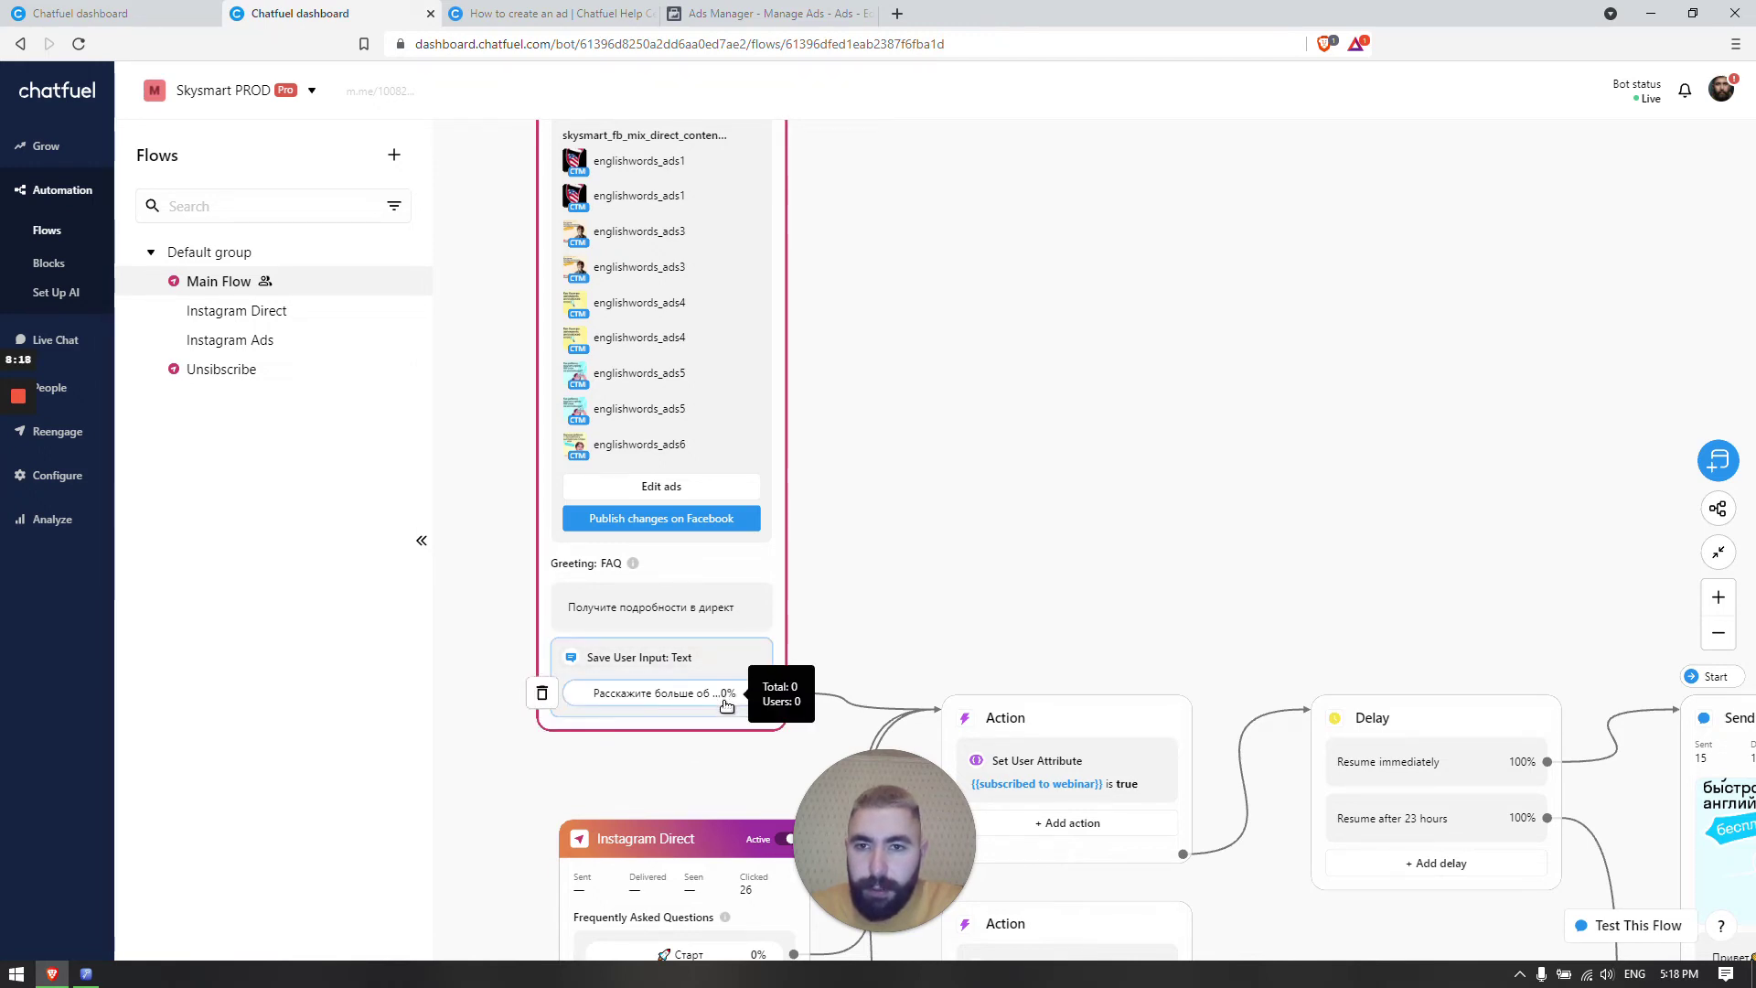
{"action": "left_click", "coordinate": [662, 531]}
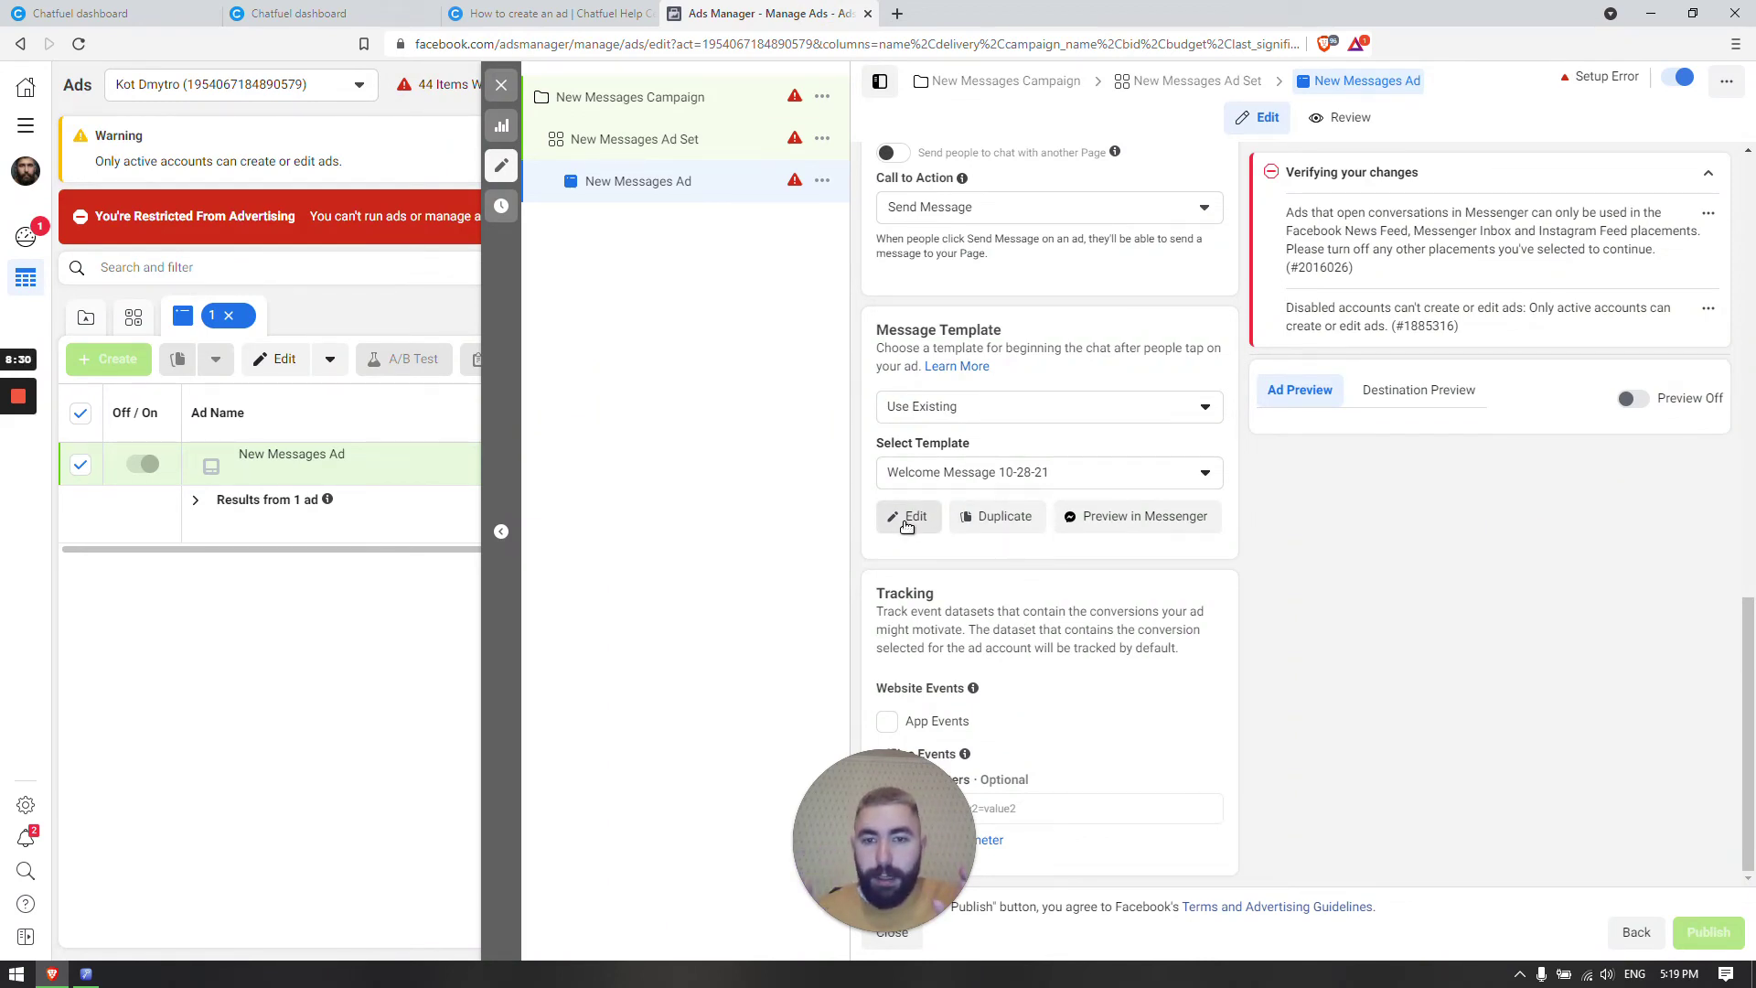
{"action": "left_click", "coordinate": [285, 16]}
{"action": "left_click", "coordinate": [621, 614]}
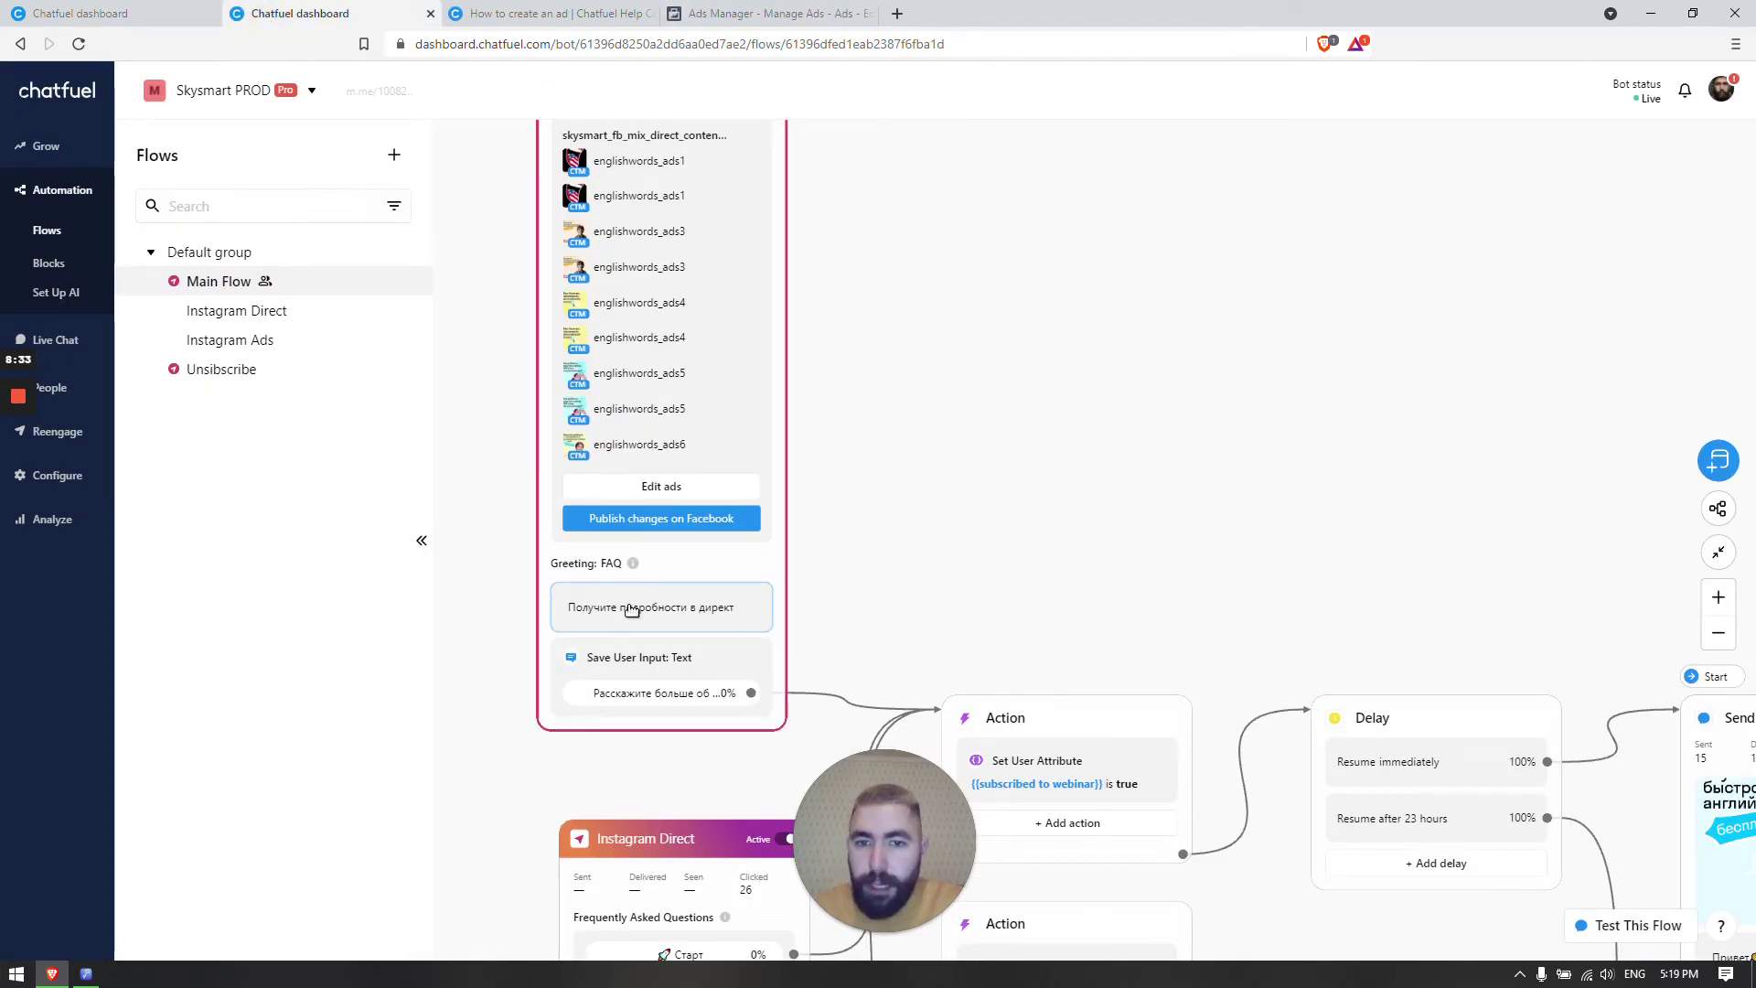
Reopen the Welcome Message 10-28-21 template in Ads Manager, examine its question, and close it without saving.
{"action": "left_click", "coordinate": [786, 13]}
{"action": "left_click", "coordinate": [915, 516]}
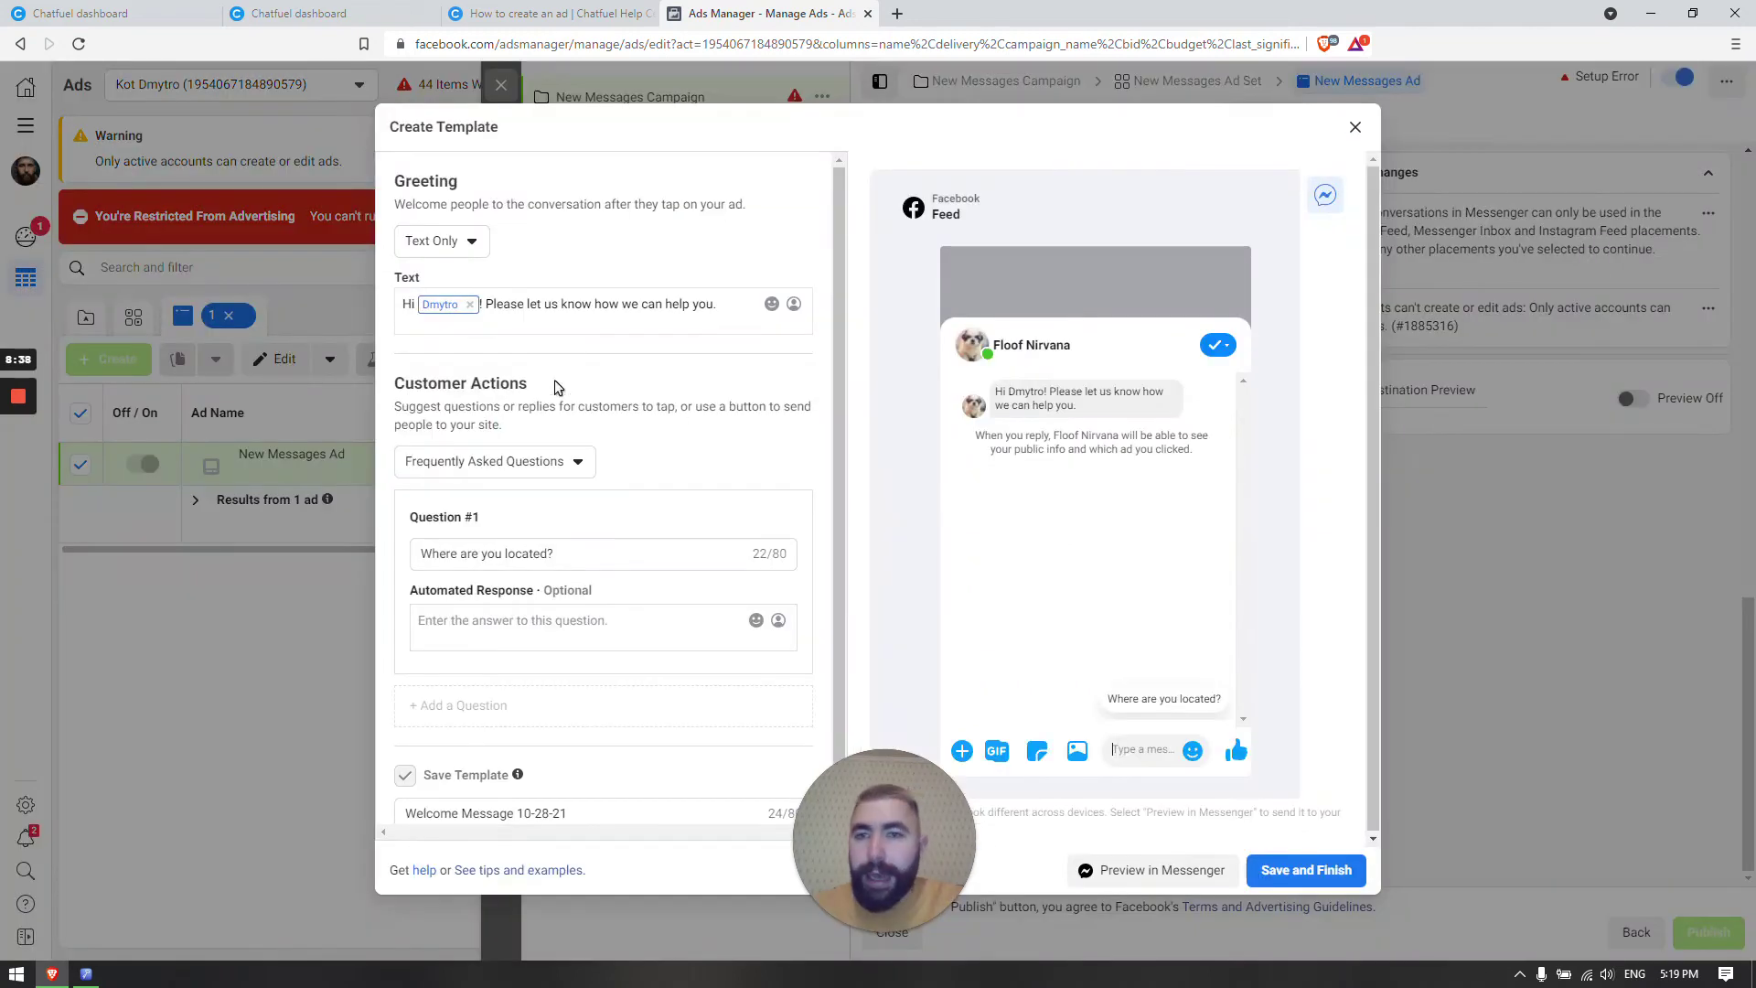
{"action": "left_click_drag", "start_coordinate": [558, 554], "coordinate": [437, 554]}
{"action": "left_click", "coordinate": [687, 553]}
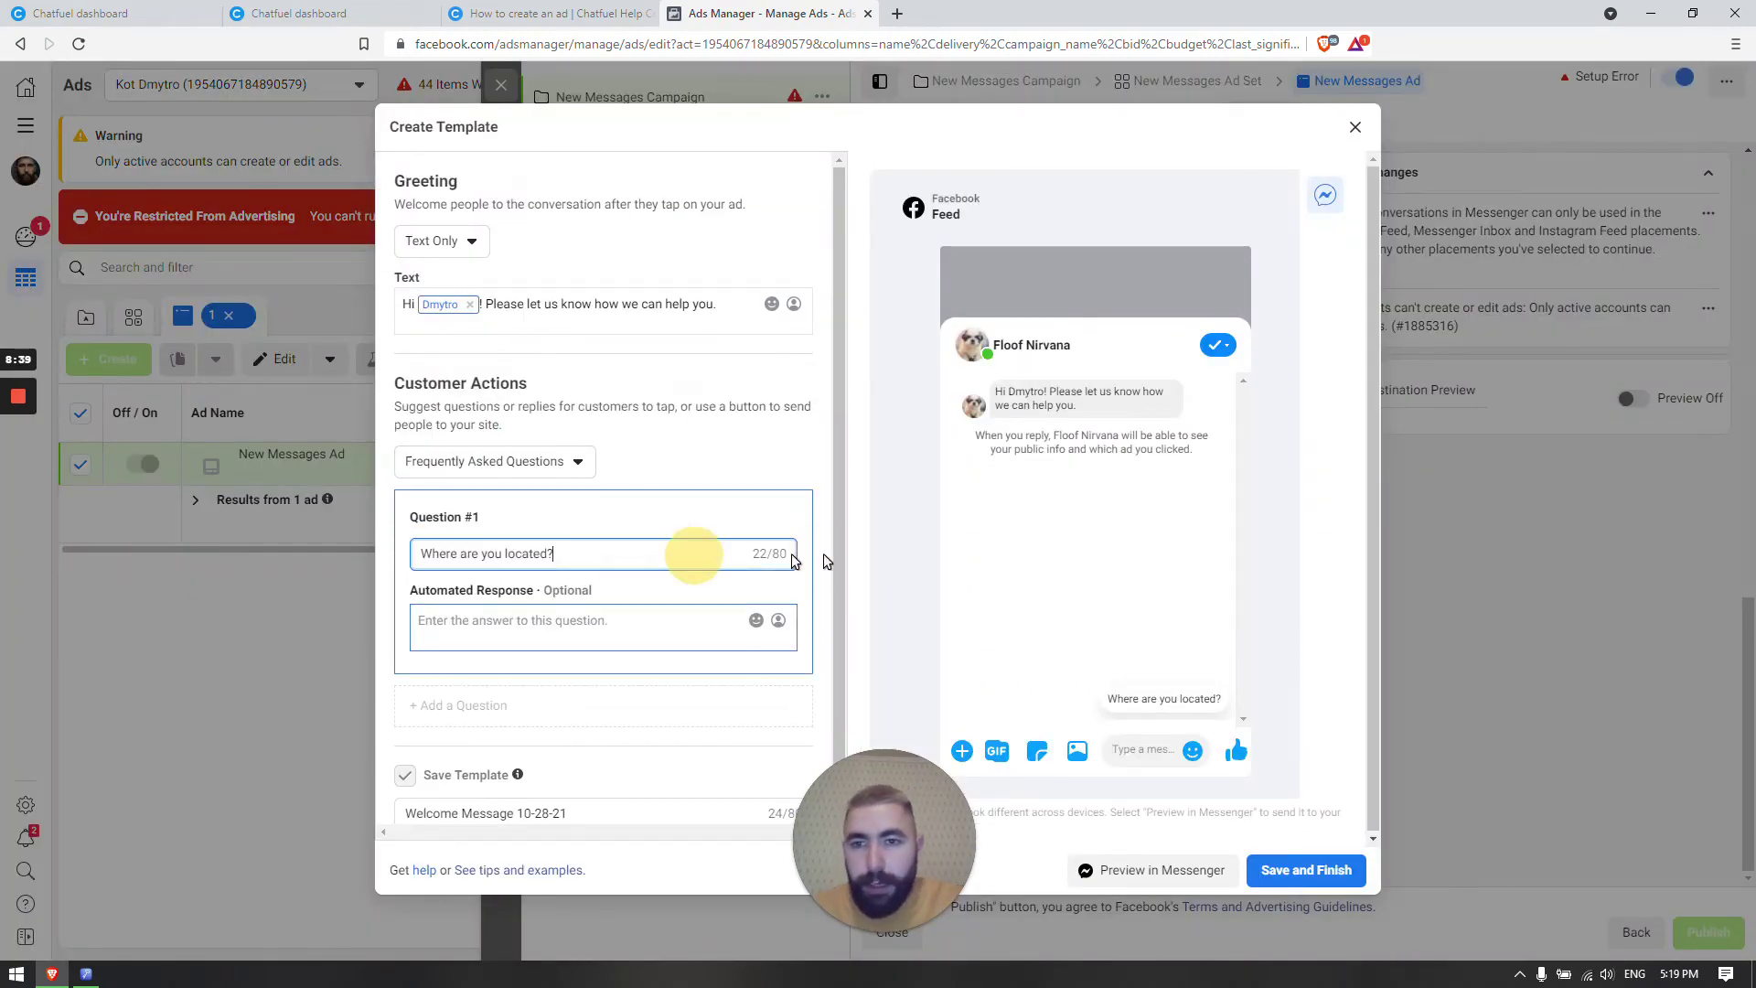
{"action": "left_click", "coordinate": [744, 463]}
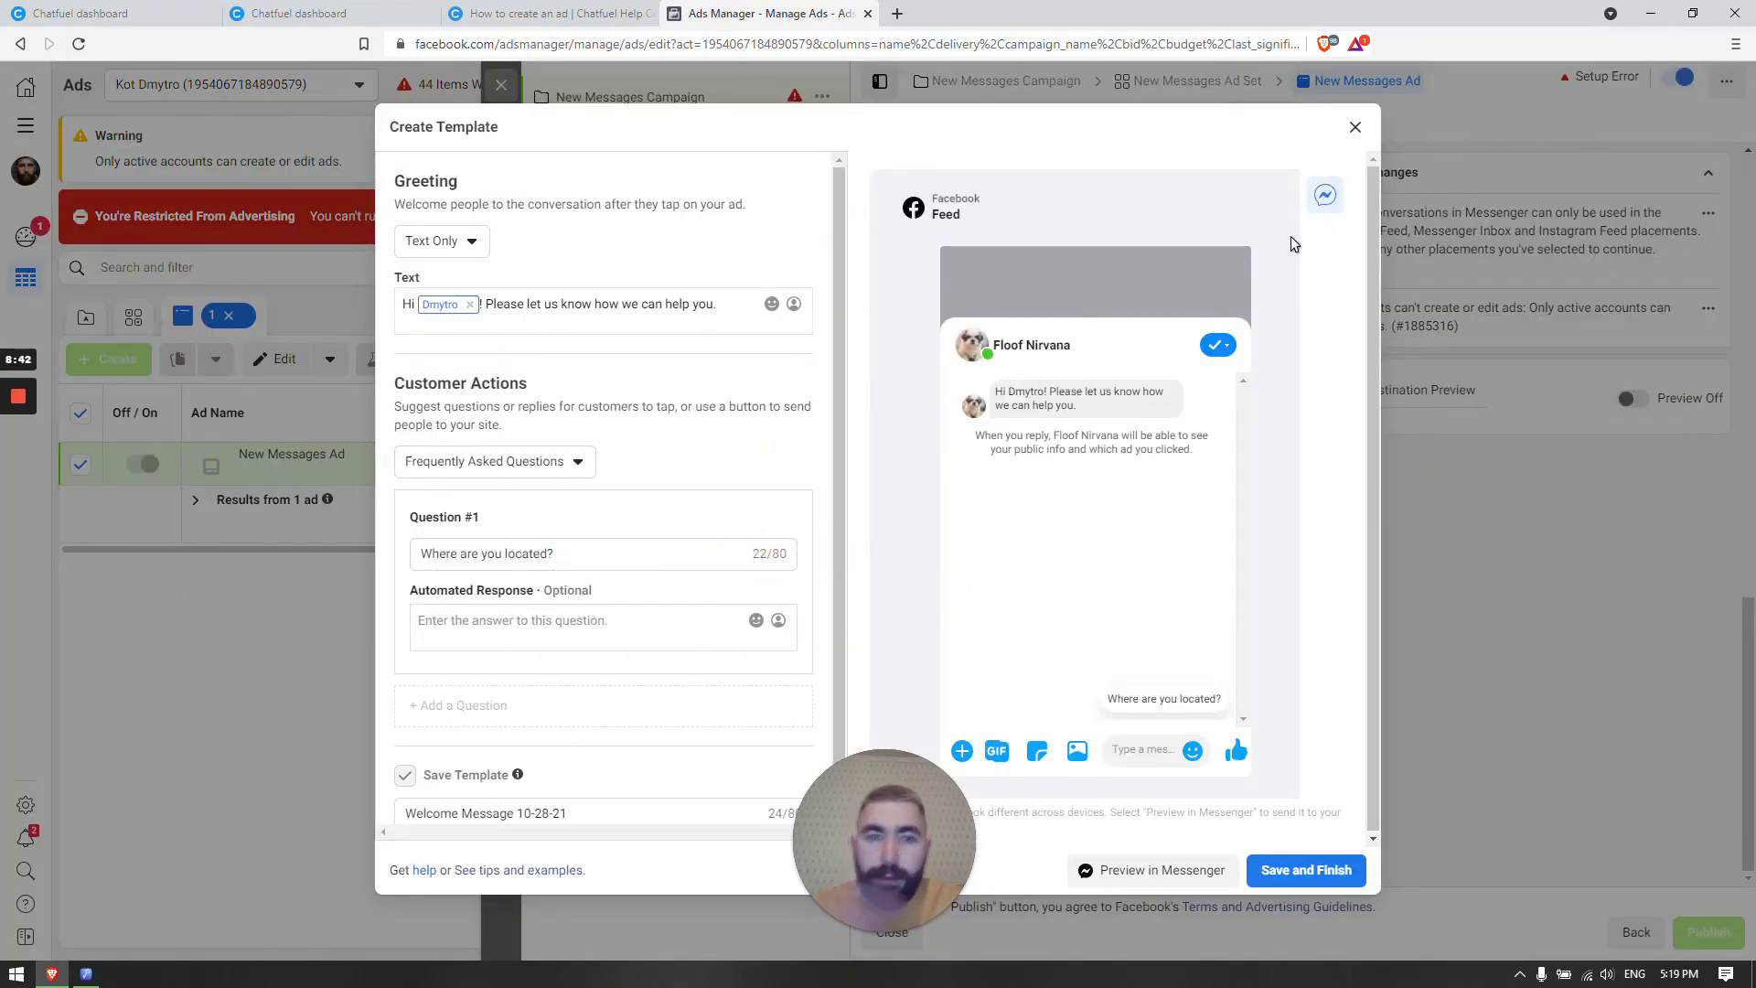
{"action": "left_click", "coordinate": [1355, 127]}
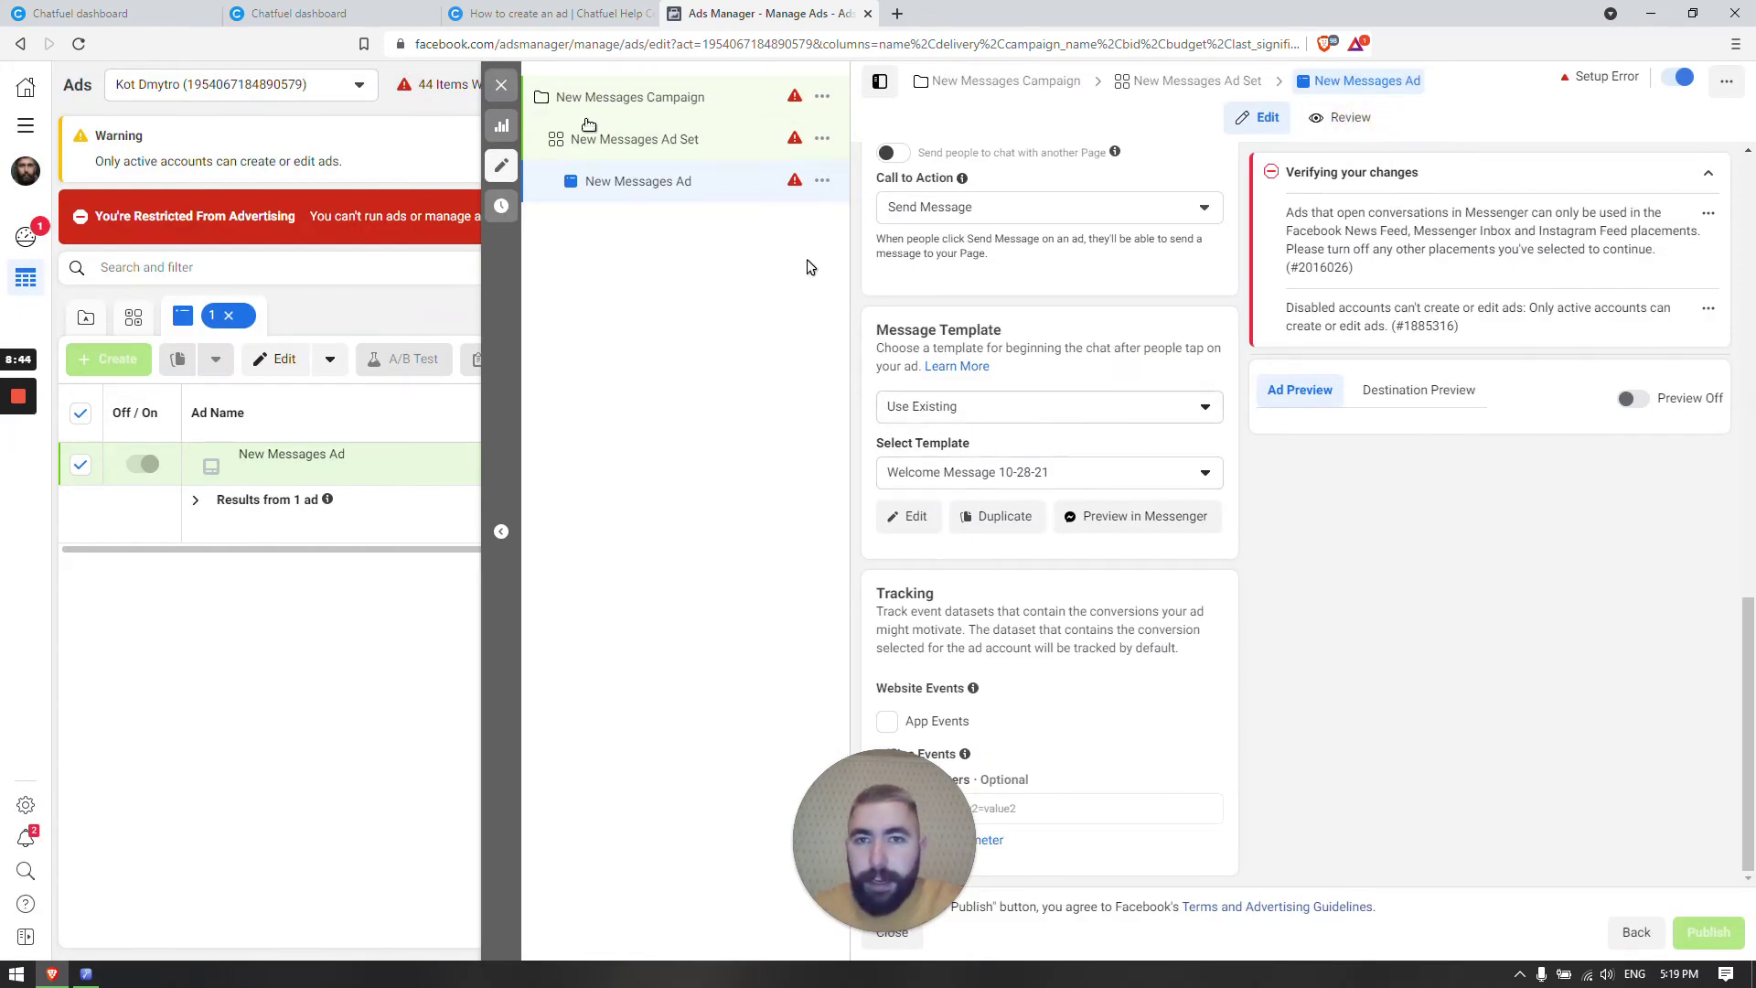
Review the publishing option of Skysmart PROD's ads entry point and try drawing a connection from Flow 4's quick reply "Hey".
{"action": "left_click", "coordinate": [302, 13]}
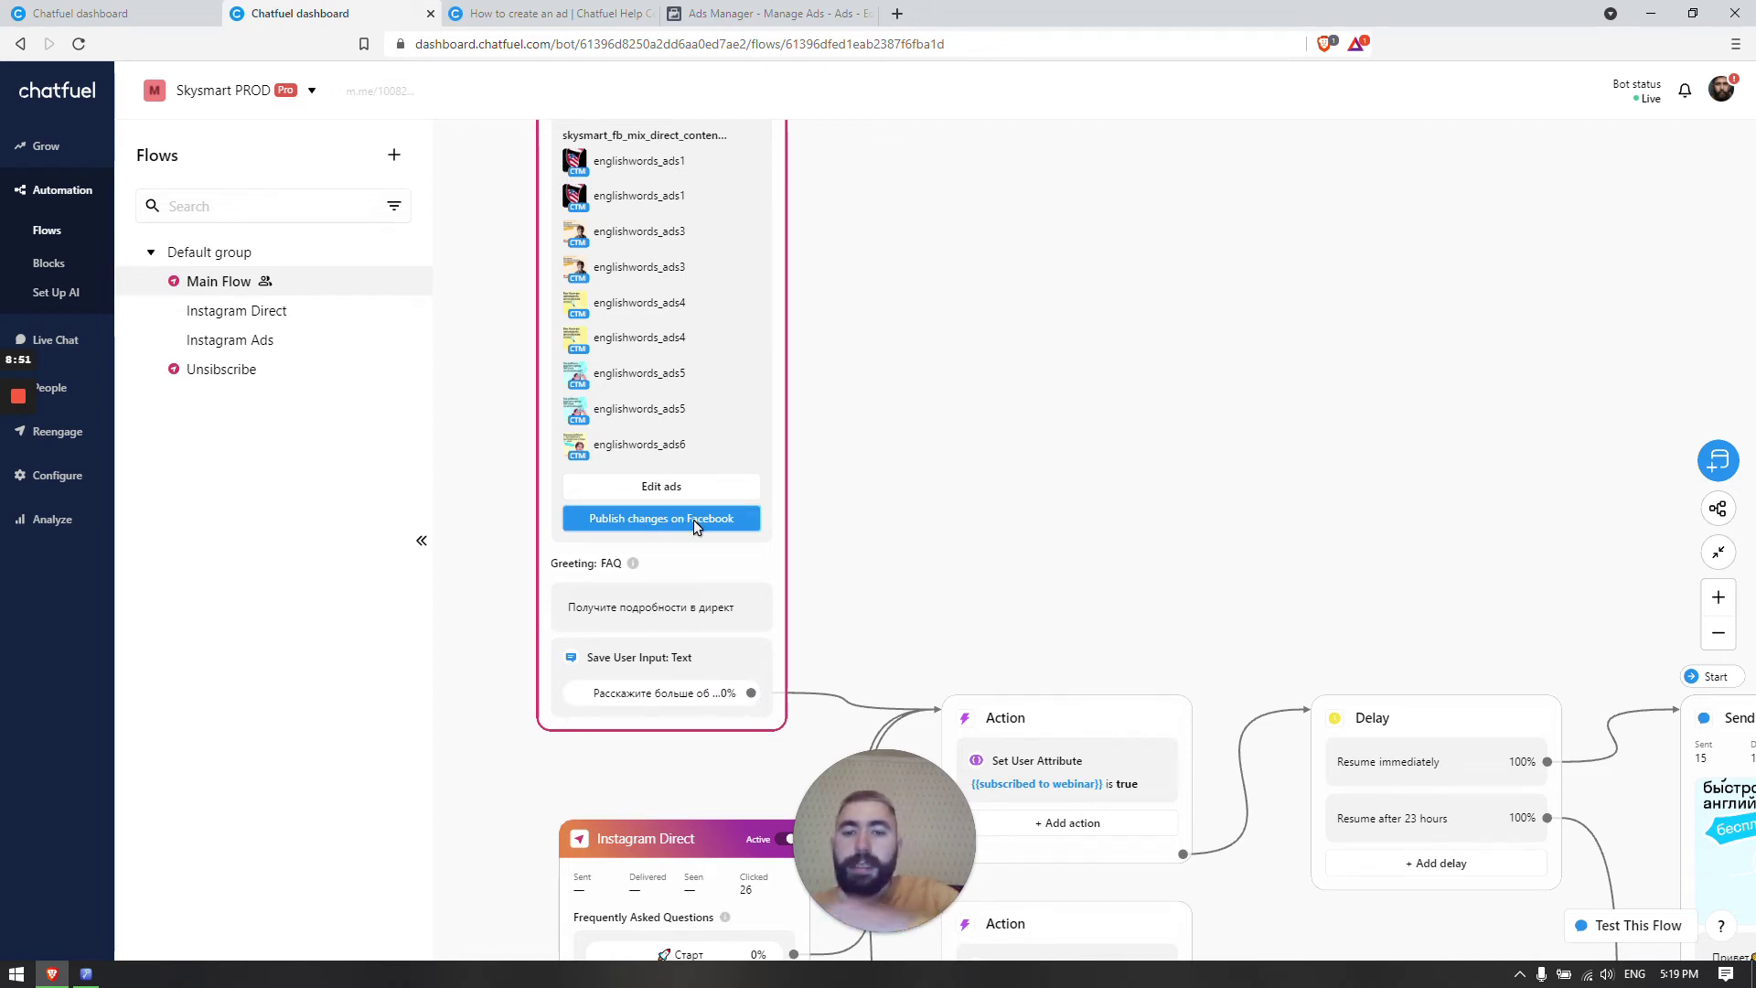
{"action": "left_click", "coordinate": [115, 14]}
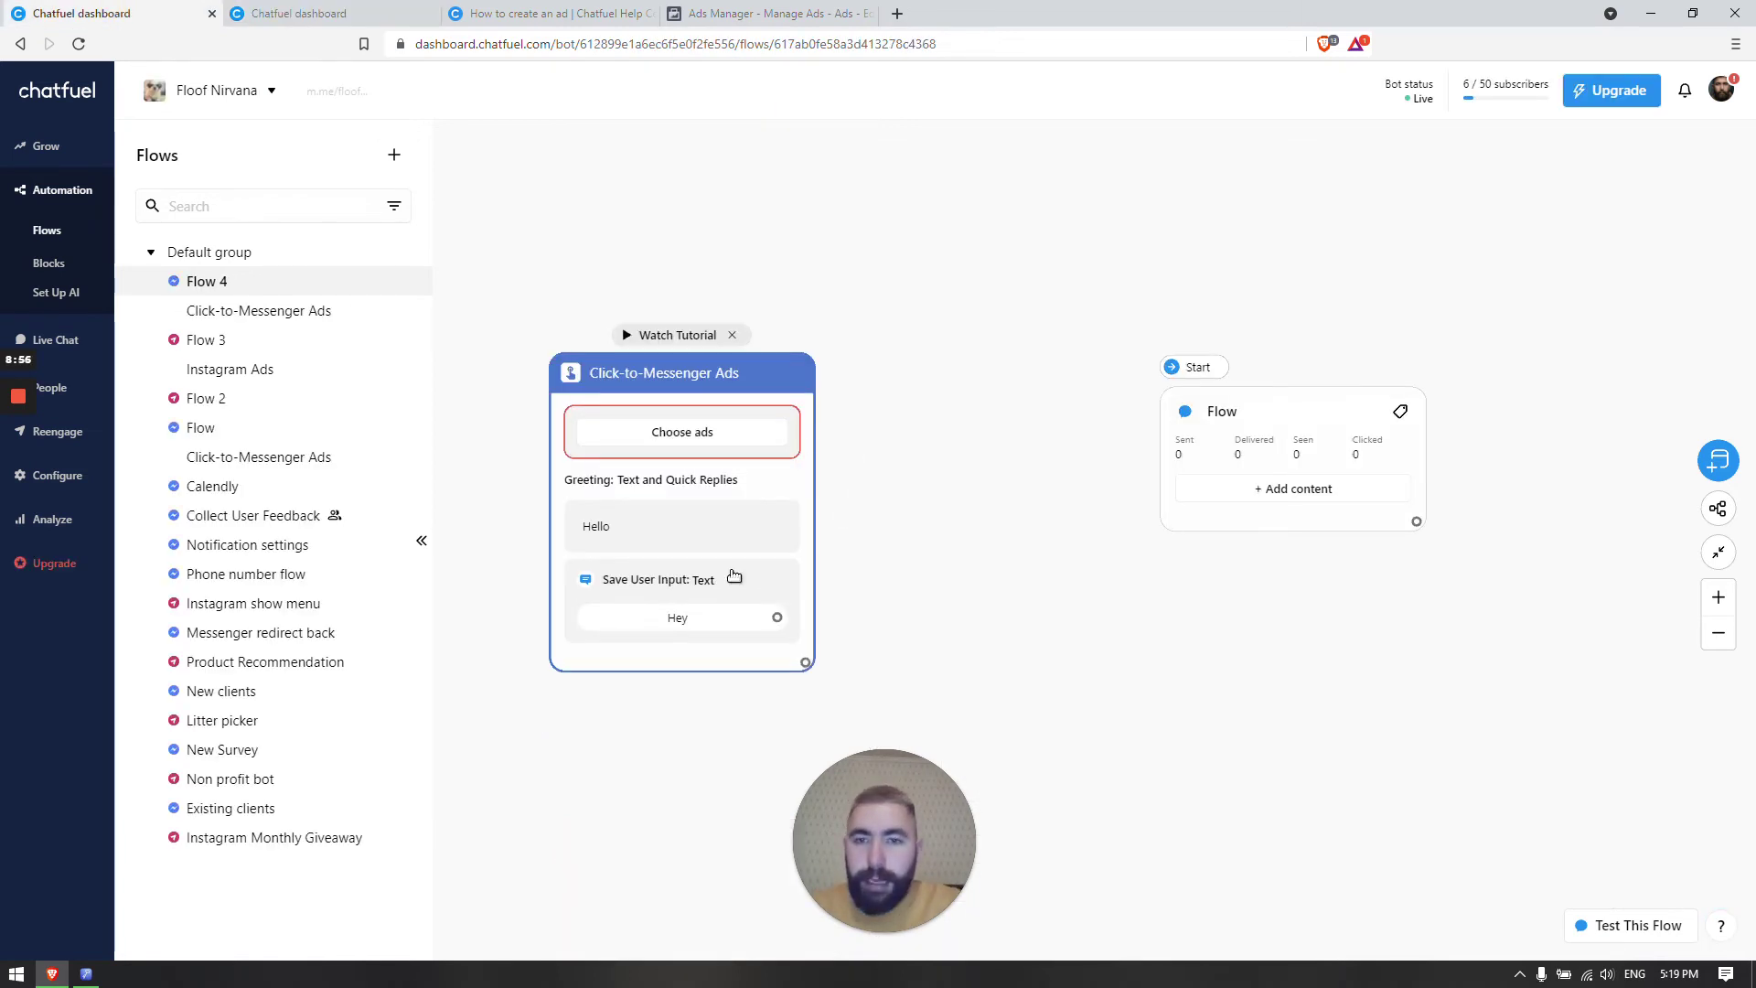
{"action": "mouse_move", "coordinate": [761, 515]}
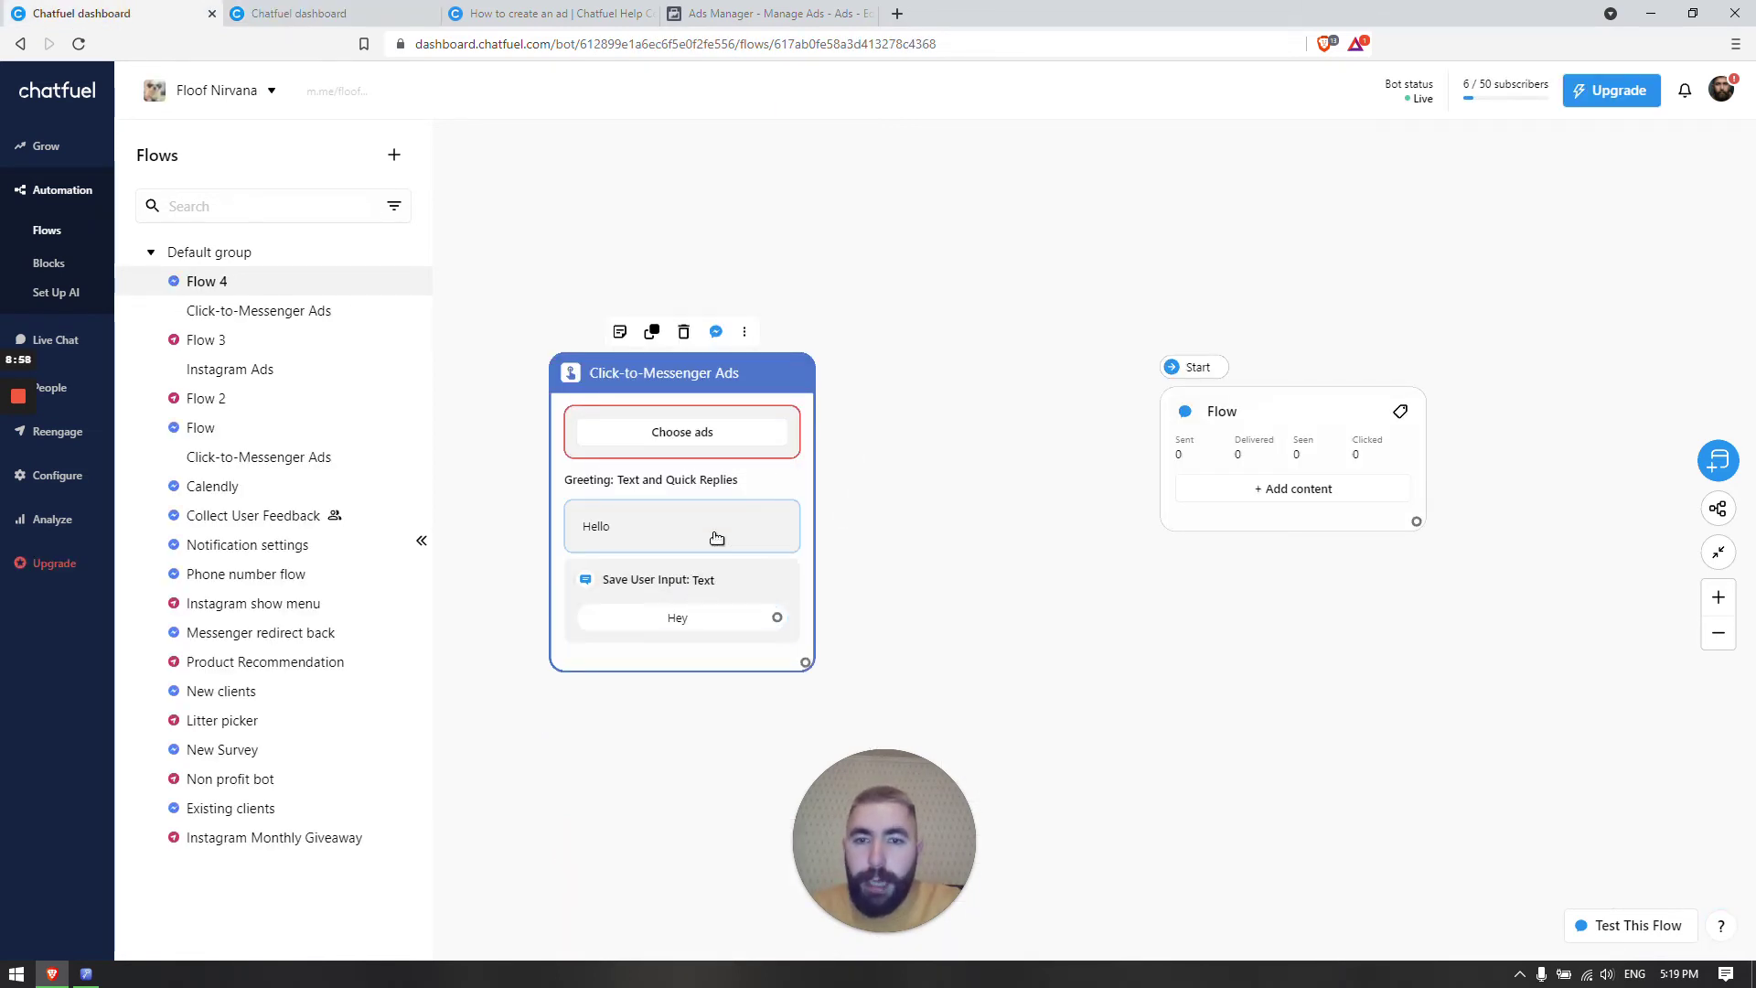
{"action": "left_click_drag", "start_coordinate": [777, 618], "coordinate": [993, 559]}
{"action": "left_click", "coordinate": [894, 477]}
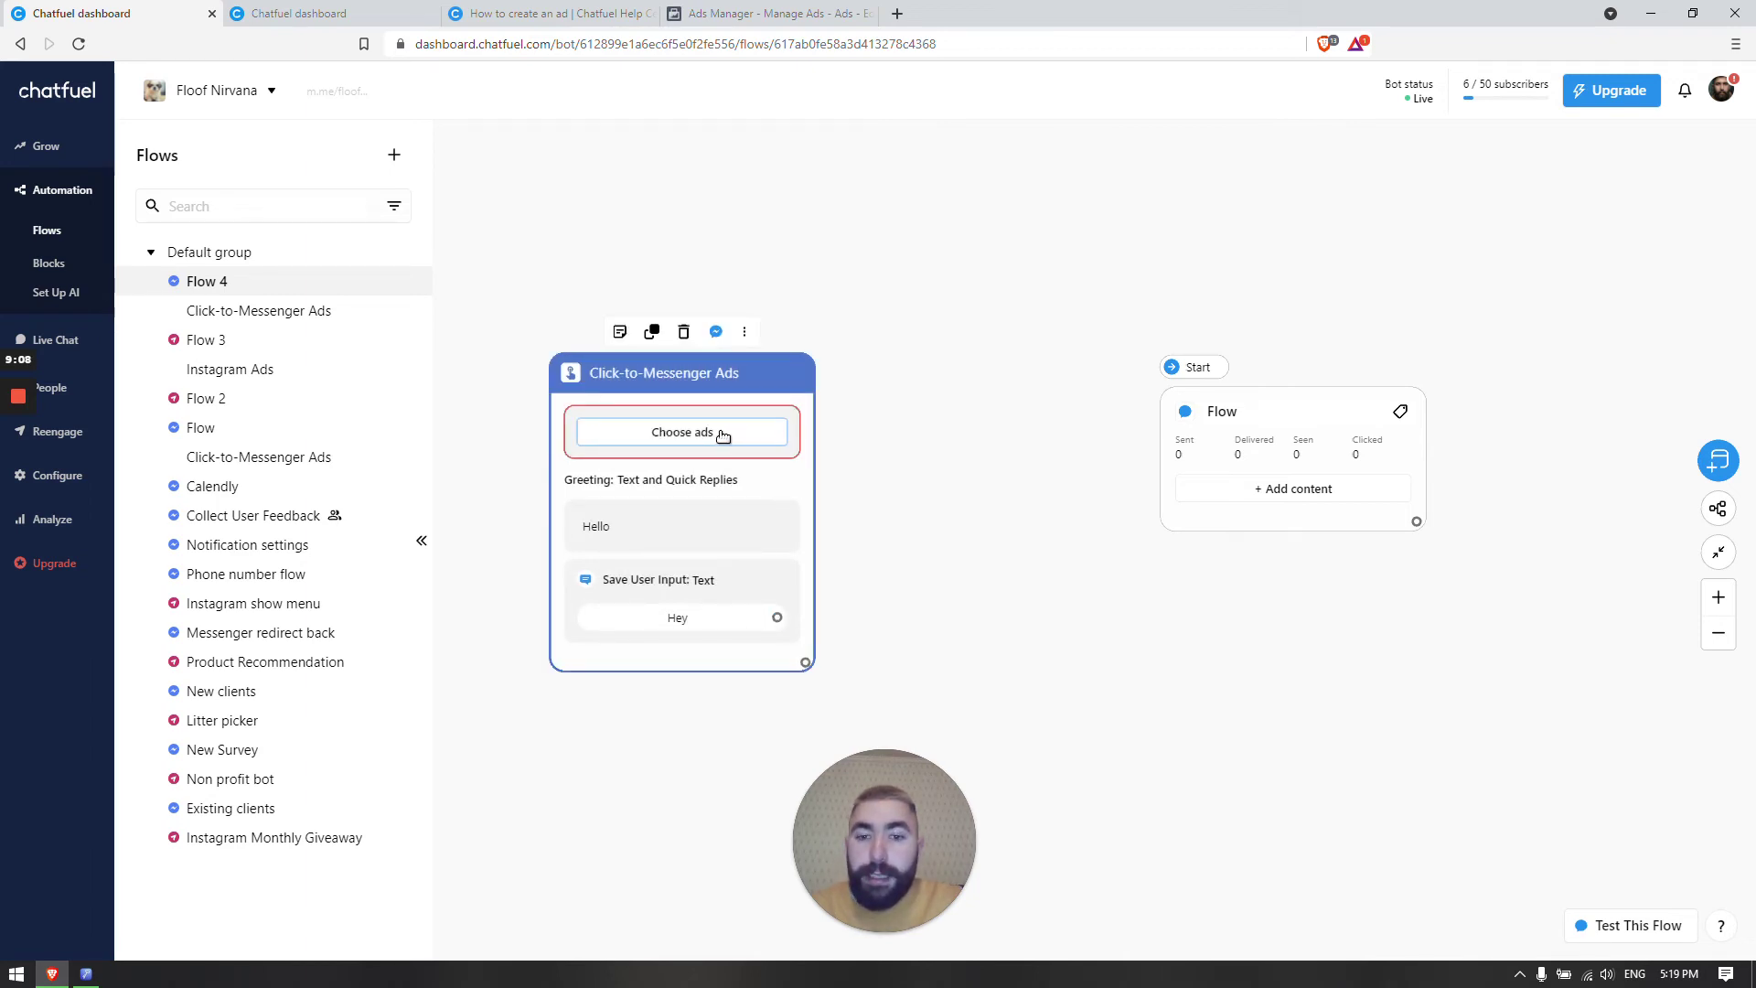
Close the ad editor in Ads Manager and open the ad selection of Flow 4's Click-to-Messenger Ads entry point in Chatfuel.
{"action": "left_click", "coordinate": [759, 13]}
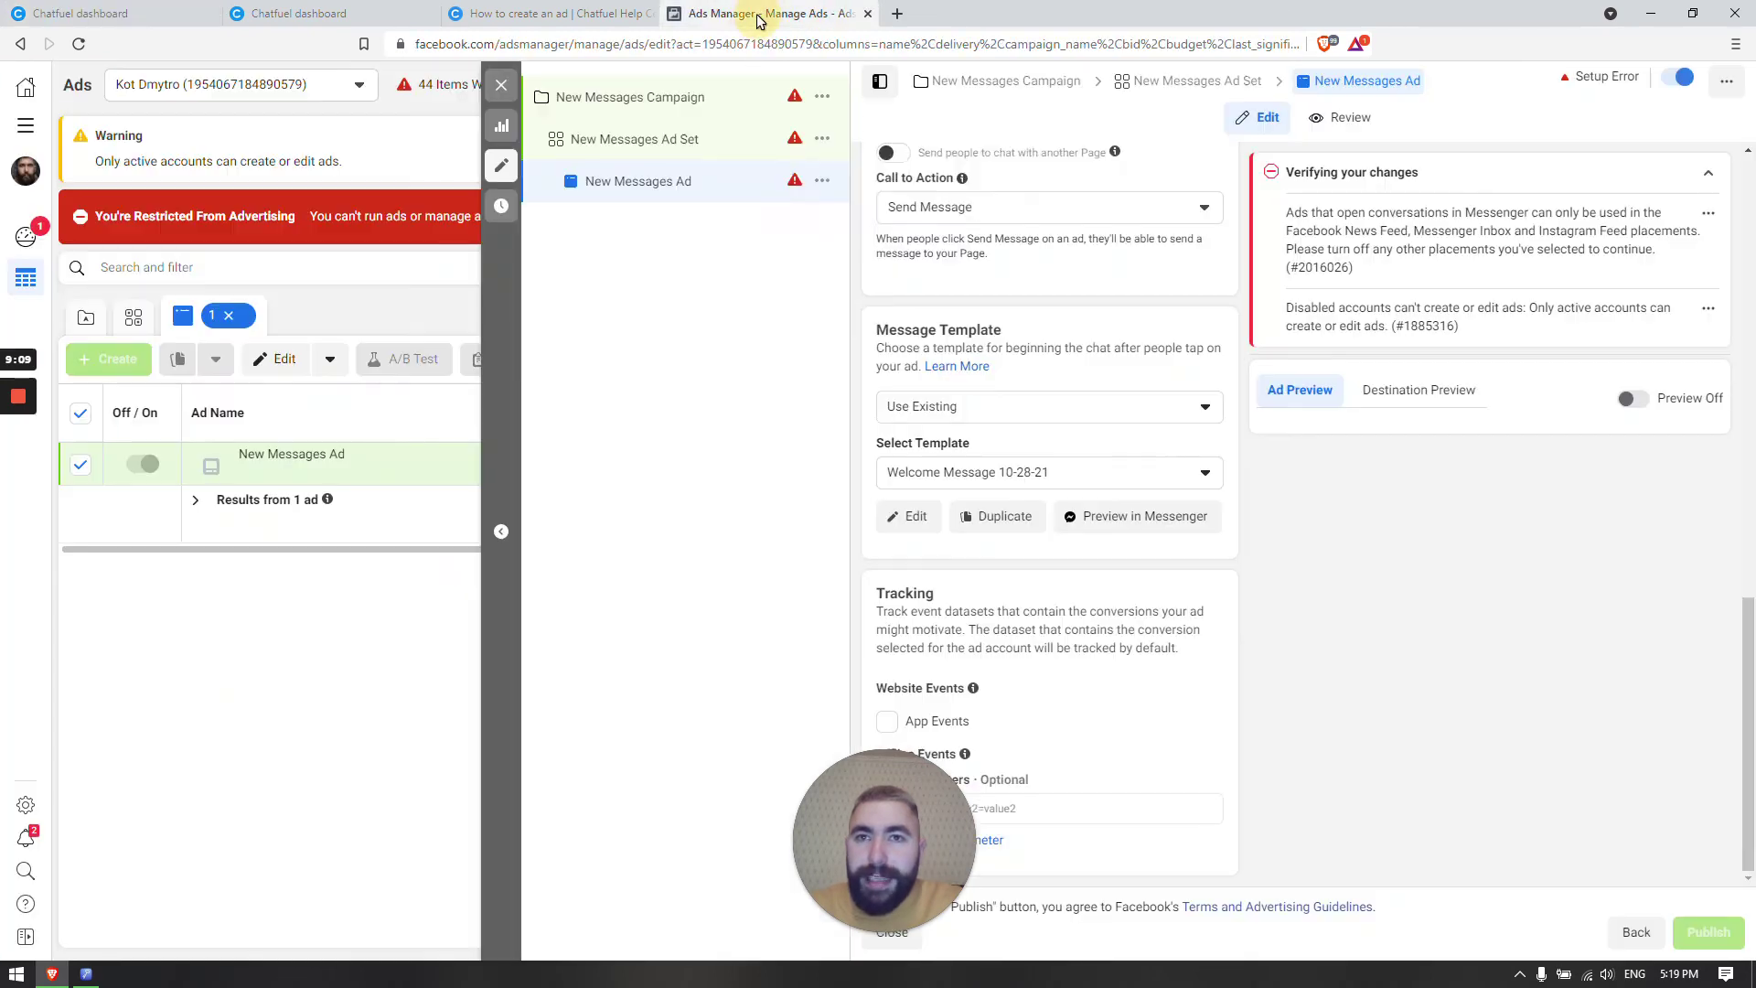
{"action": "left_click", "coordinate": [501, 84]}
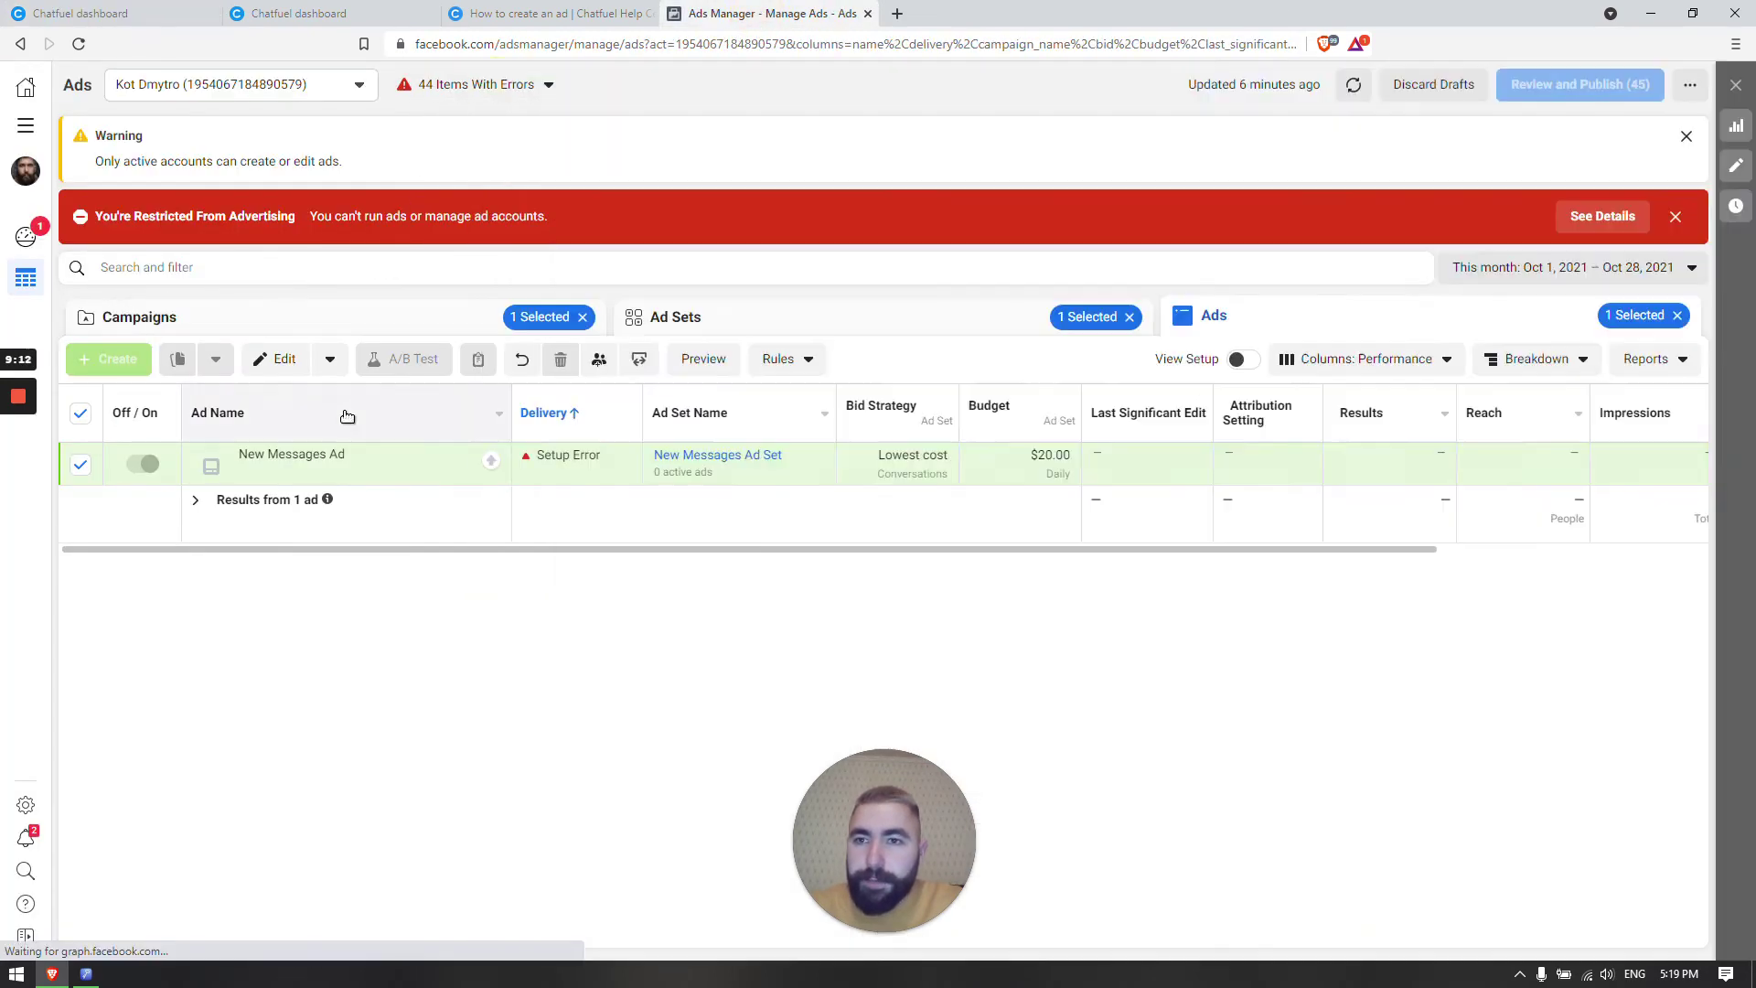
{"action": "left_click", "coordinate": [140, 16]}
{"action": "left_click_drag", "start_coordinate": [698, 370], "coordinate": [731, 369]}
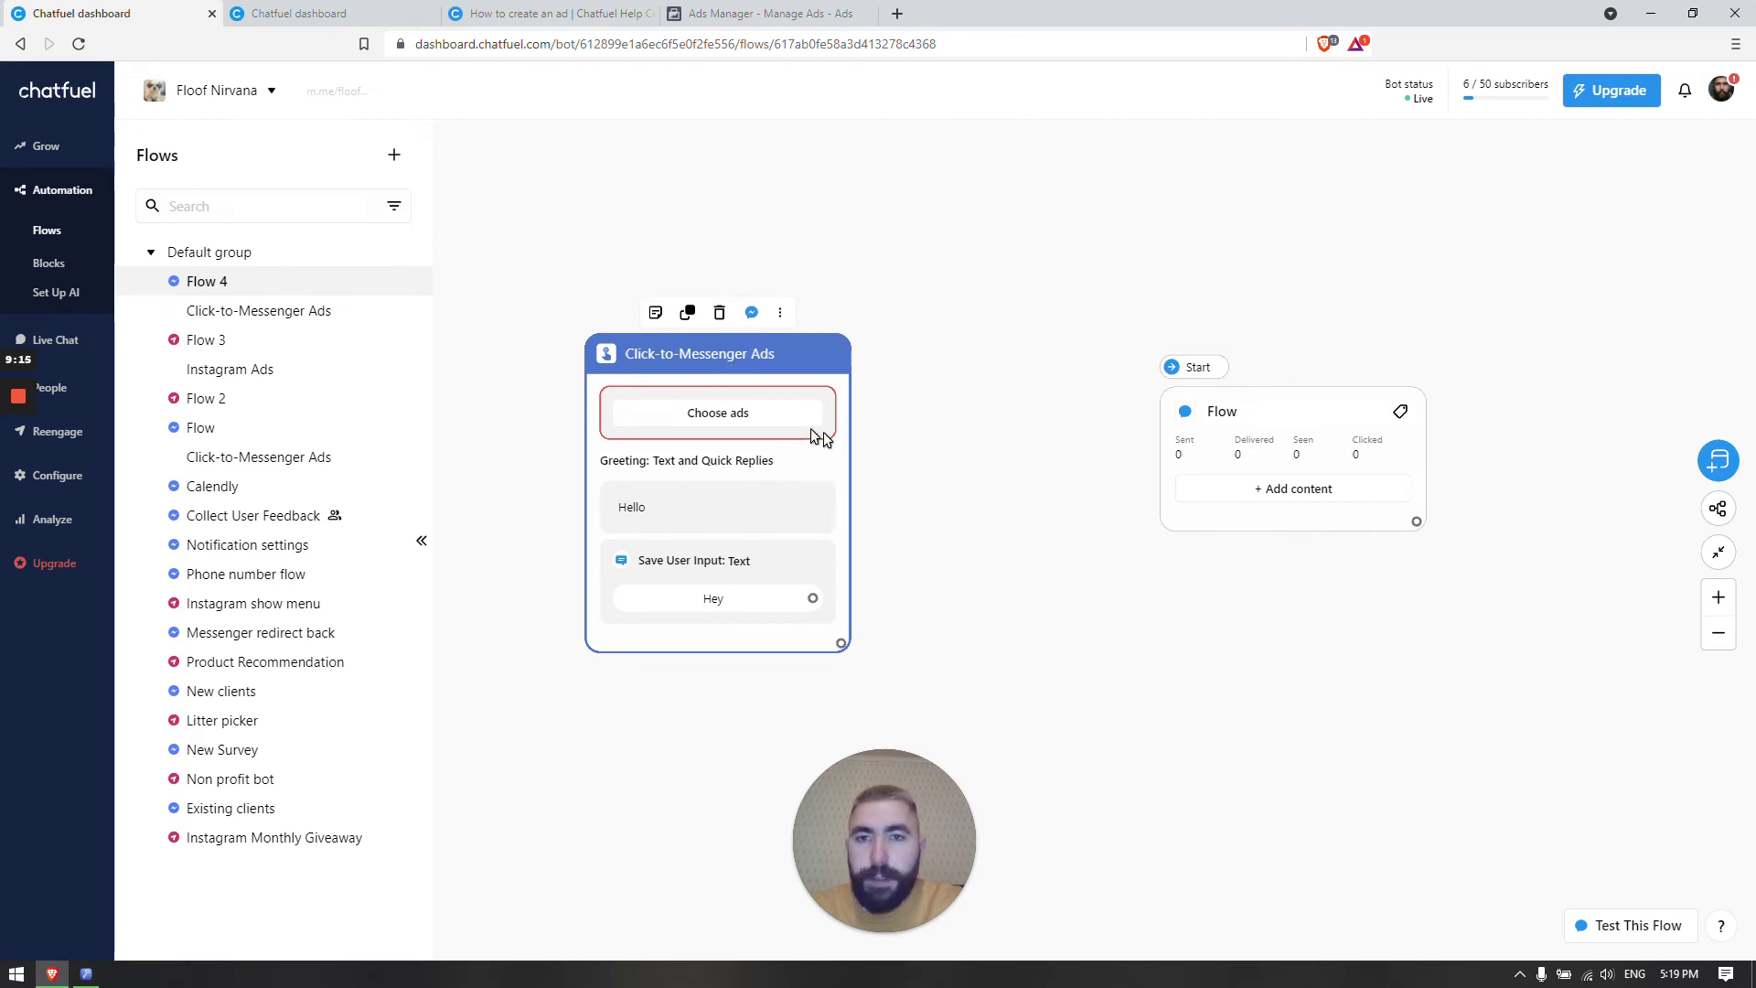
{"action": "left_click", "coordinate": [729, 415]}
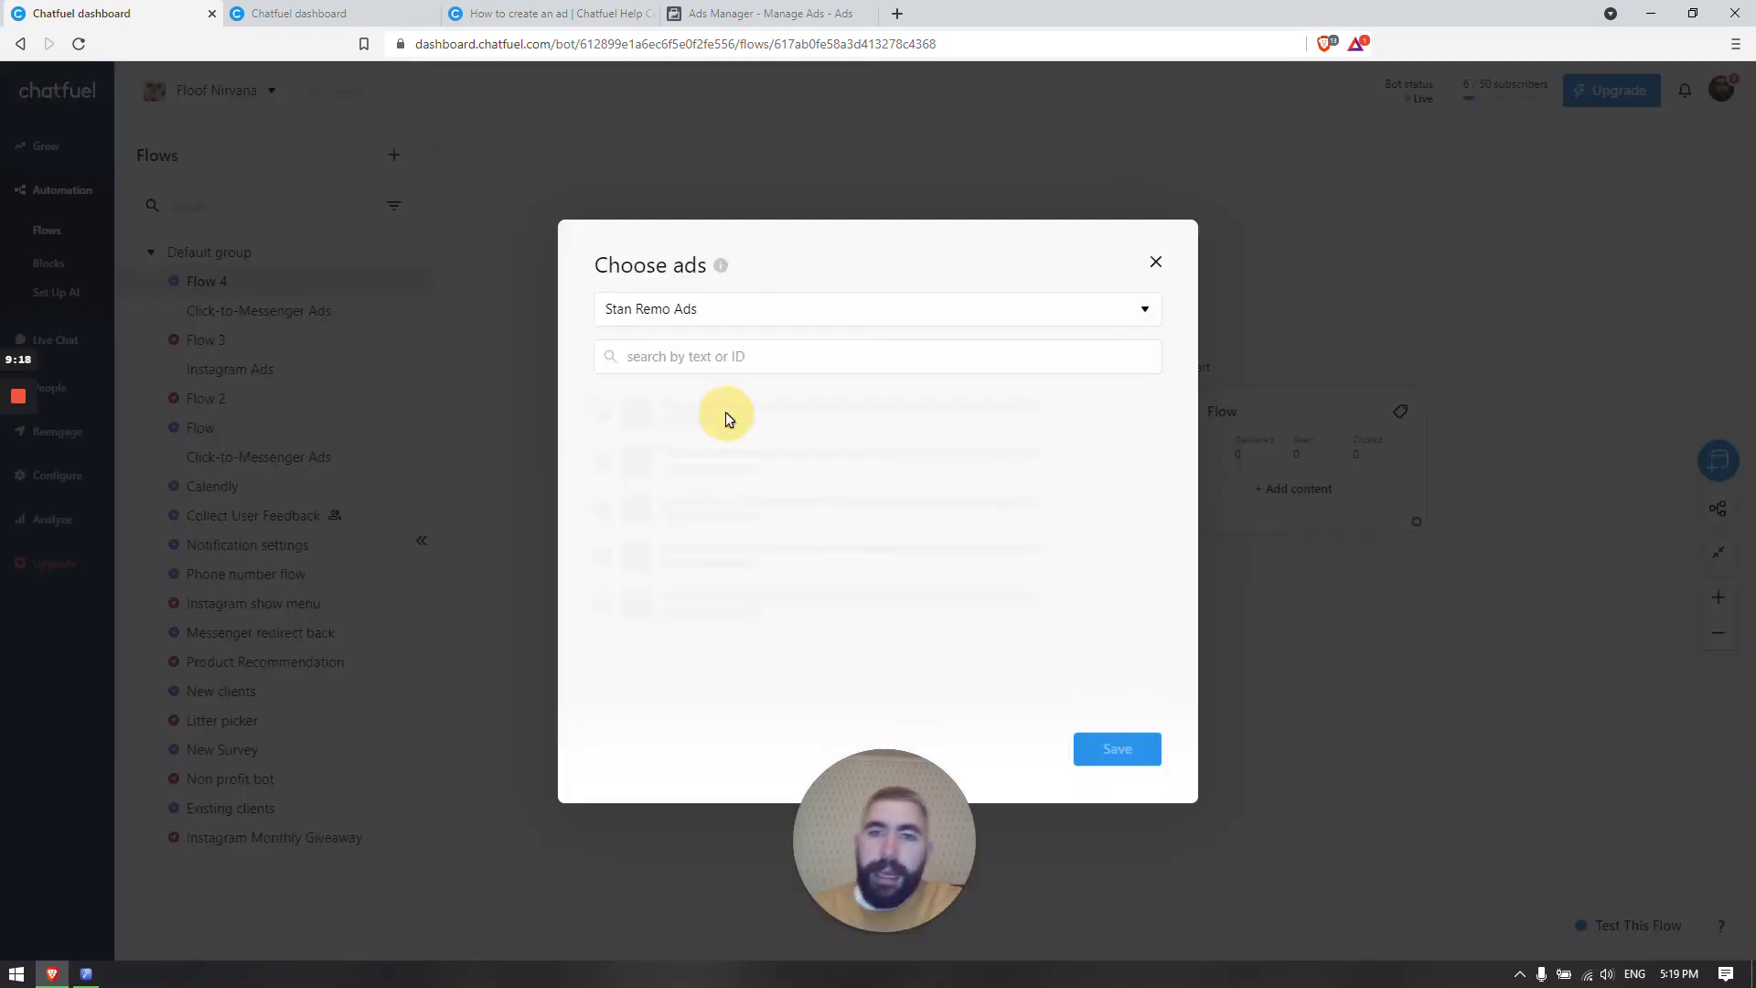
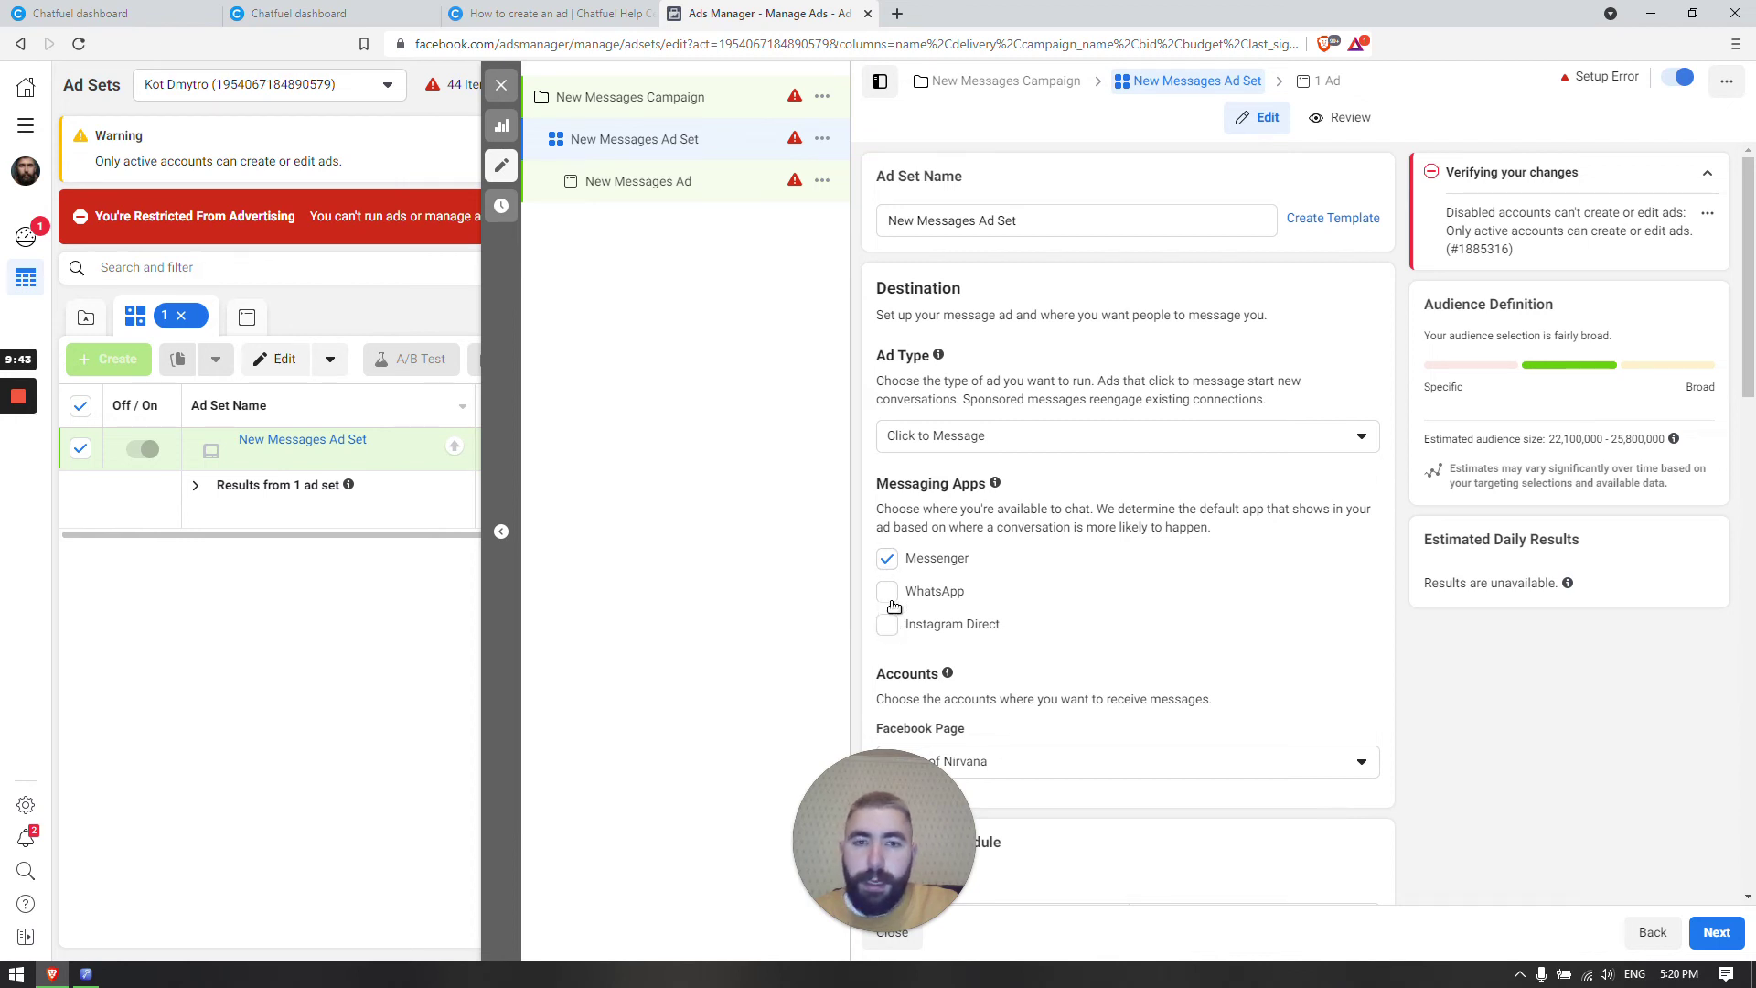
Enable WhatsApp as a messaging app of New Messages Ad Set and check the ad selection in Chatfuel.
{"action": "left_click", "coordinate": [139, 15]}
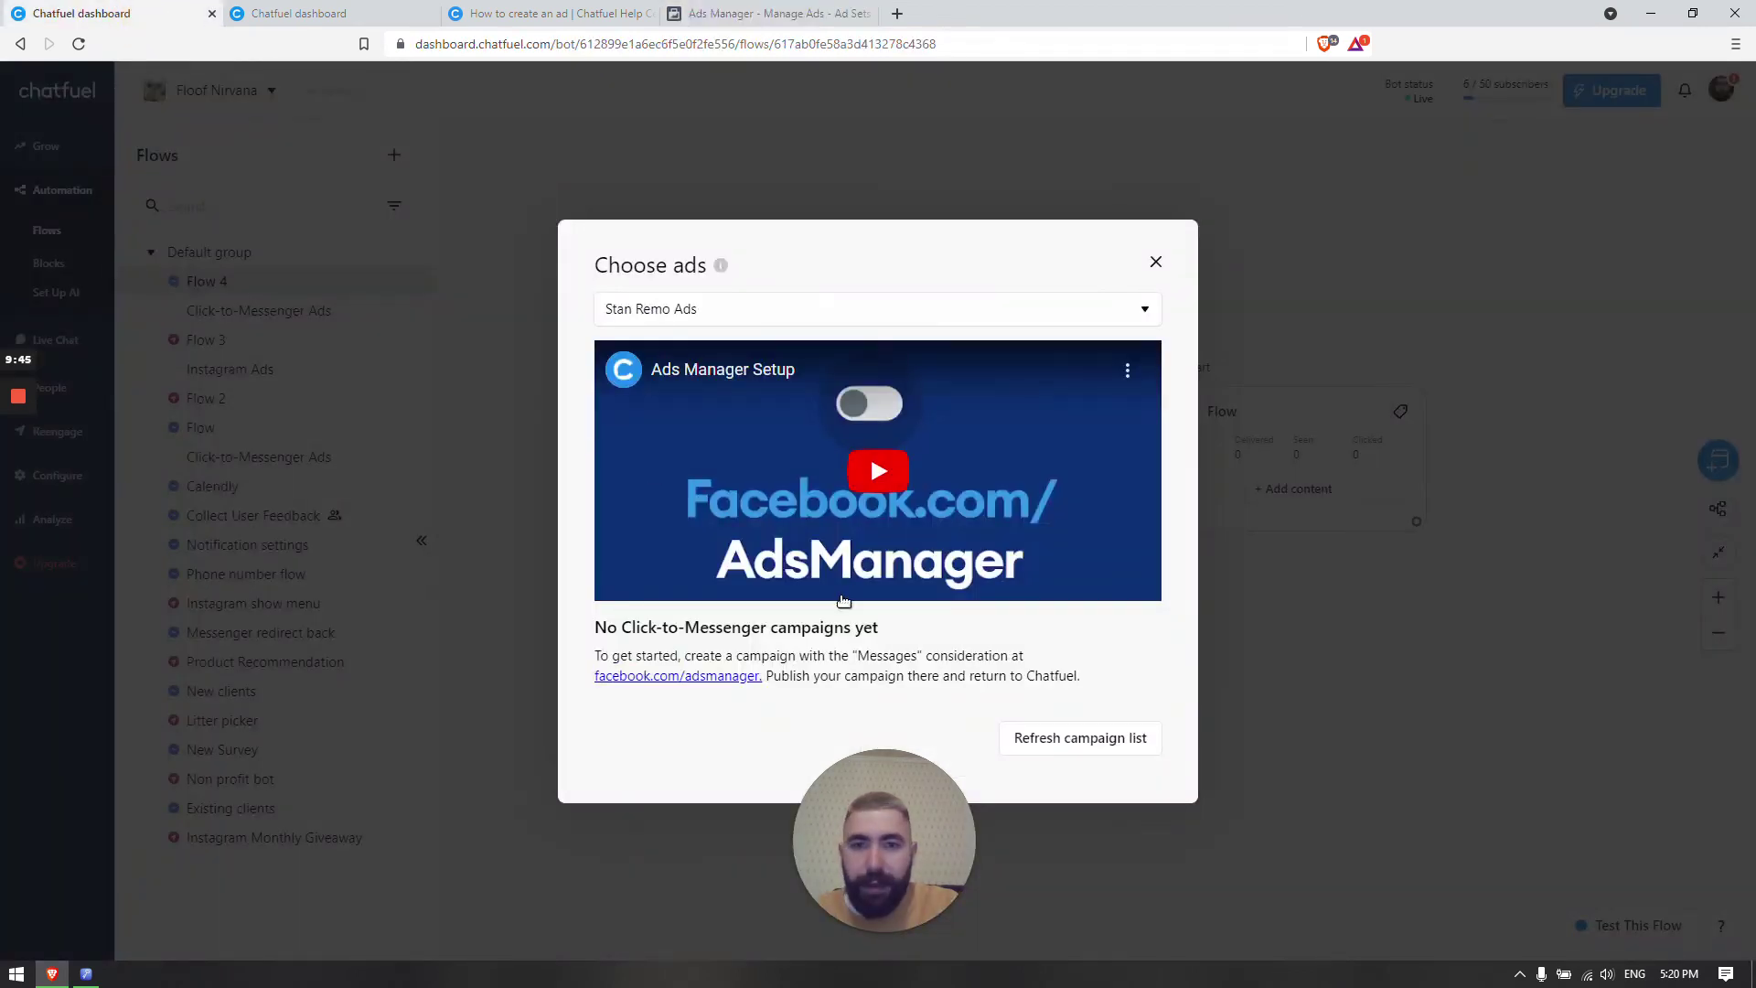
{"action": "left_click", "coordinate": [773, 13]}
{"action": "left_click", "coordinate": [900, 595]}
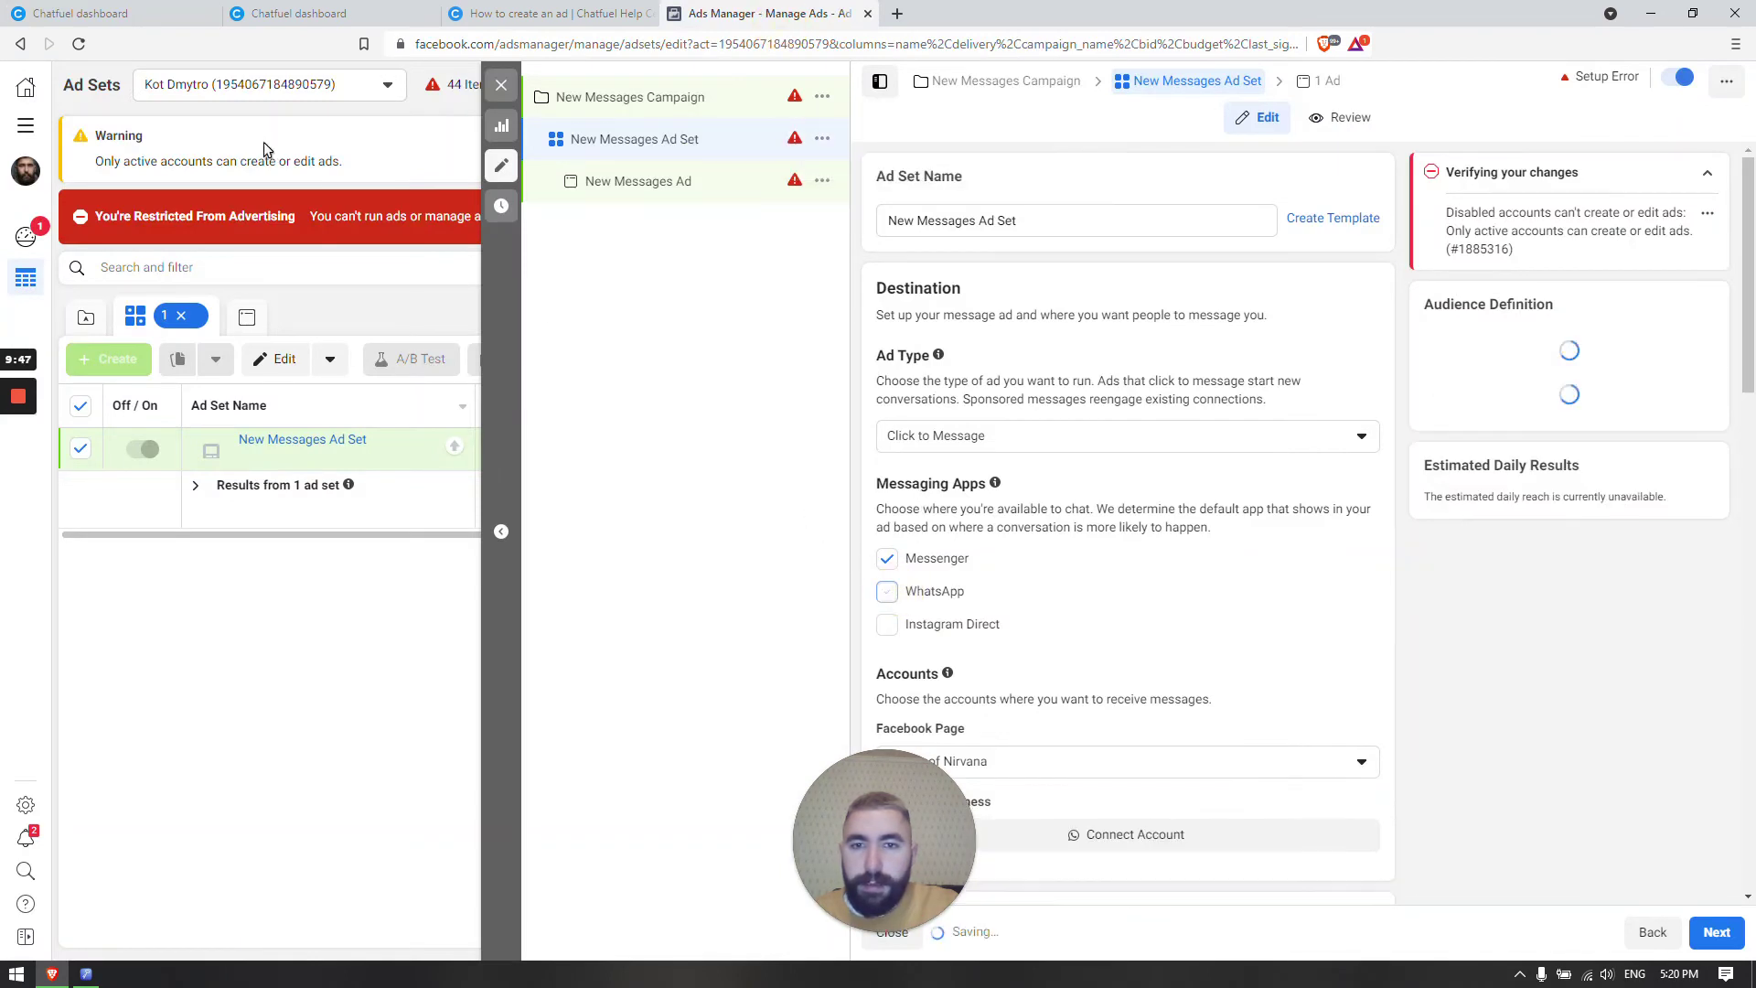
{"action": "left_click", "coordinate": [74, 13]}
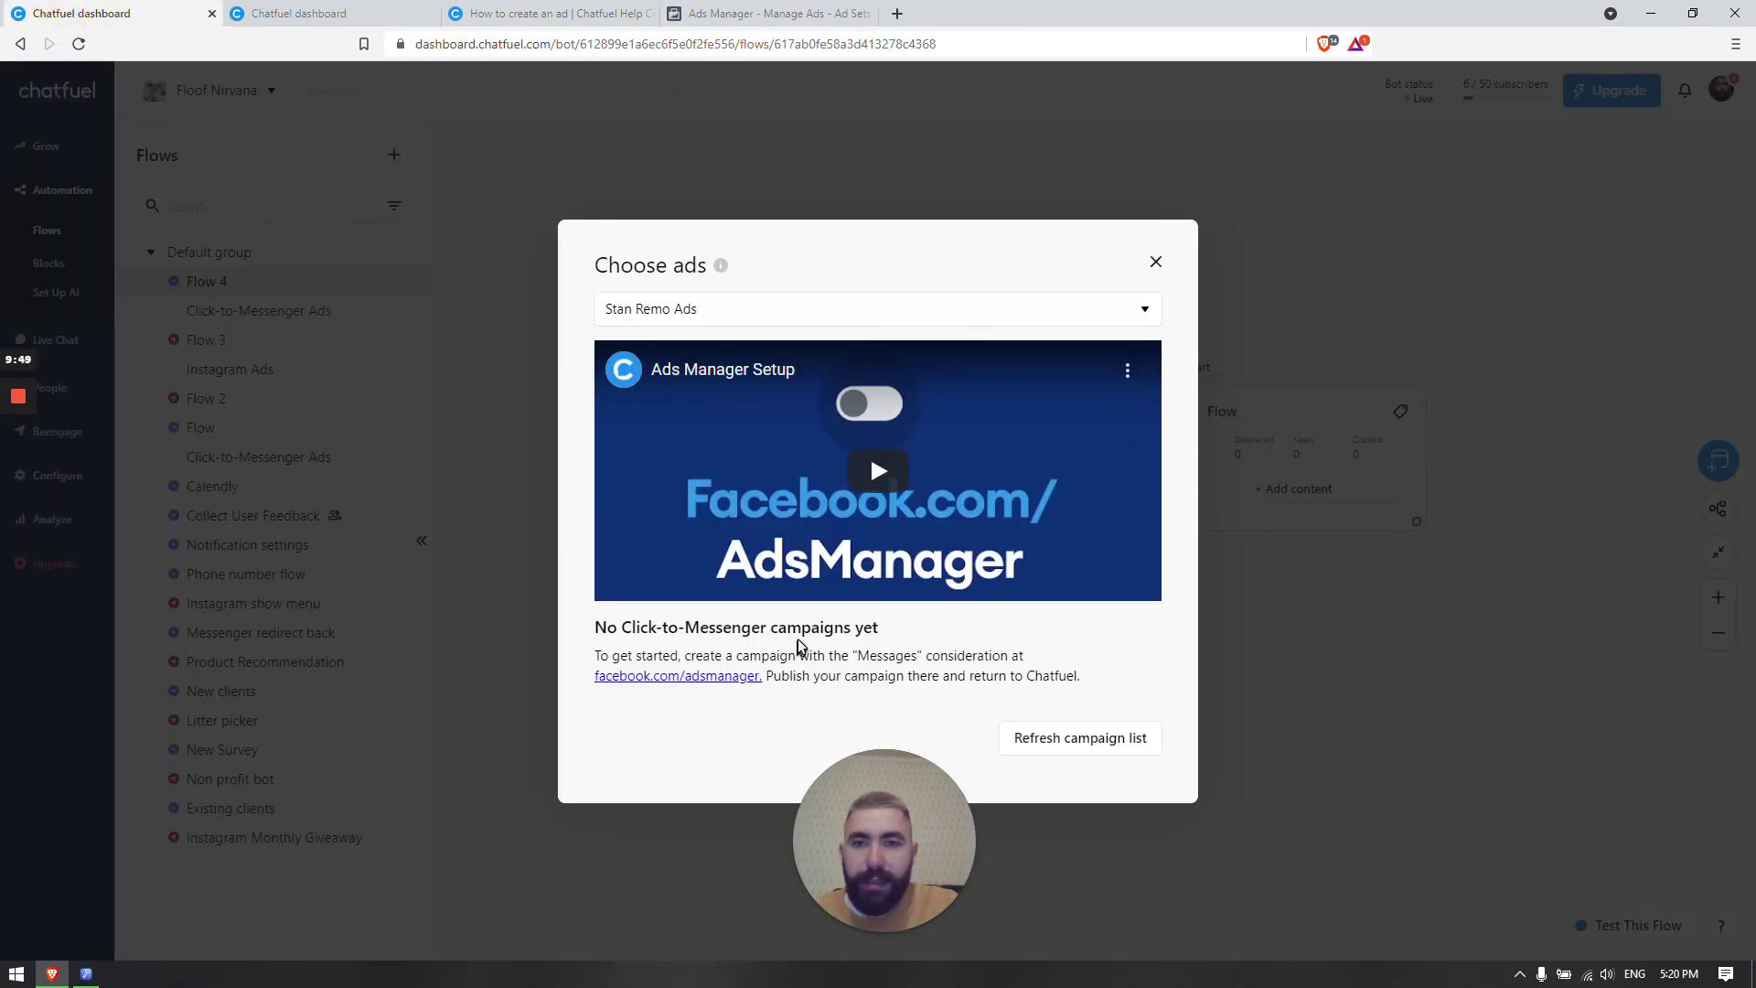
{"action": "left_click_drag", "start_coordinate": [607, 627], "coordinate": [803, 620]}
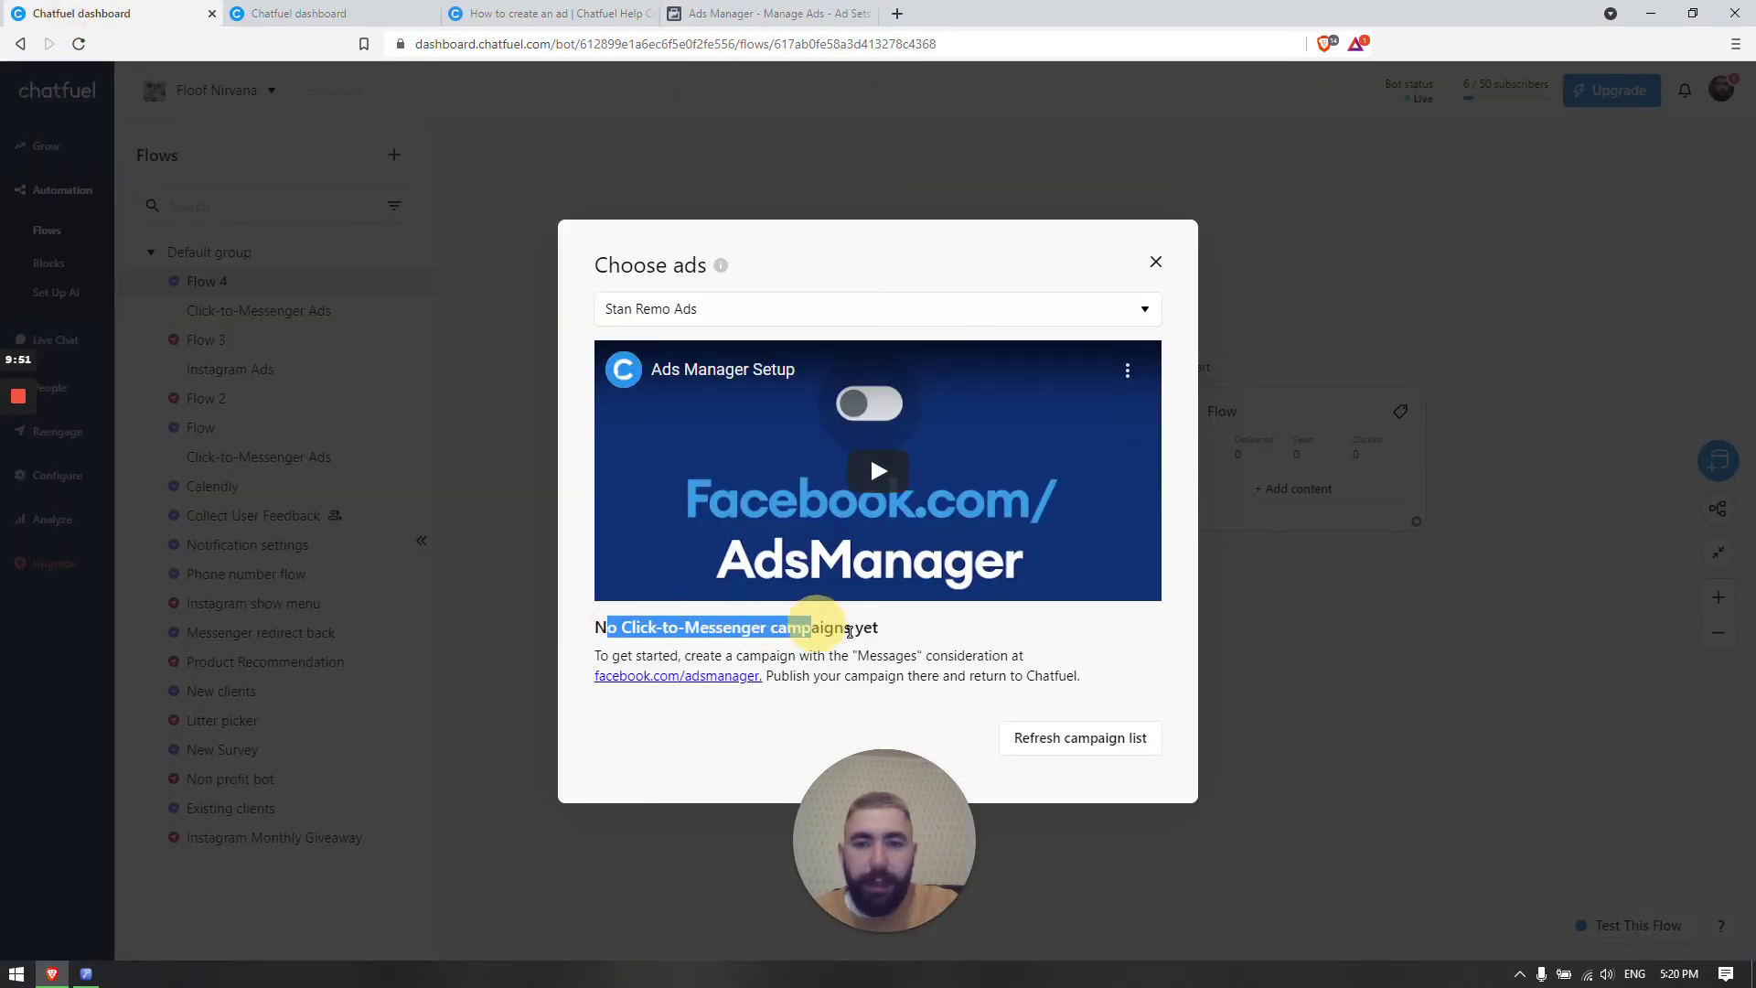
{"action": "left_click", "coordinate": [837, 621]}
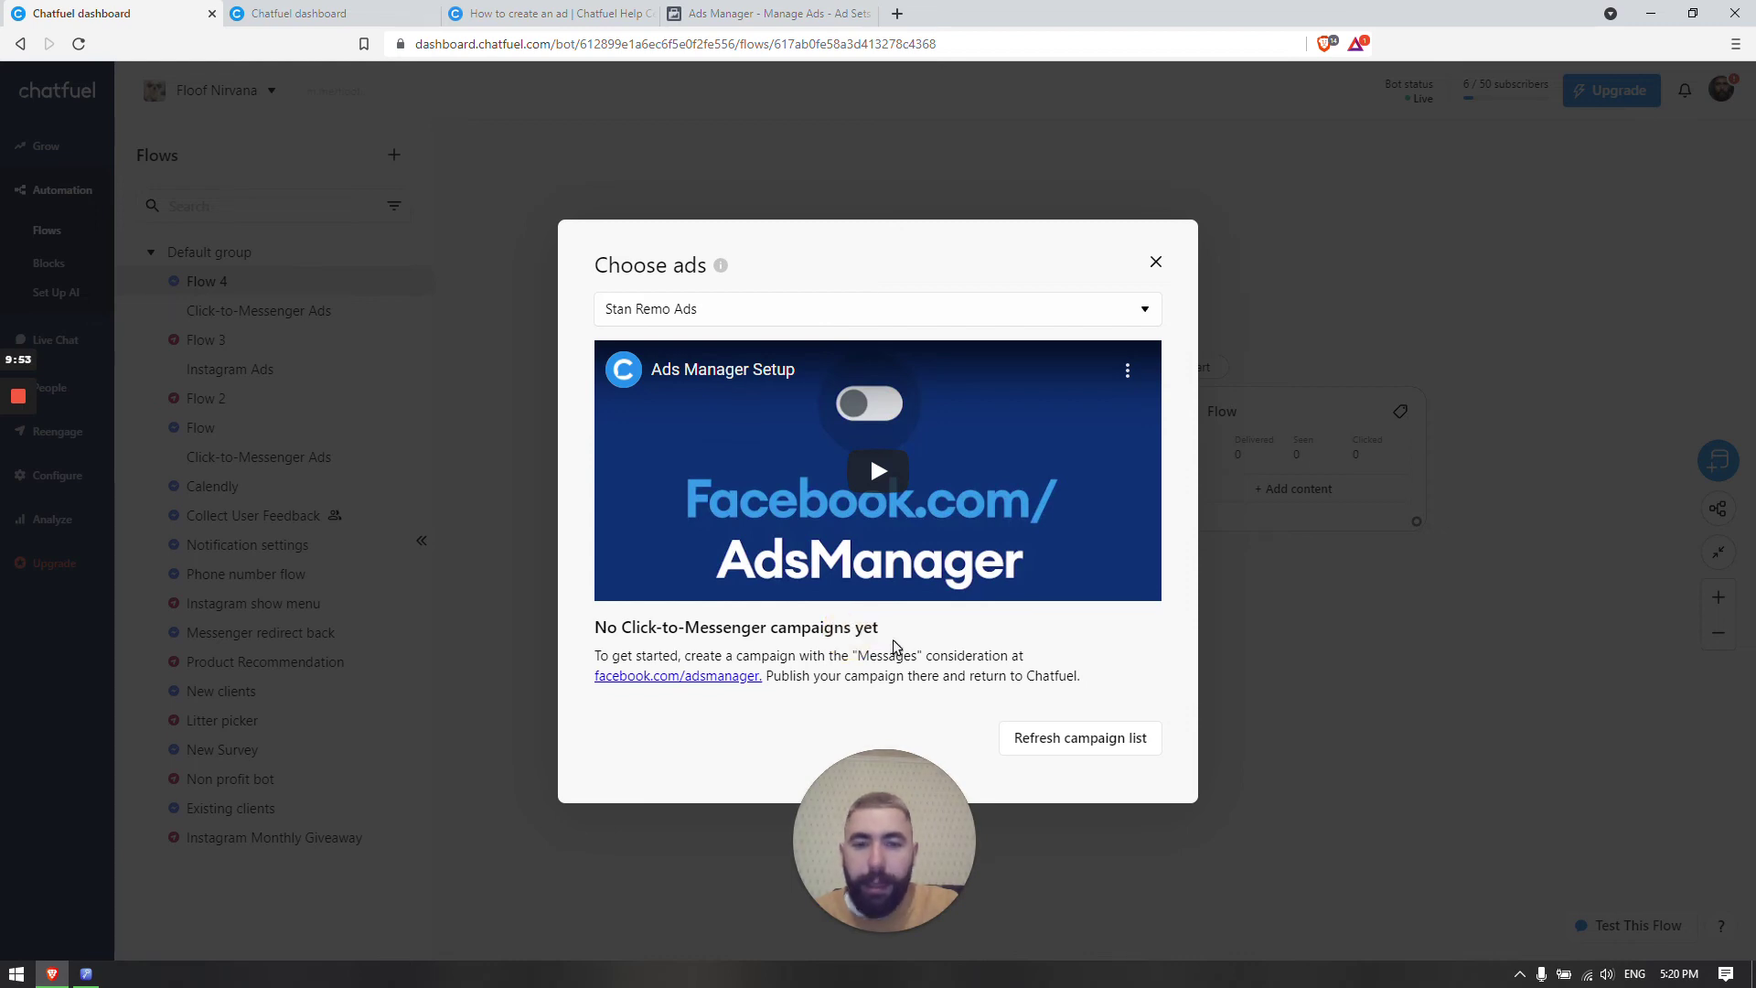
Remove WhatsApp from New Messages Ad Set's messaging apps and refresh the campaign list in Chatfuel's ad selection.
{"action": "left_click", "coordinate": [764, 13]}
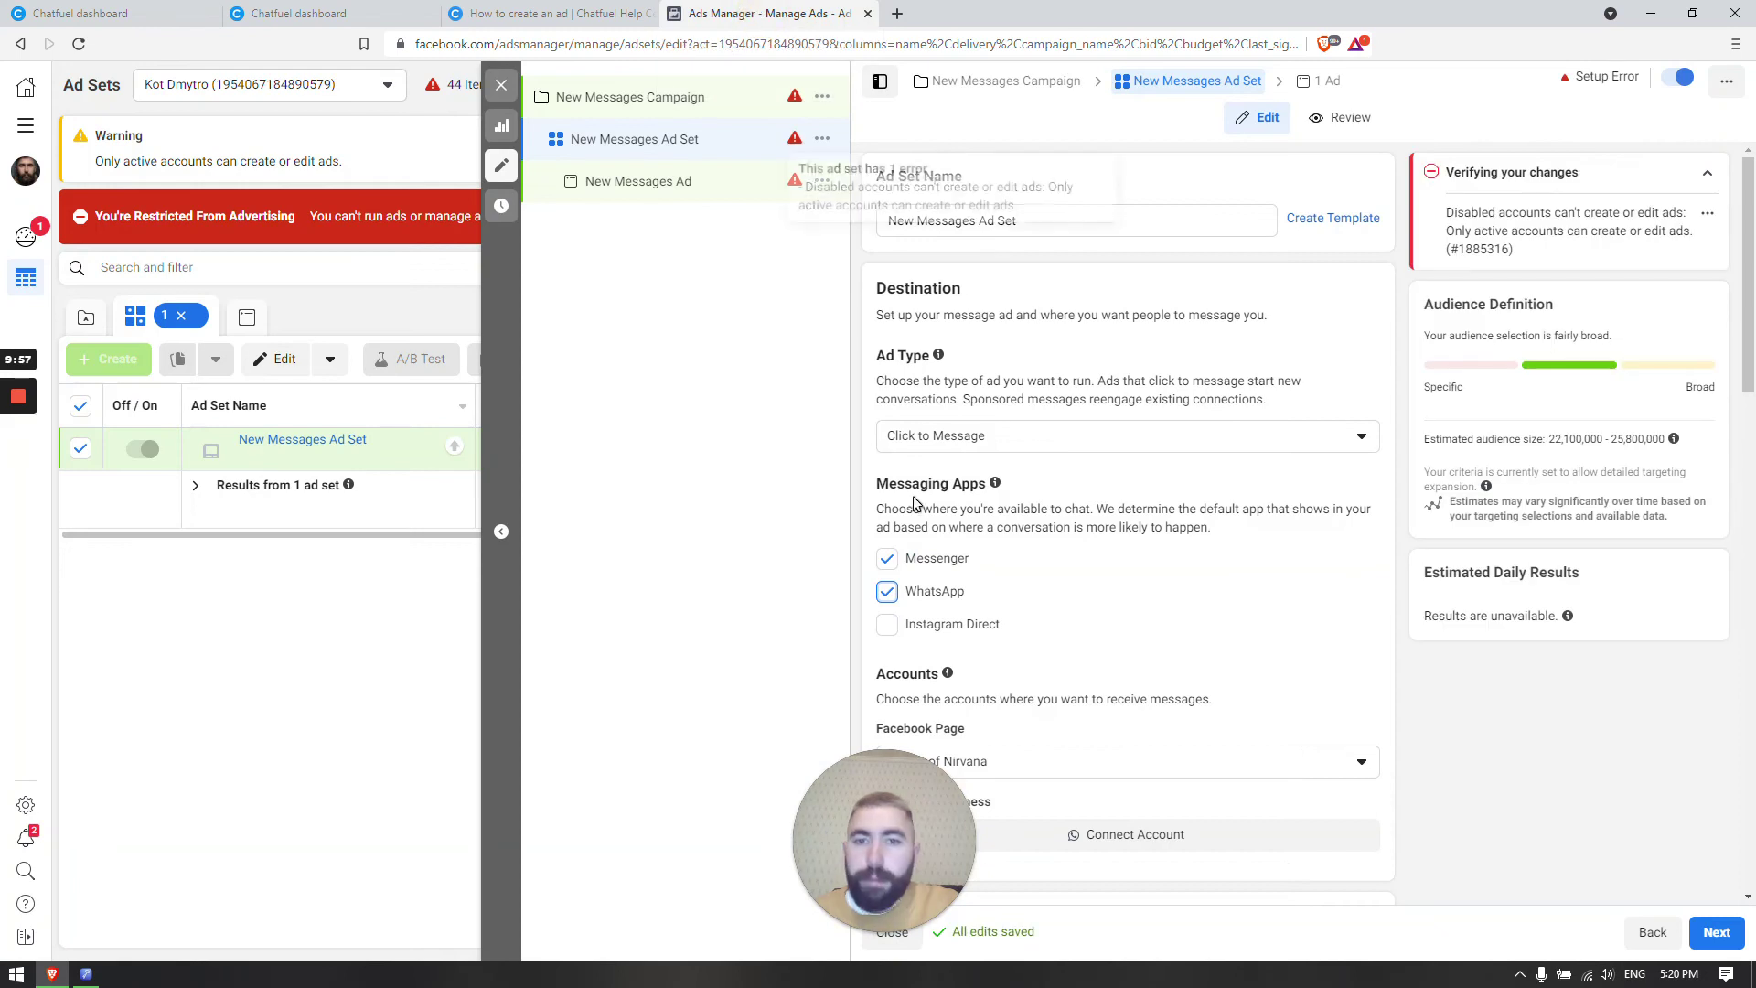
{"action": "left_click", "coordinate": [892, 590]}
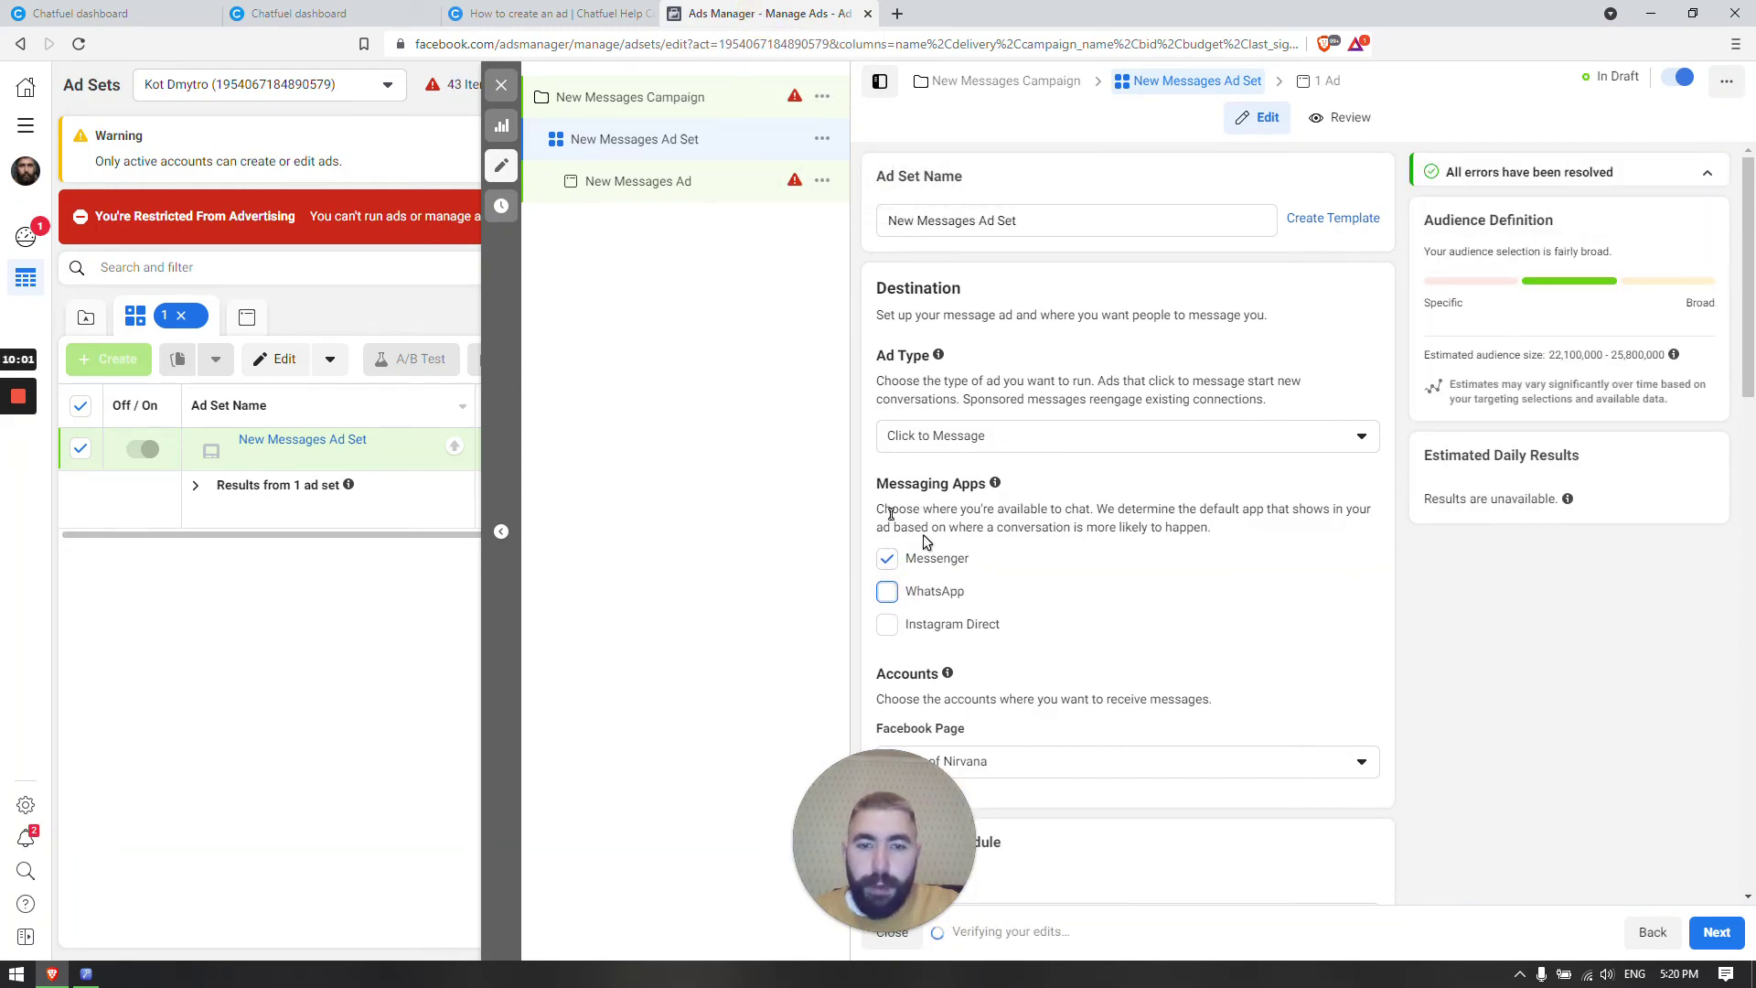
{"action": "left_click", "coordinate": [81, 13]}
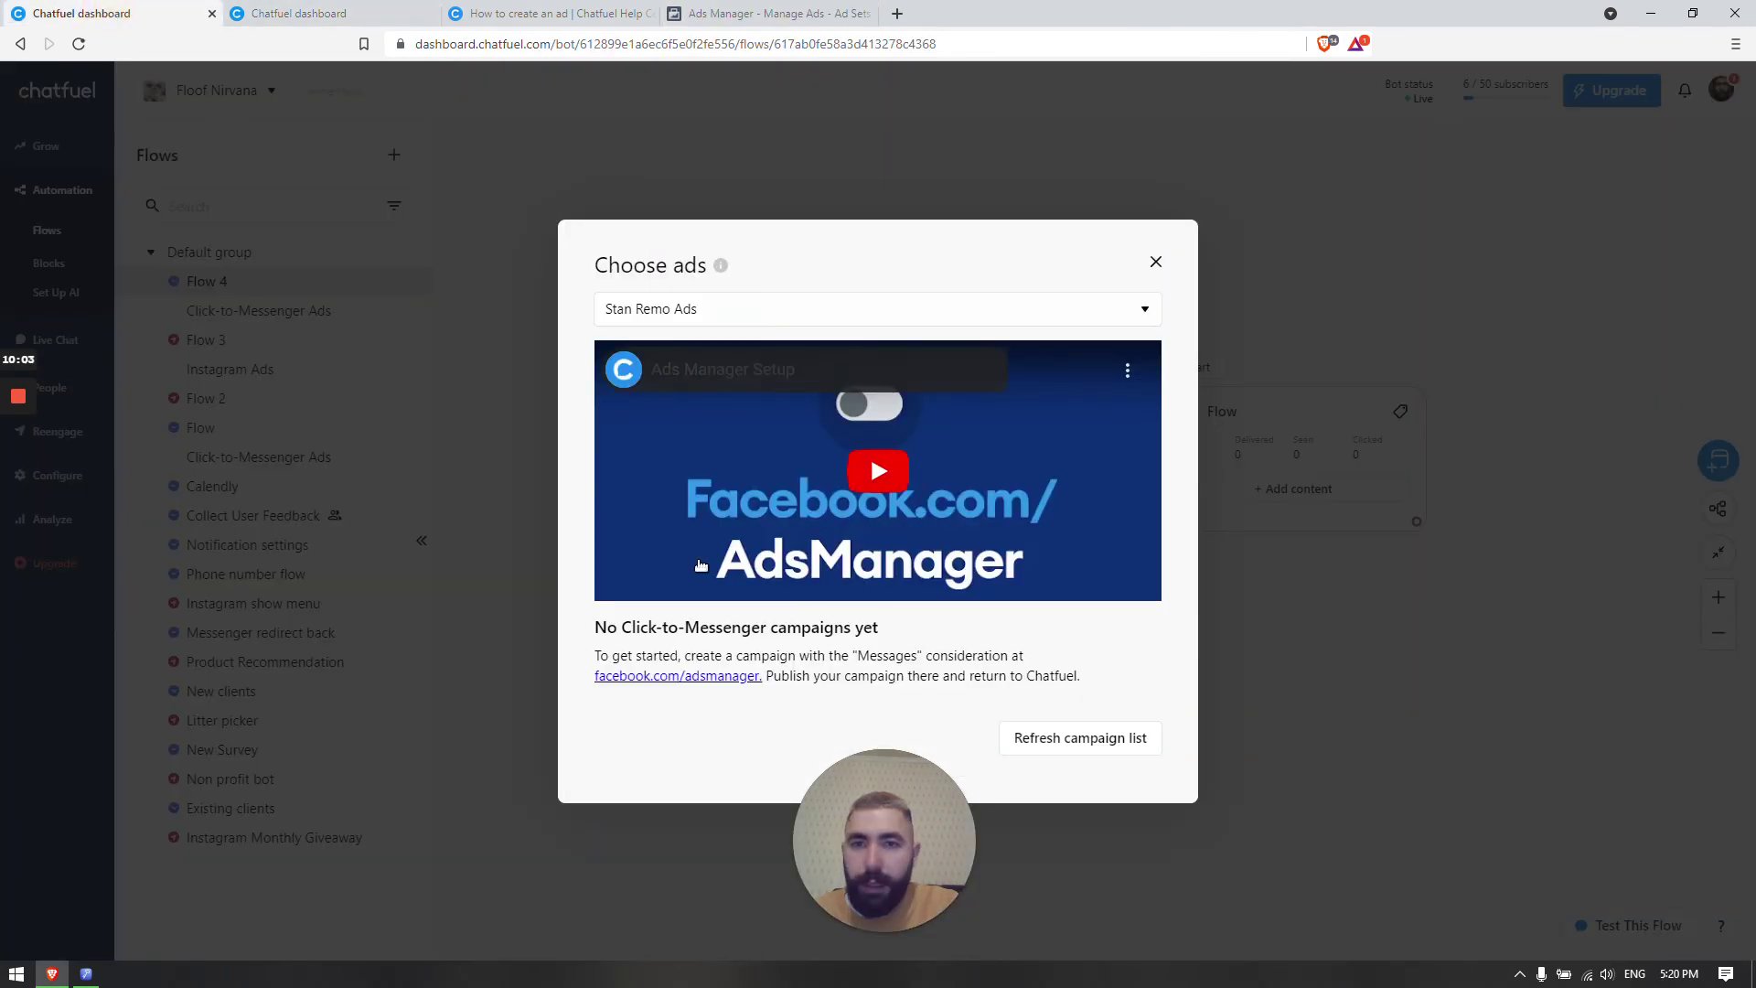
{"action": "left_click", "coordinate": [1038, 742]}
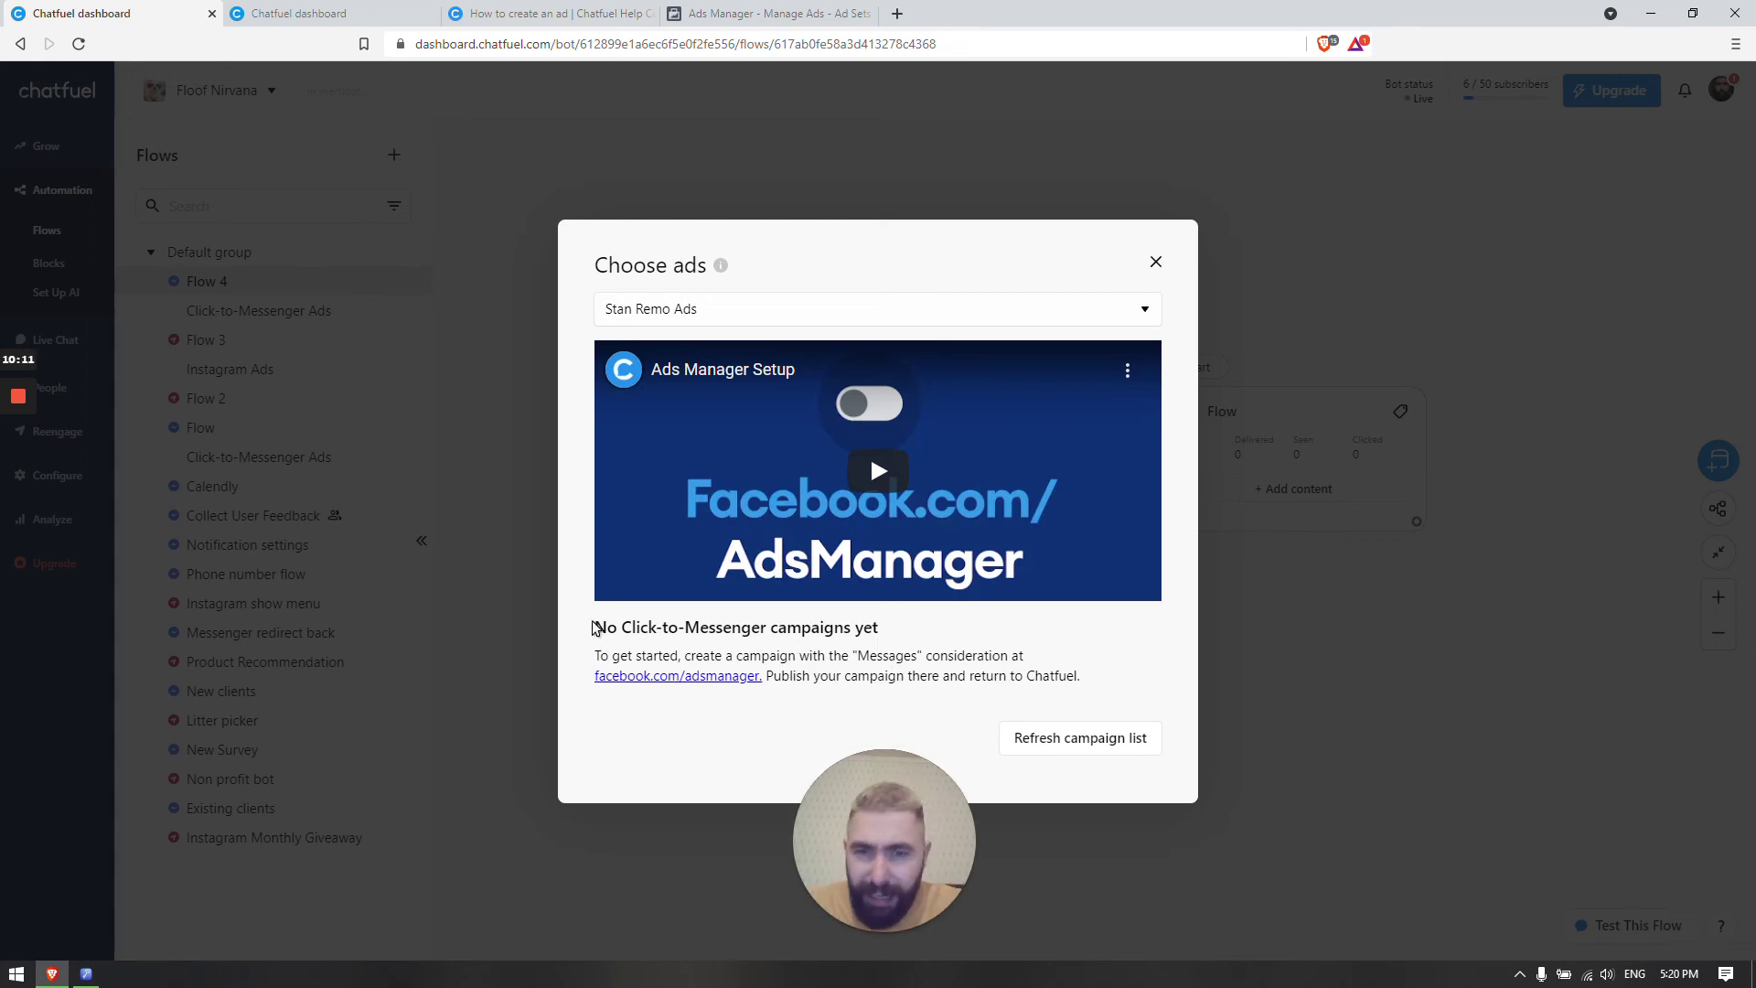
{"action": "left_click_drag", "start_coordinate": [592, 626], "coordinate": [915, 629]}
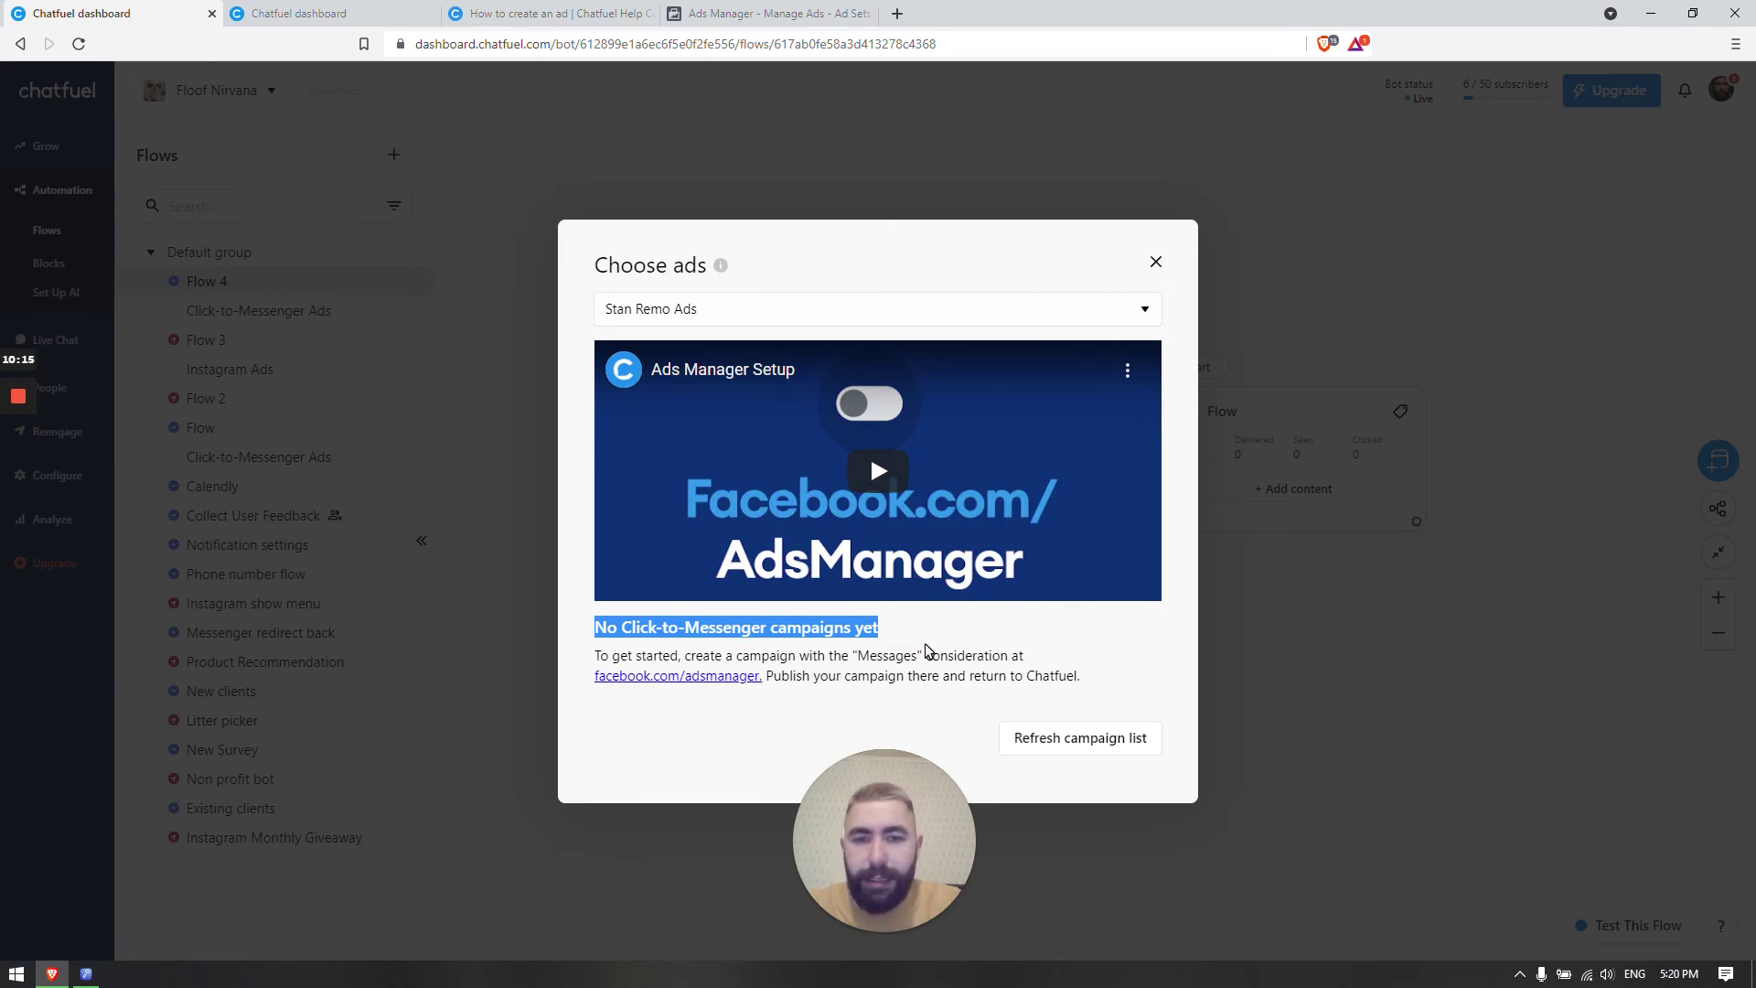
Close the ad set editor in Ads Manager and reload the available campaigns in Chatfuel.
{"action": "left_click", "coordinate": [769, 13]}
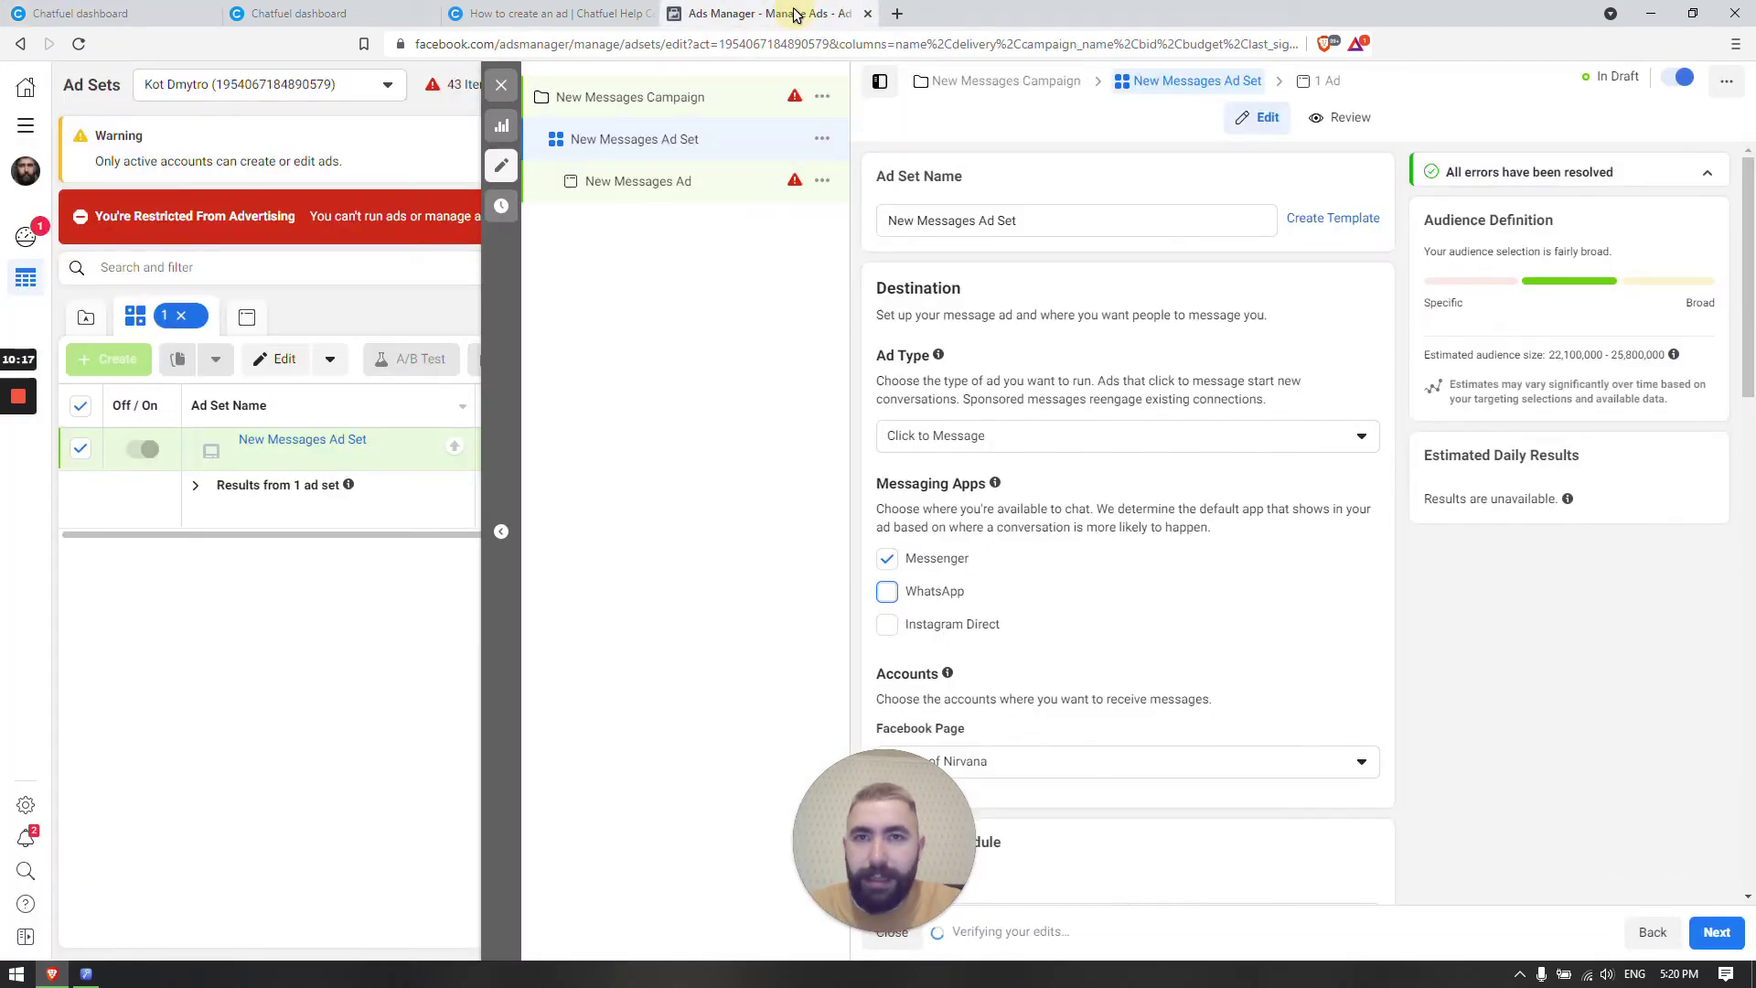
{"action": "left_click", "coordinate": [501, 85]}
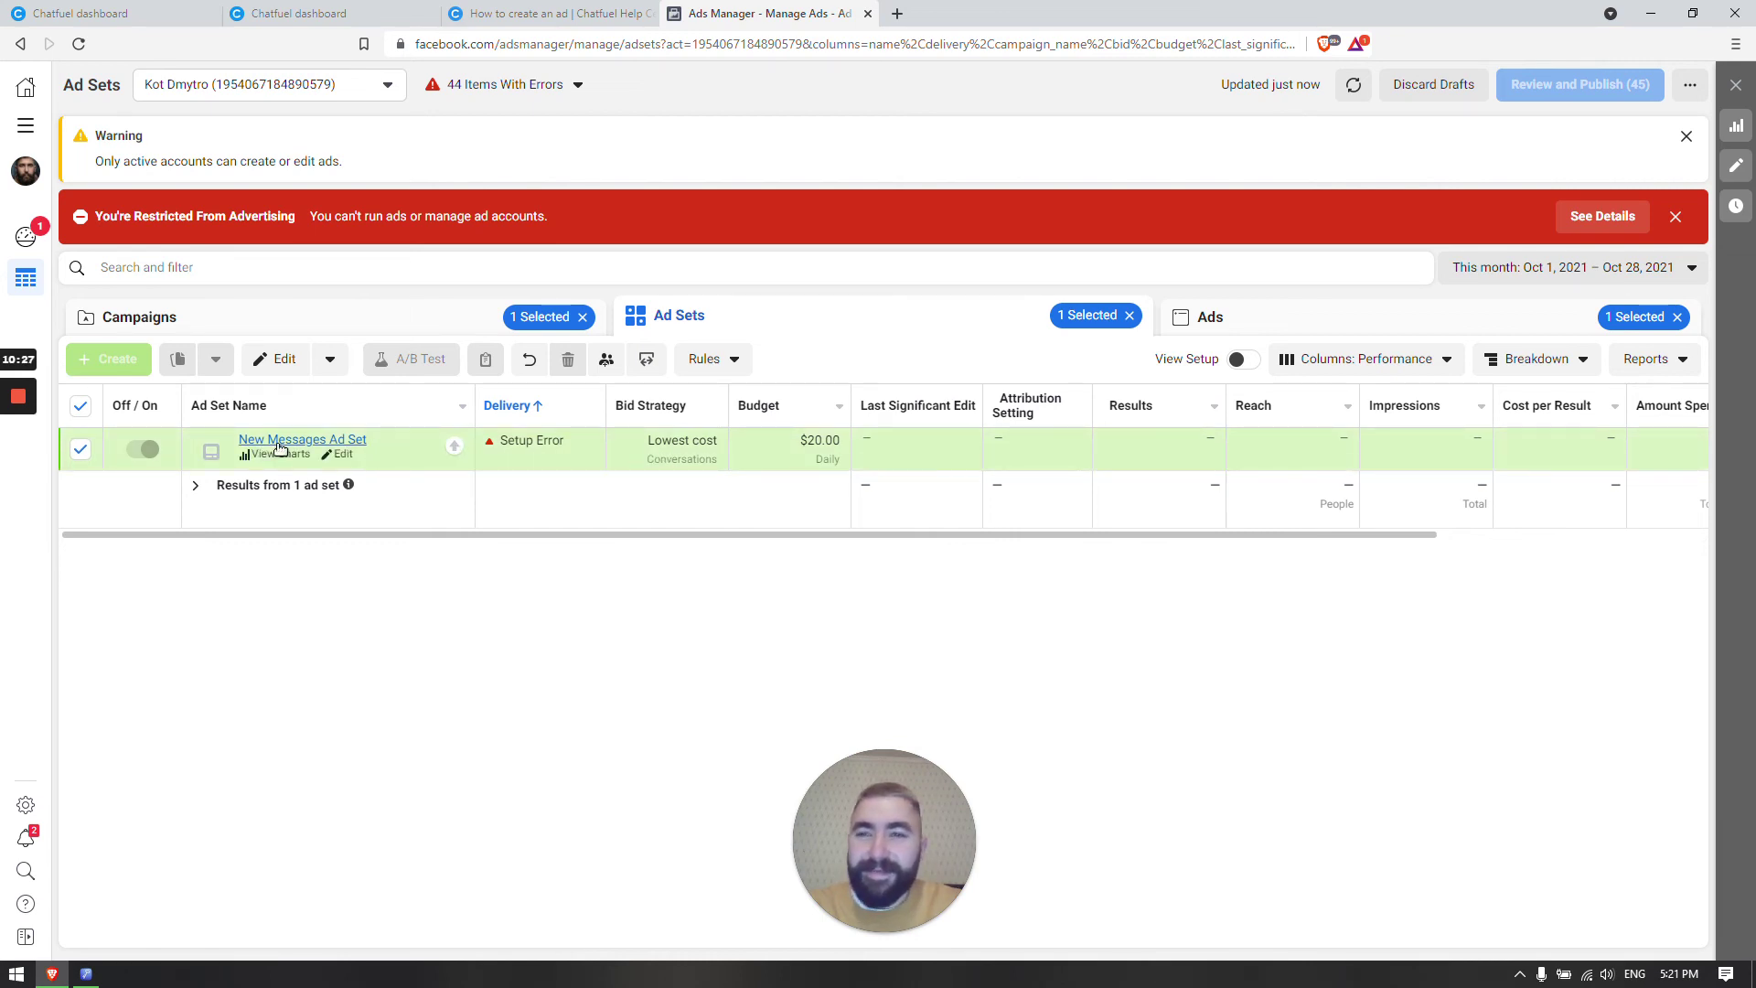
{"action": "left_click", "coordinate": [183, 15]}
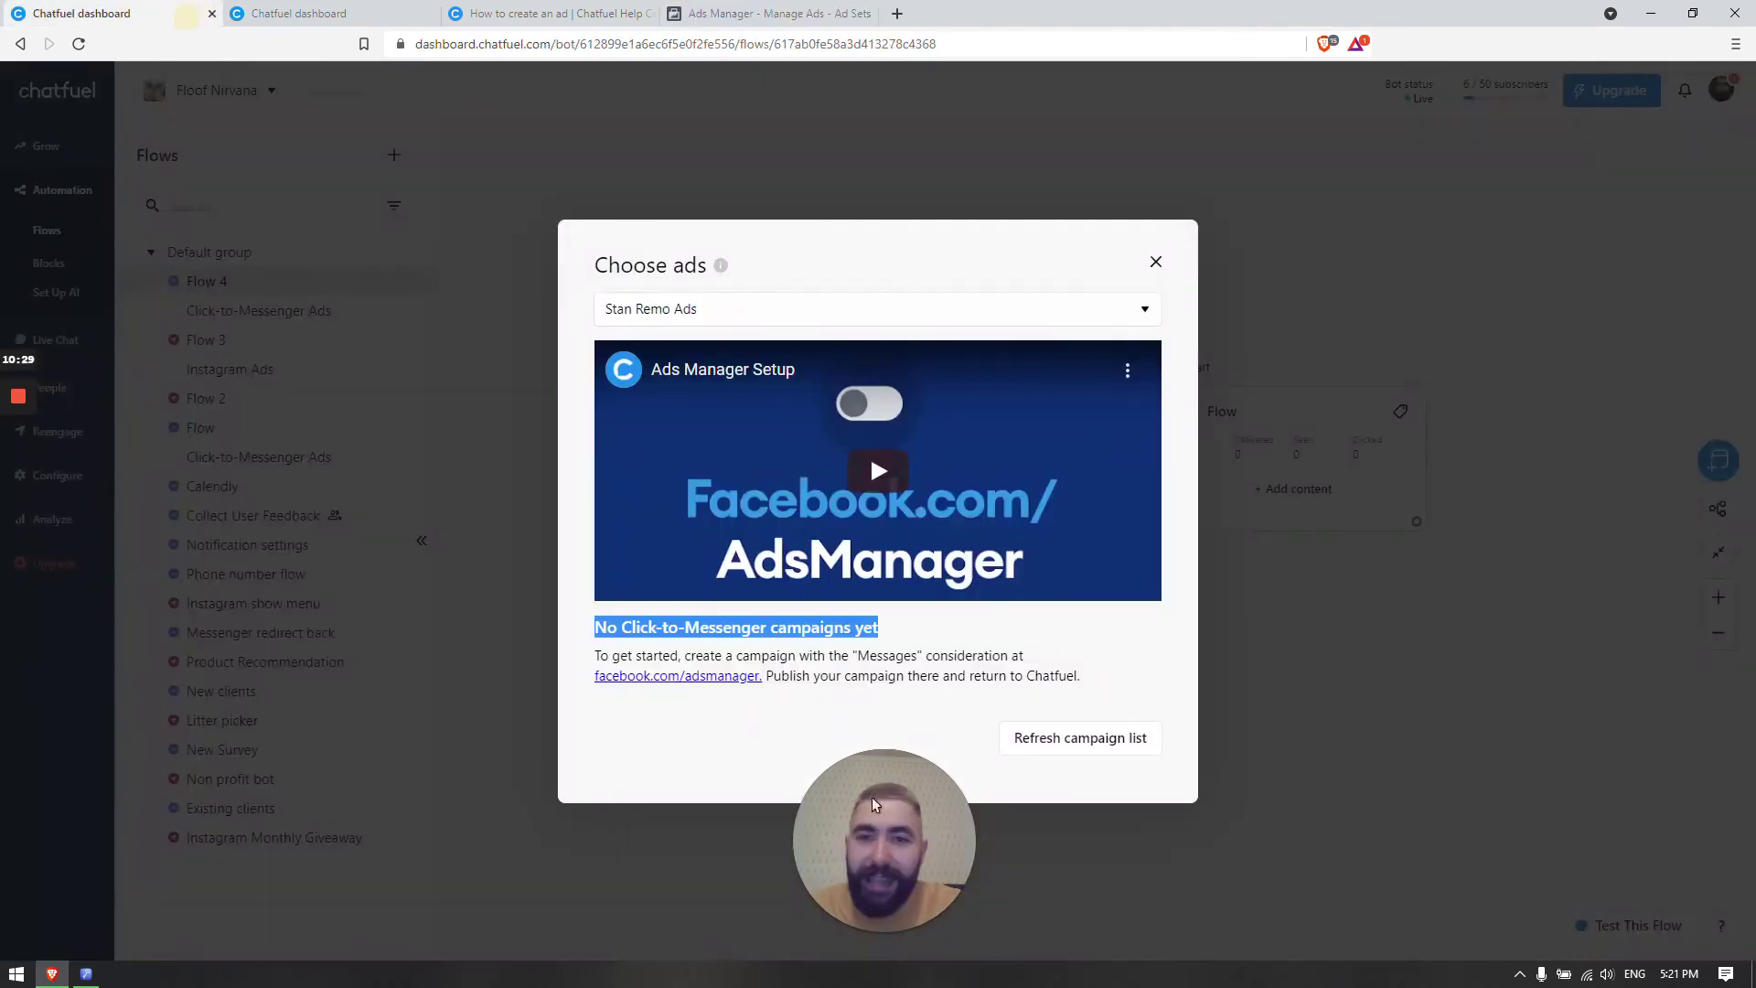
{"action": "left_click", "coordinate": [844, 657]}
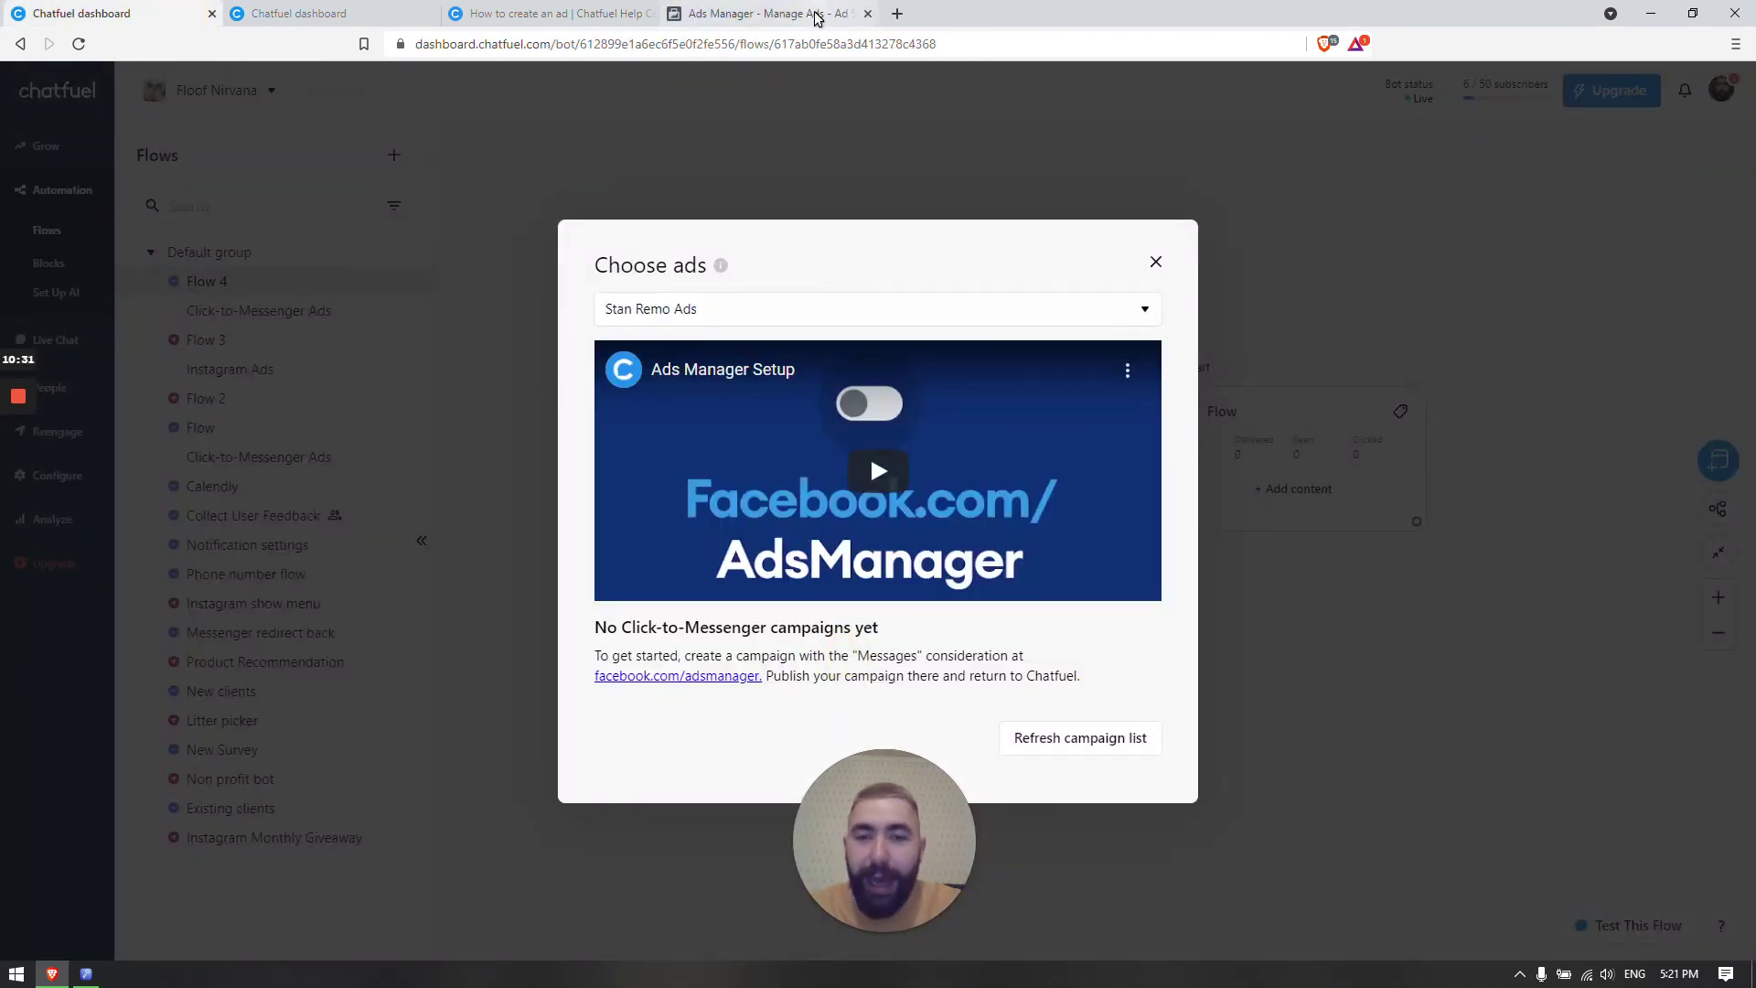
{"action": "left_click", "coordinate": [1065, 749]}
{"action": "left_click", "coordinate": [1092, 745]}
Check New Messages Ad Set in Ads Manager's ad set list and refresh Chatfuel's campaign list once more.
{"action": "left_click", "coordinate": [732, 13]}
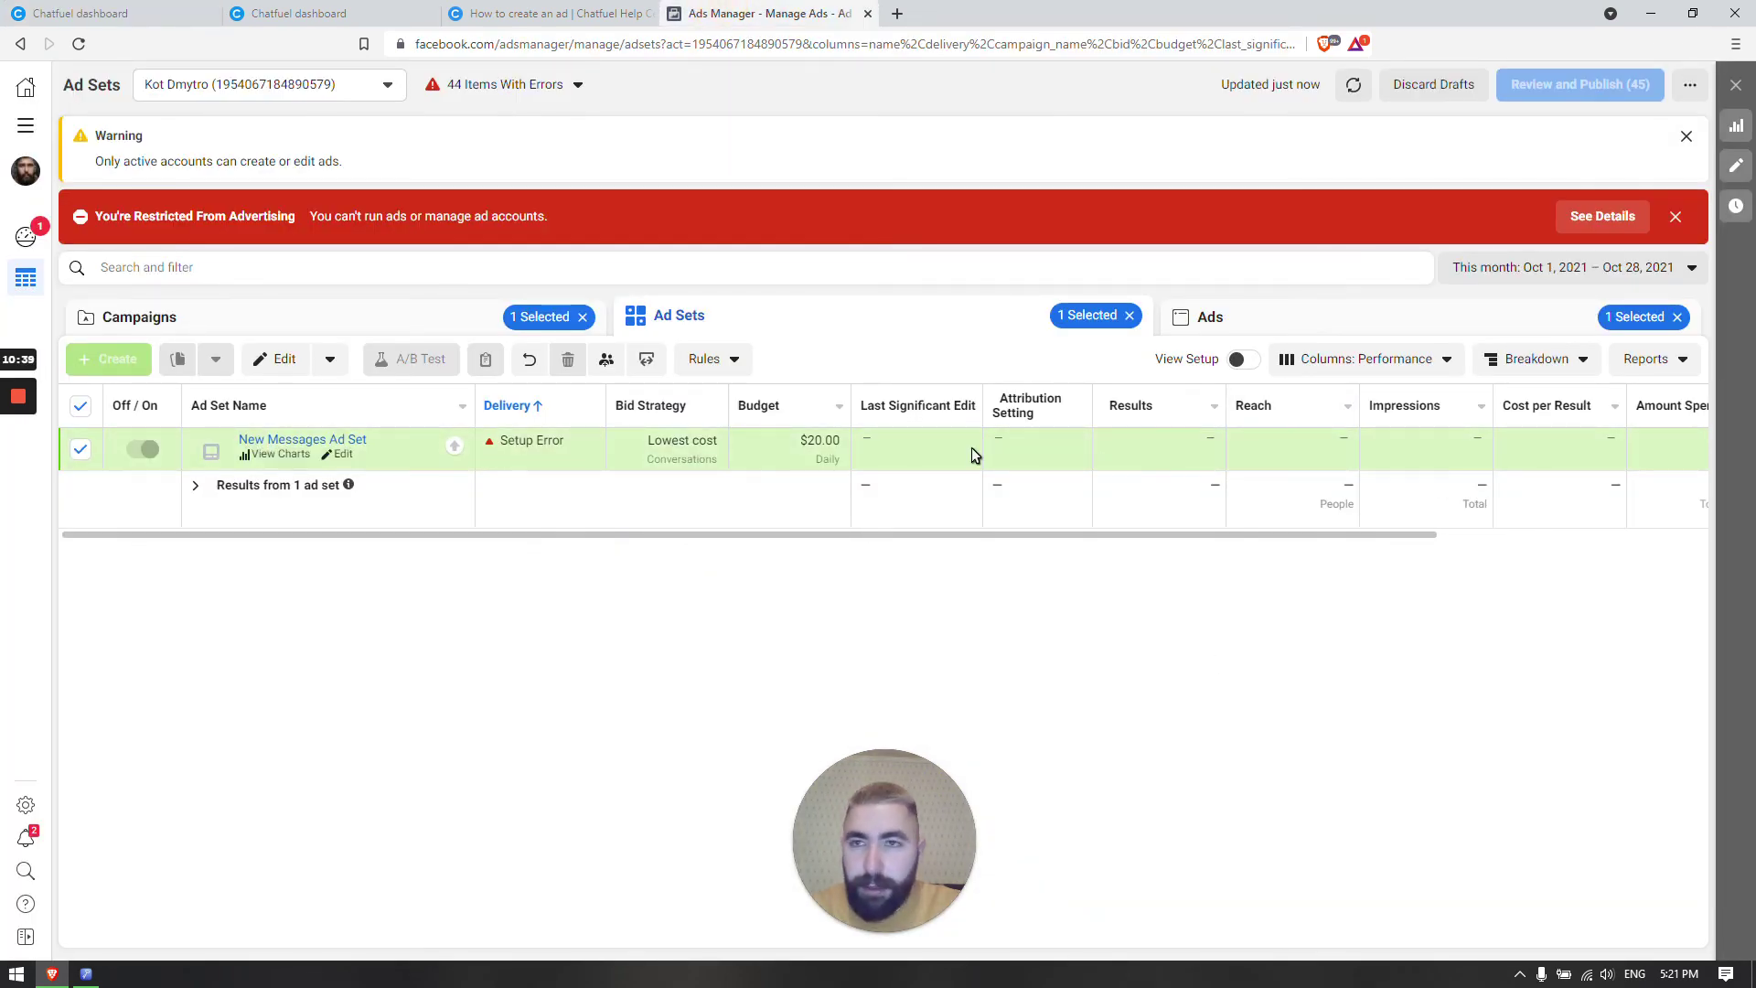
{"action": "left_click", "coordinate": [157, 22]}
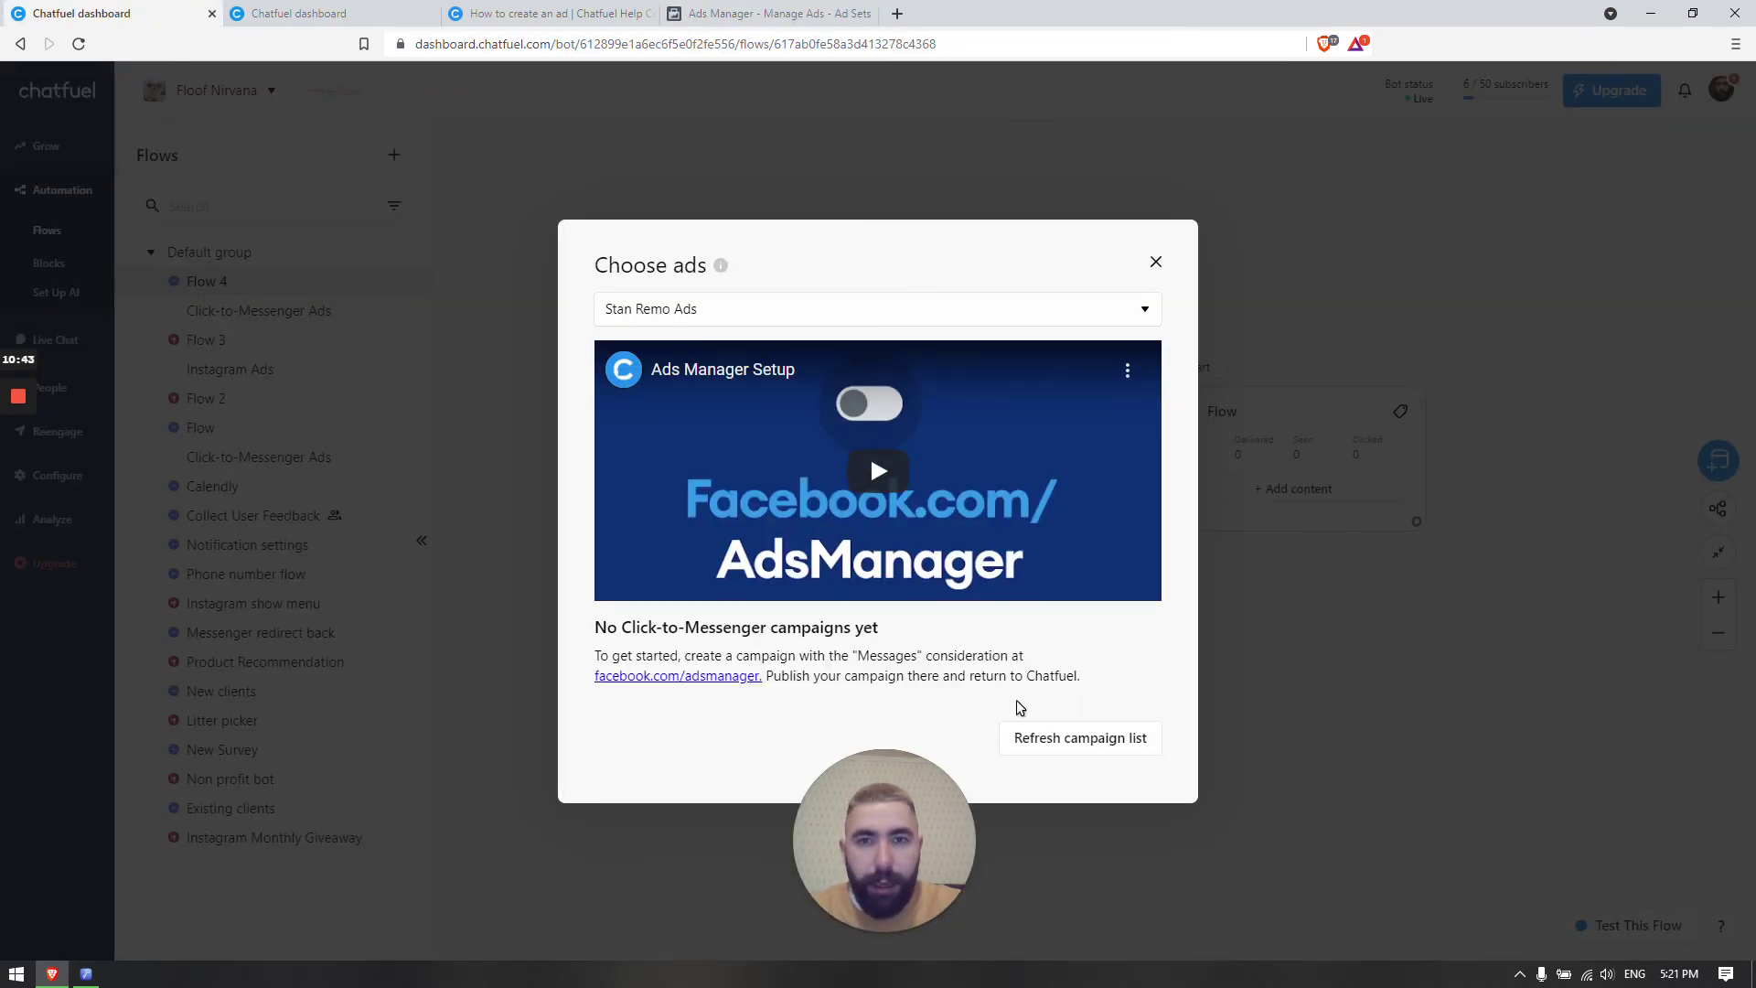
{"action": "left_click", "coordinate": [1038, 737]}
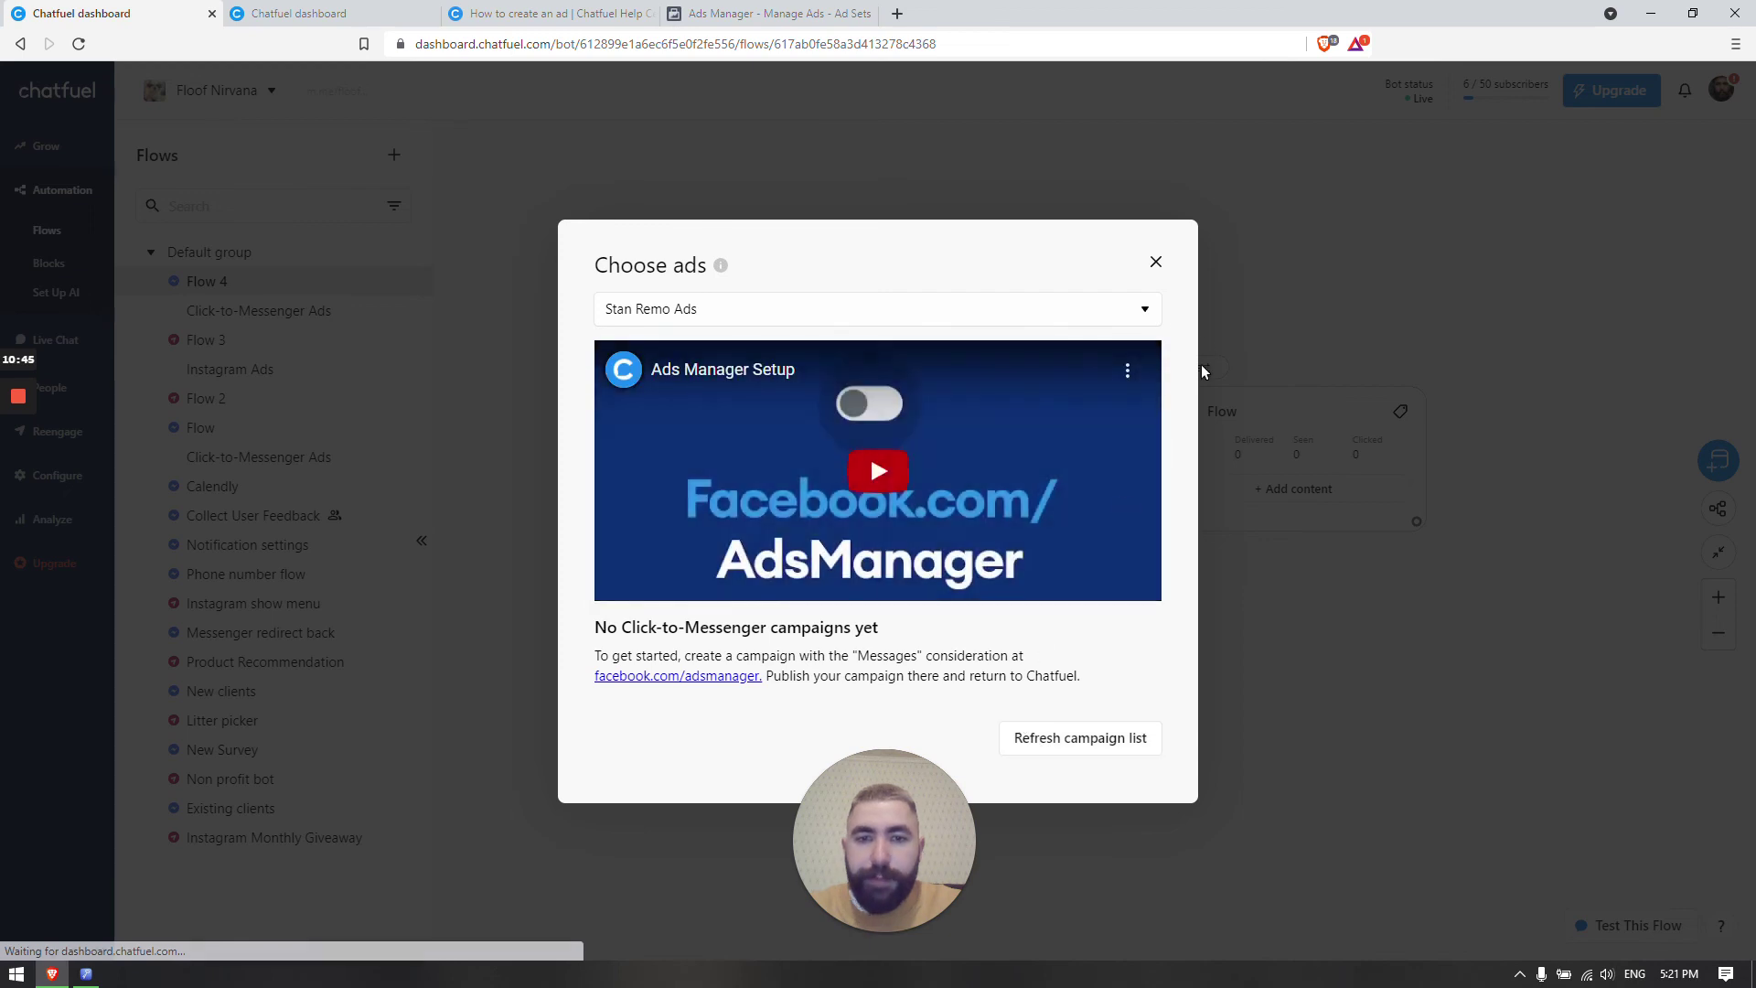
Close the ad selection and move the Click-to-Messenger Ads entry point up and away from the Flow block on the canvas.
{"action": "left_click", "coordinate": [1156, 263]}
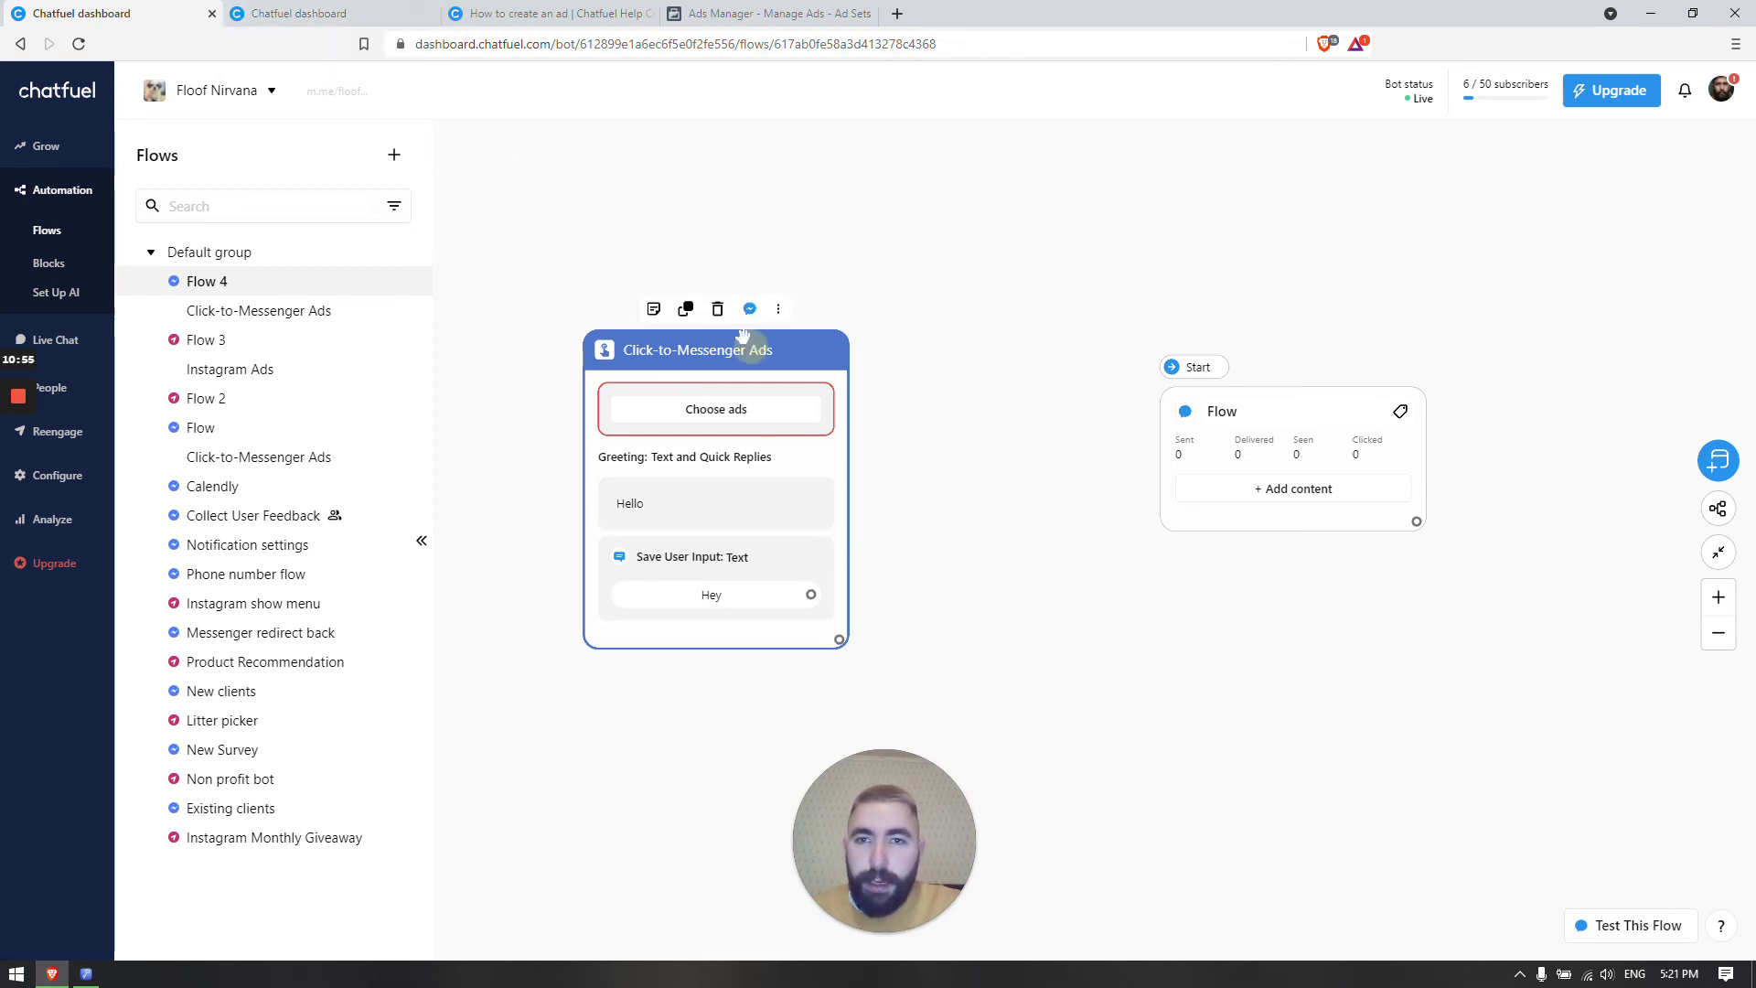
{"action": "left_click_drag", "start_coordinate": [759, 353], "coordinate": [697, 263]}
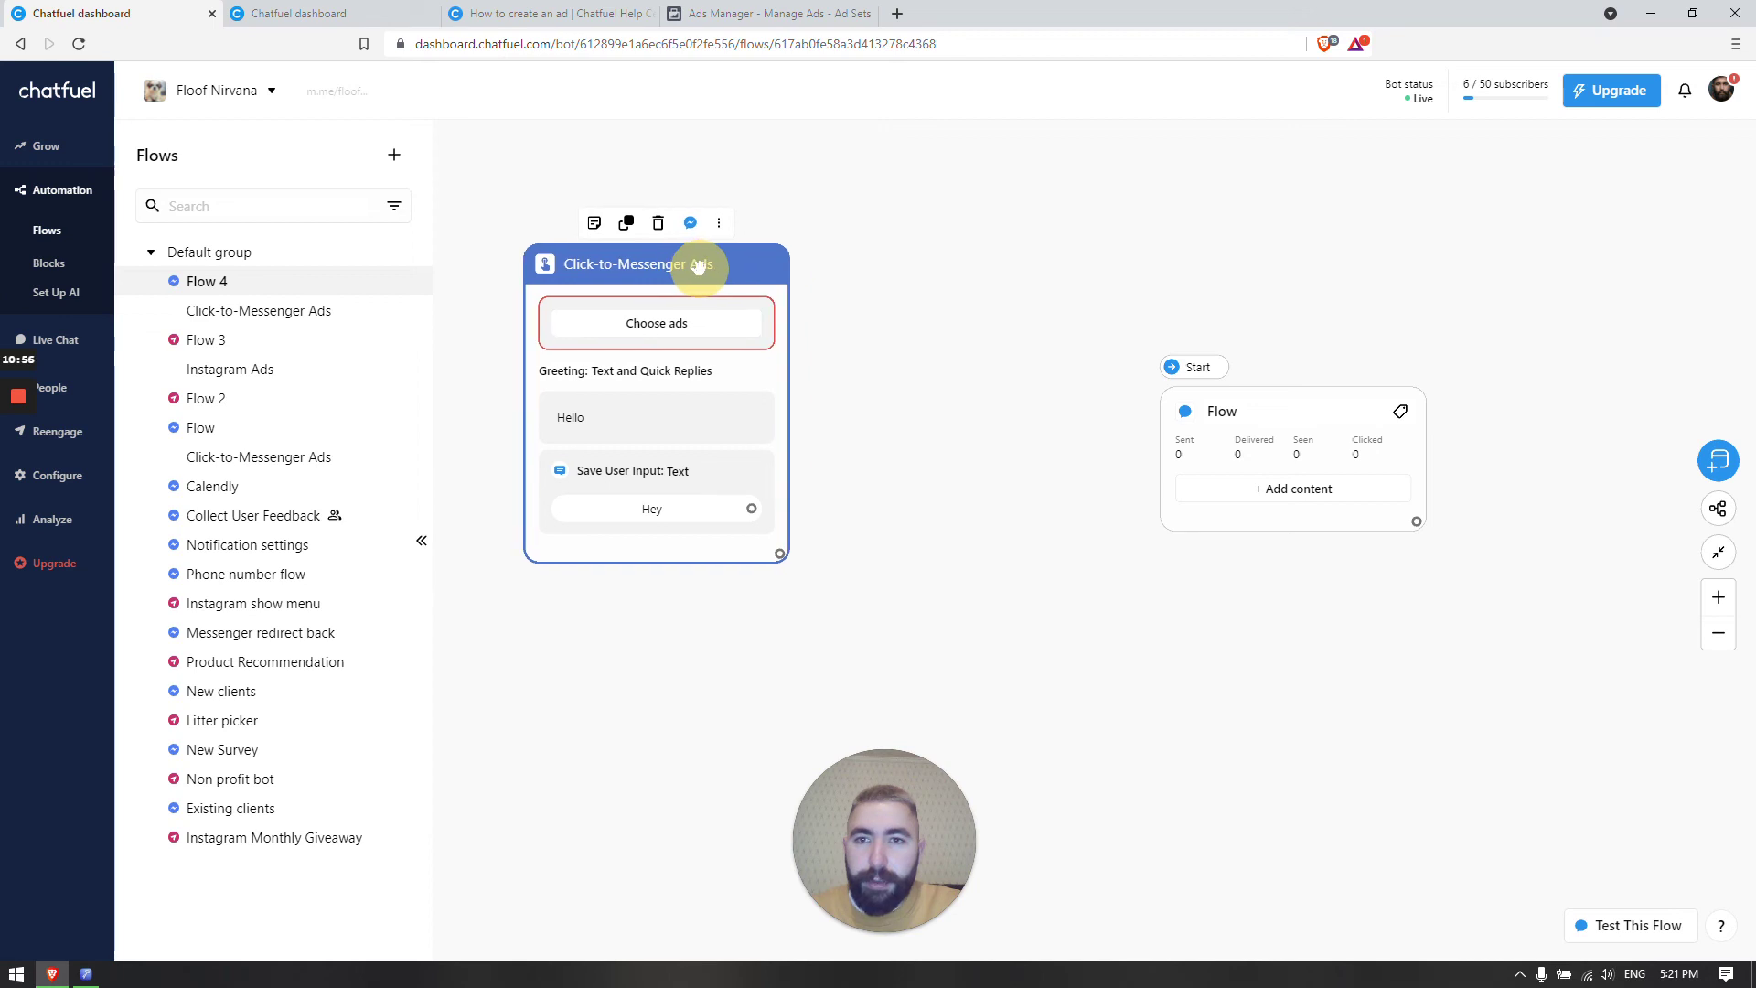
Examine the Instagram Ads entry point and its connected blocks in the Main Flow of the Skysmart PROD bot.
{"action": "left_click", "coordinate": [331, 13]}
{"action": "left_click_drag", "start_coordinate": [493, 325], "coordinate": [493, 554]}
{"action": "scroll", "coordinate": [549, 412], "scroll_direction": "down", "scroll_amount": 5}
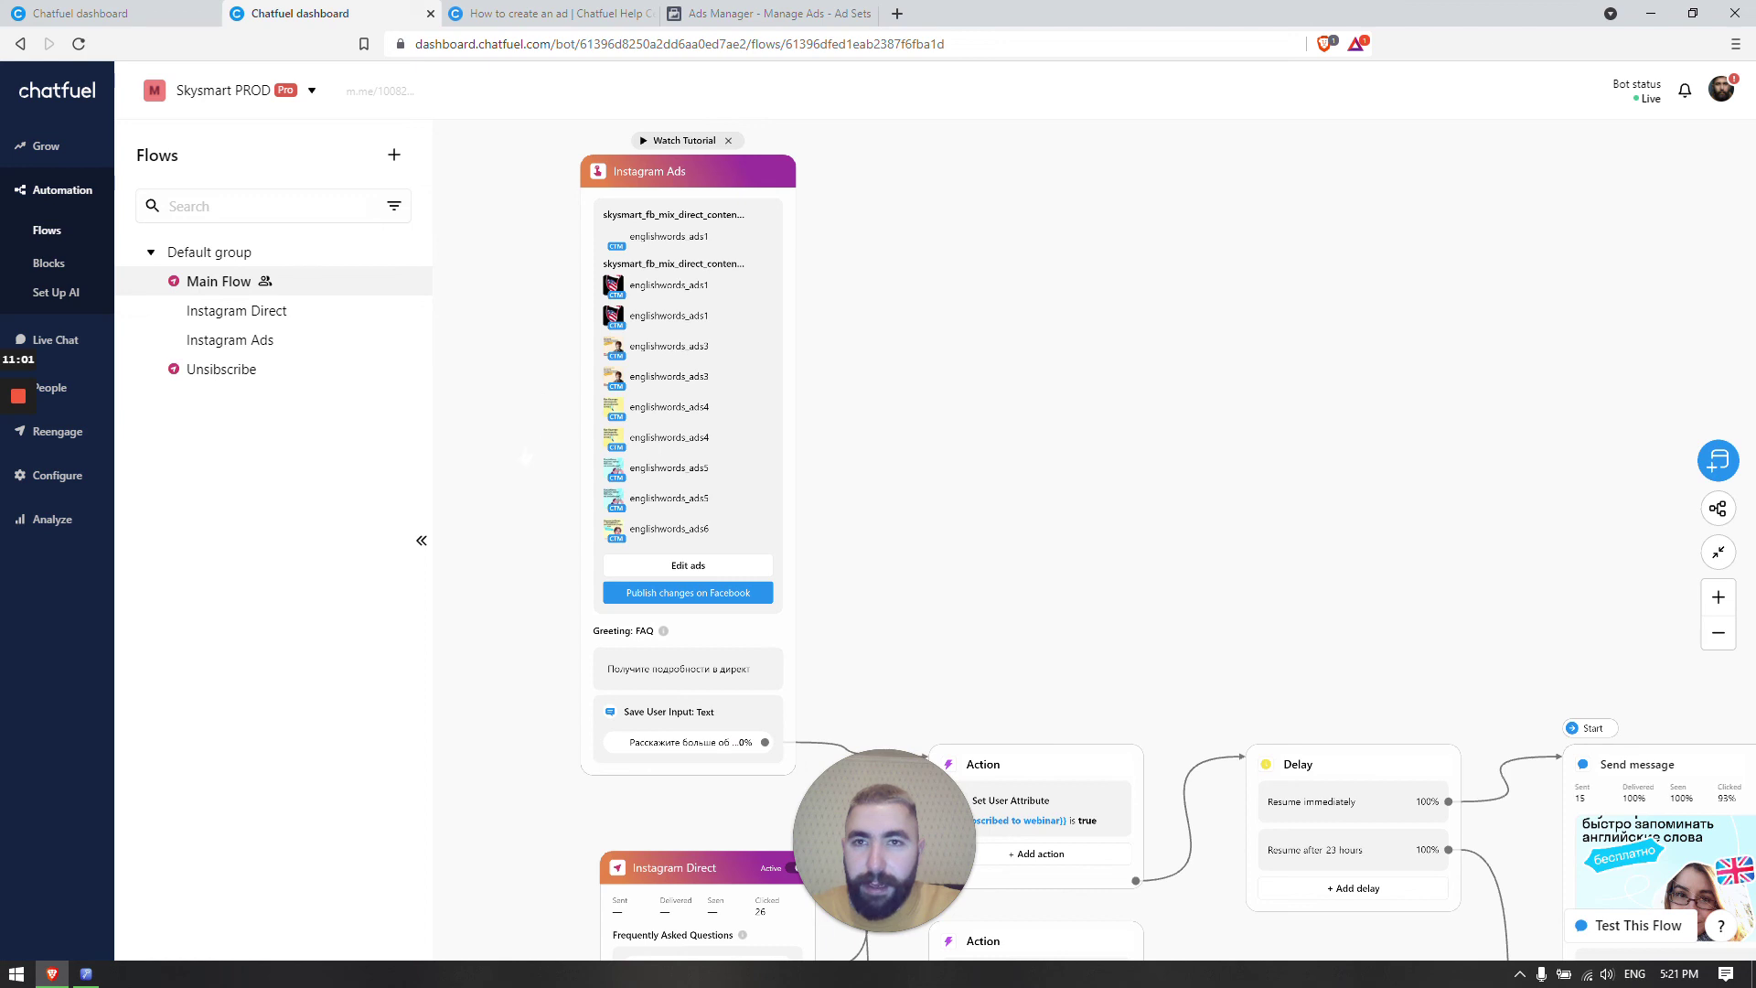
{"action": "left_click_drag", "start_coordinate": [527, 448], "coordinate": [521, 431]}
{"action": "left_click_drag", "start_coordinate": [1274, 498], "coordinate": [957, 261]}
{"action": "scroll", "coordinate": [957, 261], "scroll_direction": "down", "scroll_amount": 5}
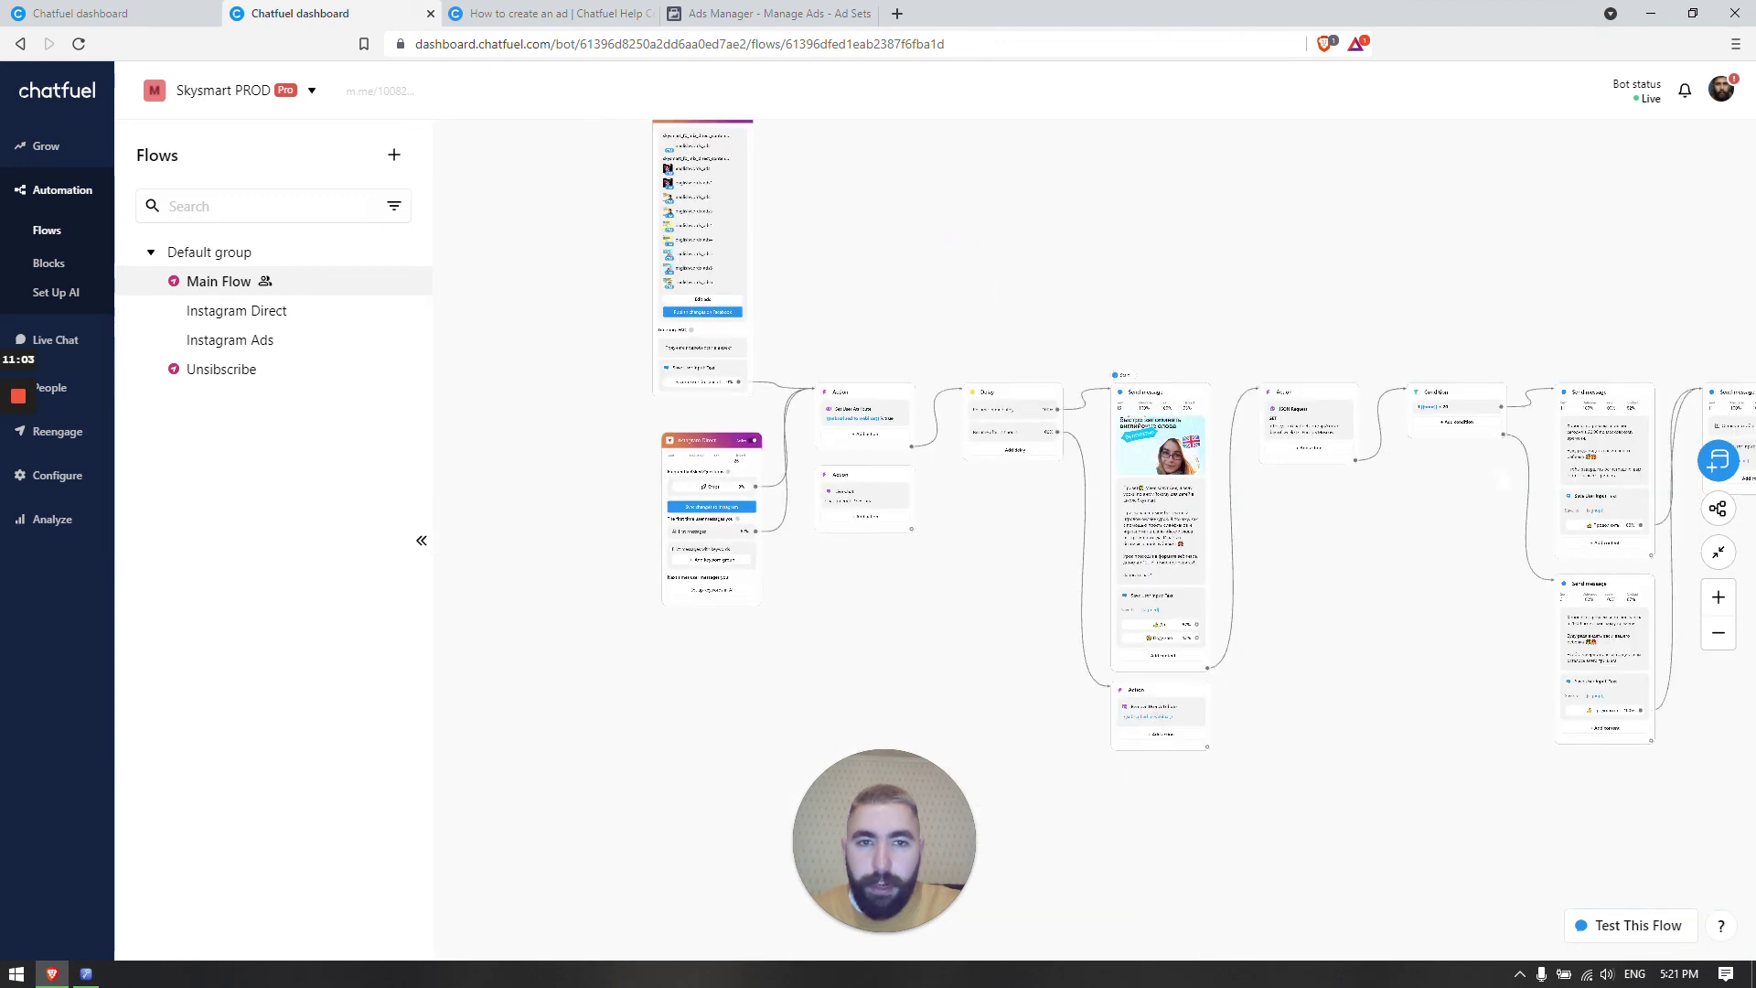
{"action": "left_click_drag", "start_coordinate": [953, 710], "coordinate": [970, 394]}
{"action": "scroll", "coordinate": [740, 462], "scroll_direction": "up", "scroll_amount": 5}
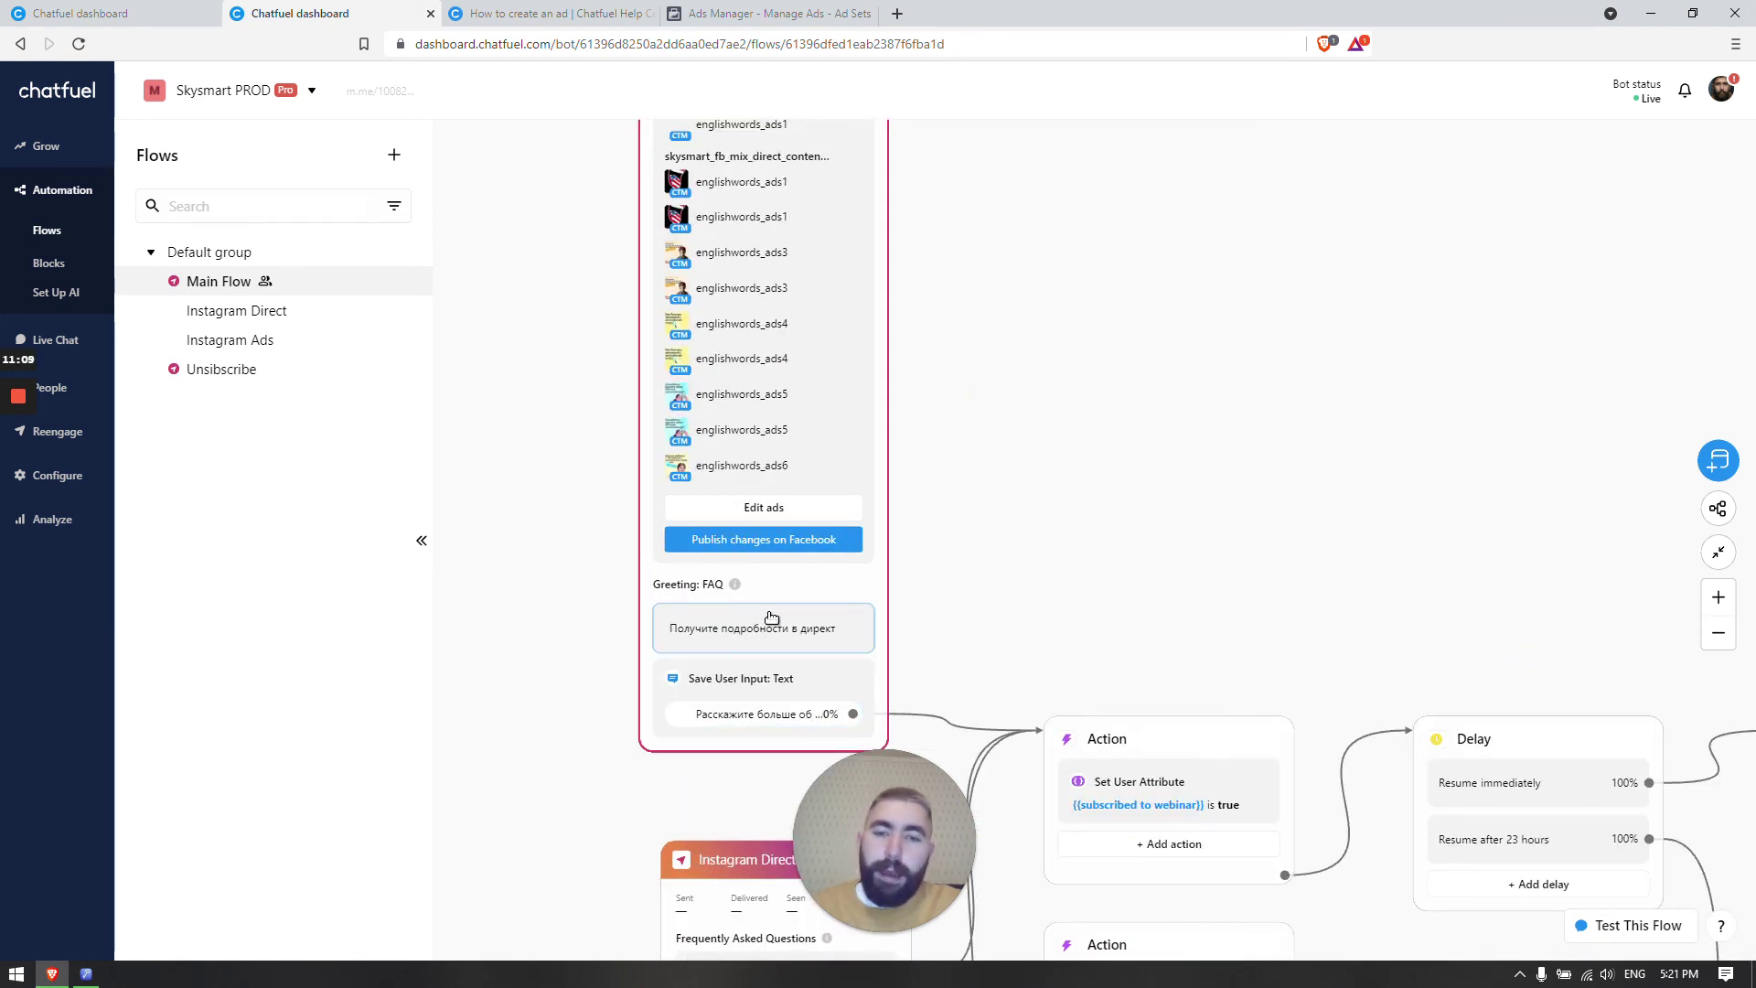
Glance at the ad set list in Ads Manager and review the linked ads in Skysmart PROD's Instagram Ads entry point.
{"action": "left_click", "coordinate": [773, 12]}
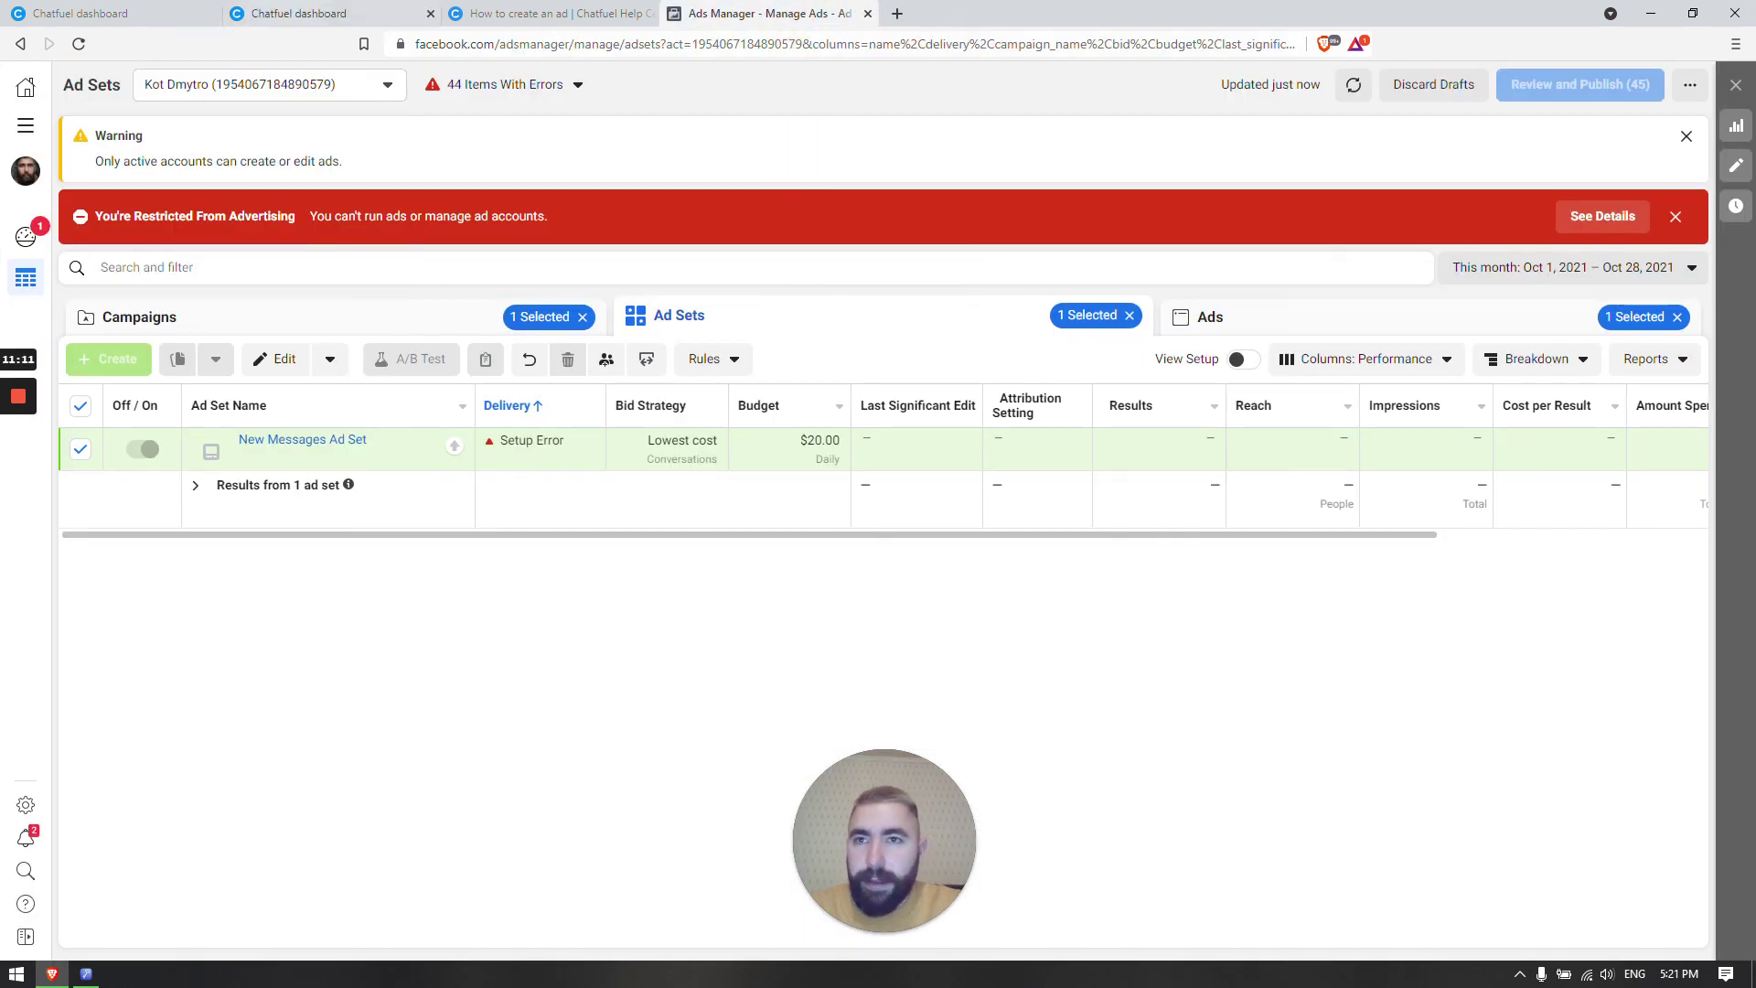
{"action": "left_click", "coordinate": [294, 17]}
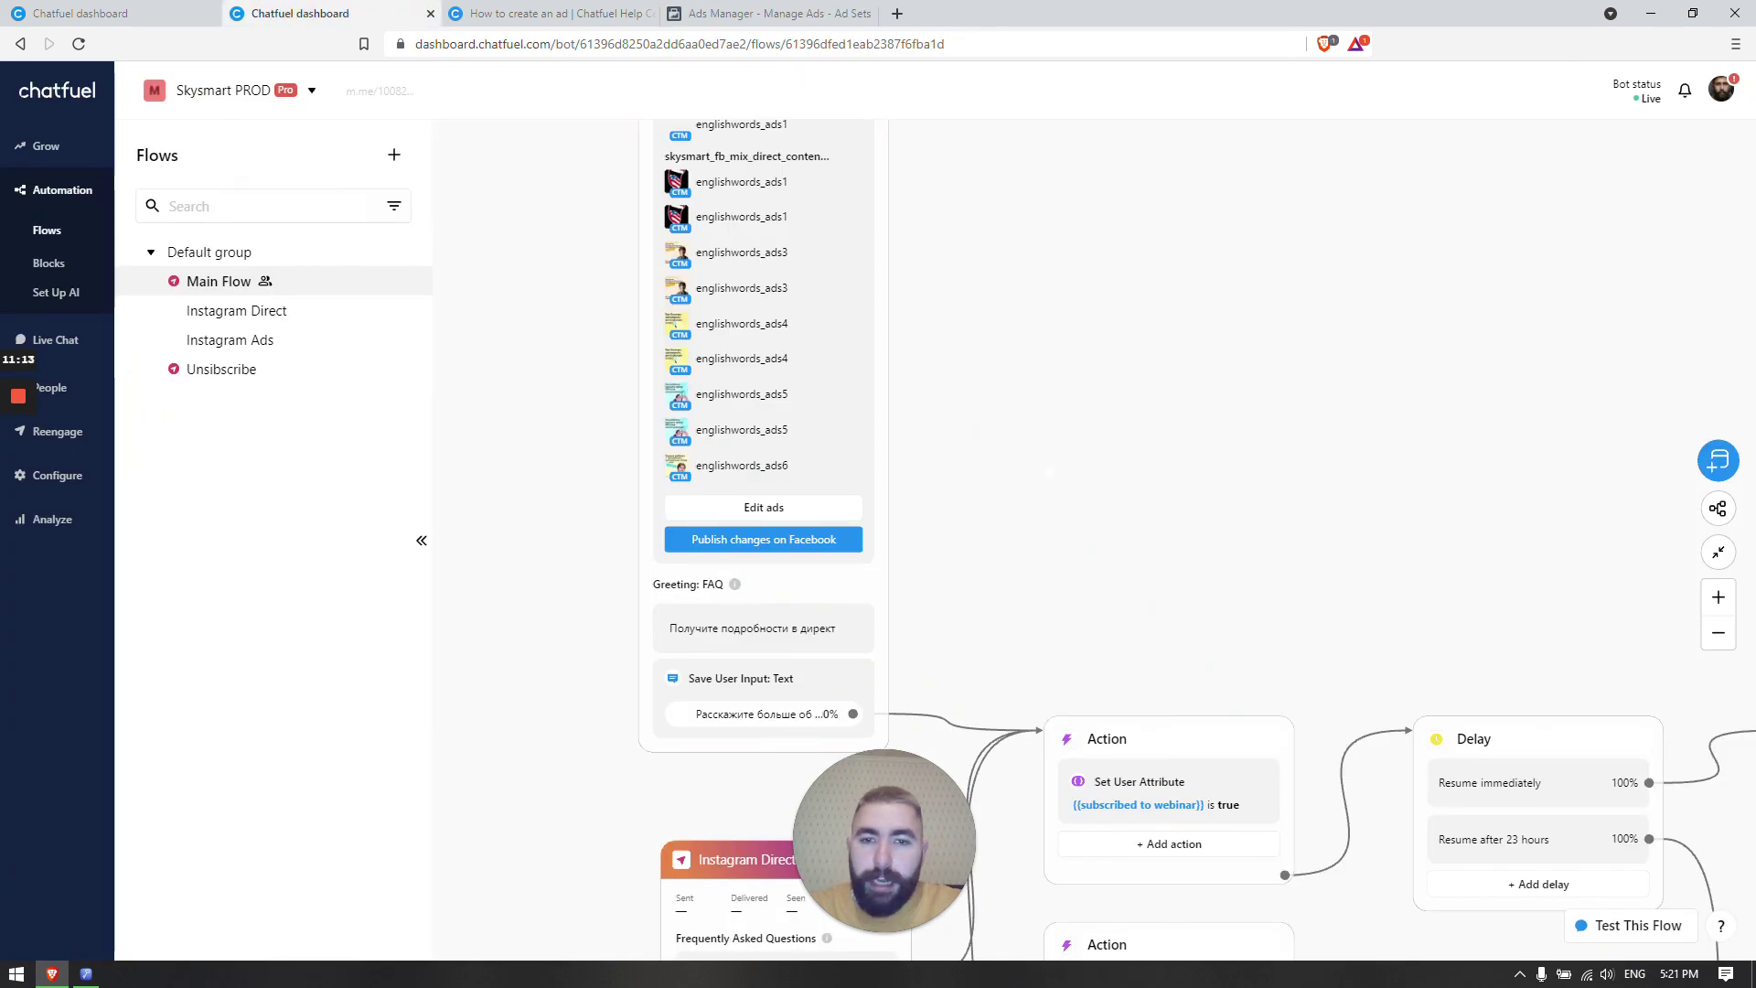
{"action": "scroll", "coordinate": [1050, 541], "scroll_direction": "up", "scroll_amount": 2}
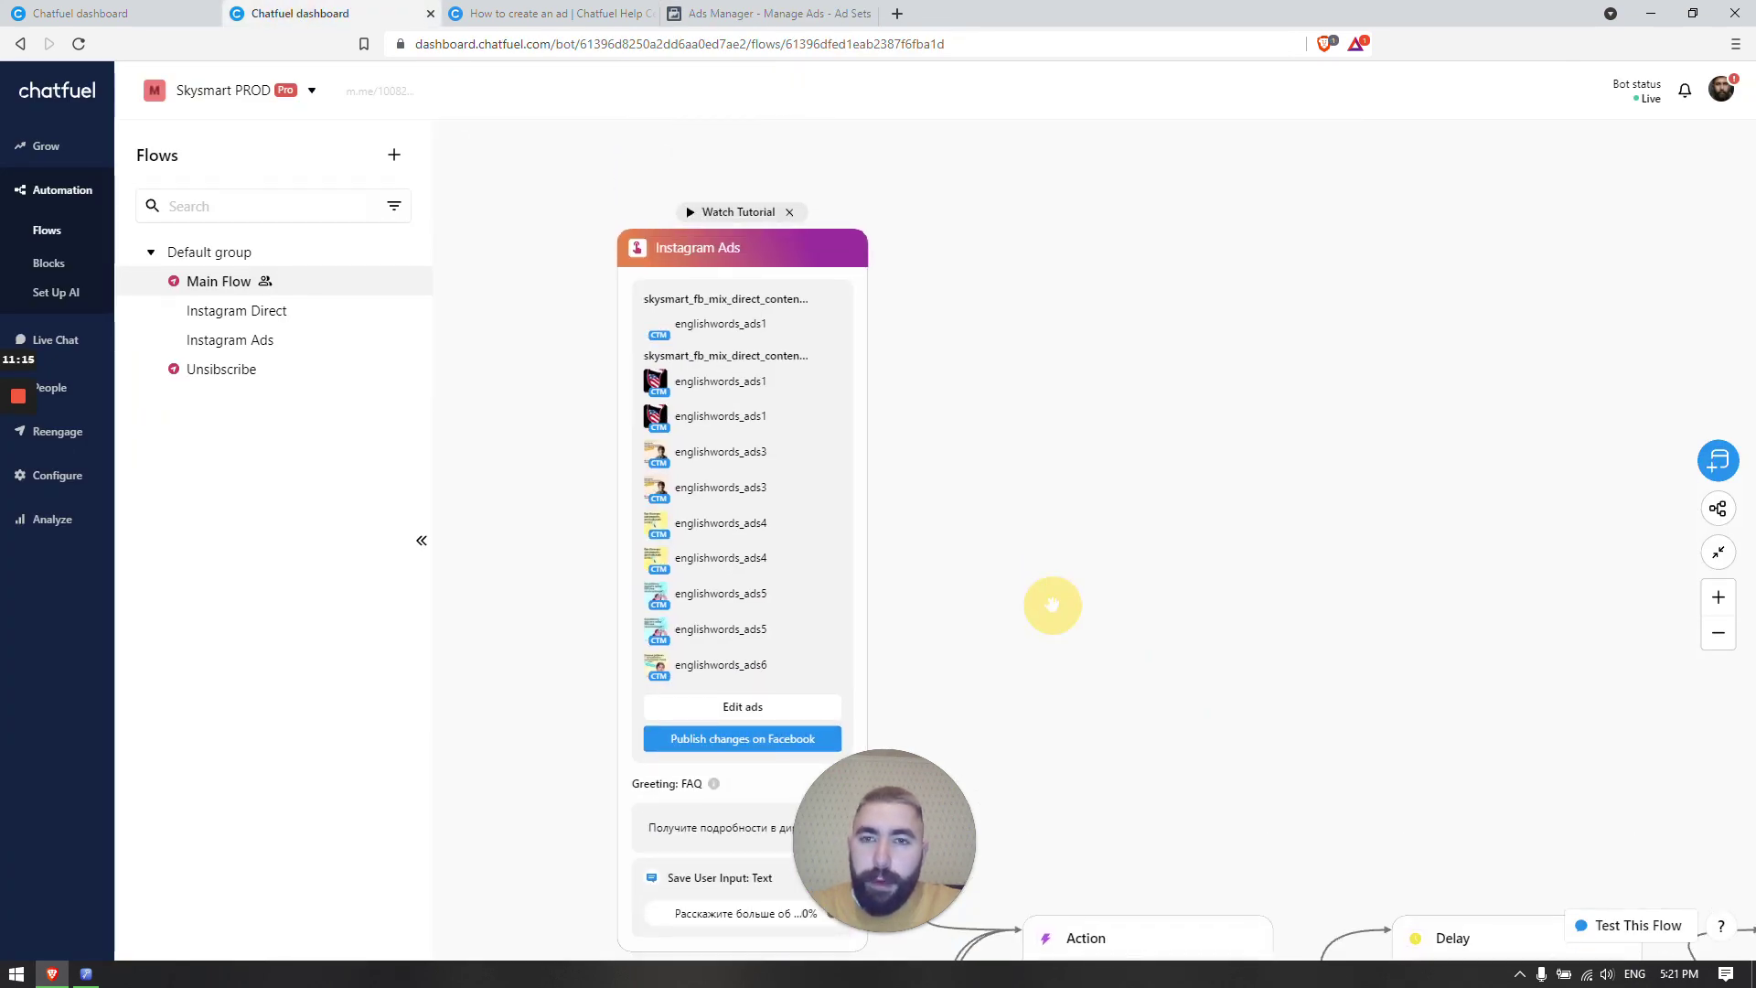
{"action": "left_click_drag", "start_coordinate": [1043, 568], "coordinate": [1064, 535]}
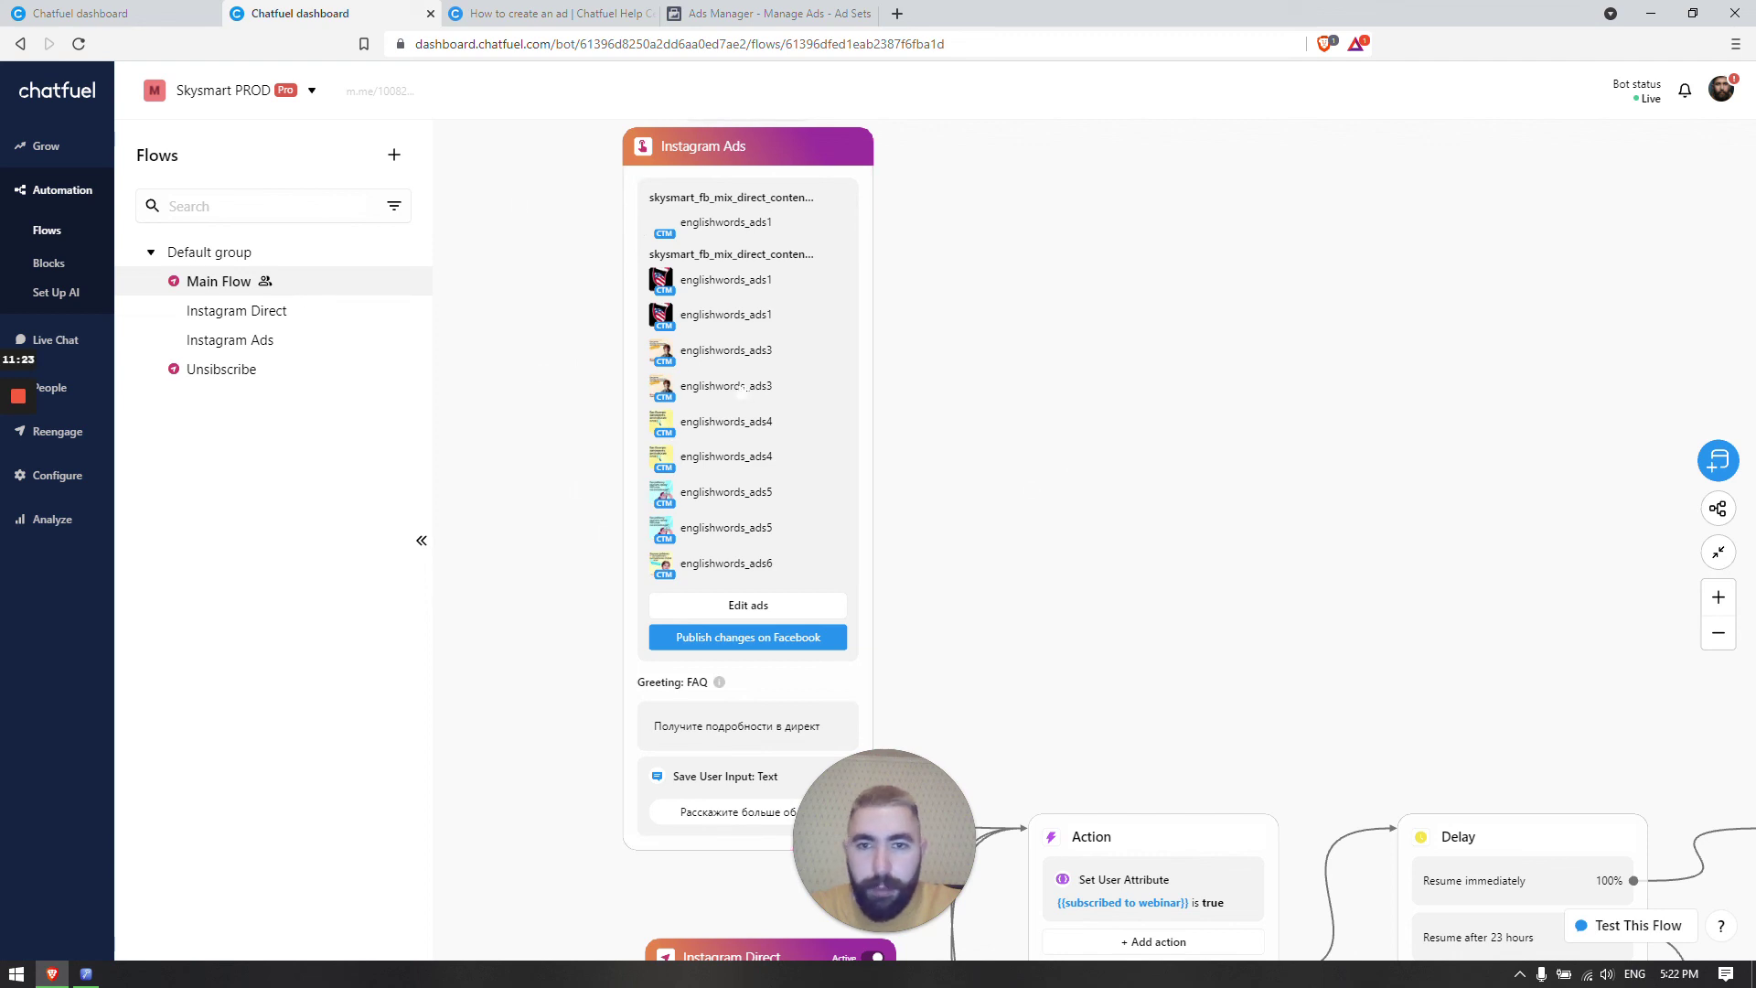
Inspect the sent, delivered and clicked statistics of the Send message block at the start of Main Flow.
{"action": "left_click_drag", "start_coordinate": [1121, 448], "coordinate": [694, 333]}
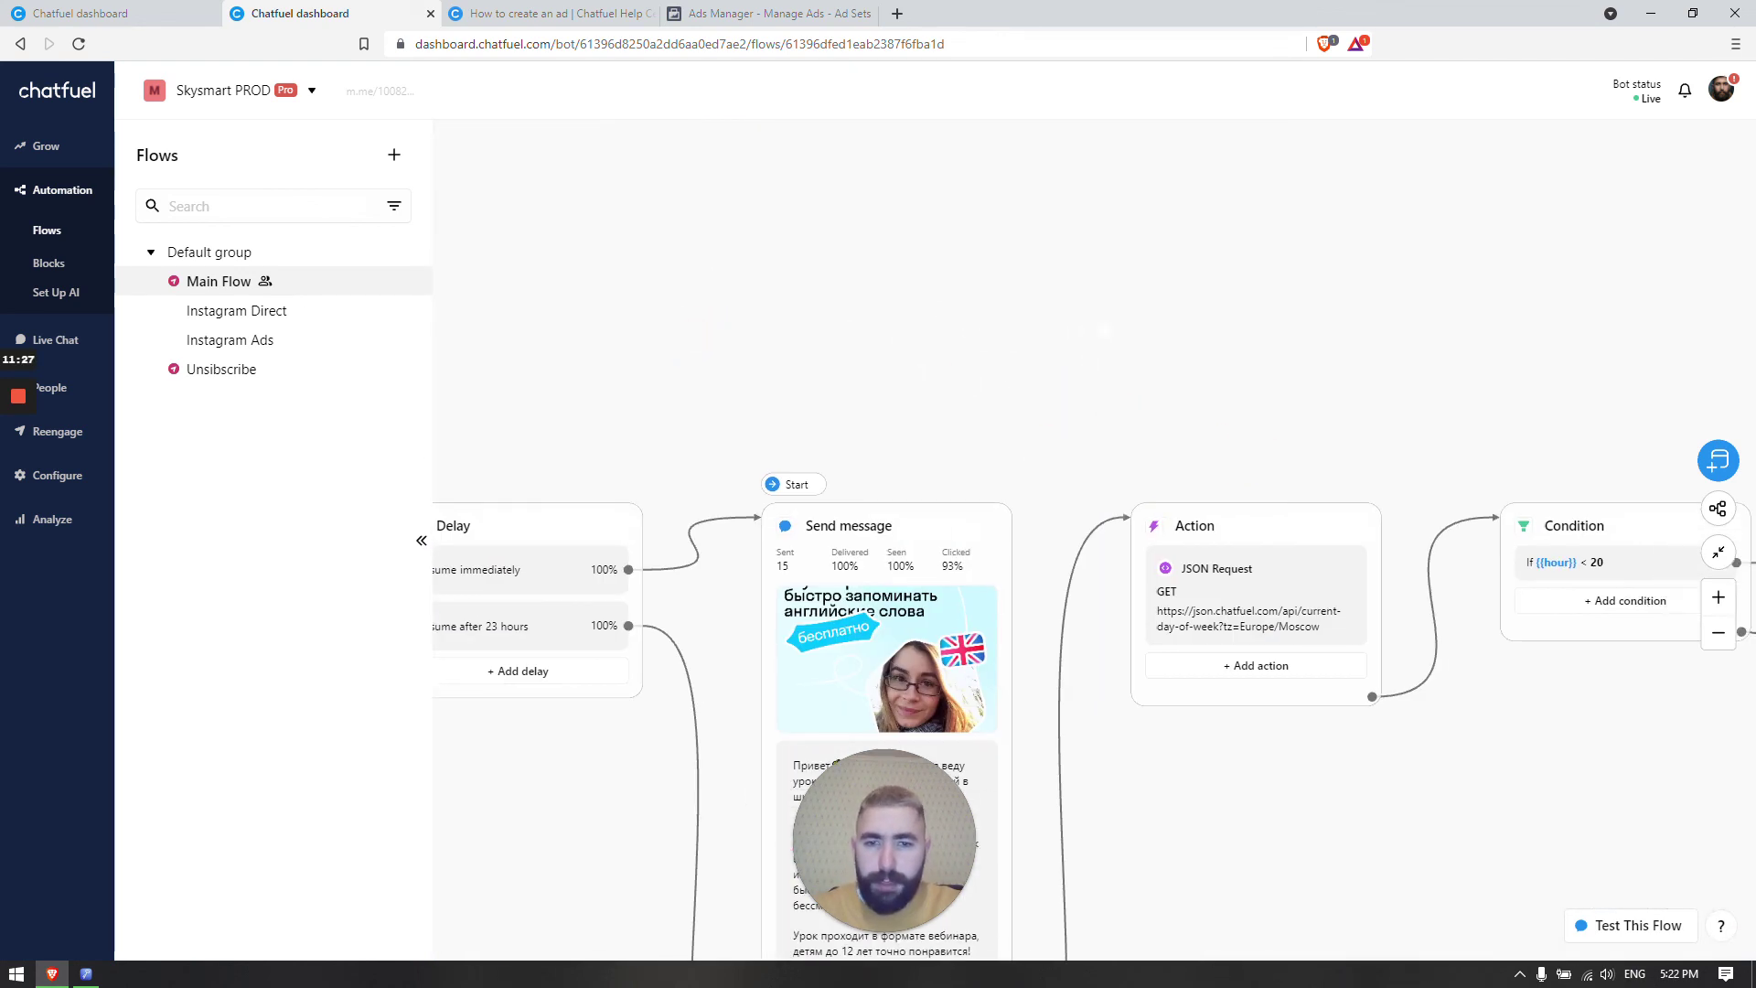
{"action": "scroll", "coordinate": [975, 310], "scroll_direction": "up", "scroll_amount": 3}
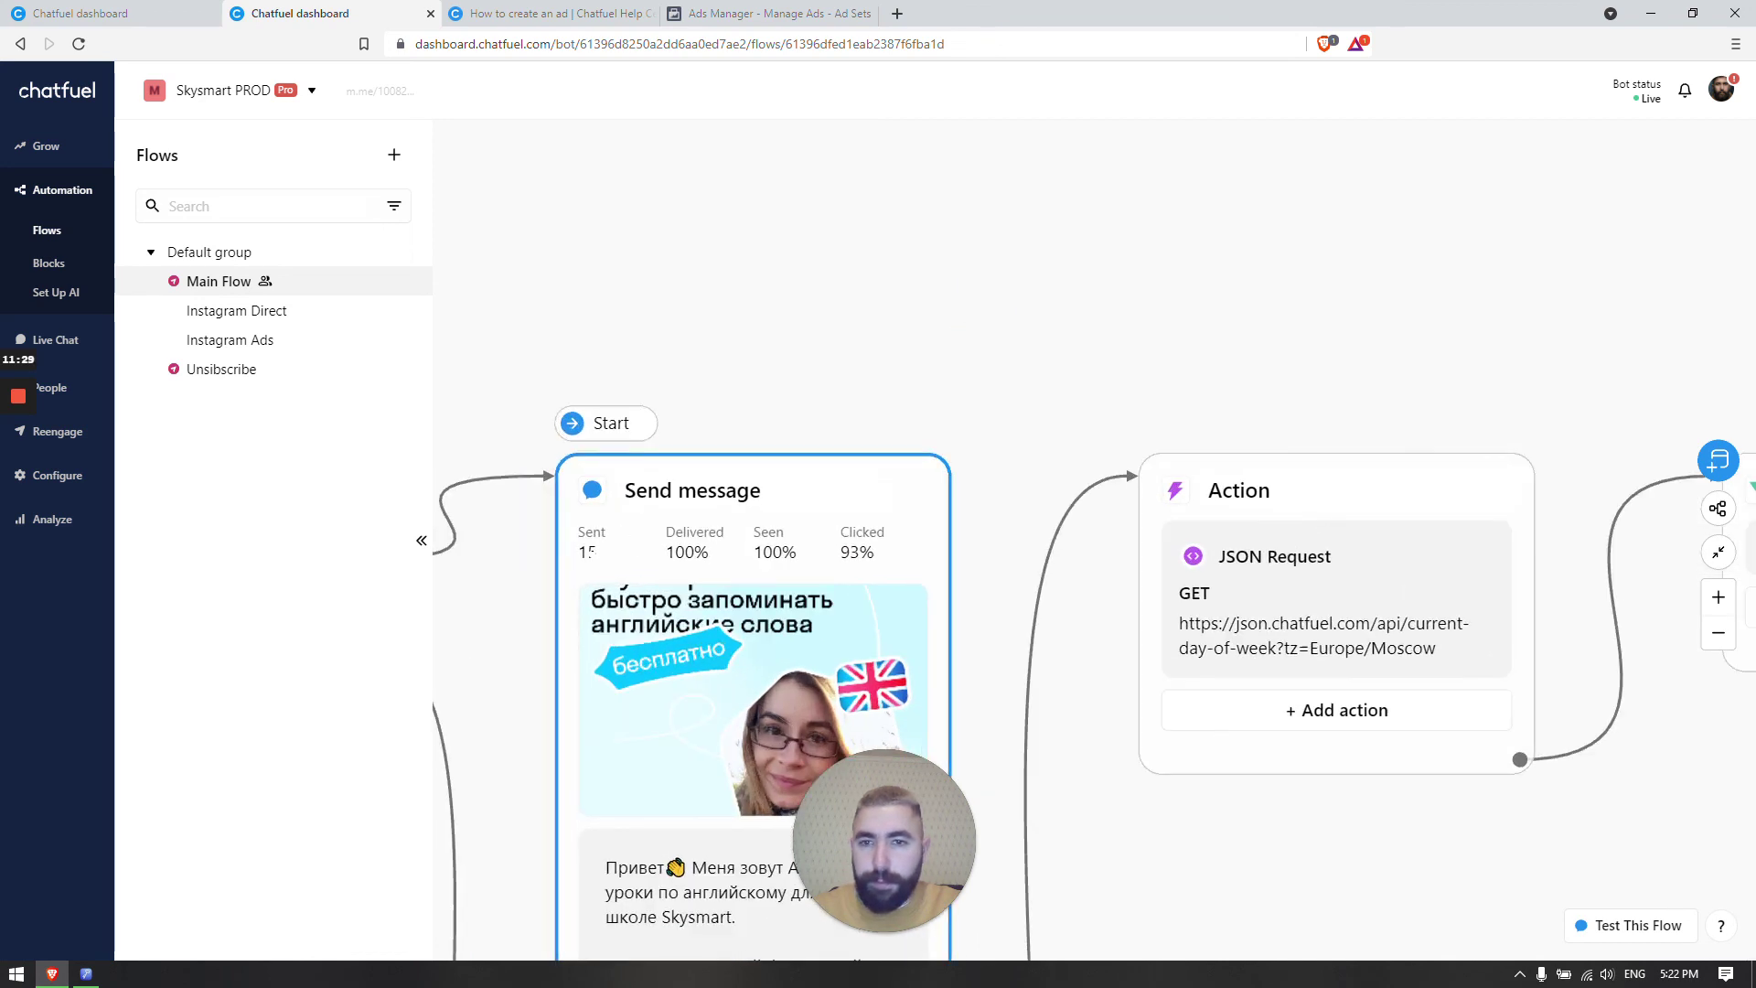
{"action": "mouse_move", "coordinate": [588, 551]}
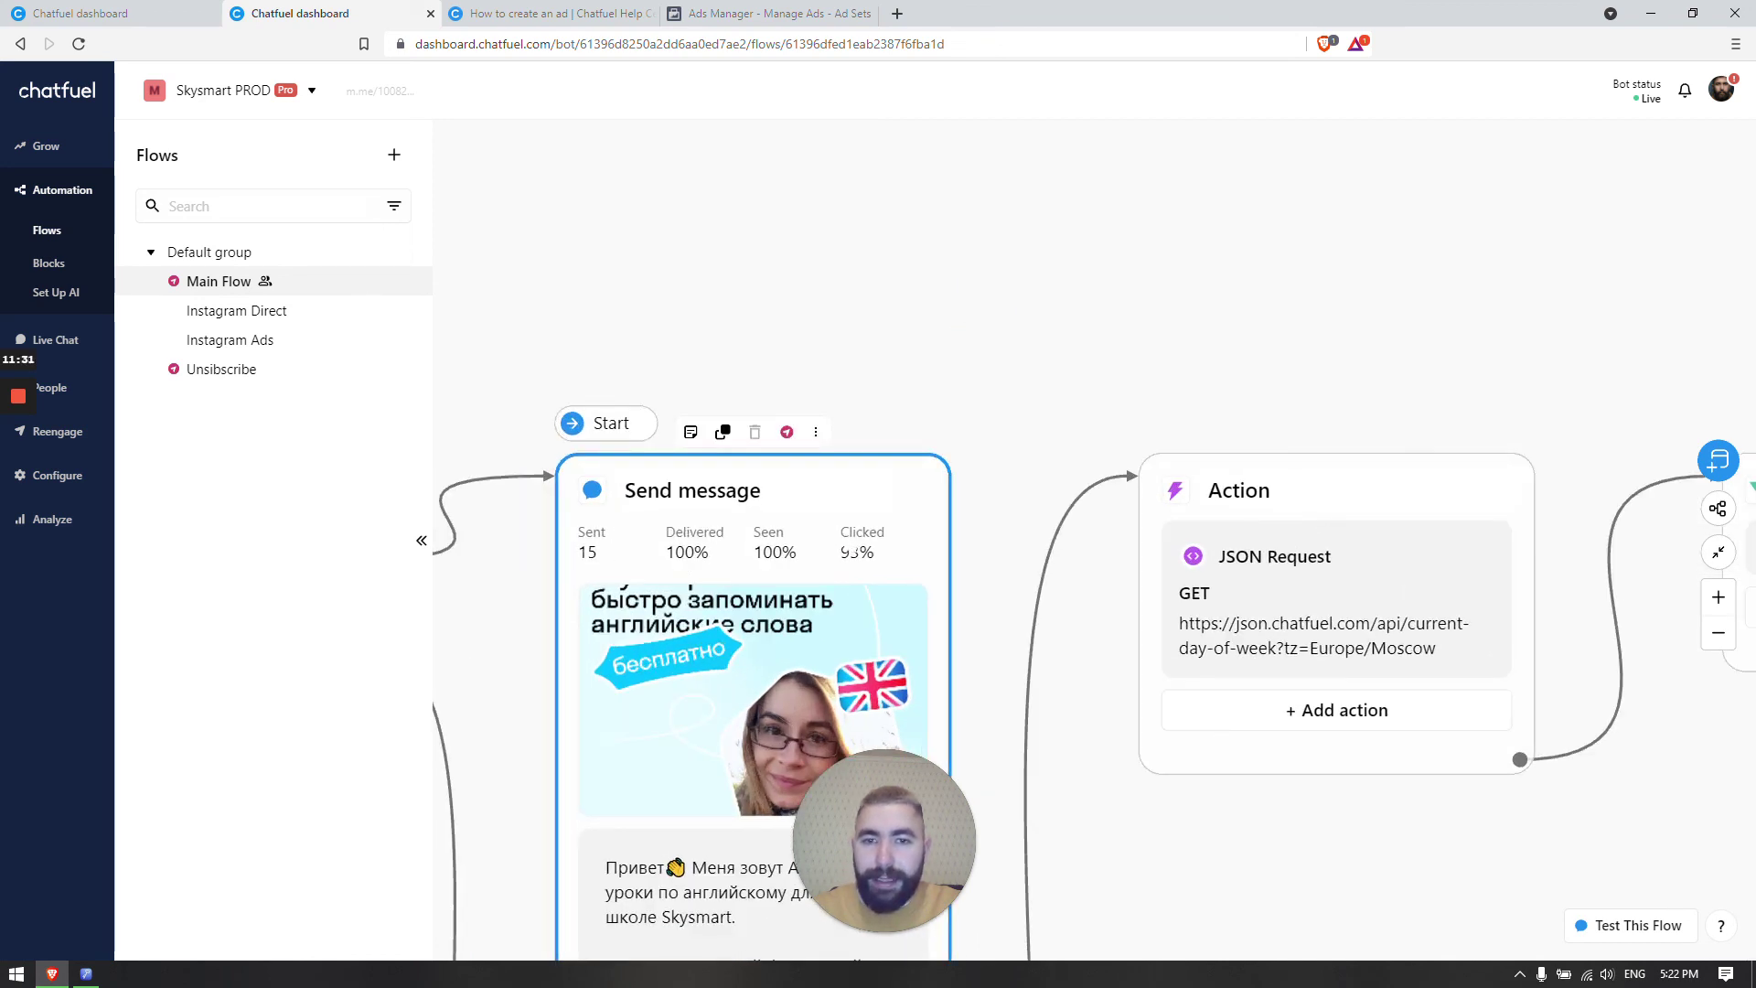
{"action": "mouse_move", "coordinate": [857, 551]}
{"action": "mouse_move", "coordinate": [697, 551]}
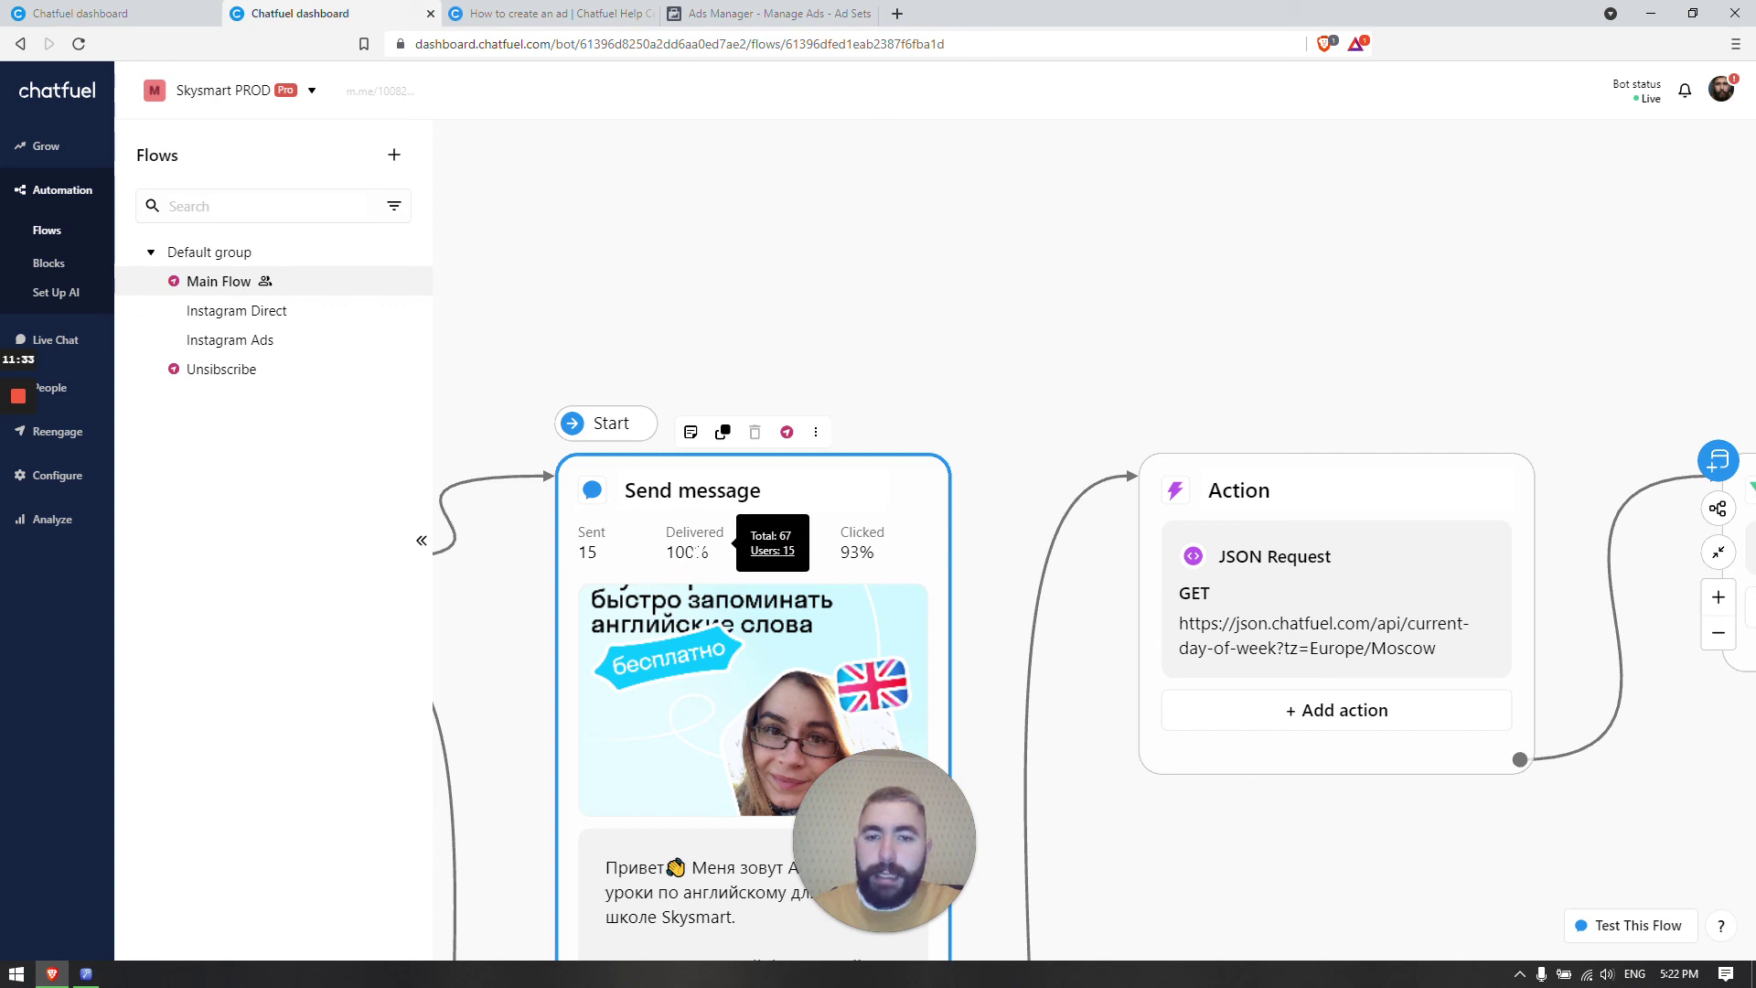
Inspect the delivery and click statistics of the upper Send message block that follows the hour condition.
{"action": "scroll", "coordinate": [806, 306], "scroll_direction": "down", "scroll_amount": 3}
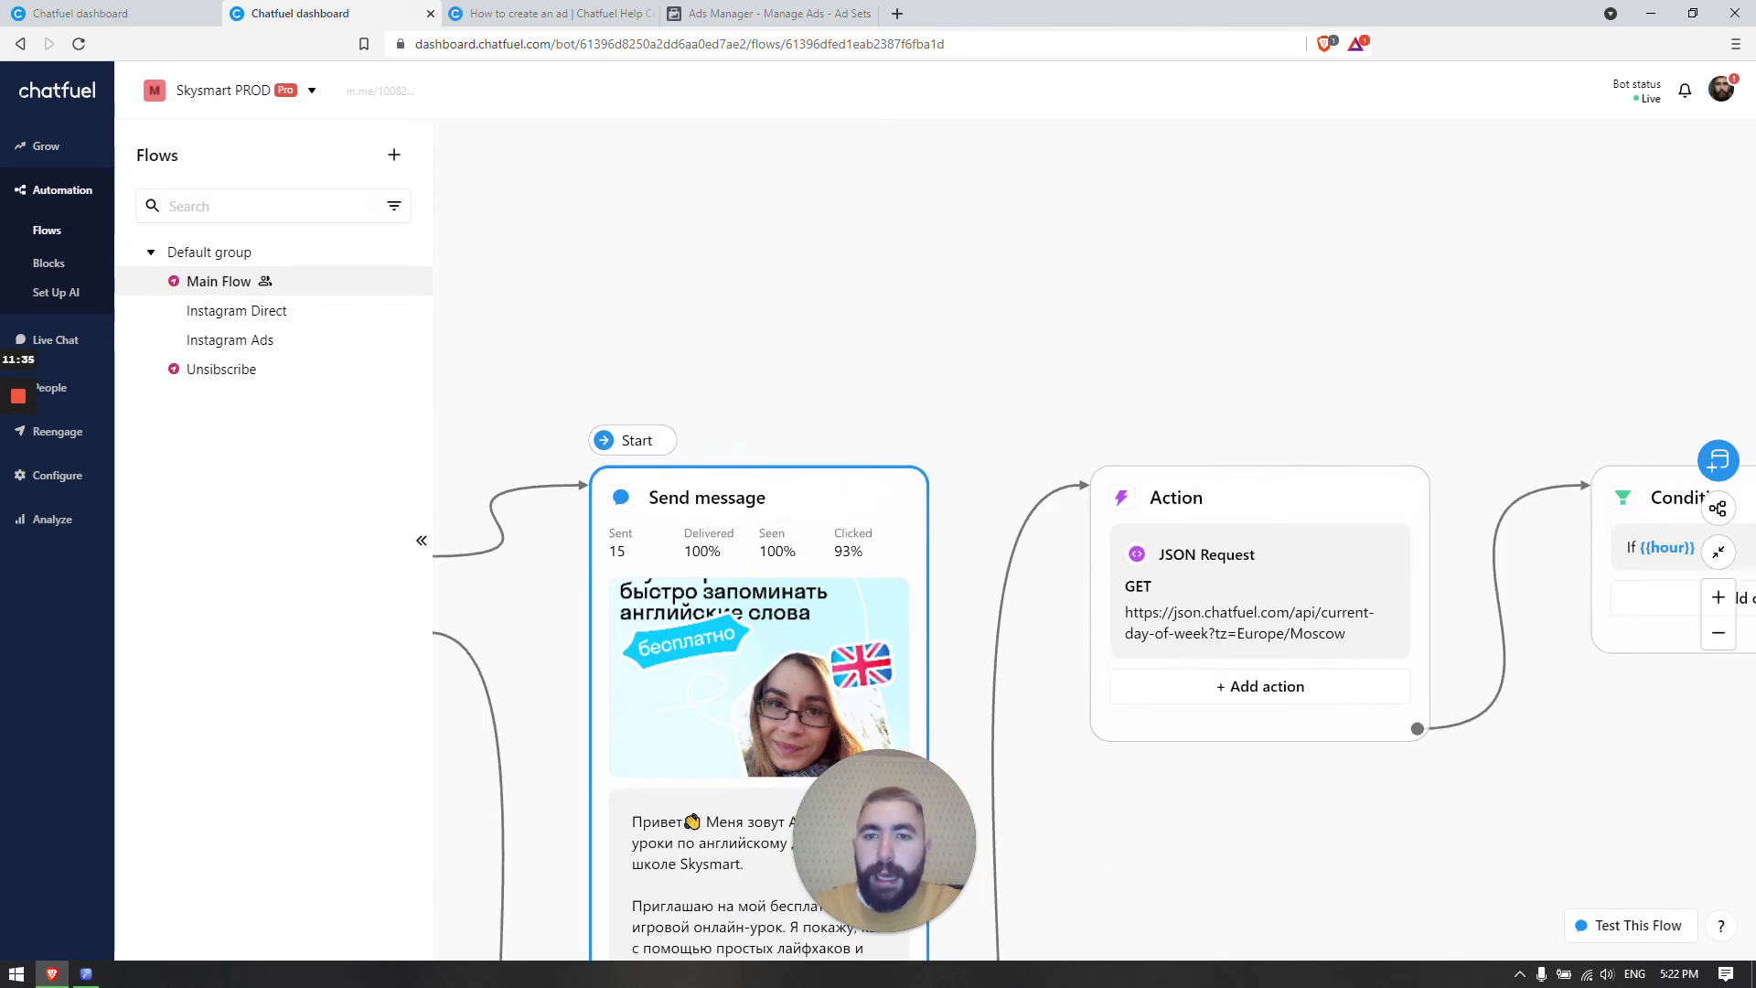
{"action": "scroll", "coordinate": [806, 307], "scroll_direction": "down", "scroll_amount": 3}
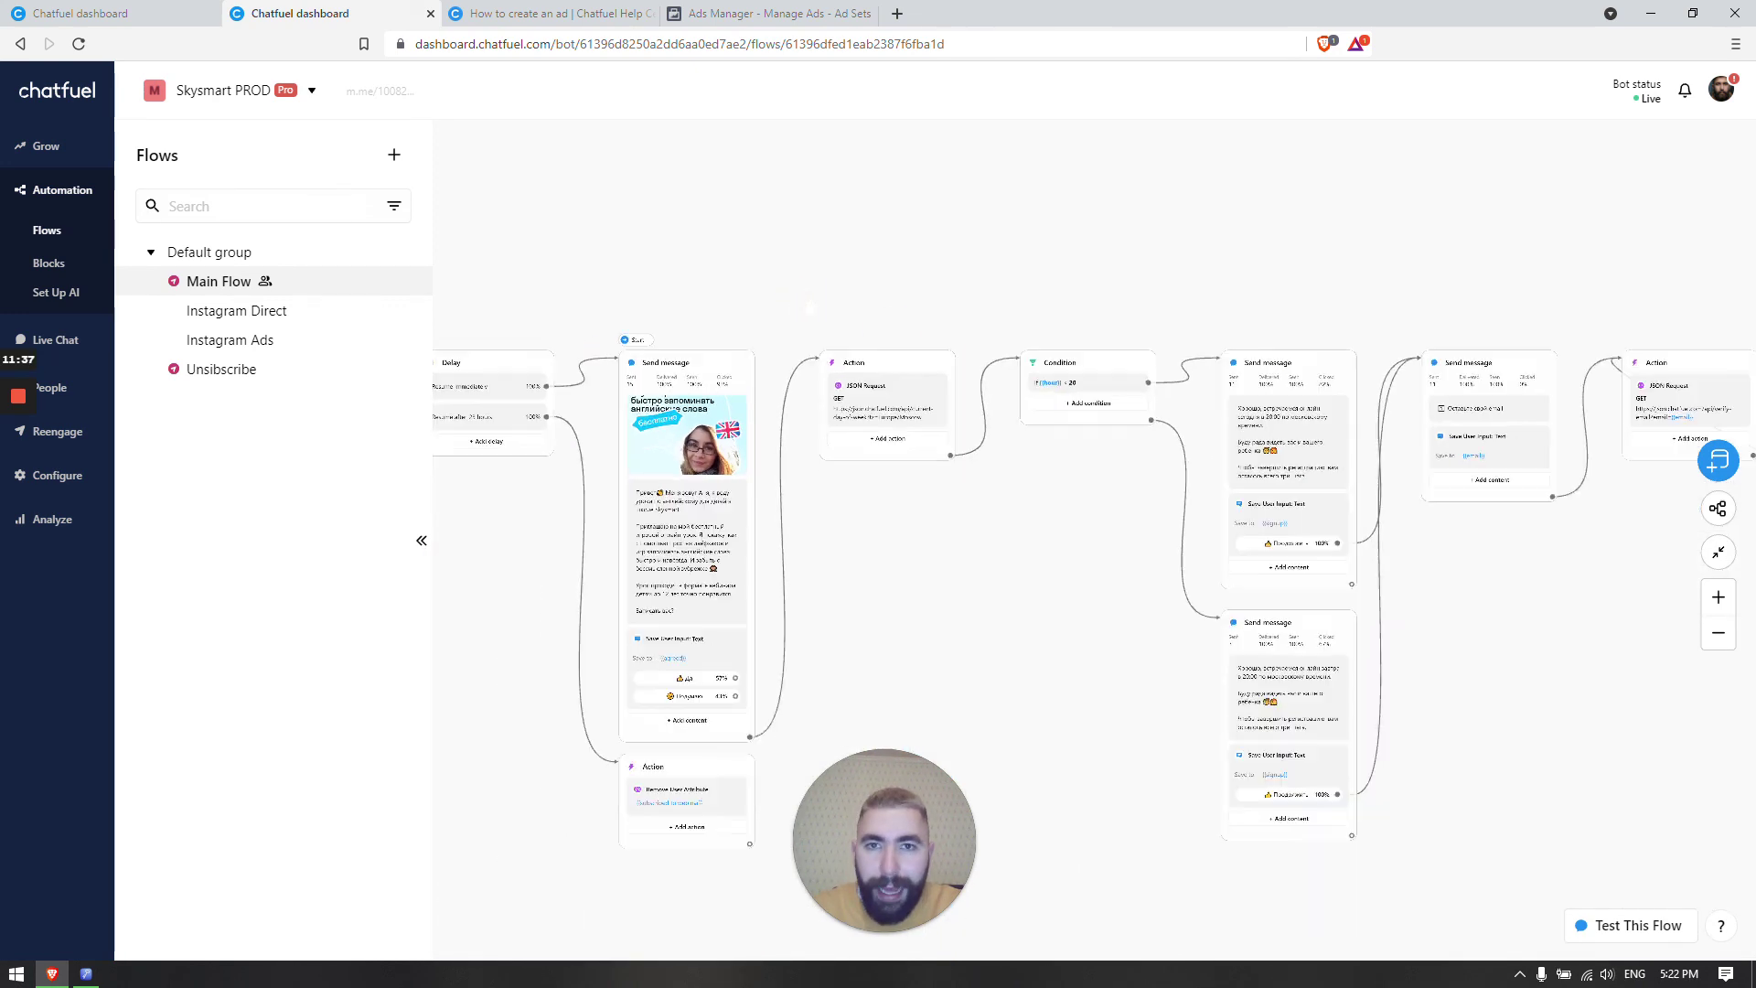
{"action": "left_click_drag", "start_coordinate": [819, 364], "coordinate": [725, 348]}
{"action": "scroll", "coordinate": [725, 349], "scroll_direction": "up", "scroll_amount": 1}
{"action": "scroll", "coordinate": [1154, 452], "scroll_direction": "up", "scroll_amount": 4}
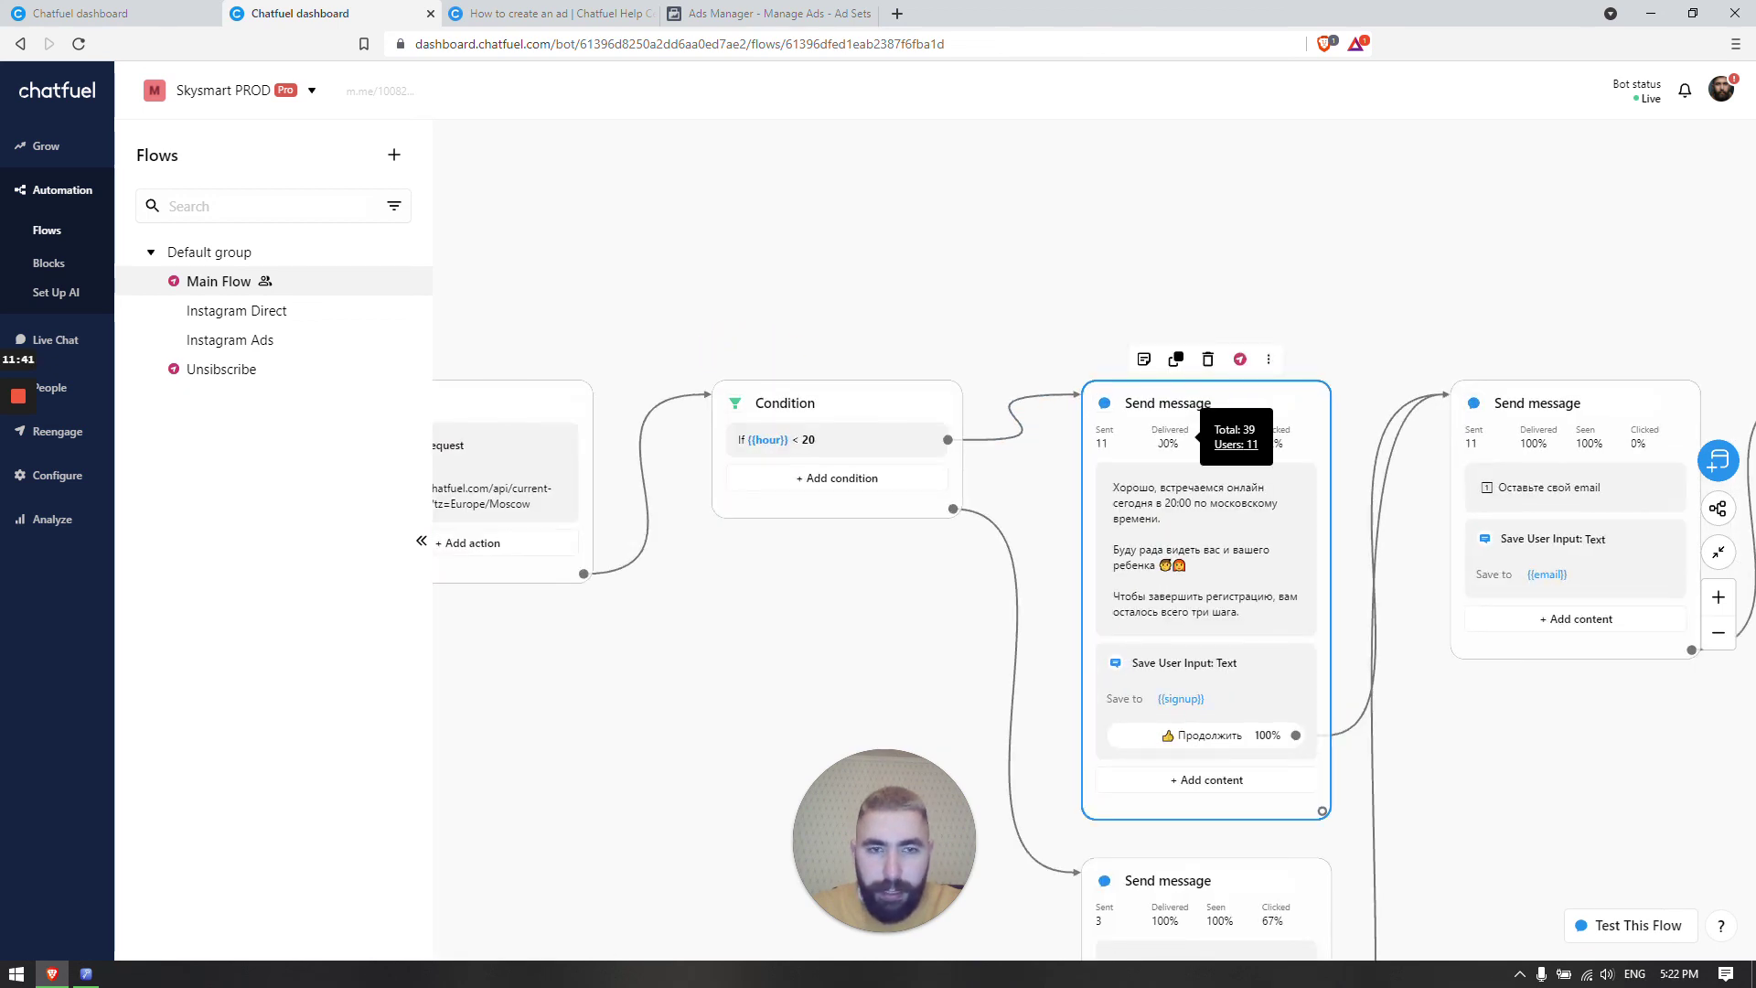
{"action": "scroll", "coordinate": [1154, 452], "scroll_direction": "down", "scroll_amount": 1}
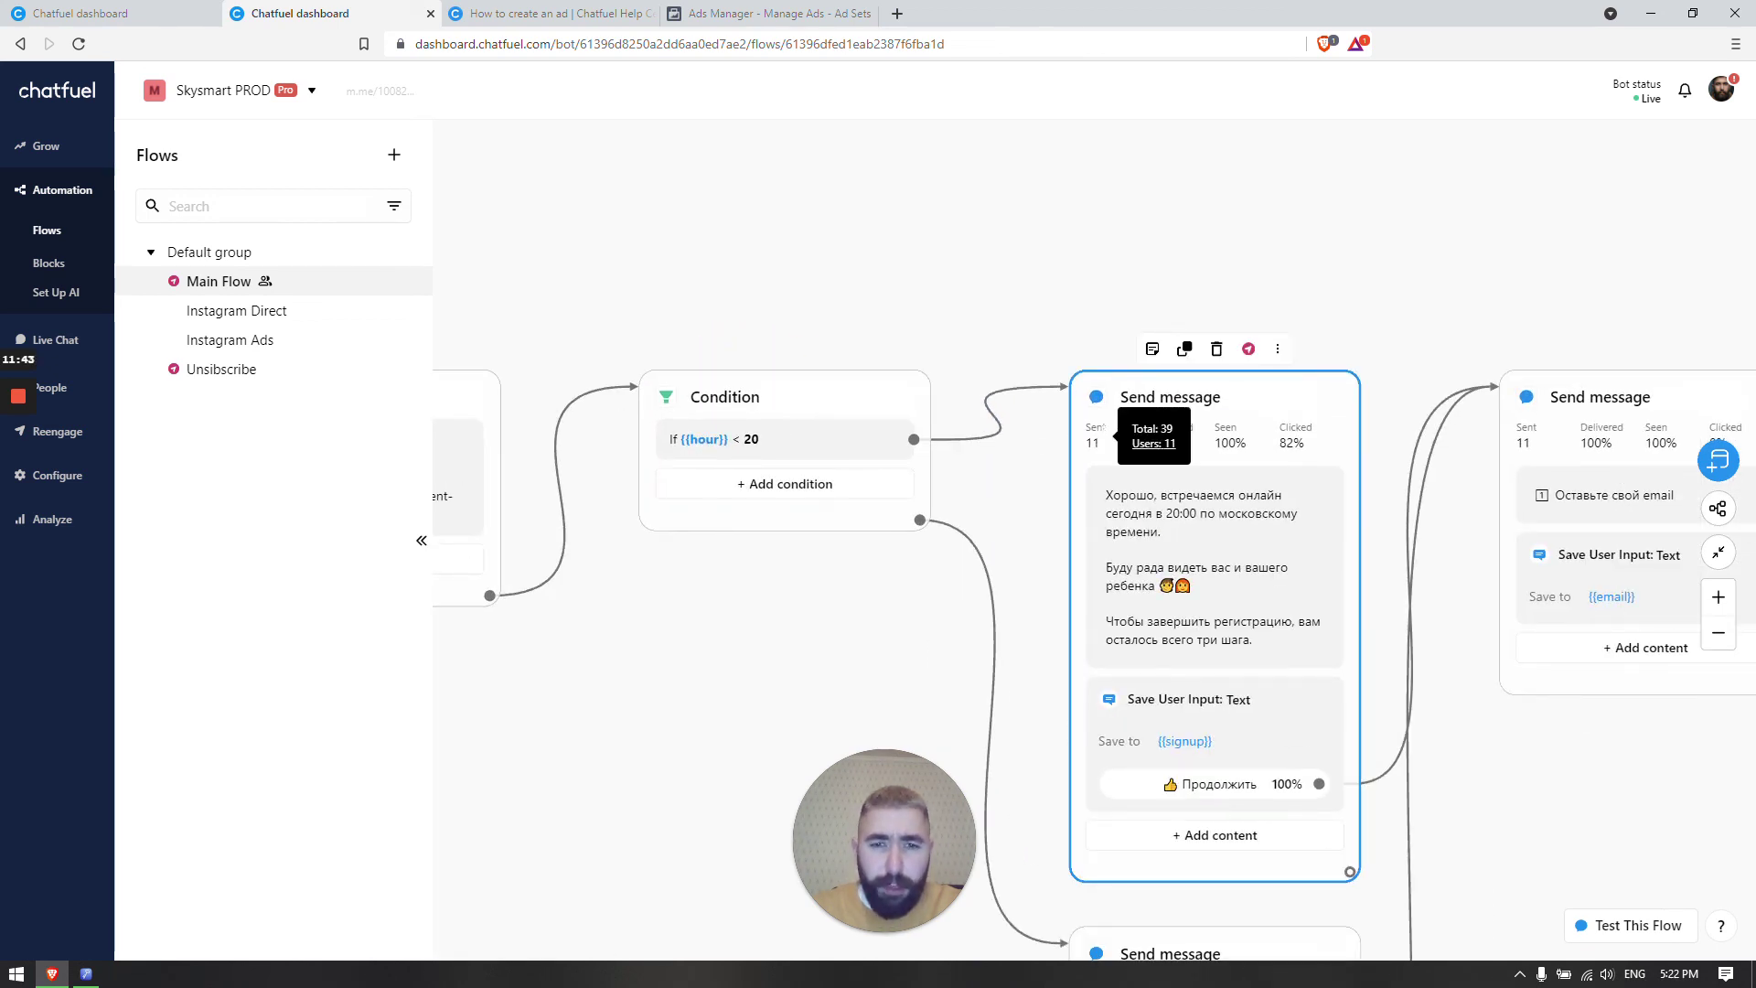
{"action": "mouse_move", "coordinate": [1291, 441]}
Go back to the Instagram Ads entry point at the beginning of Main Flow and review its ads, greeting and reply.
{"action": "scroll", "coordinate": [1309, 383], "scroll_direction": "down", "scroll_amount": 6}
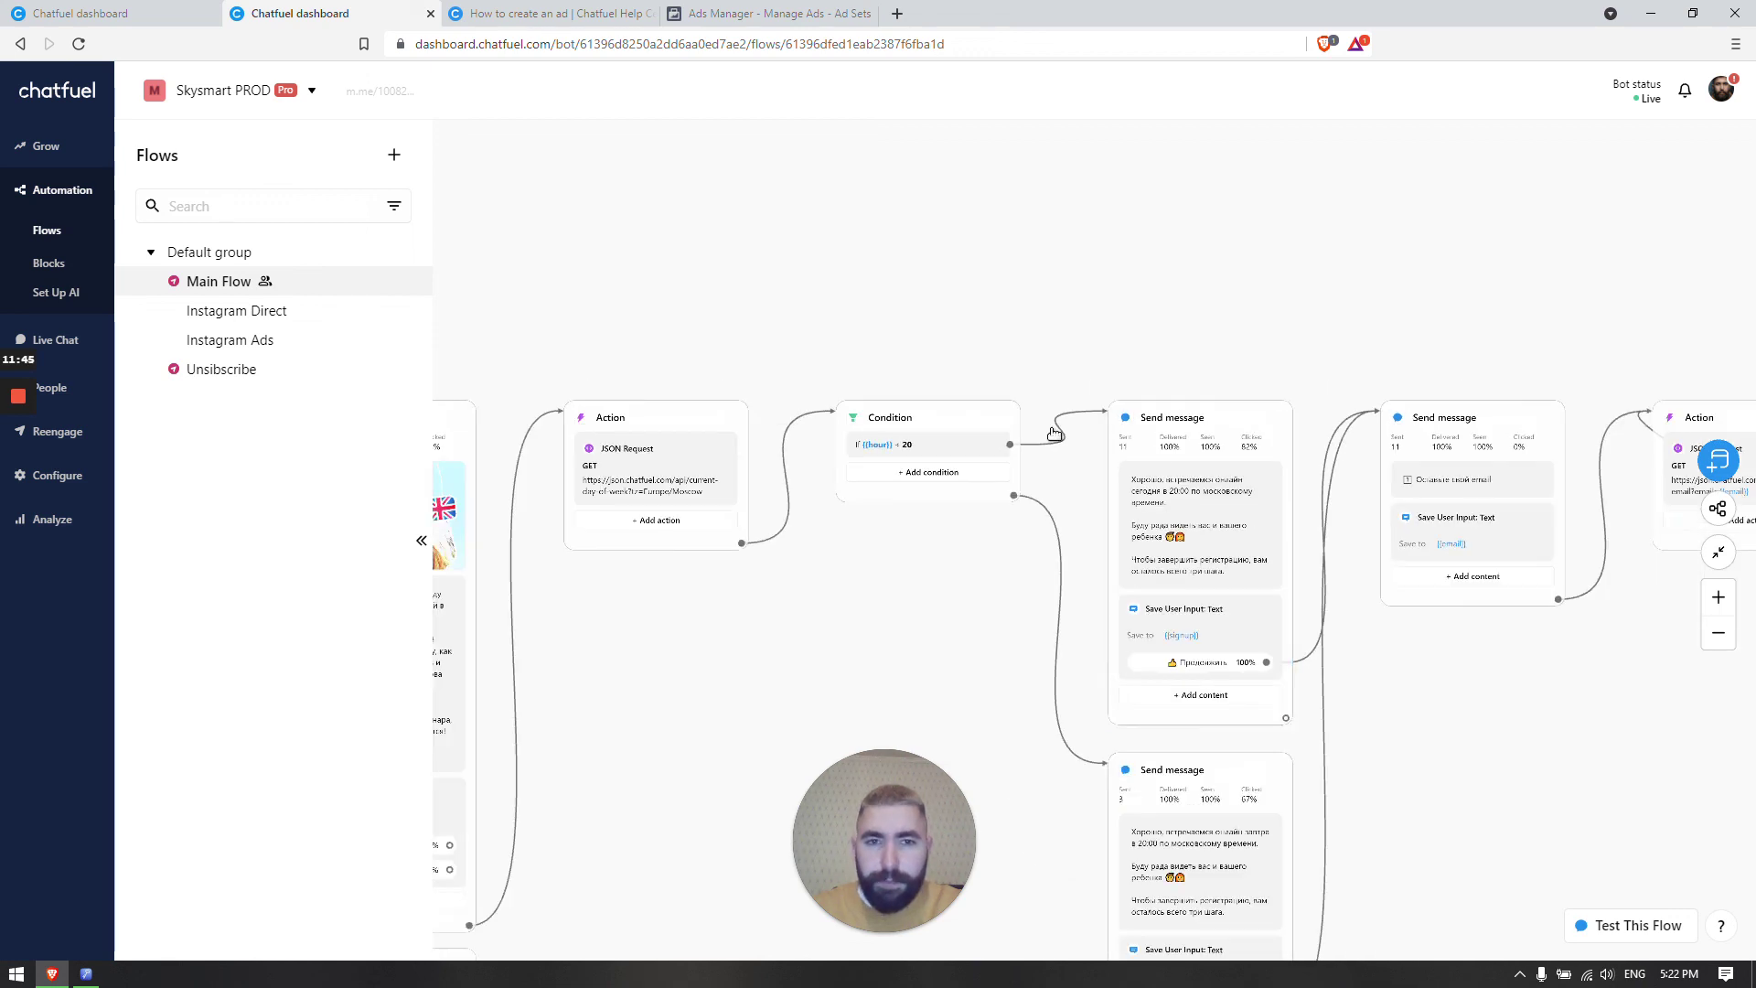
{"action": "scroll", "coordinate": [1145, 376], "scroll_direction": "up", "scroll_amount": 5}
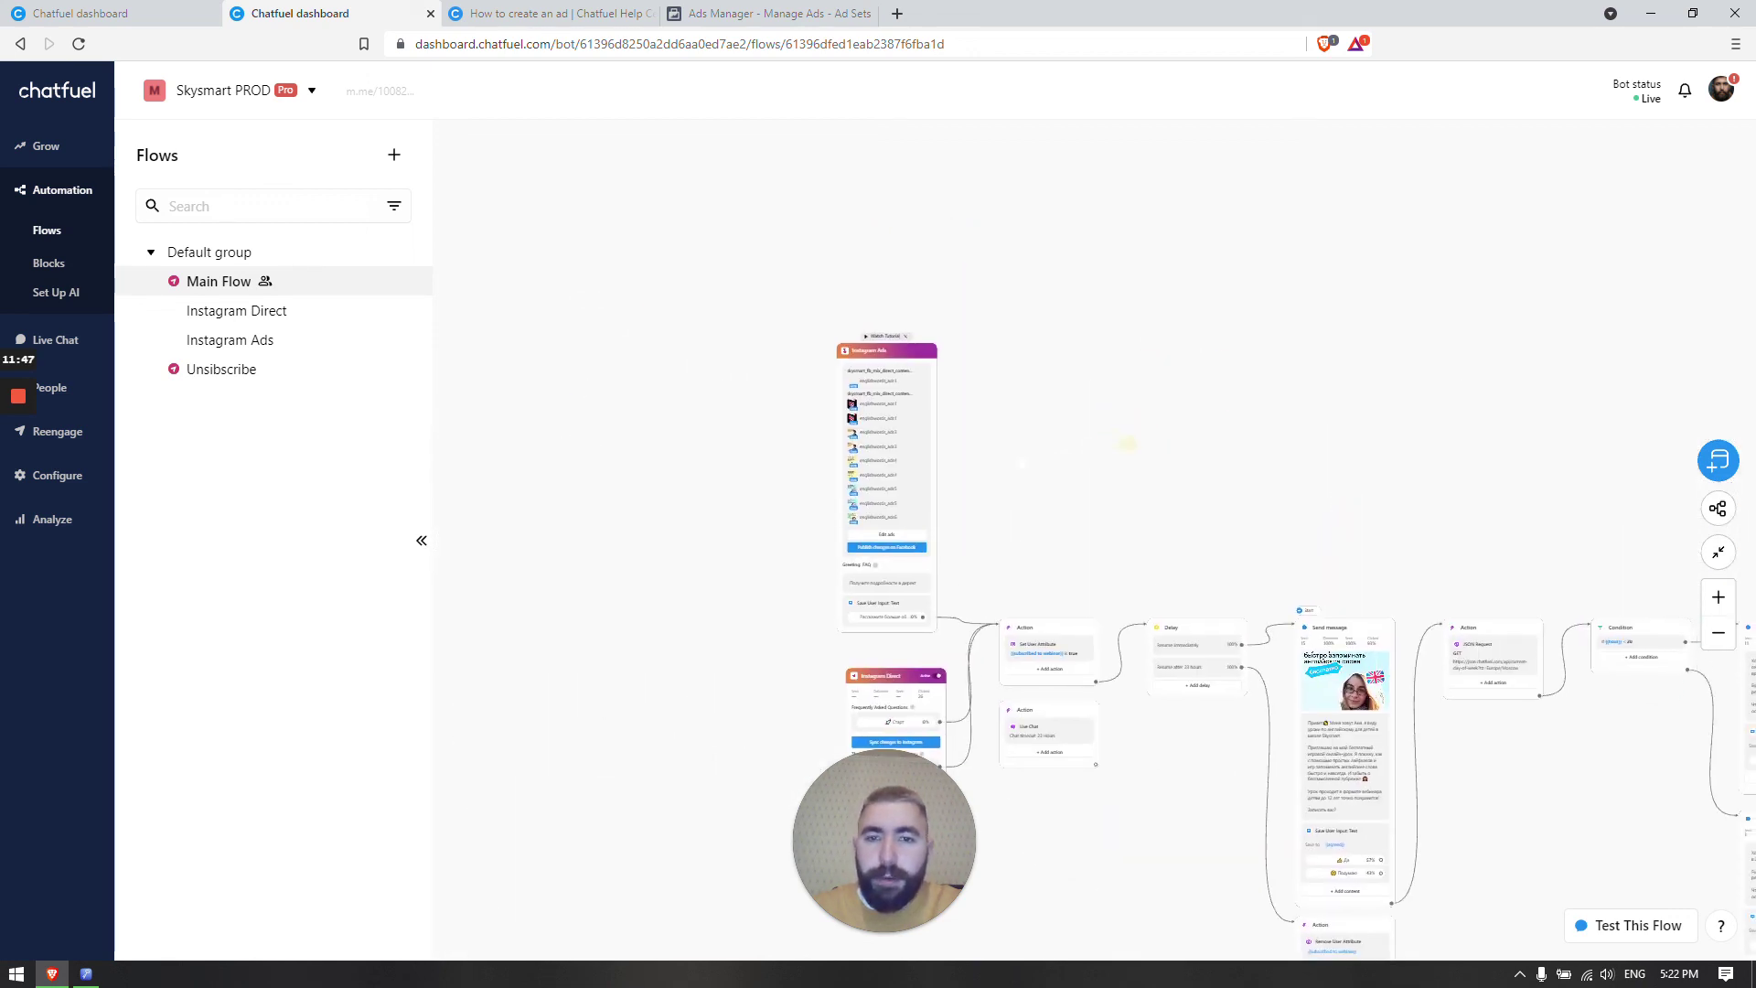
{"action": "scroll", "coordinate": [996, 503], "scroll_direction": "up", "scroll_amount": 1}
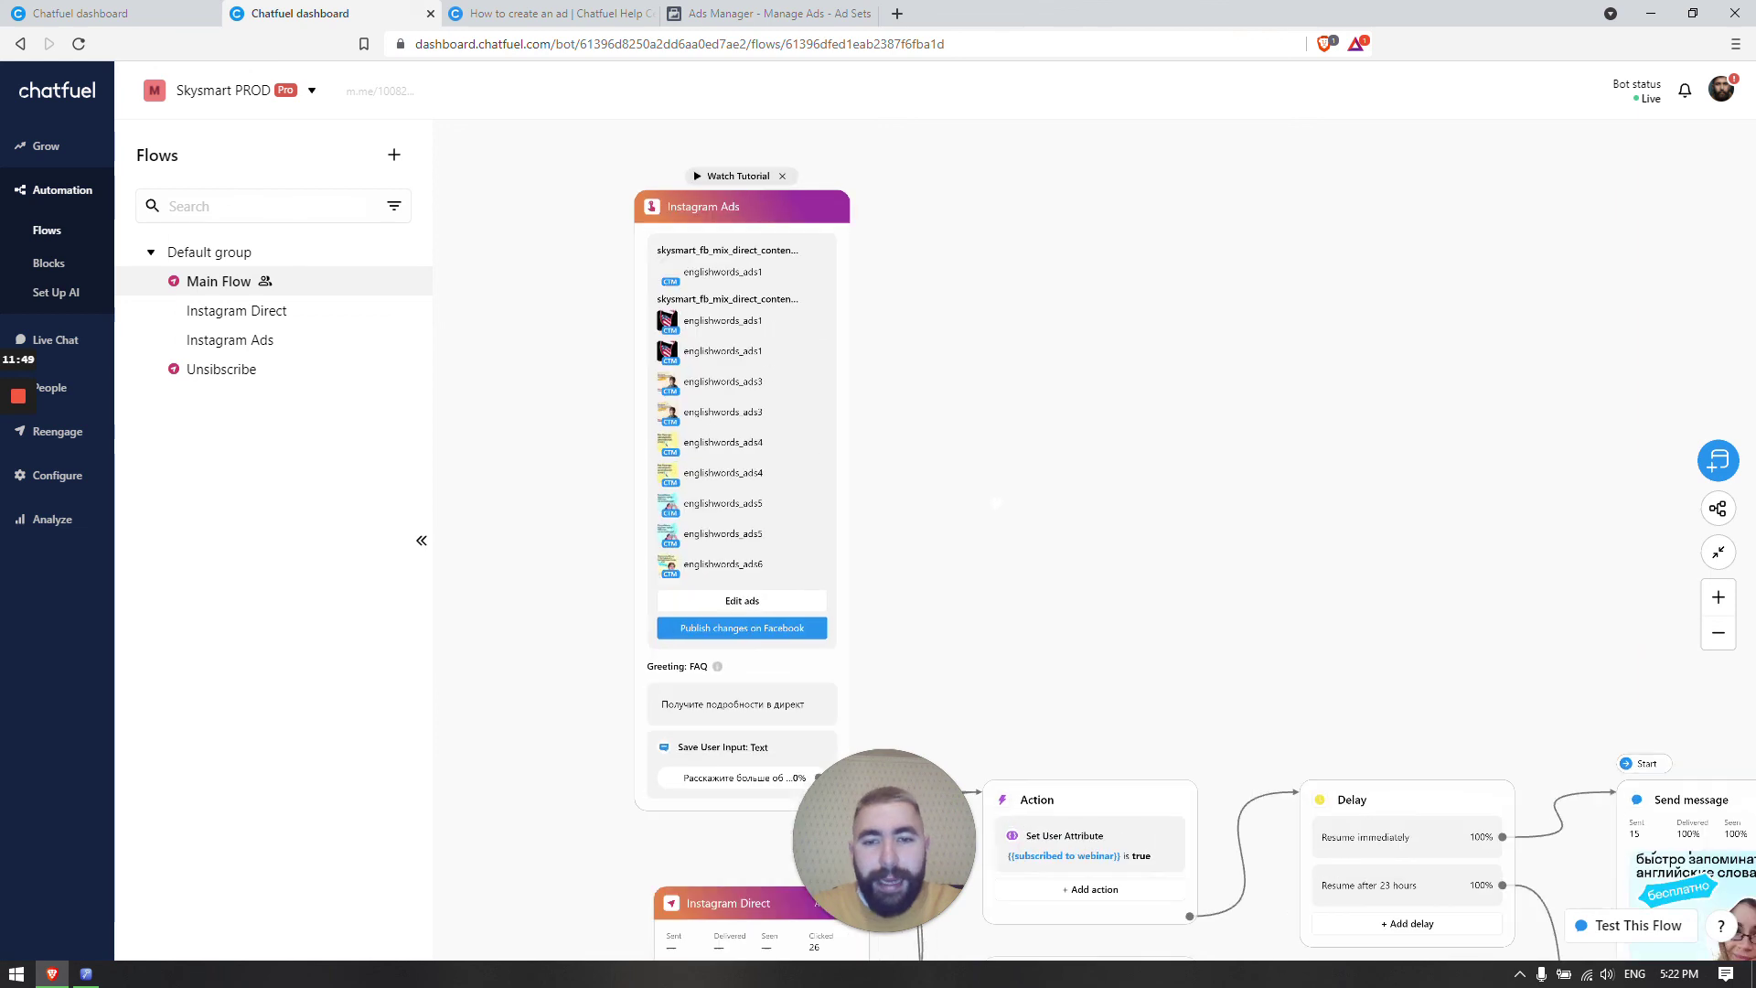
{"action": "left_click_drag", "start_coordinate": [988, 537], "coordinate": [900, 493]}
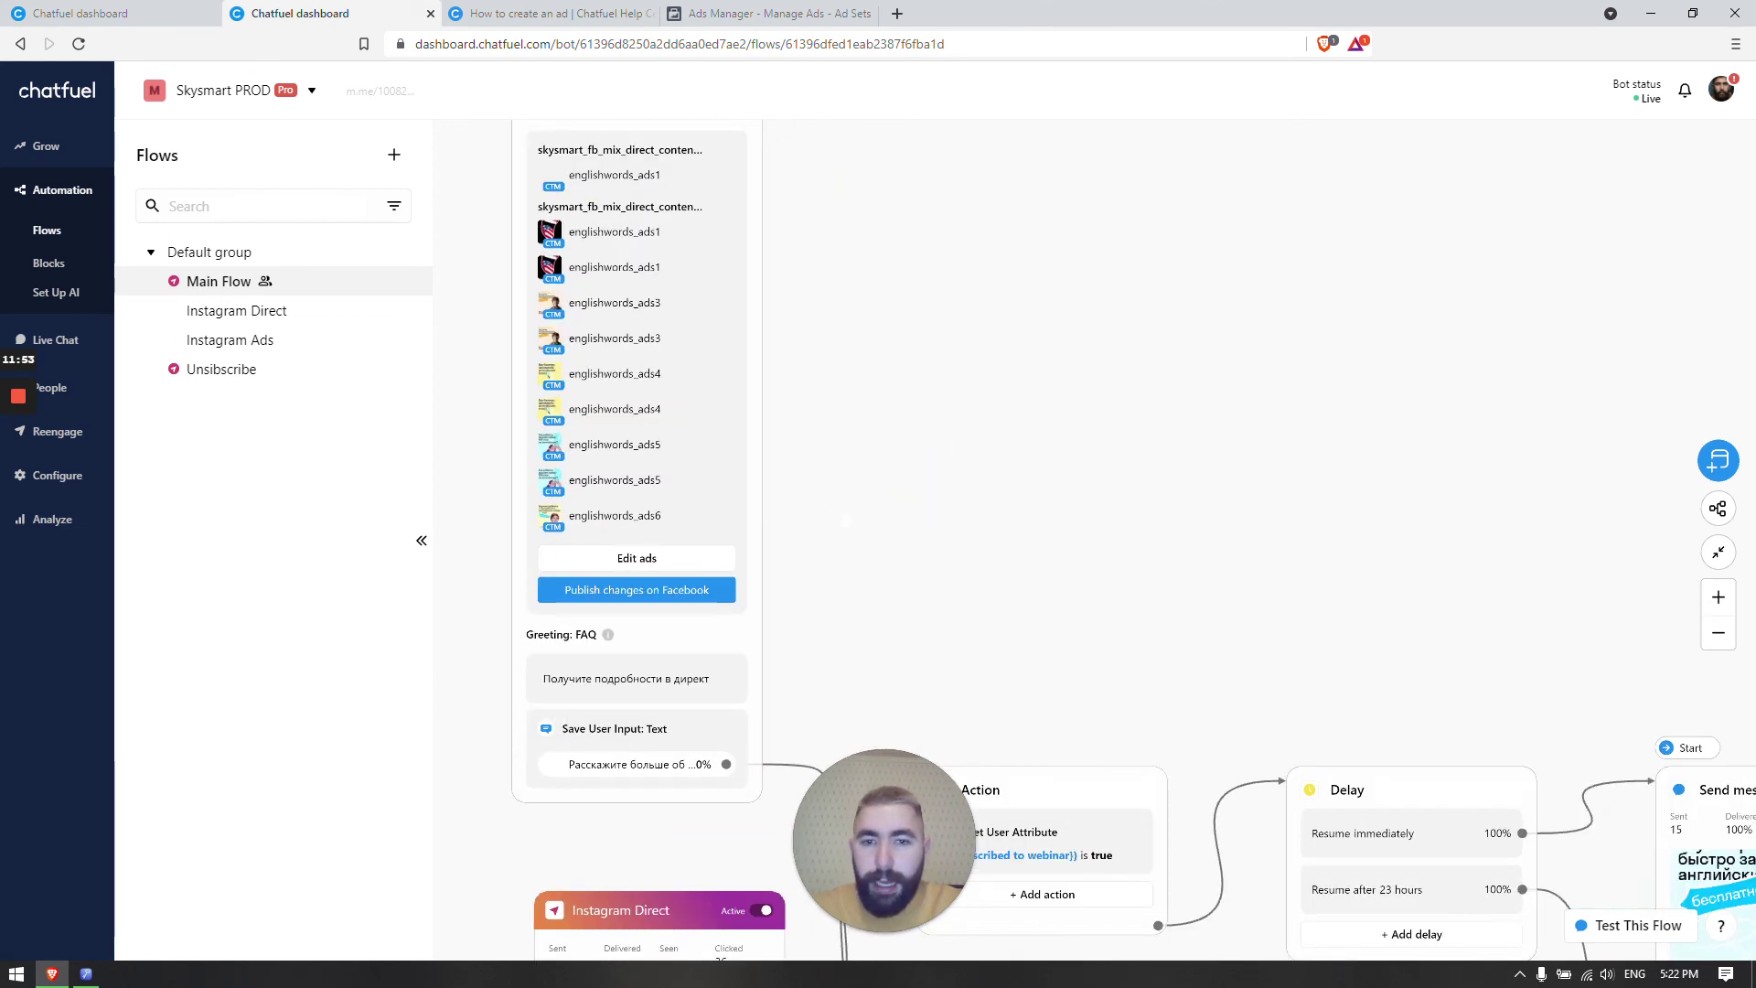
{"action": "scroll", "coordinate": [905, 457], "scroll_direction": "up", "scroll_amount": 1}
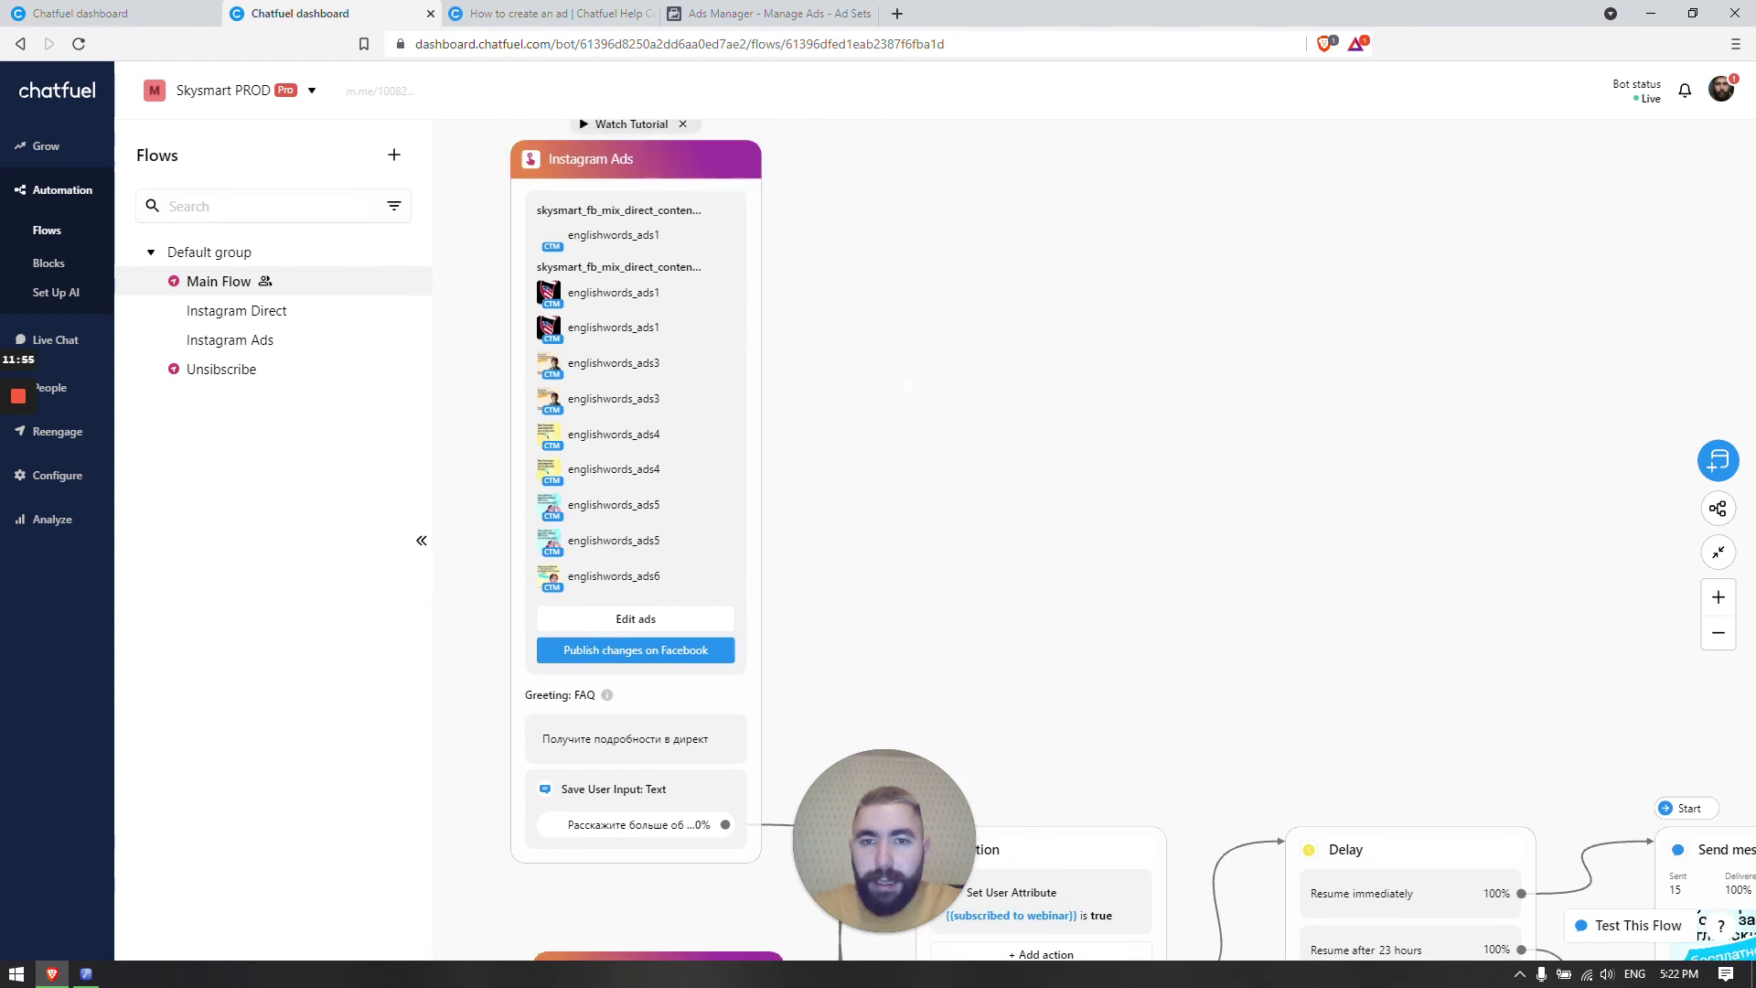
{"action": "left_click_drag", "start_coordinate": [921, 338], "coordinate": [915, 369]}
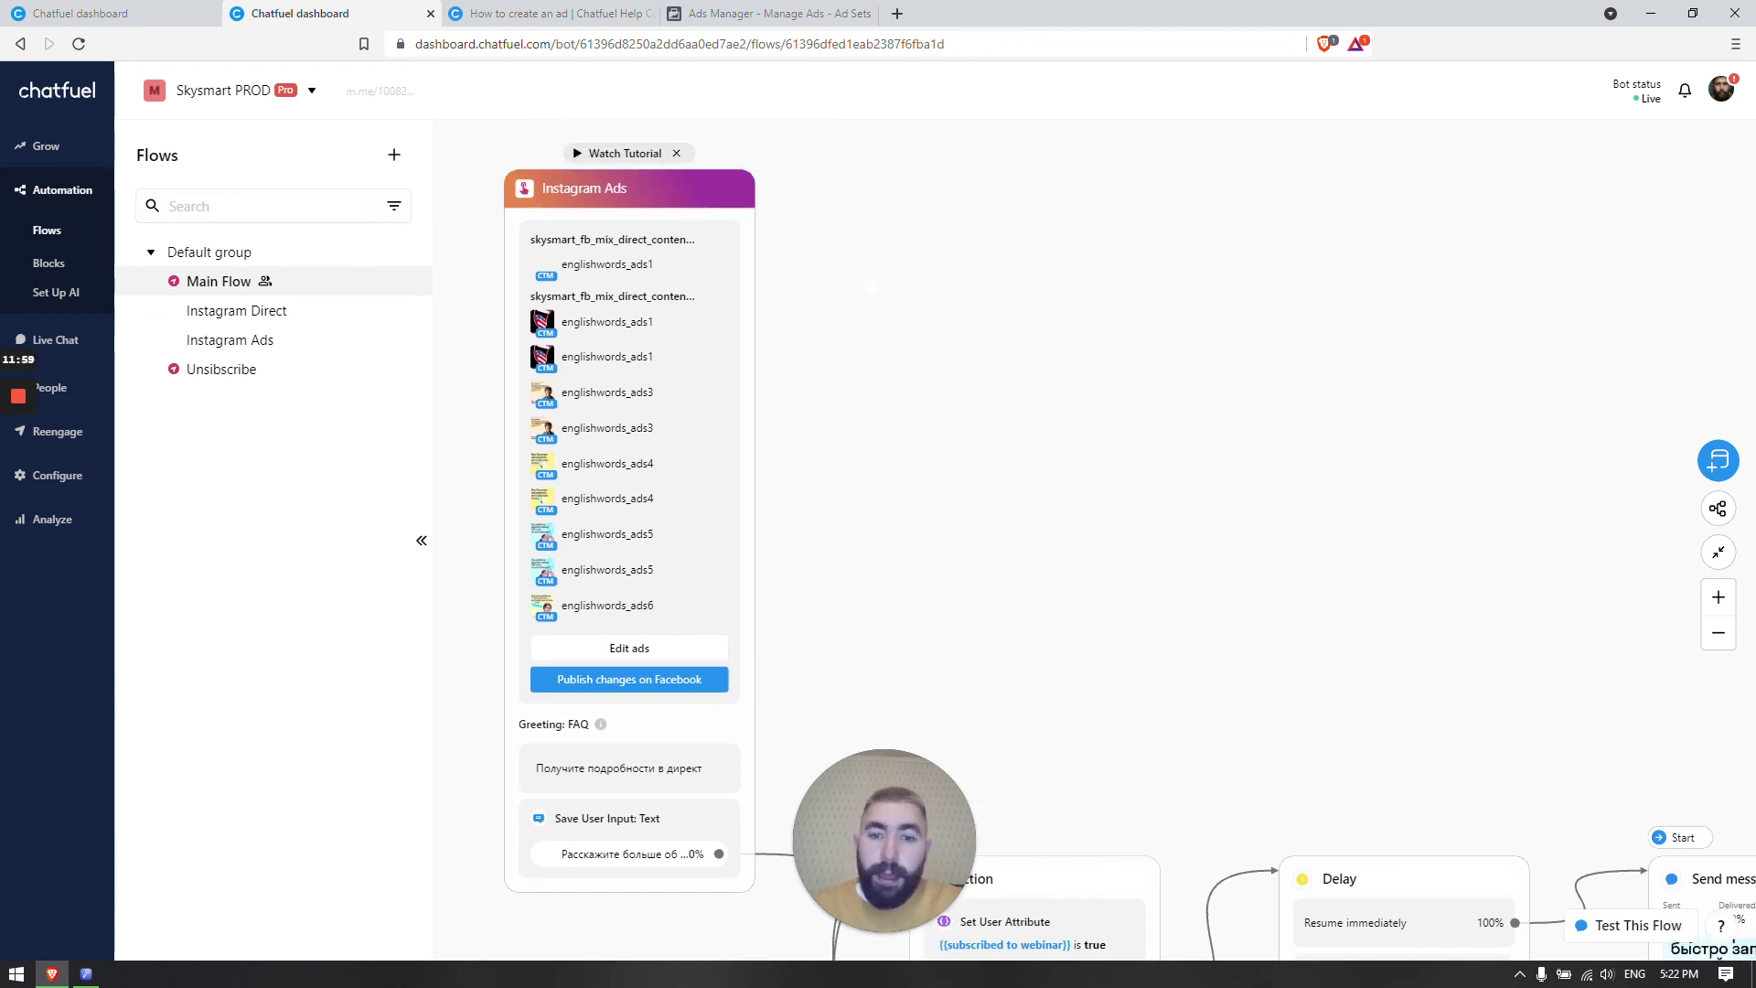
Revisit the Click-to-Messenger Ads entry point in Floof Nirvana's Flow 4 and switch to the ad set list in Ads Manager.
{"action": "left_click", "coordinate": [149, 14]}
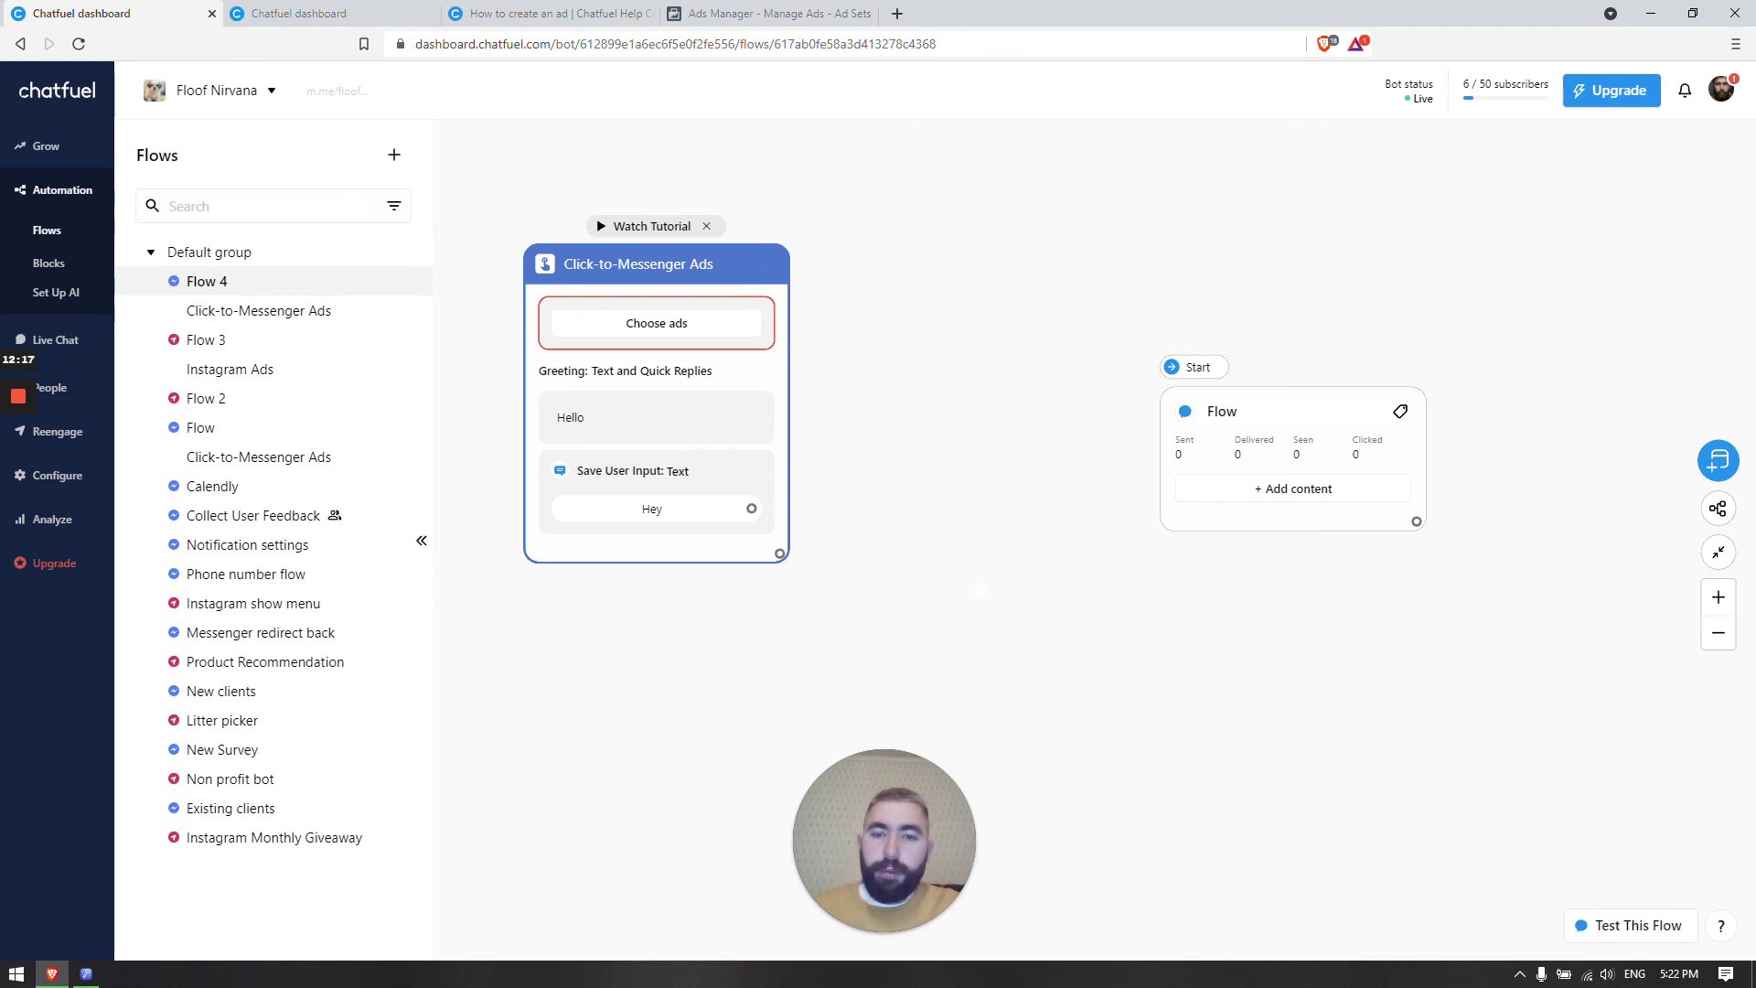
{"action": "left_click", "coordinate": [764, 13]}
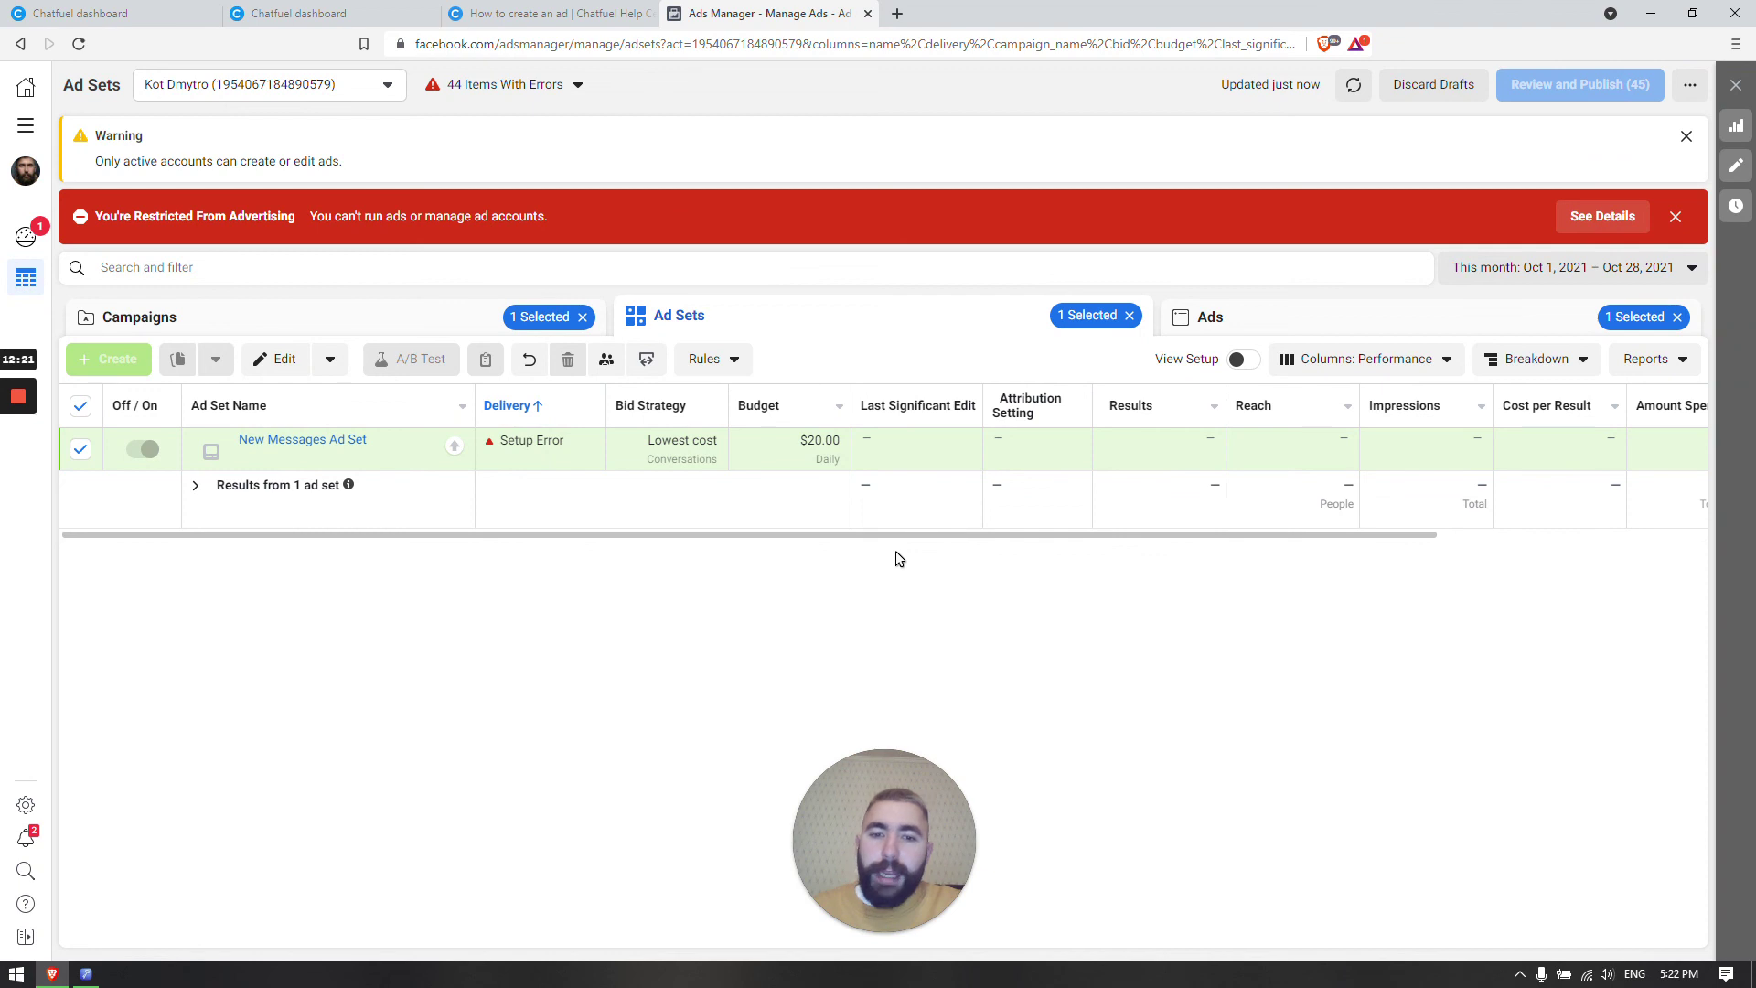